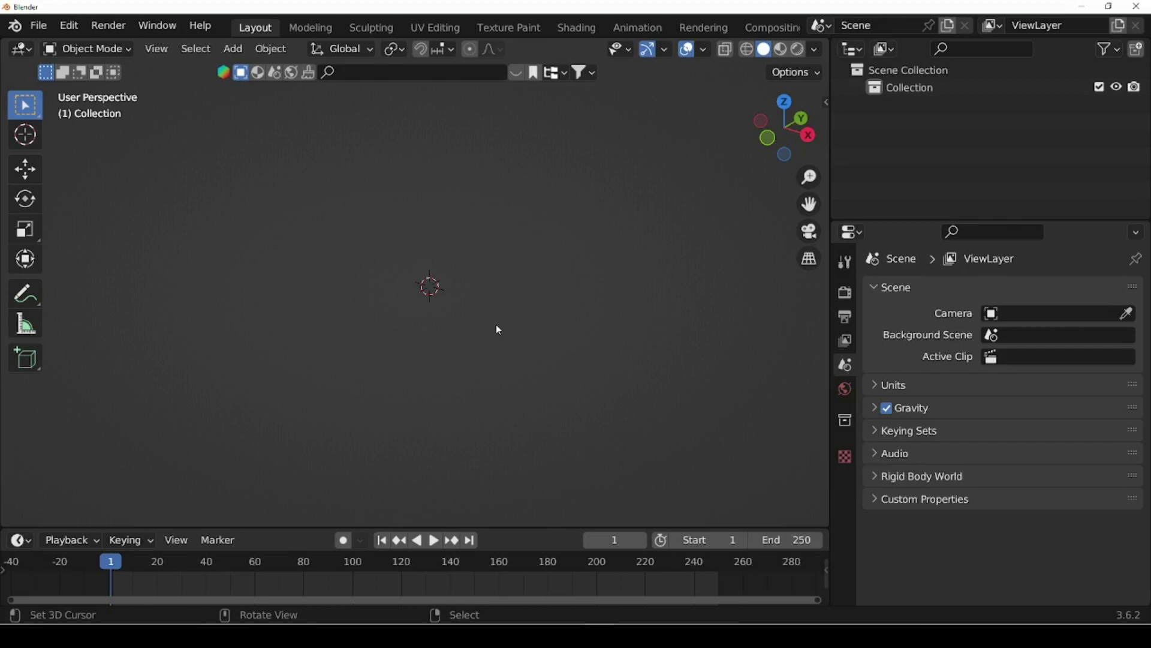
# Add a mesh plane at the scene origin and scale it uniformly by about 6.36
pyautogui.hotkey('shift', 'a')
pyautogui.moveTo(462, 277)
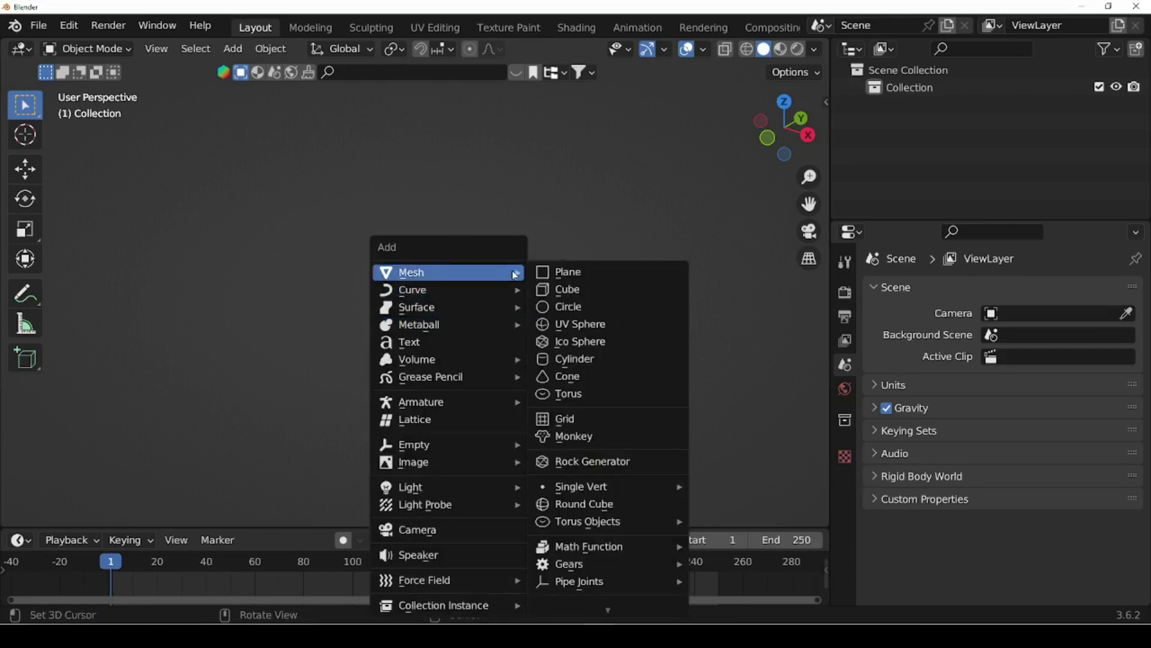
pyautogui.click(586, 276)
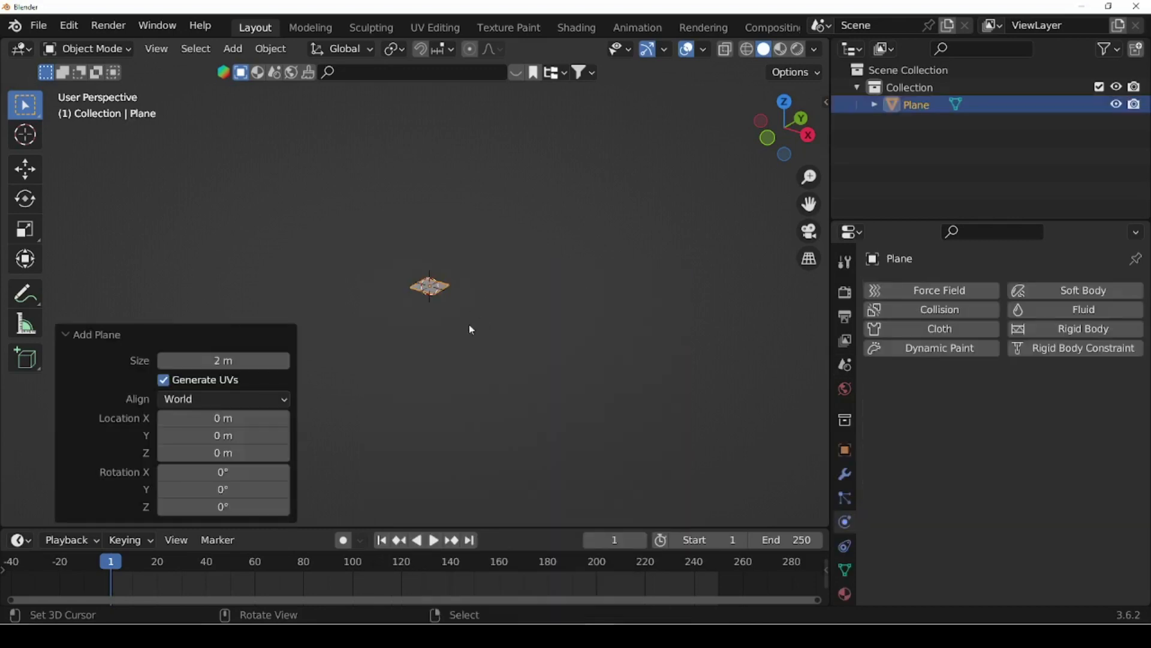
pyautogui.press('s')
pyautogui.click(628, 399)
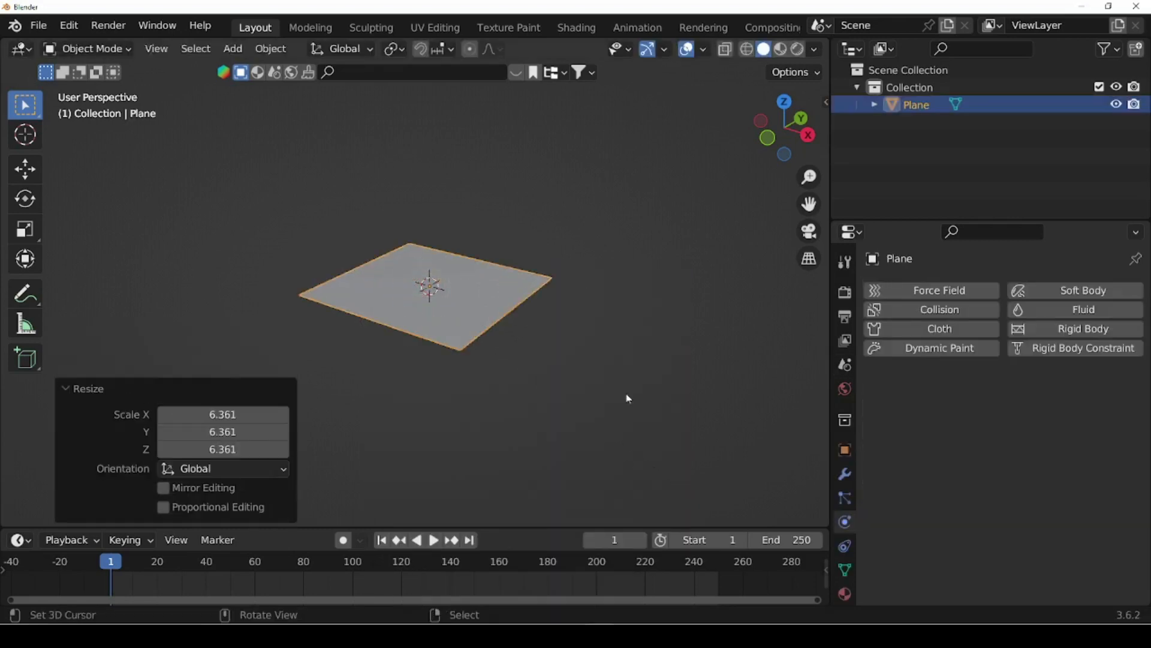
# Subdivide the whole plane mesh with 10 cuts and return to Object Mode
pyautogui.press('Tab')
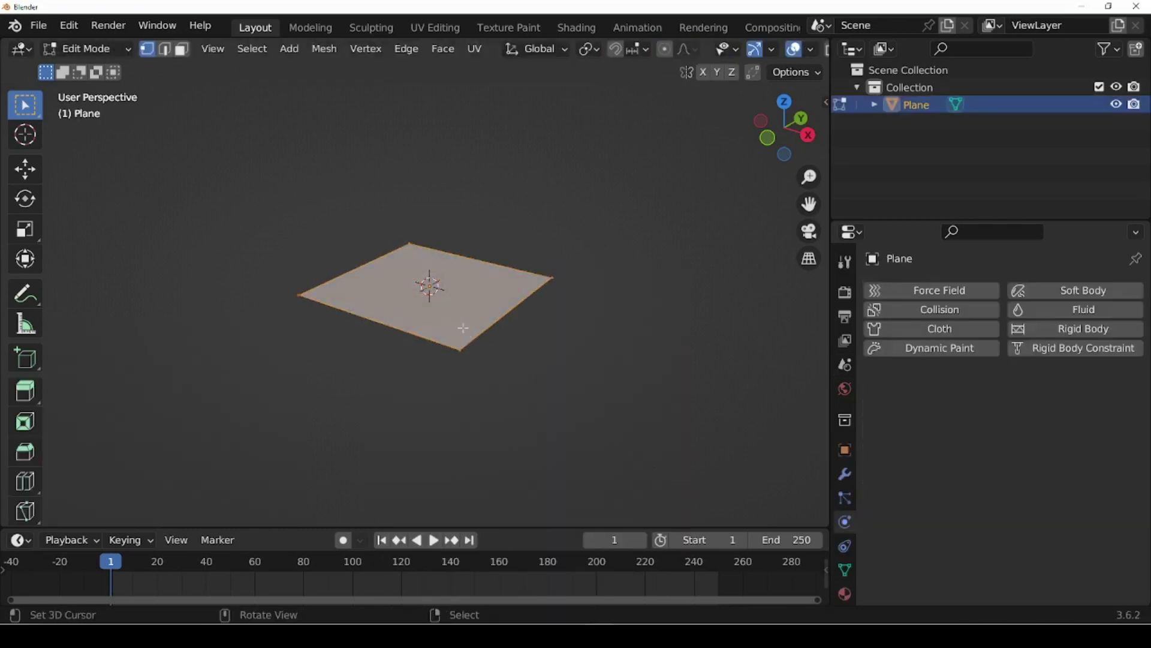
pyautogui.rightClick(463, 328)
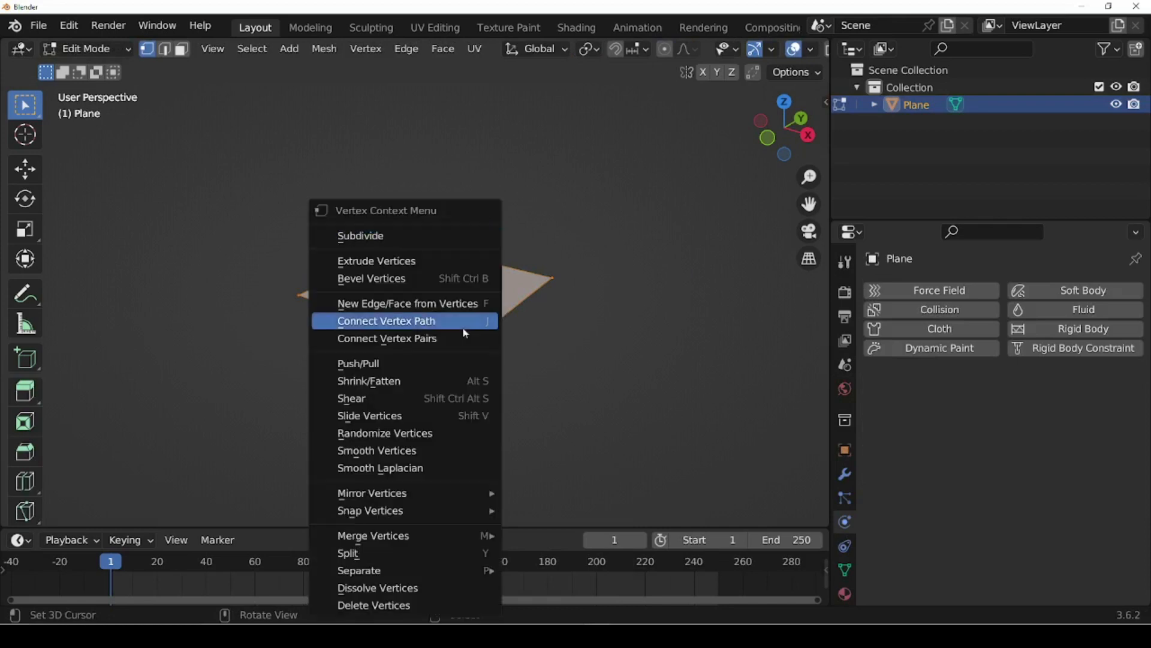
pyautogui.click(401, 238)
pyautogui.click(224, 391)
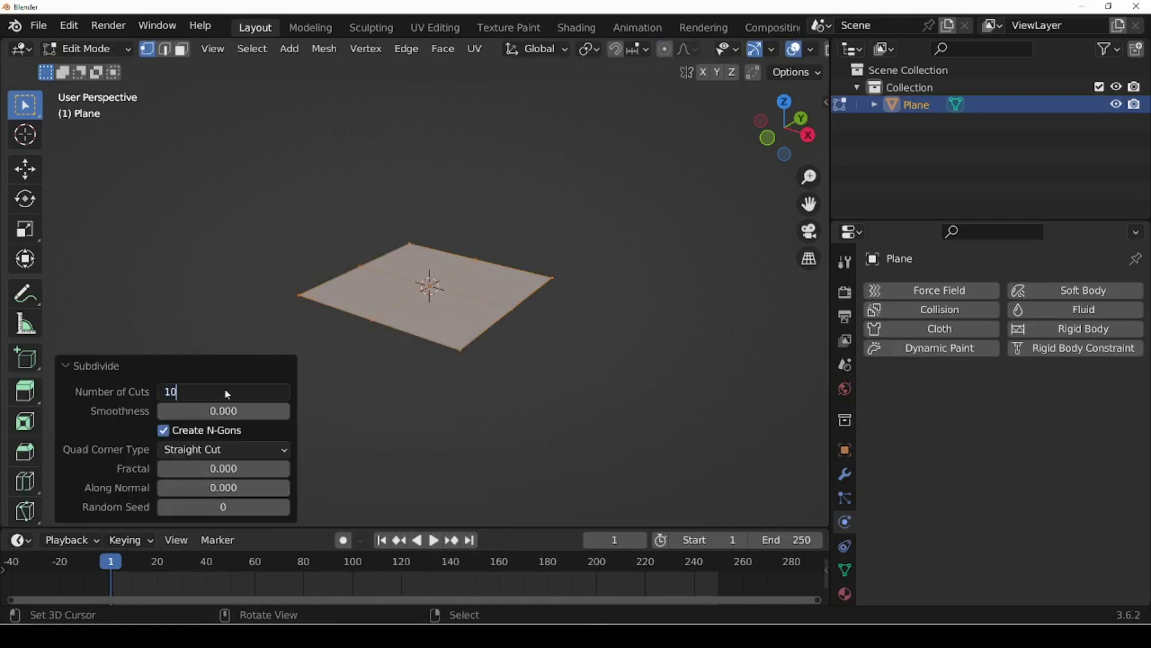
pyautogui.write('10')
pyautogui.press('Return')
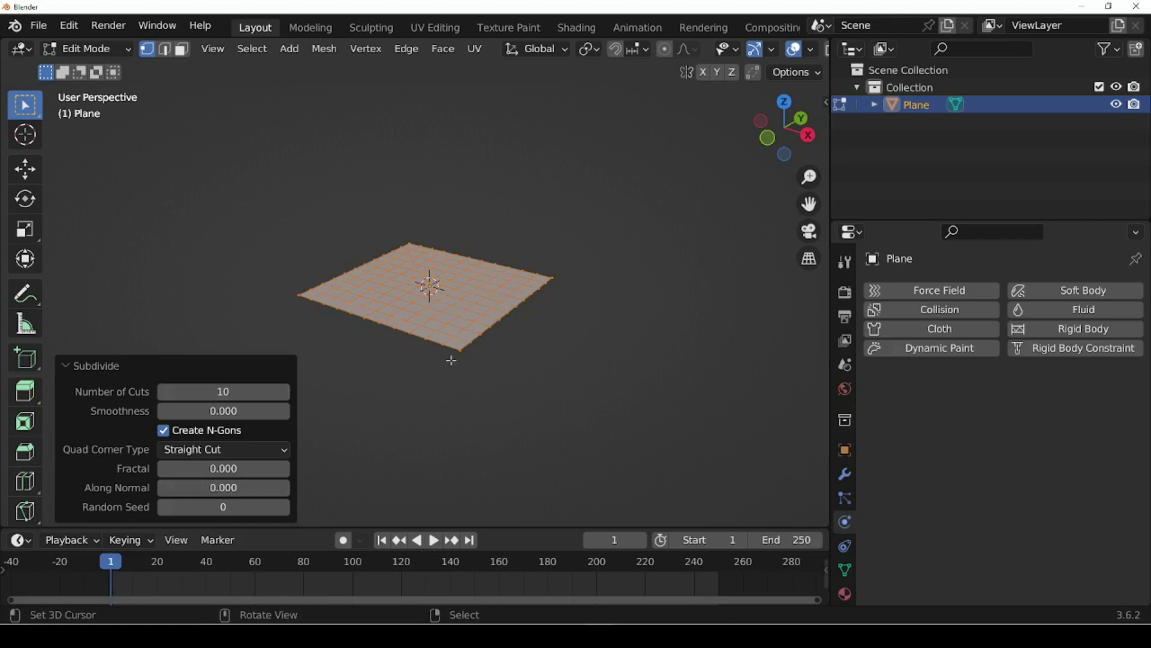
pyautogui.press('Tab')
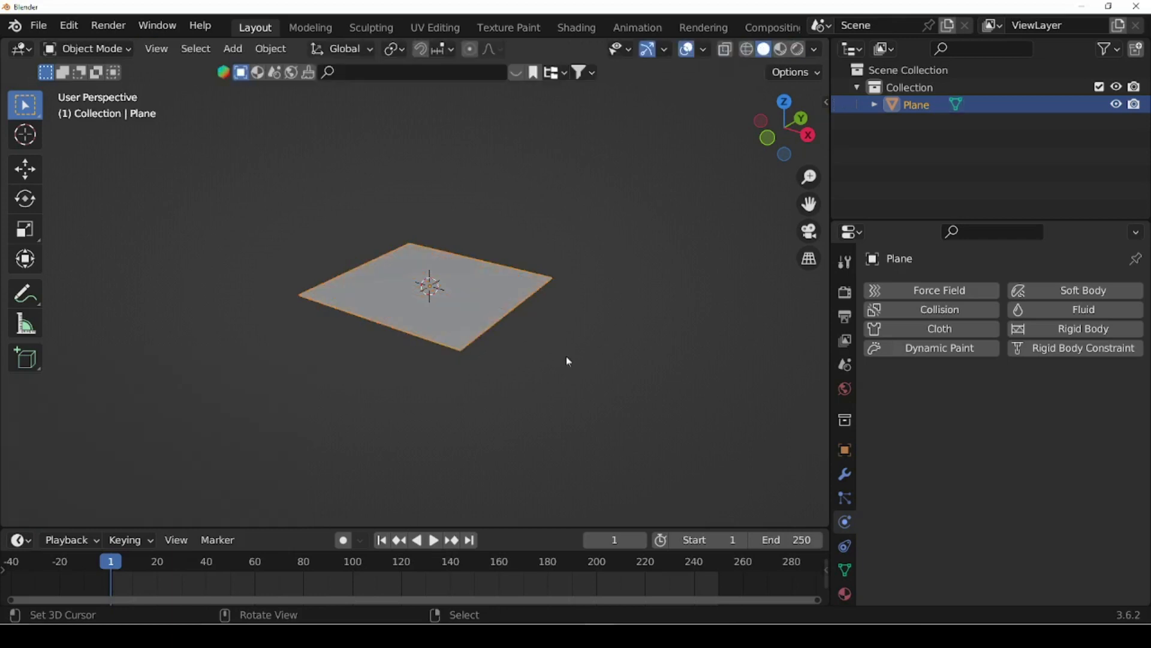
# Shade the plane smooth and give it Cloth physics
pyautogui.rightClick(440, 327)
pyautogui.click(383, 270)
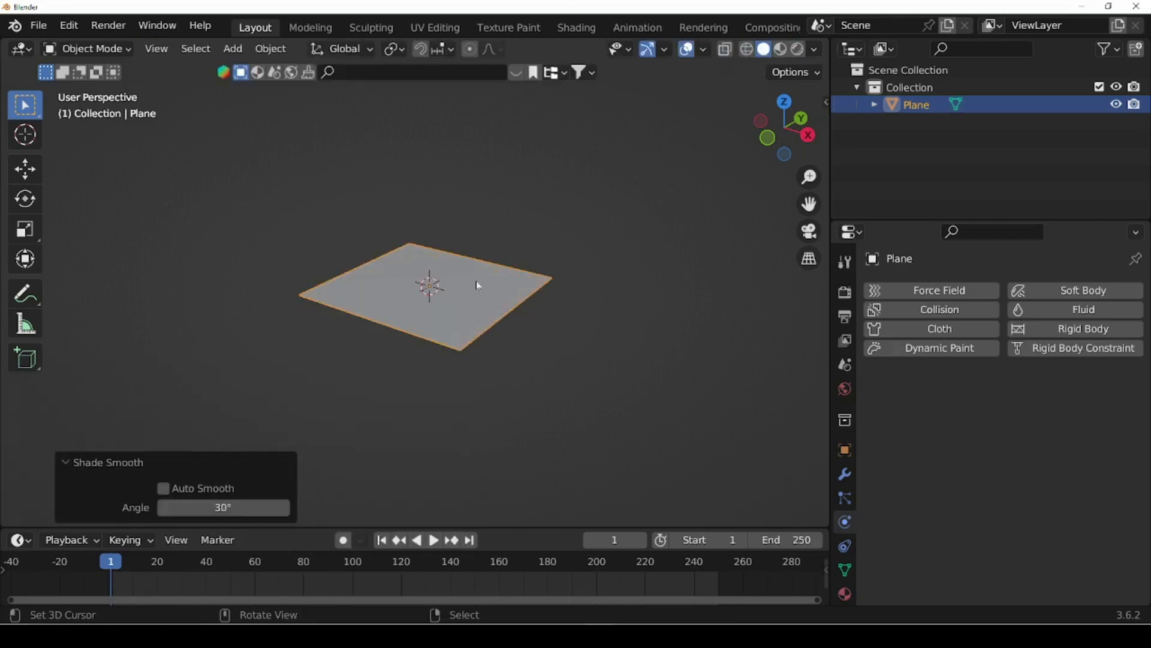
pyautogui.click(935, 329)
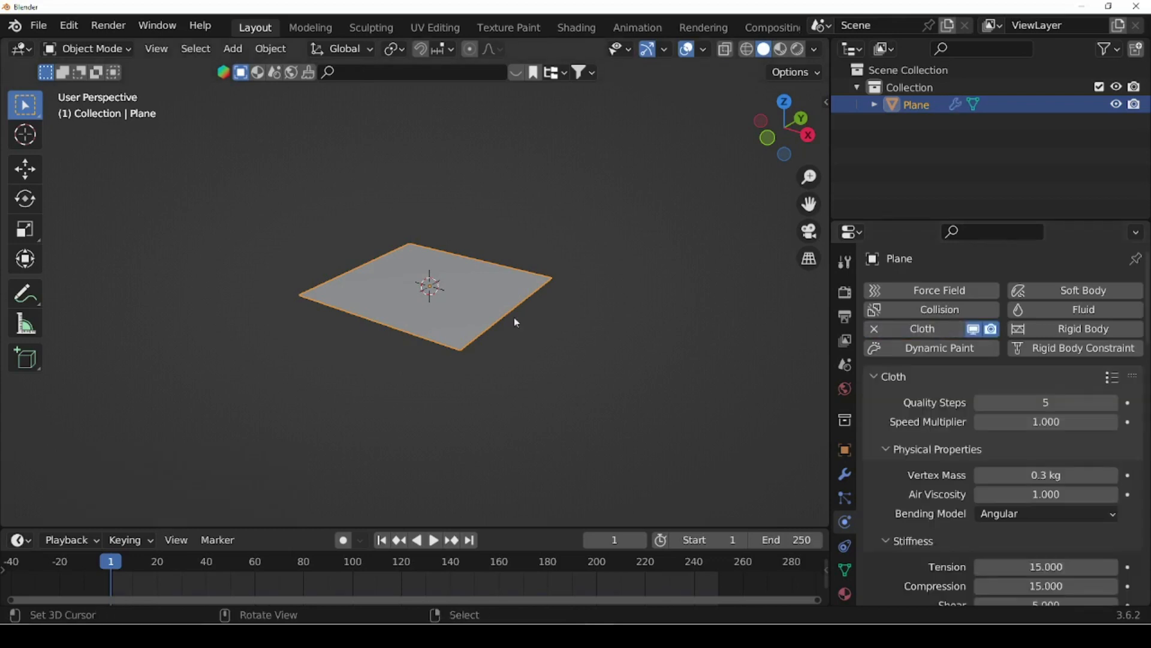
# Assign the vertices along the plane's negative-X edge to a new vertex group and return to Object Mode
pyautogui.press('Tab')
pyautogui.moveTo(329, 386); pyautogui.dragTo(403, 423, button='middle')
pyautogui.moveTo(343, 199); pyautogui.dragTo(377, 397)
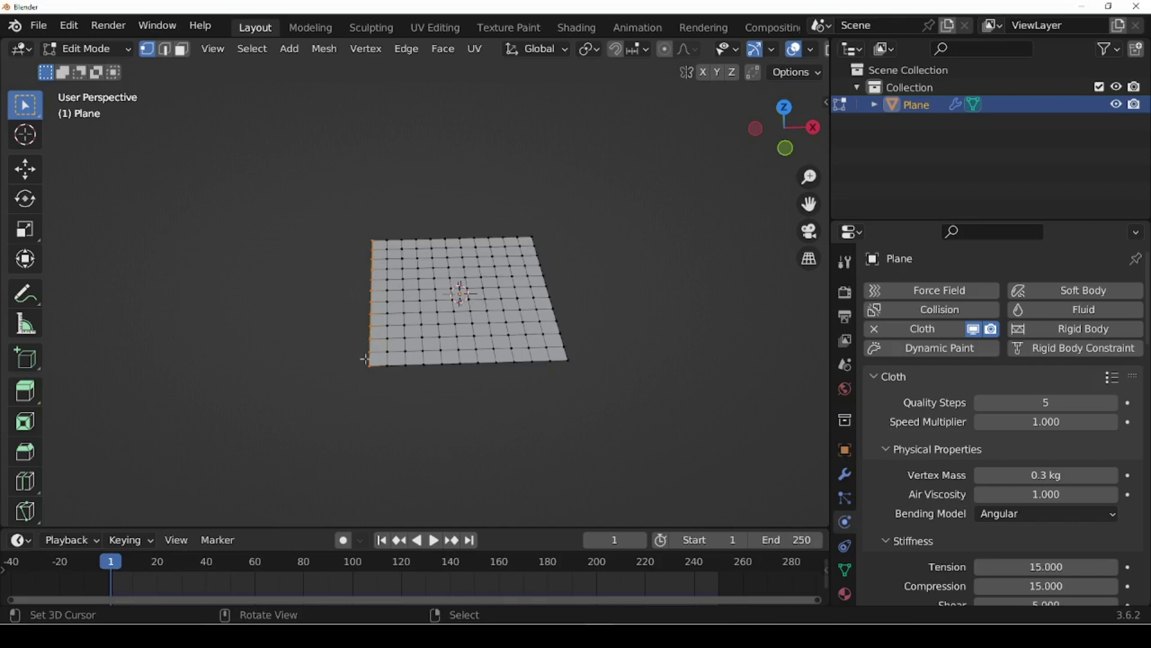
pyautogui.click(844, 570)
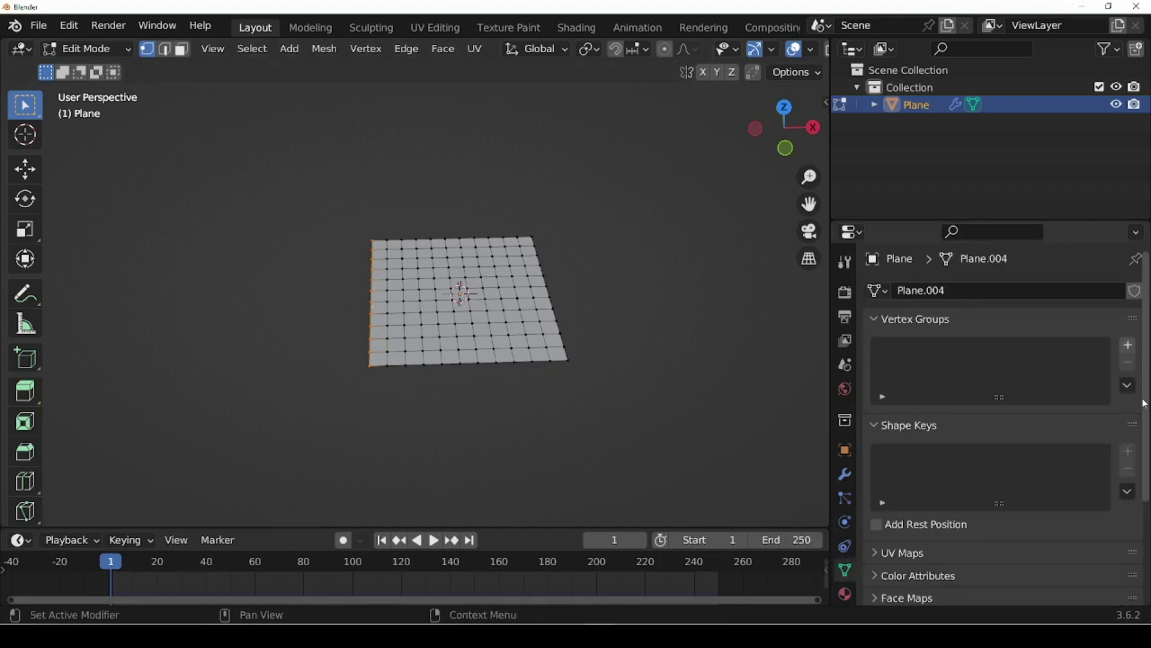
pyautogui.click(1128, 346)
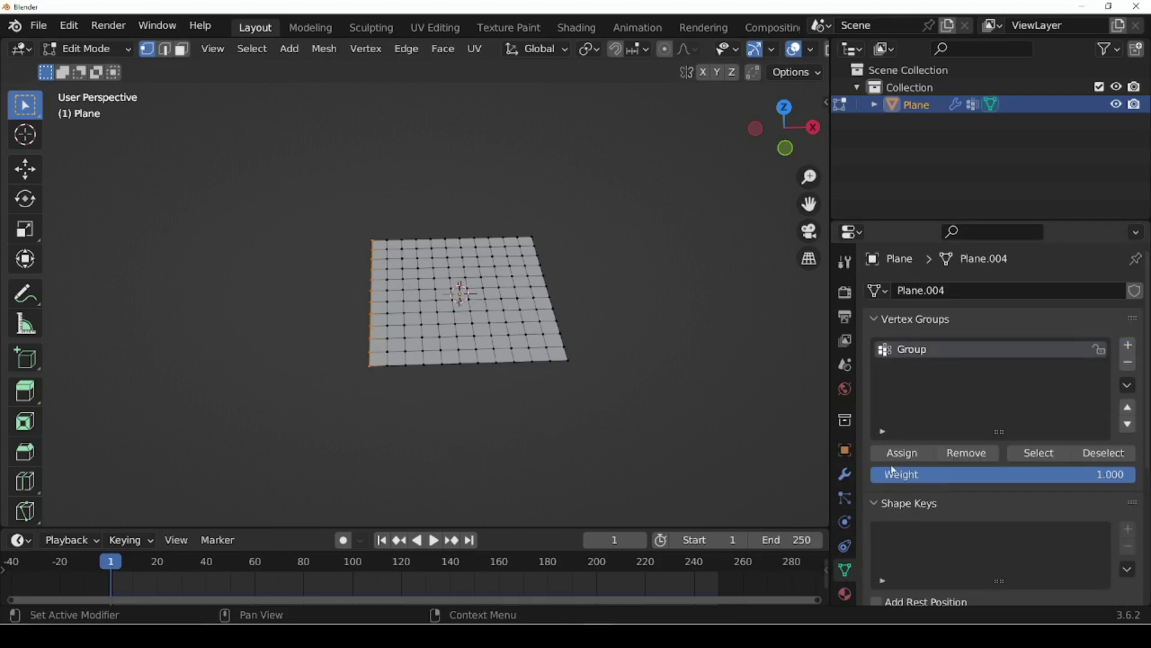
pyautogui.press('Tab')
pyautogui.moveTo(590, 452); pyautogui.dragTo(512, 408, button='middle')
# Set the cloth's Pin Group under Shape to the vertex group named Group
pyautogui.click(844, 522)
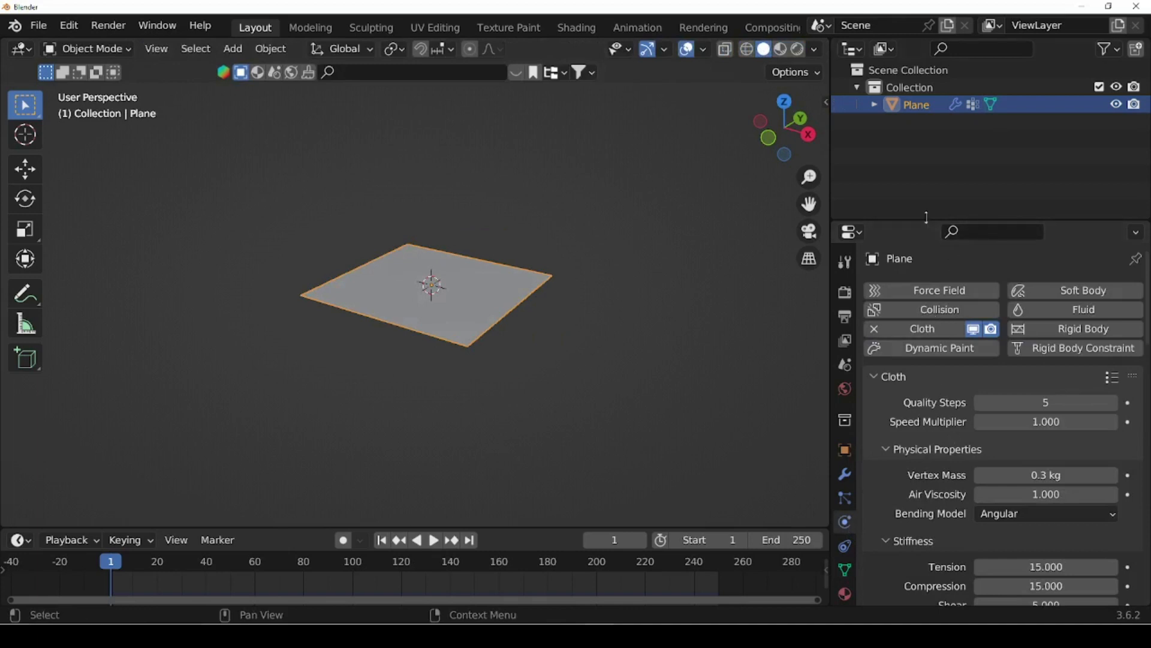
pyautogui.moveTo(927, 218); pyautogui.dragTo(927, 156)
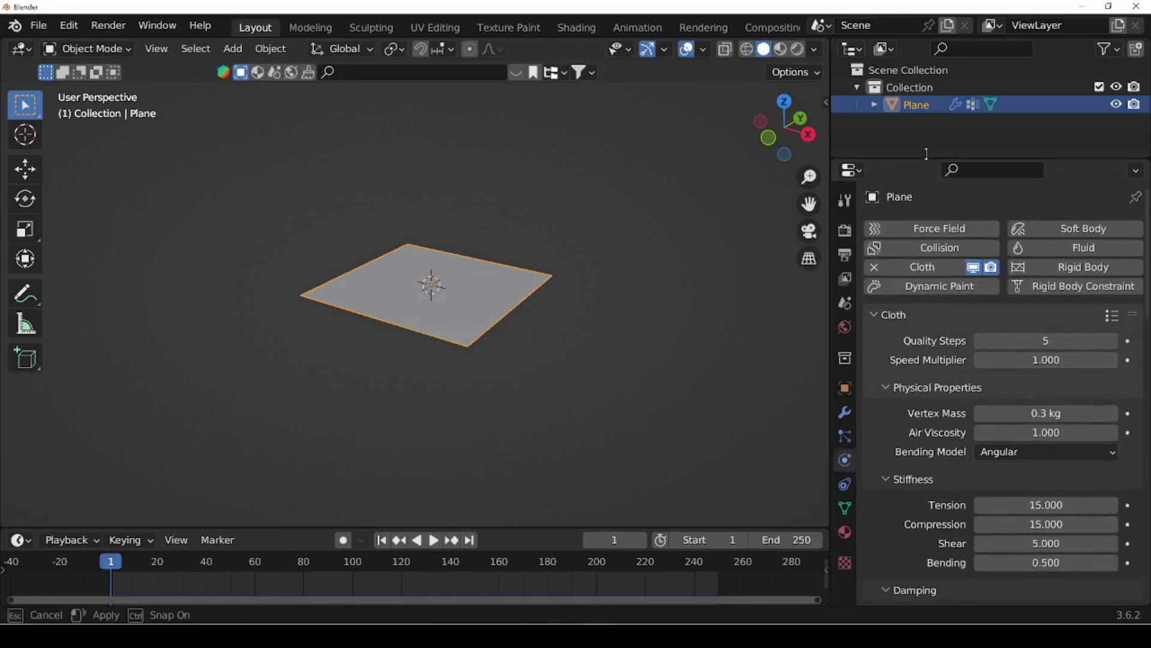
pyautogui.click(887, 387)
pyautogui.click(885, 430)
pyautogui.click(887, 452)
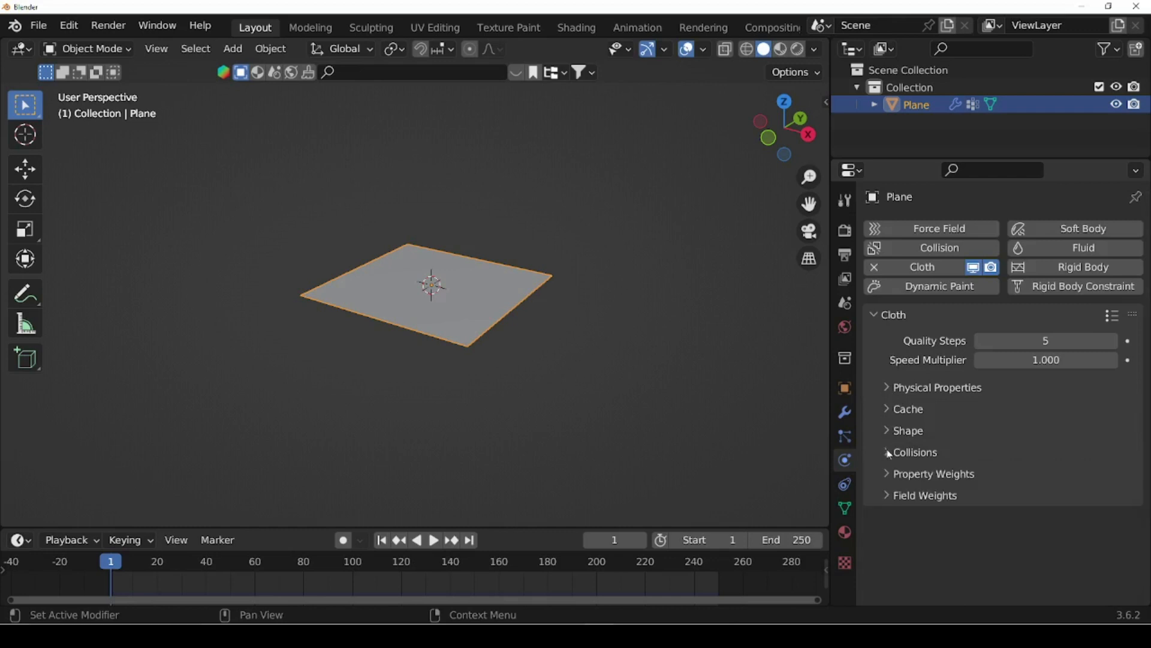
pyautogui.click(885, 434)
pyautogui.click(1019, 457)
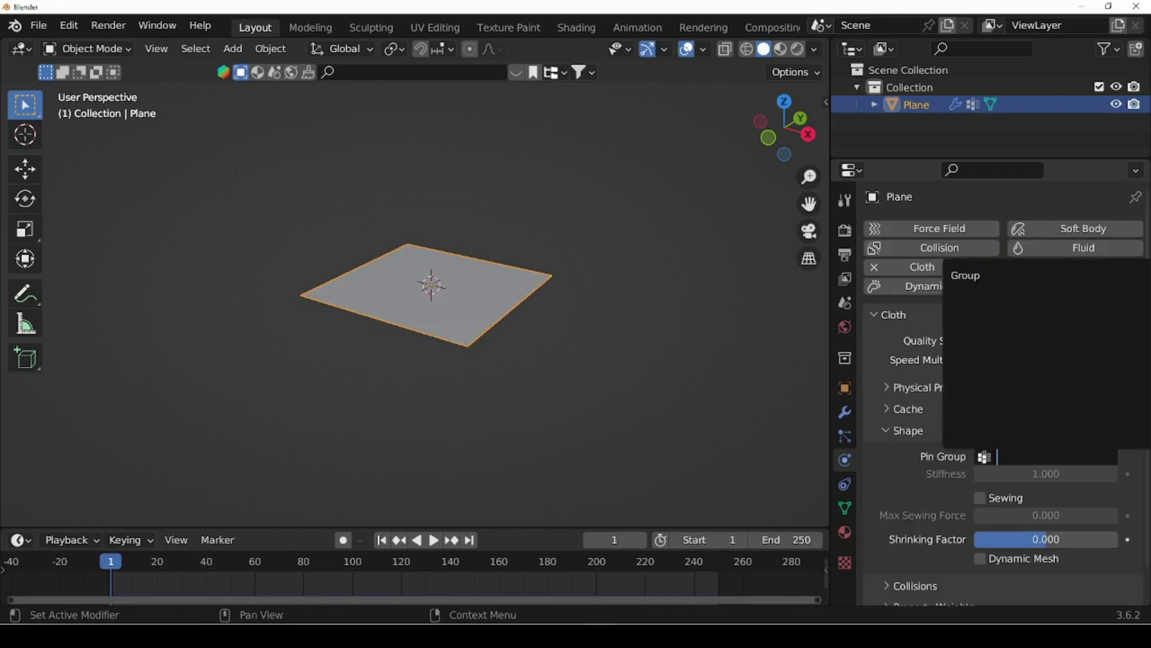
pyautogui.click(980, 276)
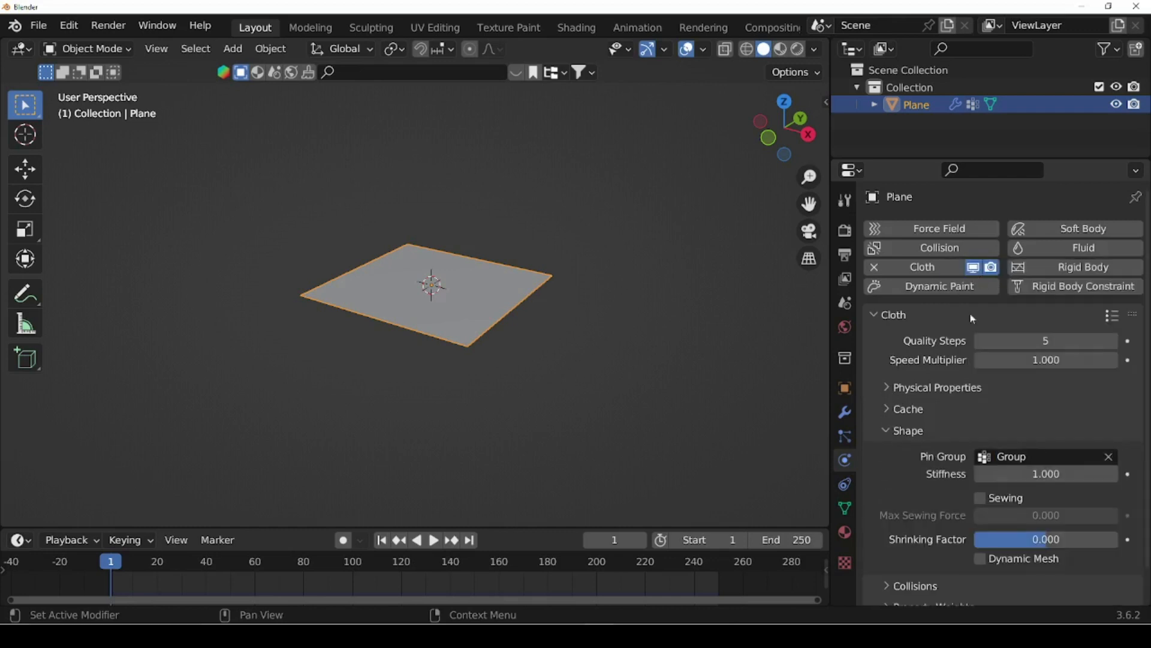
pyautogui.click(889, 433)
# Play the cloth simulation to check the pinned edge, then stop it and return to frame 1
pyautogui.click(435, 540)
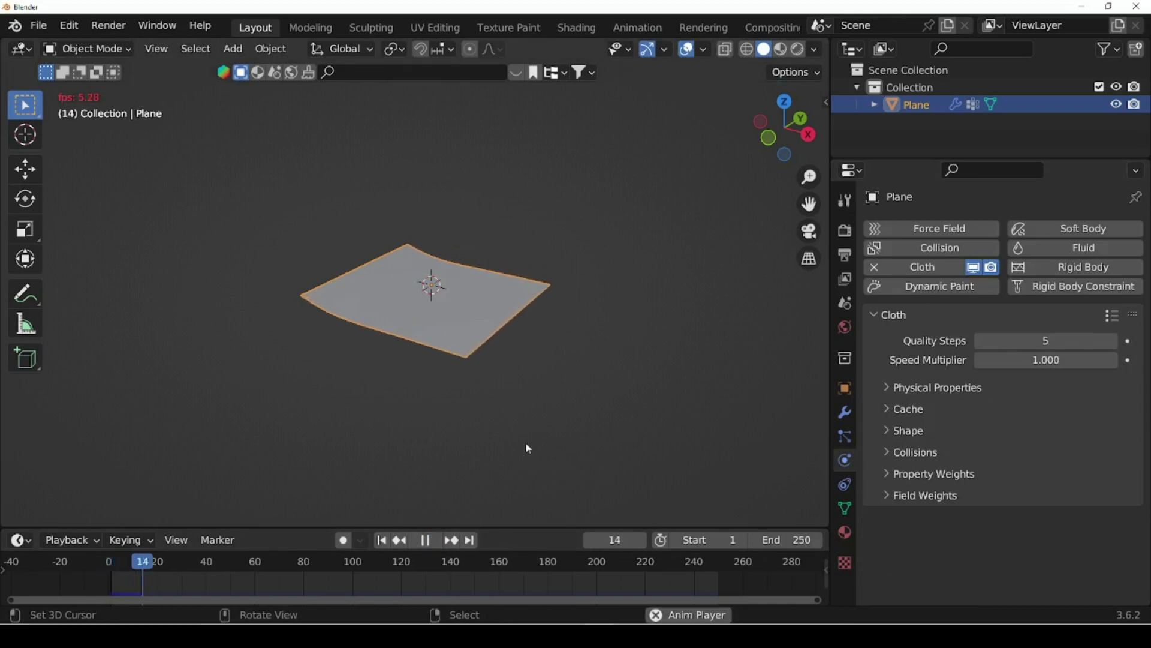
pyautogui.click(425, 541)
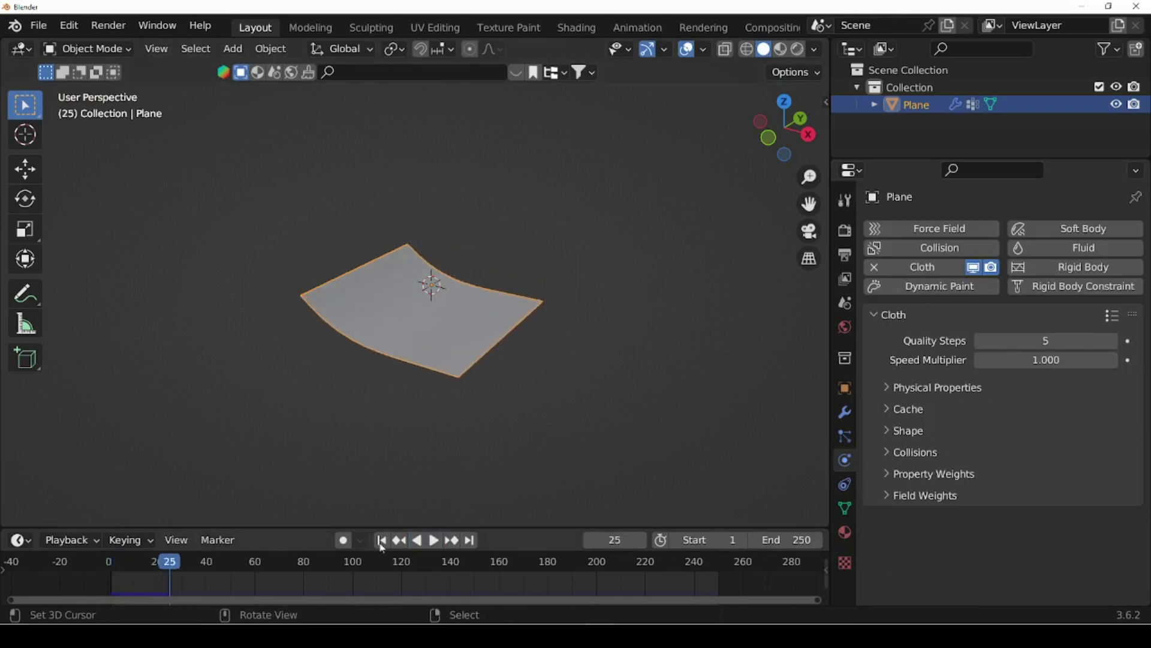
pyautogui.hotkey('shift', 'Left')
# Set the cloth's Speed Multiplier to 5, preview the simulation, and return to frame 1
pyautogui.click(1013, 362)
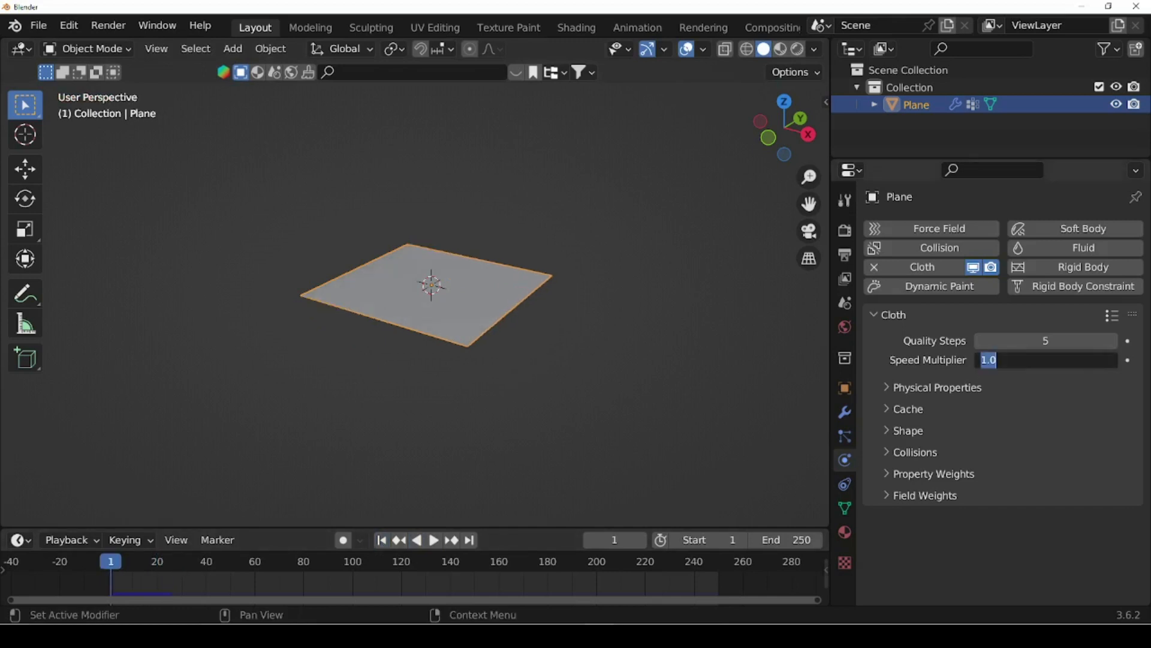
pyautogui.press('Return')
pyautogui.click(433, 540)
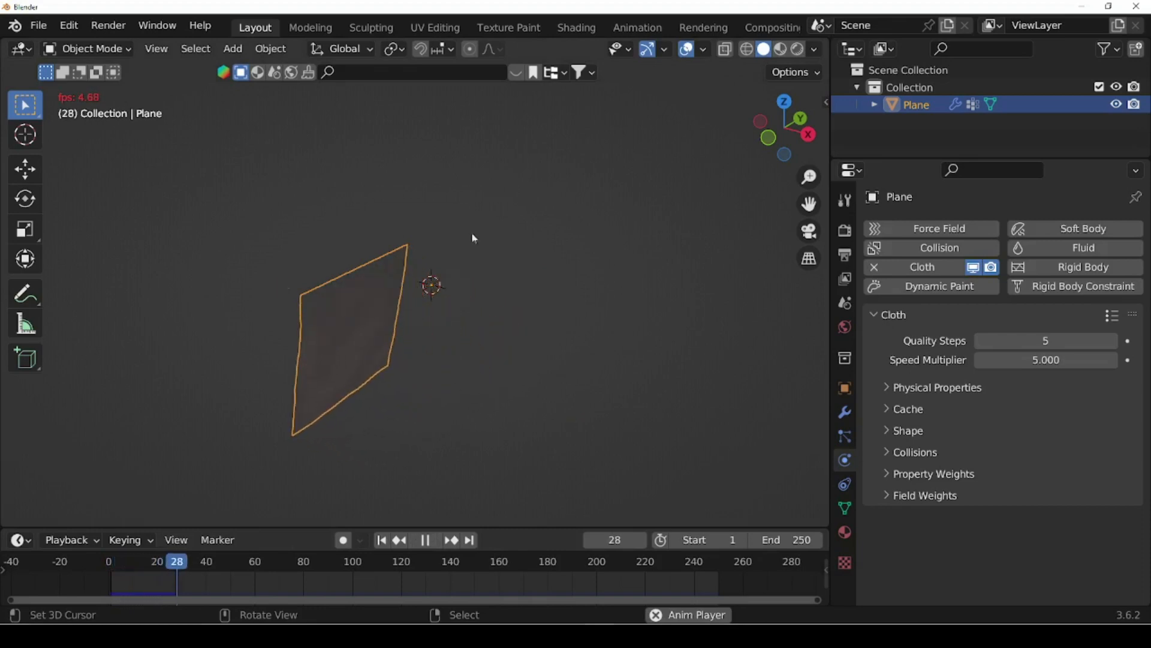
pyautogui.moveTo(398, 394); pyautogui.dragTo(412, 355, button='middle')
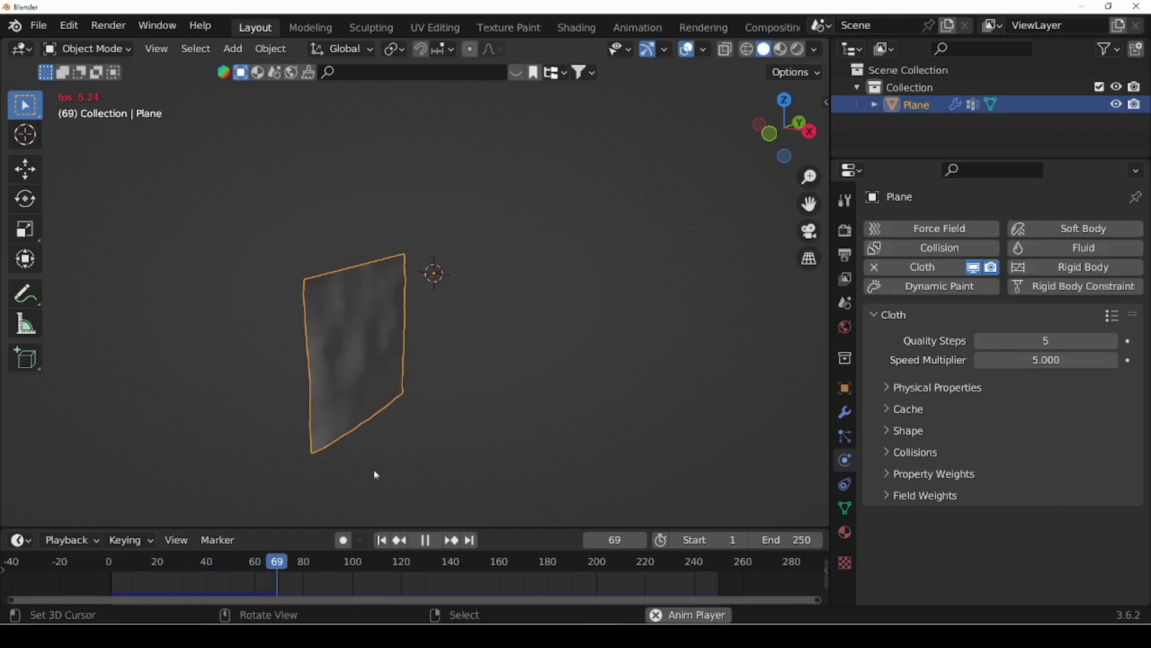
pyautogui.click(425, 540)
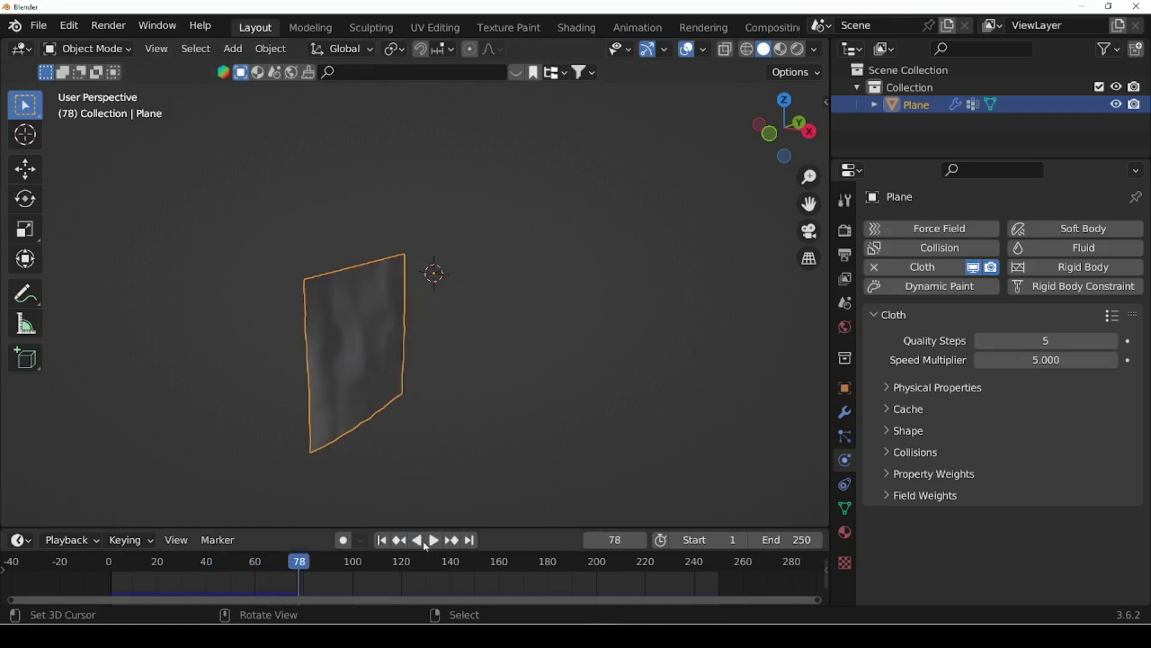
pyautogui.click(382, 540)
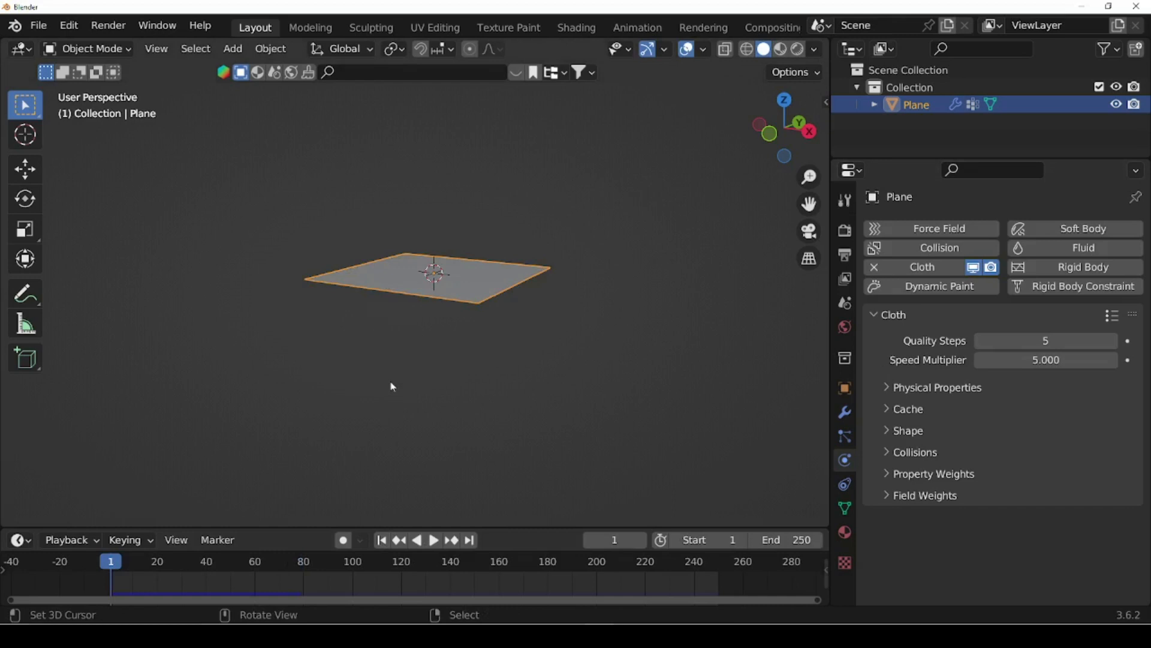
# Add a Wind force field at the scene origin
pyautogui.click(242, 52)
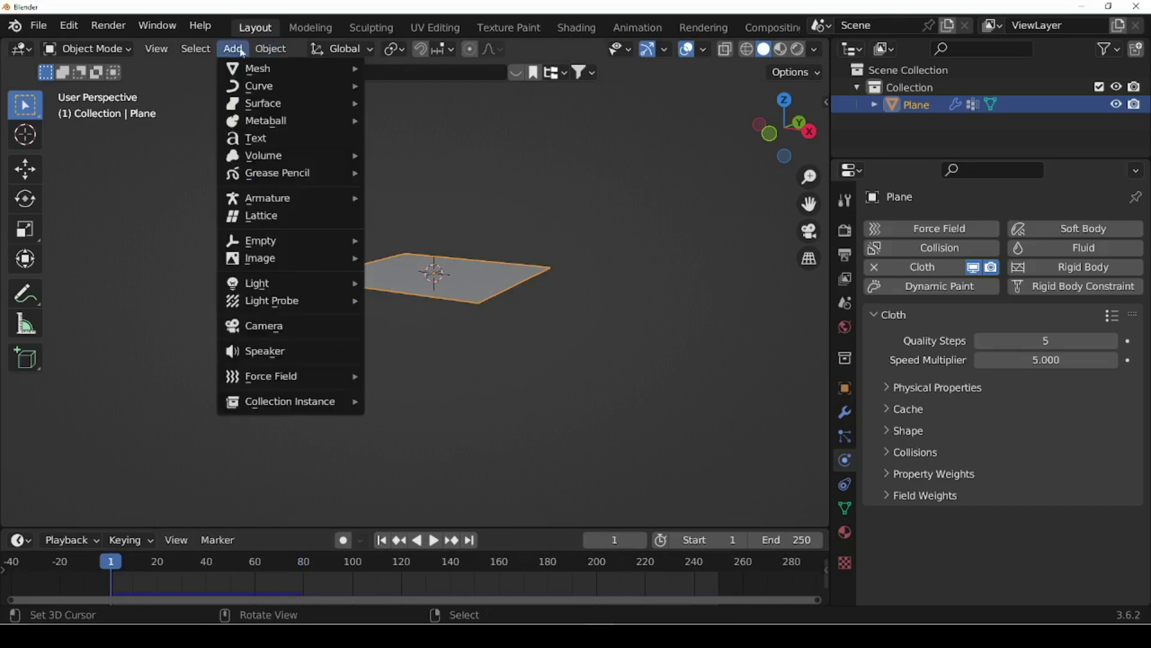
pyautogui.moveTo(306, 373)
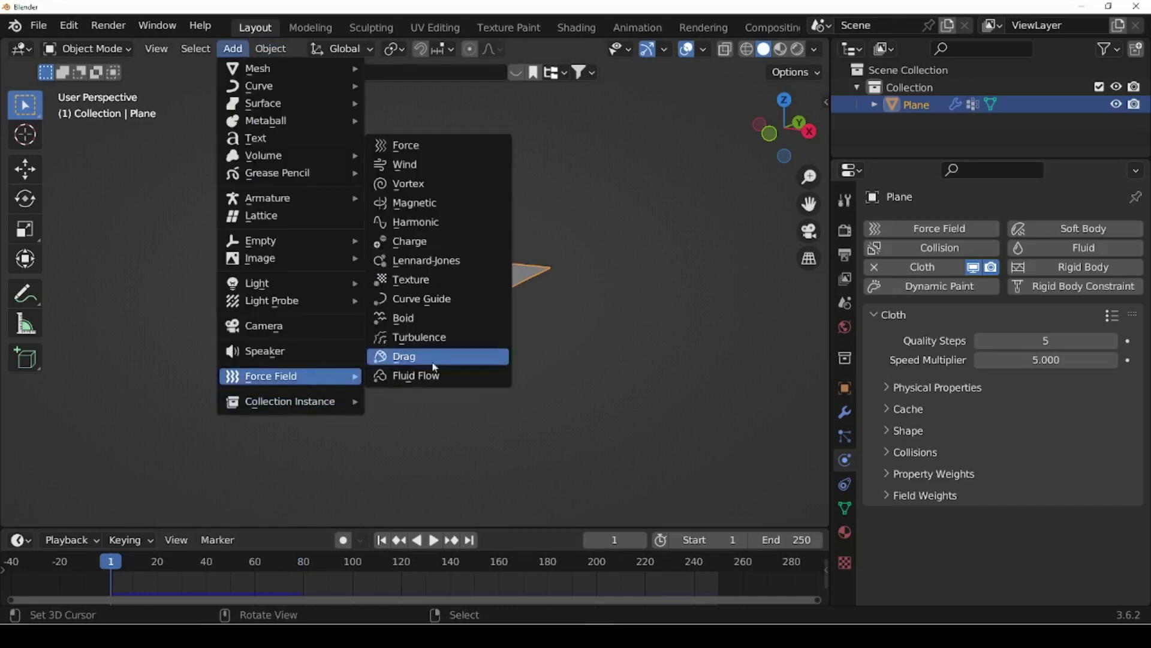
pyautogui.click(413, 170)
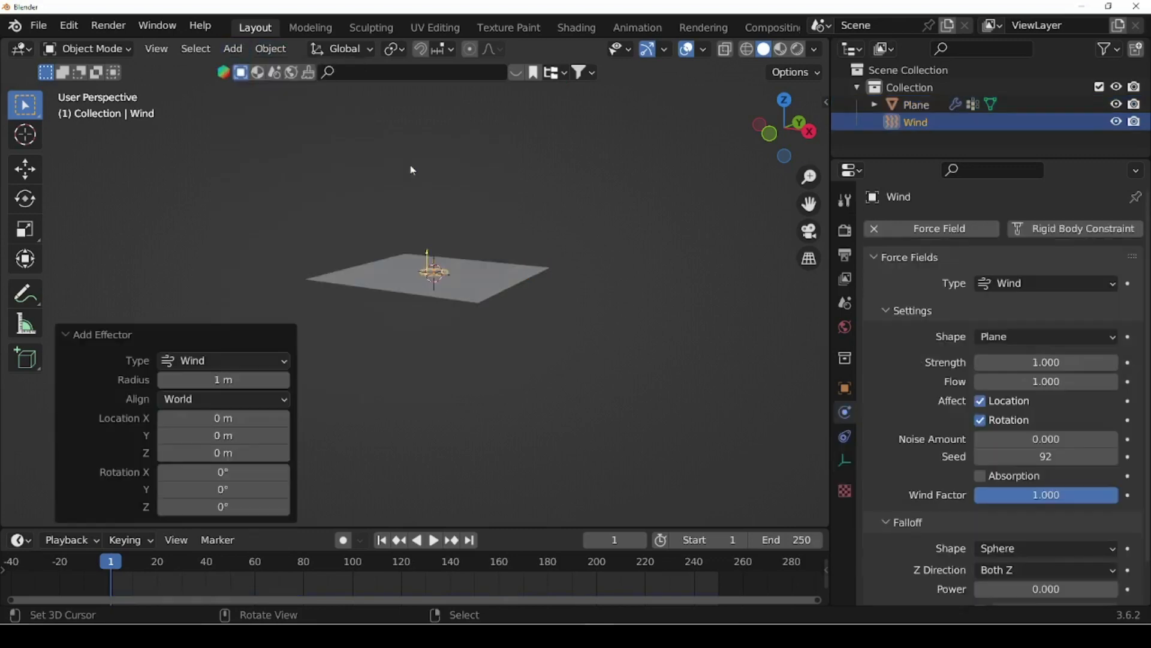
# Move the wind field in the right view by about -7.93 m in Y and -4.13 m in Z
pyautogui.press('KP_1')
pyautogui.press('KP_3')
pyautogui.scroll(5, 365, 268)
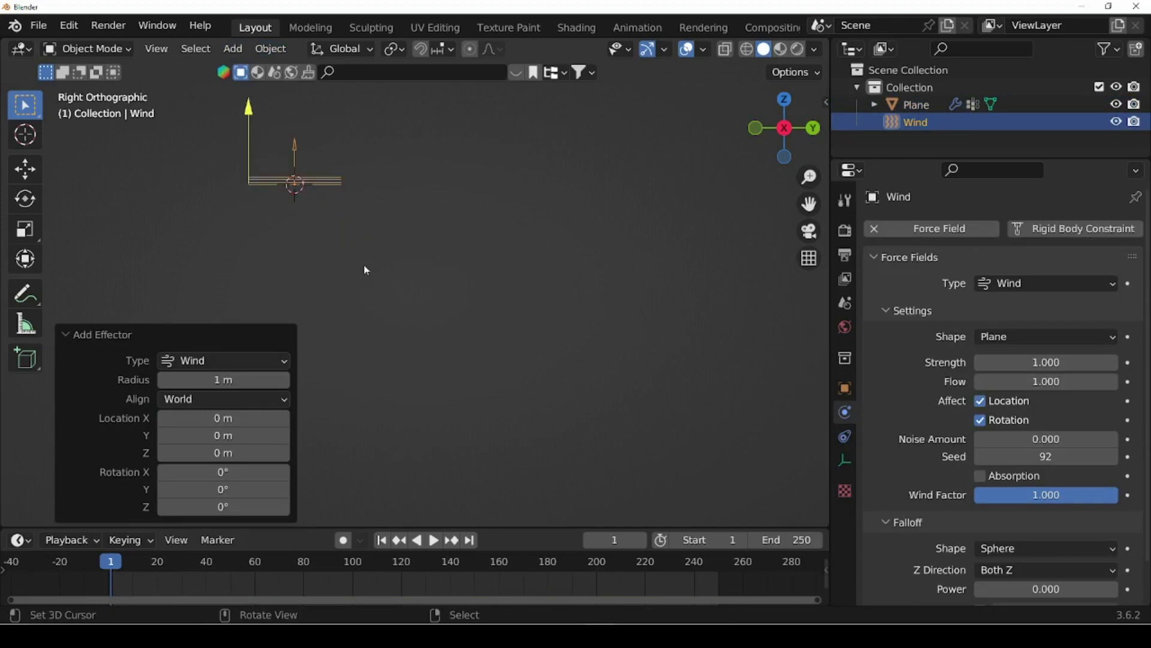
pyautogui.keyDown('shift'); pyautogui.moveTo(347, 267); pyautogui.dragTo(648, 325, button='middle'); pyautogui.keyUp('shift')
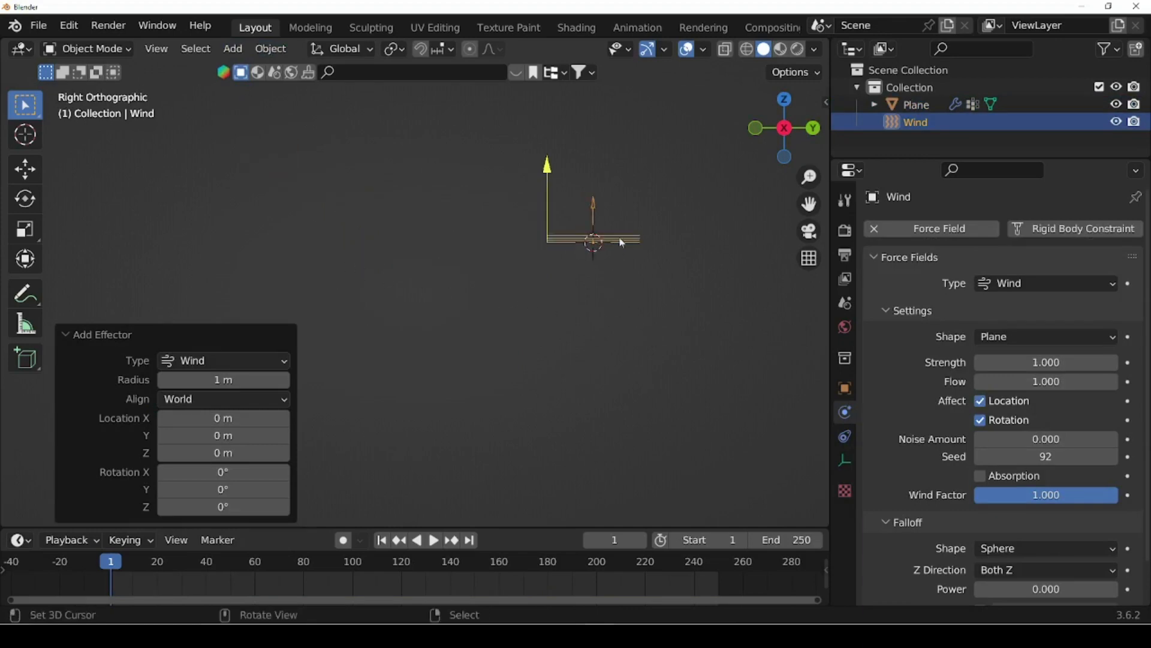
pyautogui.scroll(-3, 620, 240)
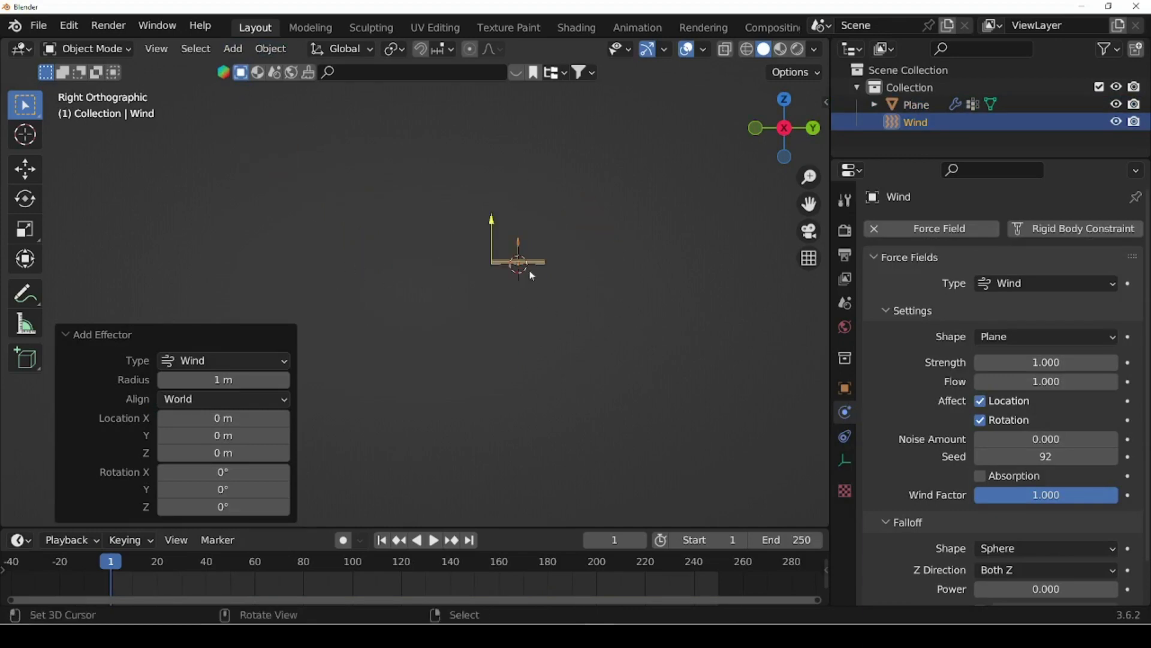
pyautogui.press('g')
pyautogui.click(276, 307)
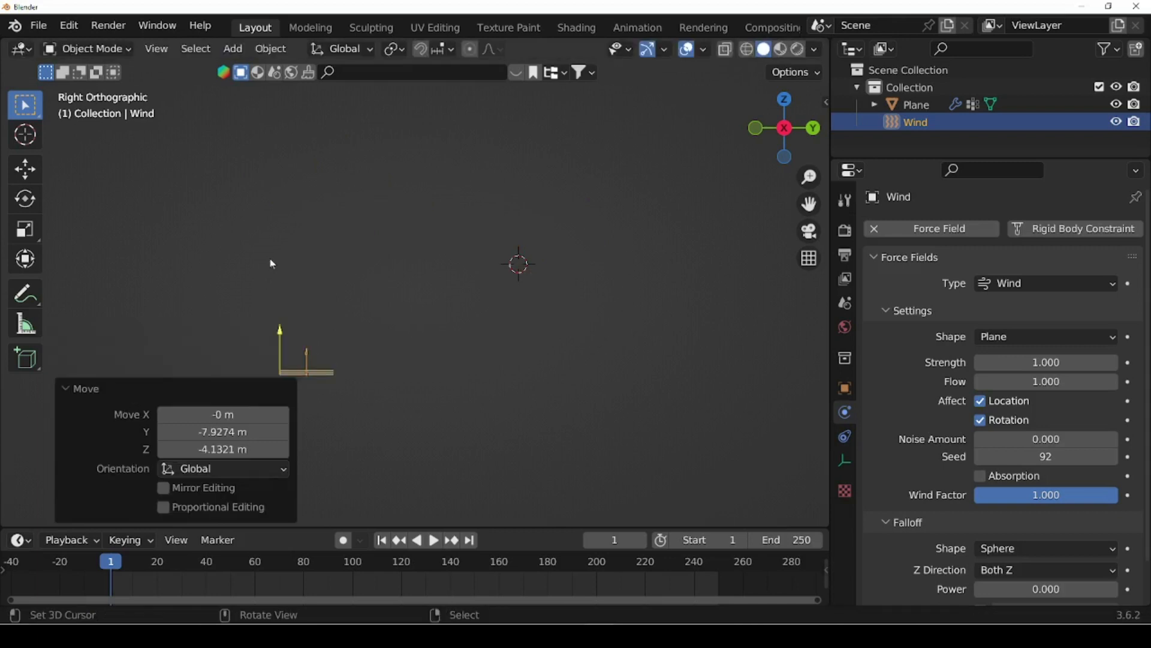
# Rotate the wind field by about 67.6° in the right view so it points toward the cloth
pyautogui.press('r')
pyautogui.click(424, 267)
pyautogui.moveTo(423, 267); pyautogui.dragTo(539, 359, button='middle')
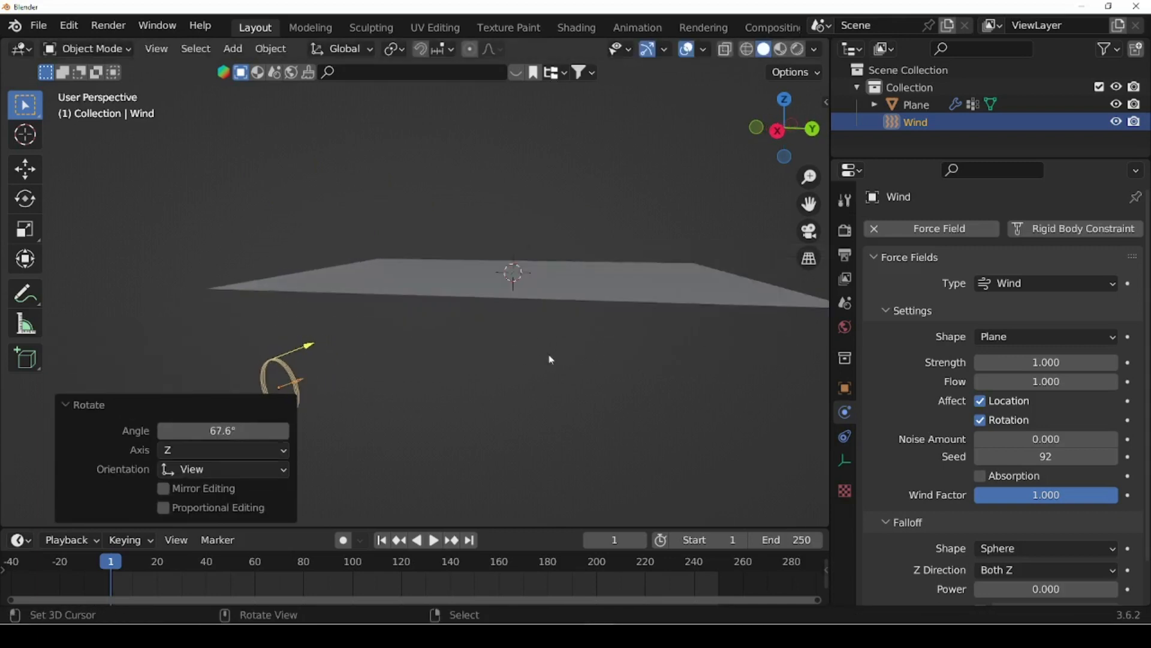
# Display the scene in wireframe from the right orthographic view with both the plane and the wind field framed
pyautogui.press('KP_1')
pyautogui.press('KP_3')
pyautogui.hotkey('alt', 'z')
pyautogui.keyDown('shift'); pyautogui.moveTo(509, 326); pyautogui.dragTo(645, 252, button='middle'); pyautogui.keyUp('shift')
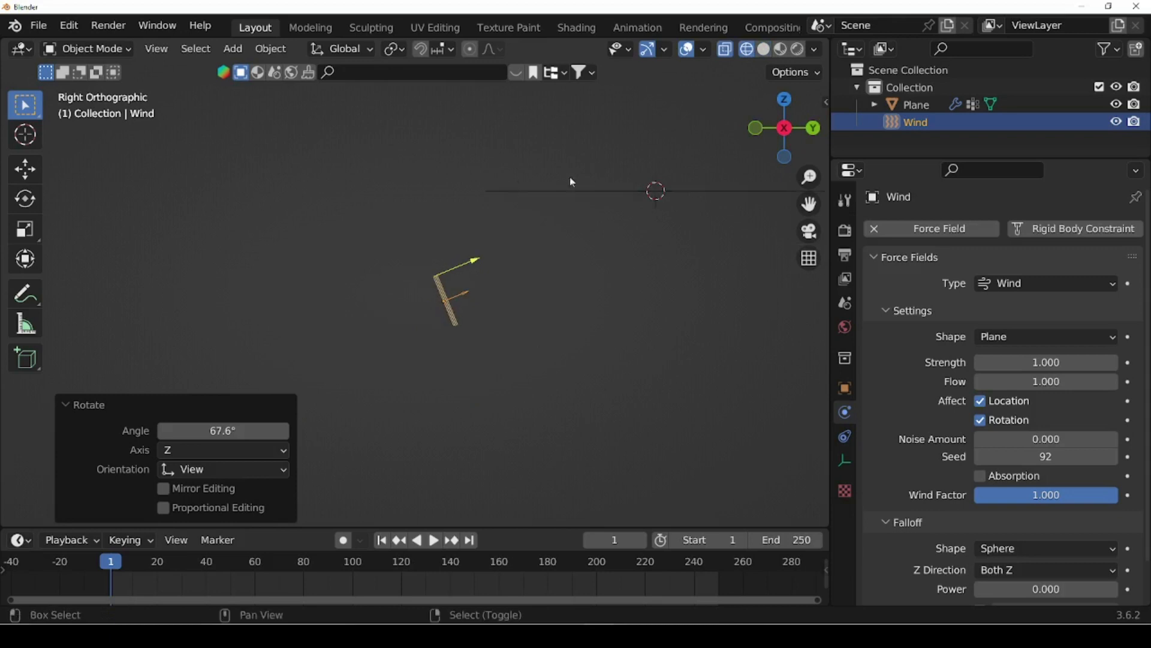
pyautogui.scroll(-5, 455, 313)
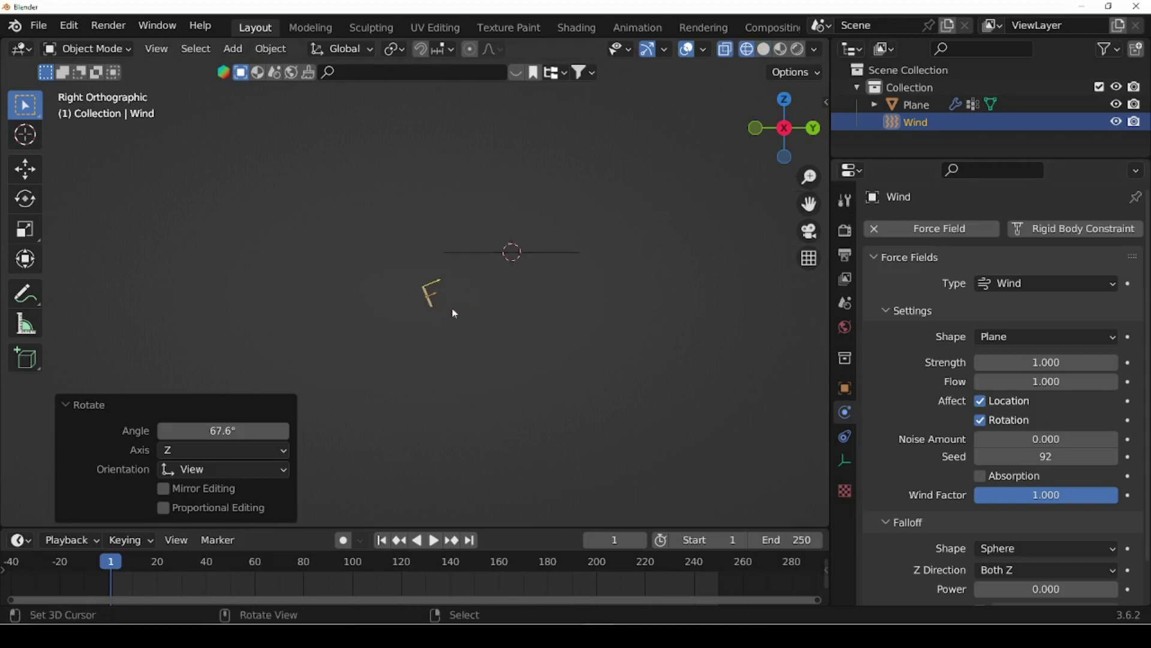
# Move the wind field farther down and away from the cloth in the right view, and rotate it by about 11.8°
pyautogui.press('g')
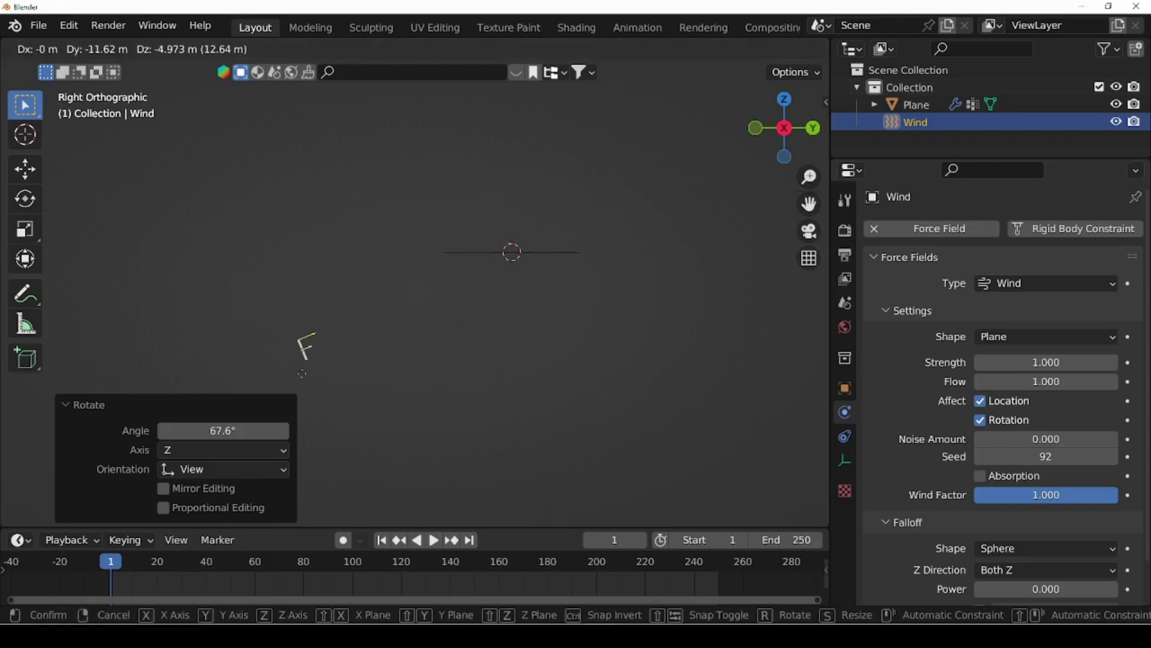
pyautogui.click(337, 179)
pyautogui.press('r')
pyautogui.click(532, 447)
# Display the scene in solid shading from a perspective angle and set the wind field's strength to 50
pyautogui.moveTo(475, 455); pyautogui.dragTo(776, 12, button='middle')
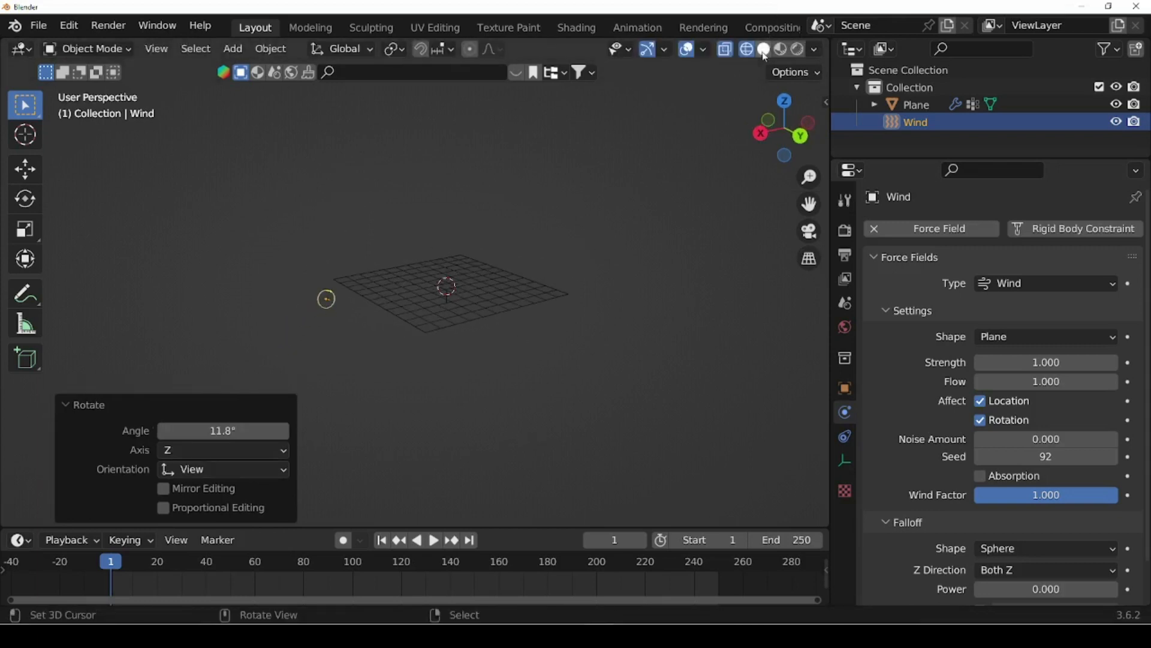
pyautogui.hotkey('shift', 'z')
pyautogui.moveTo(360, 347); pyautogui.dragTo(332, 315, button='middle')
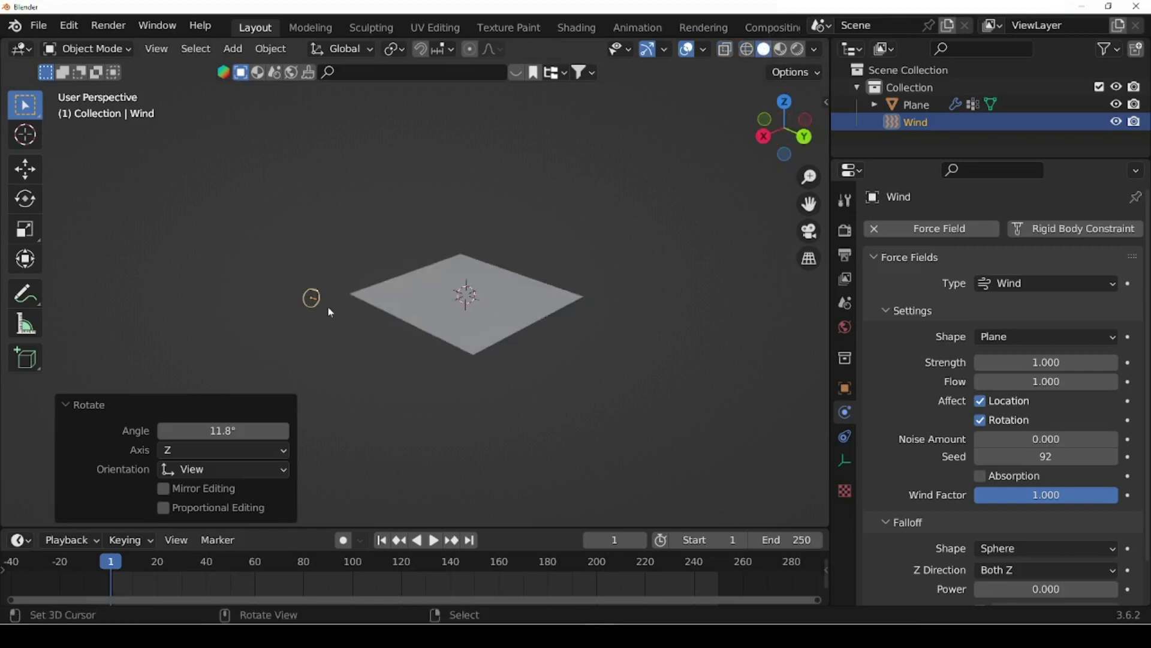
pyautogui.doubleClick(1046, 362)
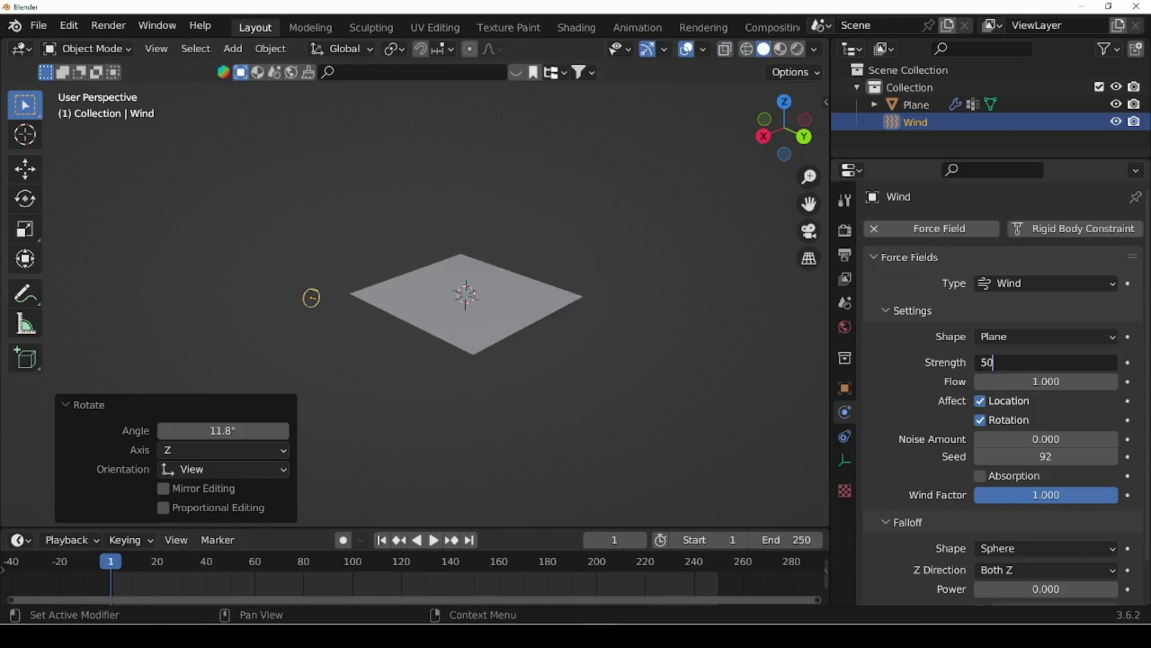
pyautogui.press('Return')
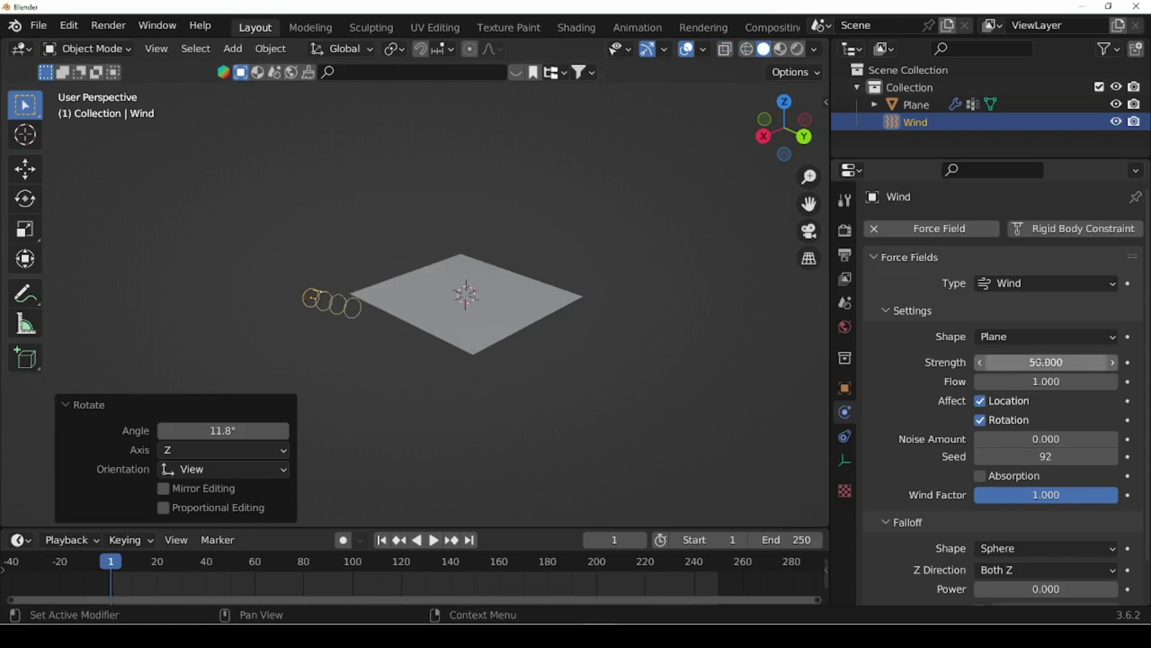
# Play the cloth simulation, inspect the wind's effect from several angles including the top, and return to frame 1
pyautogui.click(434, 542)
pyautogui.moveTo(370, 367); pyautogui.dragTo(441, 366, button='middle')
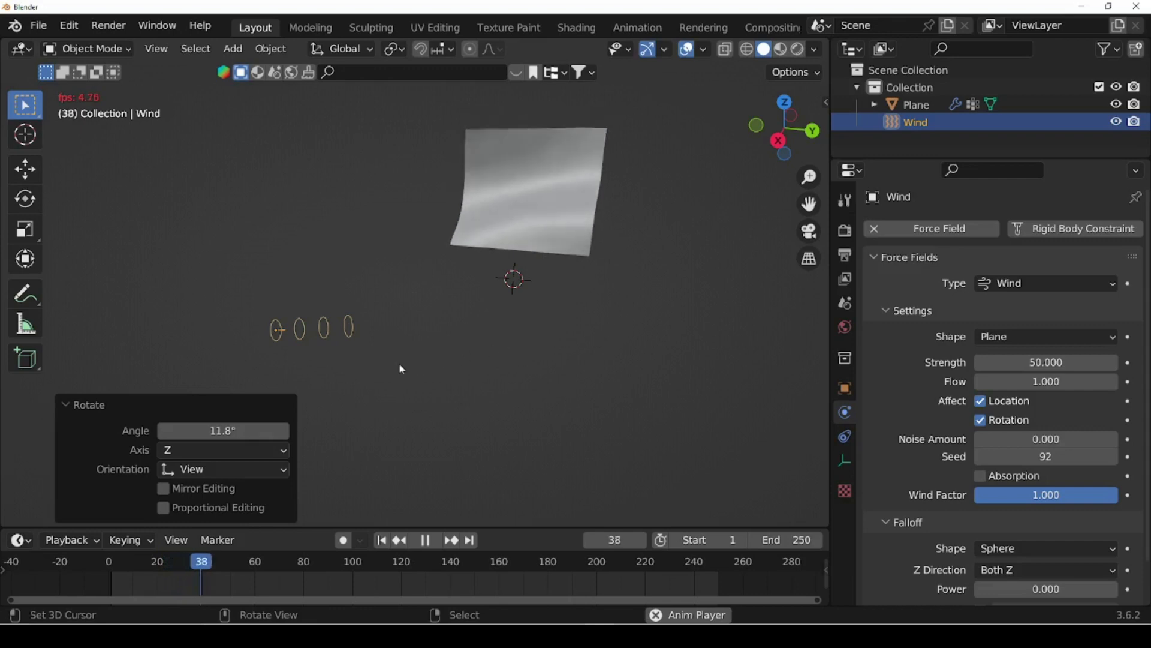
pyautogui.moveTo(402, 368); pyautogui.dragTo(375, 365, button='middle')
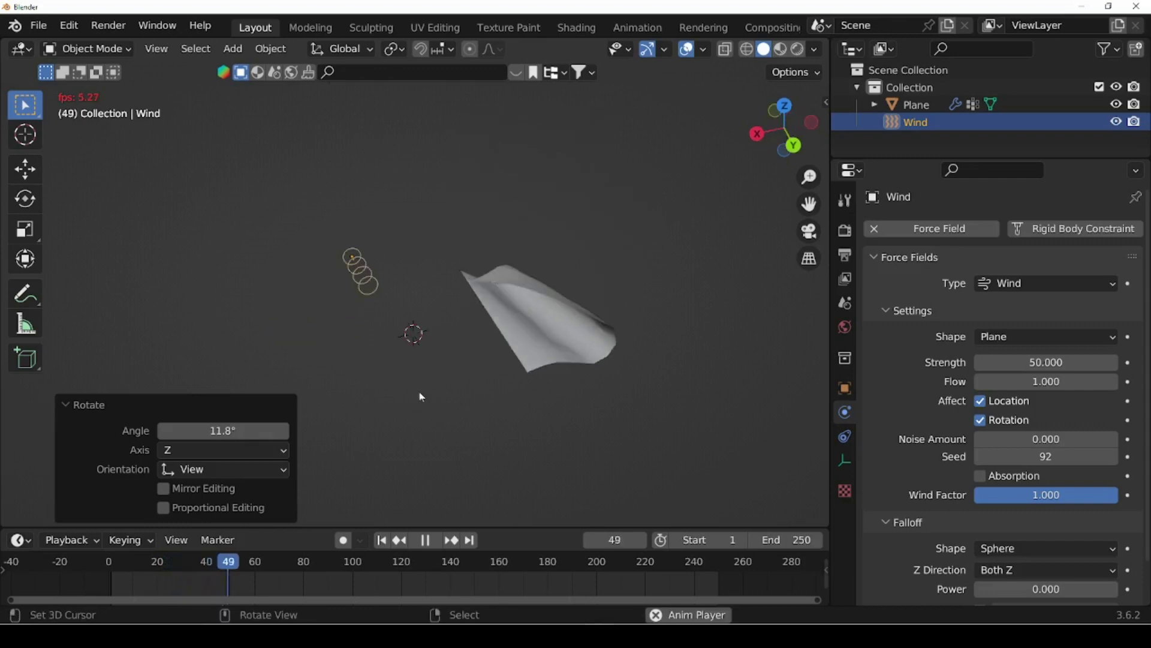
pyautogui.press('KP_1')
pyautogui.press('KP_7')
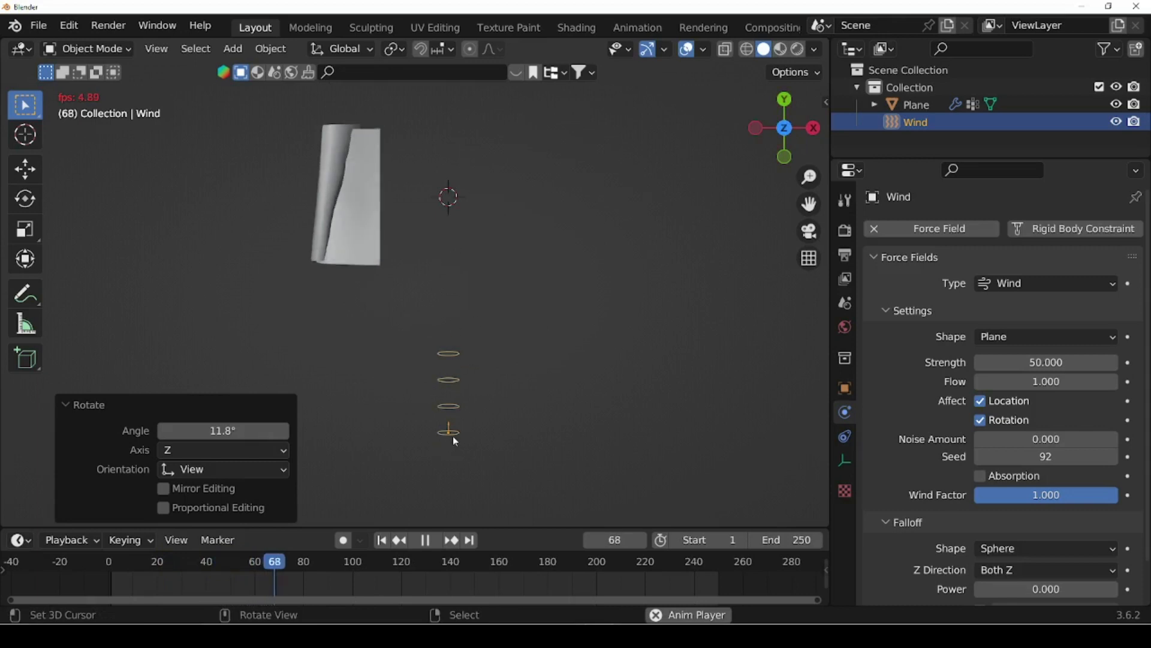
pyautogui.click(426, 540)
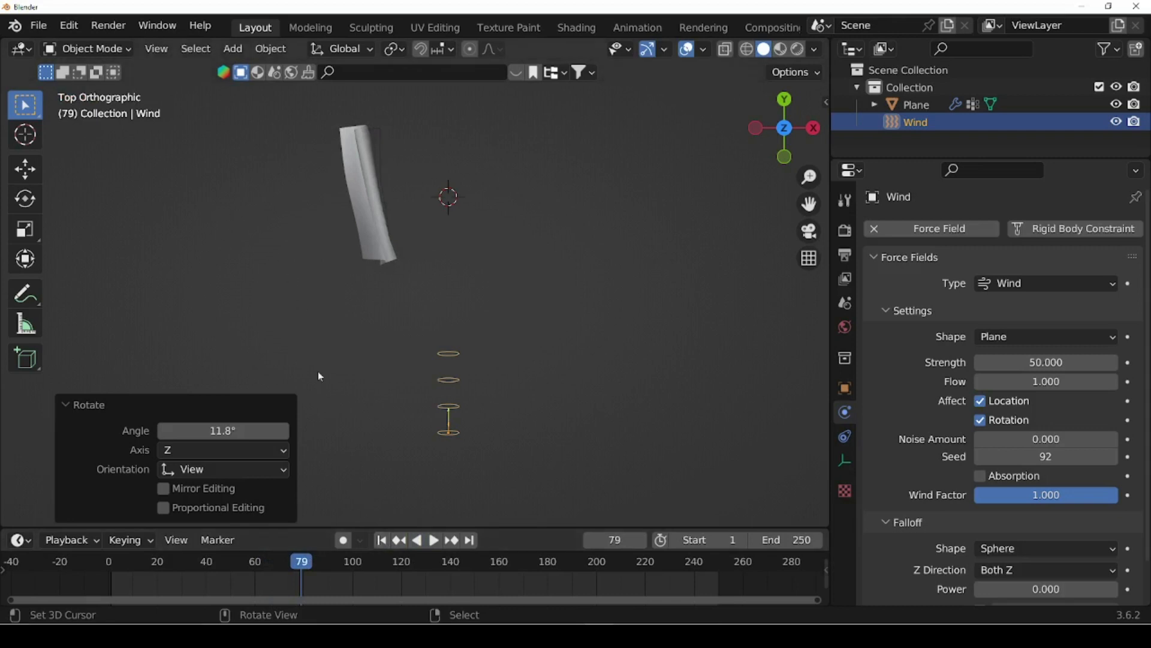
pyautogui.click(381, 540)
# Move the wind field in the top view by about -24.8 m in X and 22.7 m in Y, and rotate it about 87.9° toward the cloth
pyautogui.press('g')
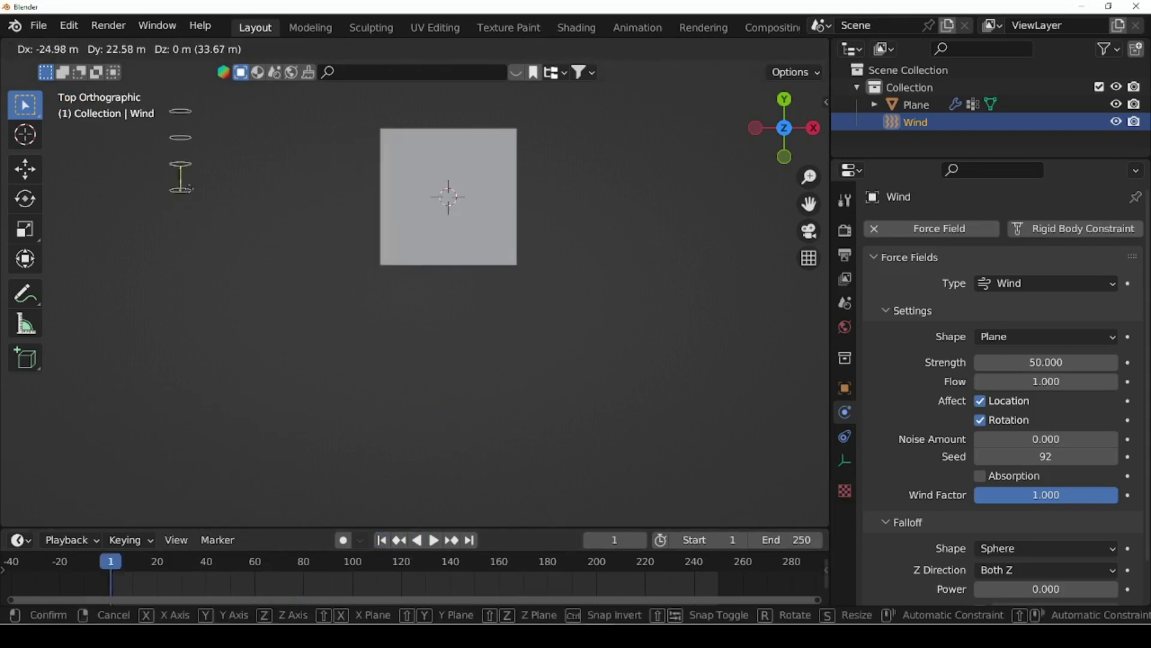
pyautogui.click(190, 120)
pyautogui.press('r')
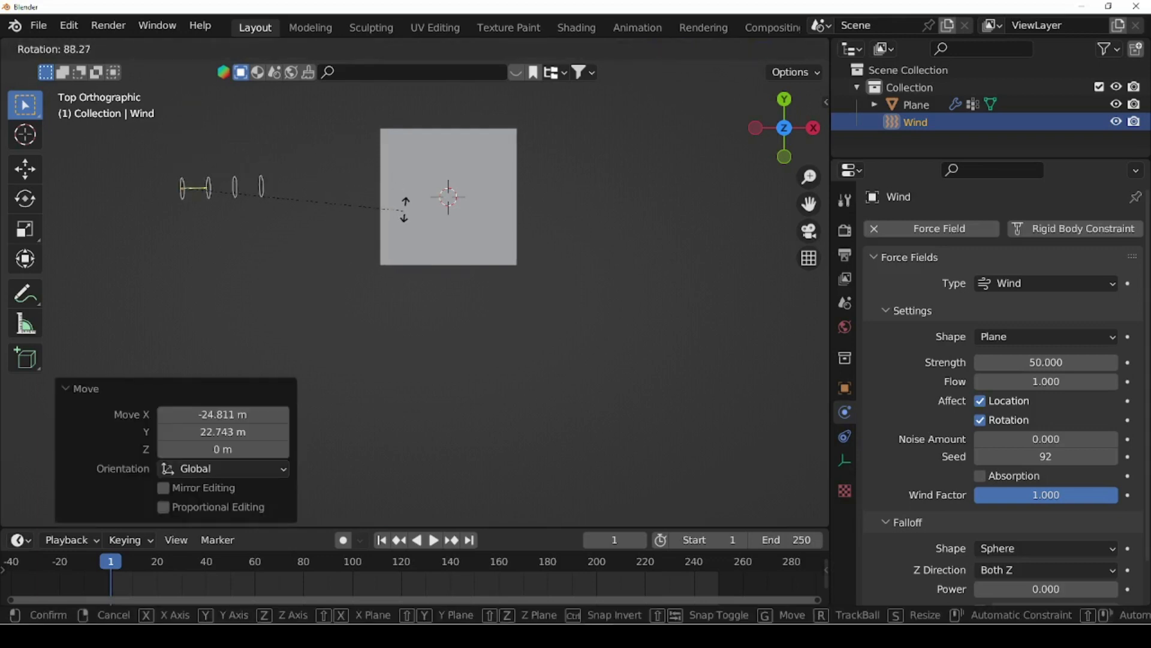
pyautogui.click(405, 210)
# Play the simulation, examine from several angles how the cloth flutters with the repositioned wind, and return to frame 1
pyautogui.click(433, 540)
pyautogui.moveTo(441, 480); pyautogui.dragTo(407, 410, button='middle')
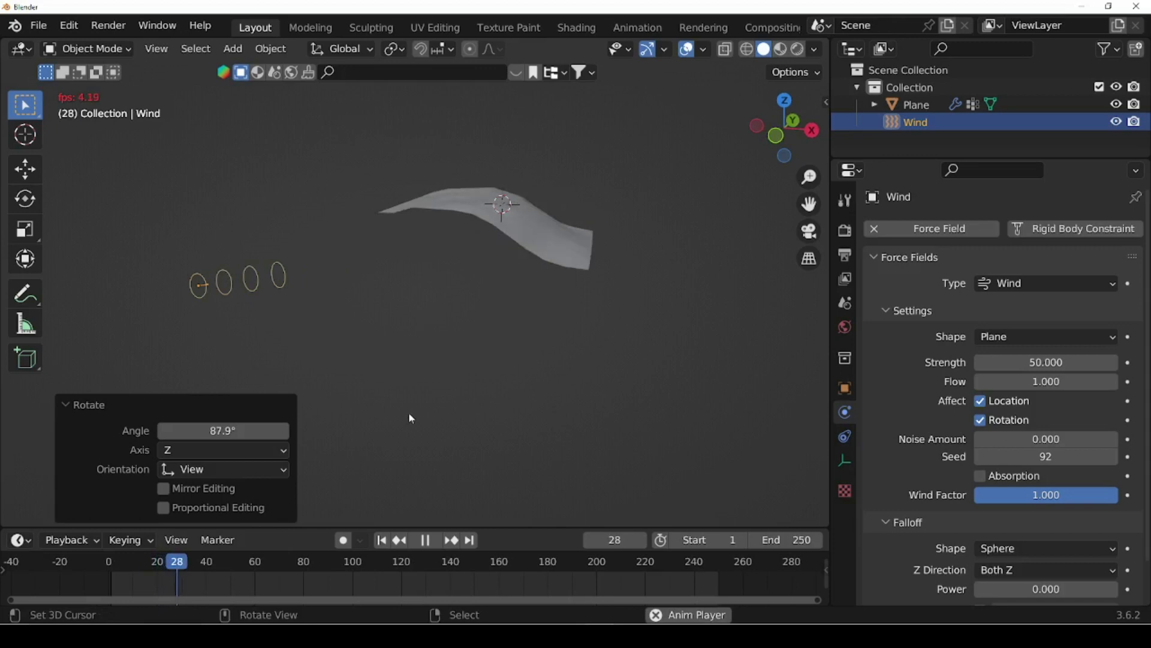
pyautogui.click(459, 423)
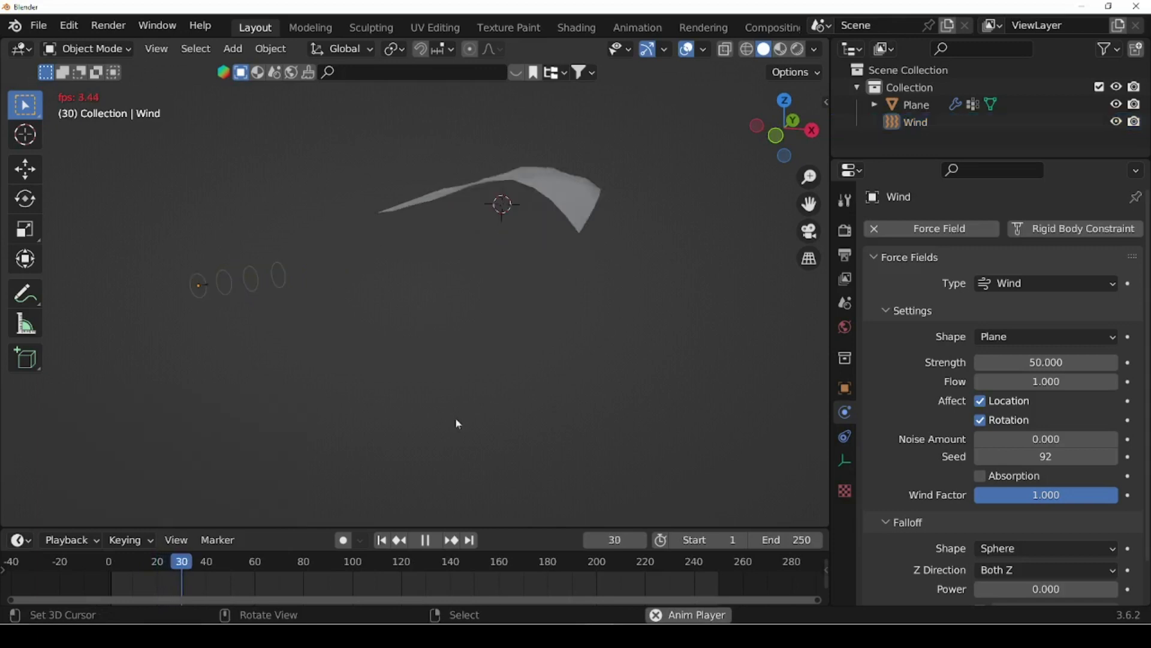
pyautogui.moveTo(412, 394)
pyautogui.mouseDown(button='middle')
pyautogui.moveTo(381, 411)
pyautogui.moveTo(404, 394)
pyautogui.mouseUp(button='middle')
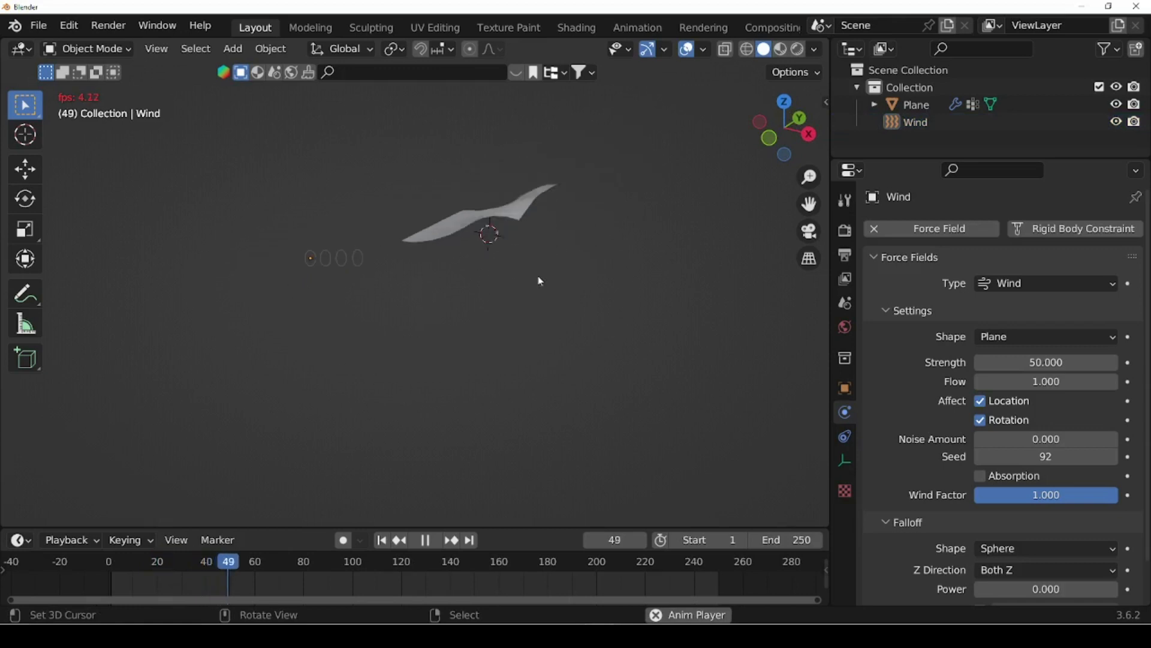
pyautogui.moveTo(407, 379); pyautogui.dragTo(505, 396, button='middle')
pyautogui.scroll(3, 456, 267)
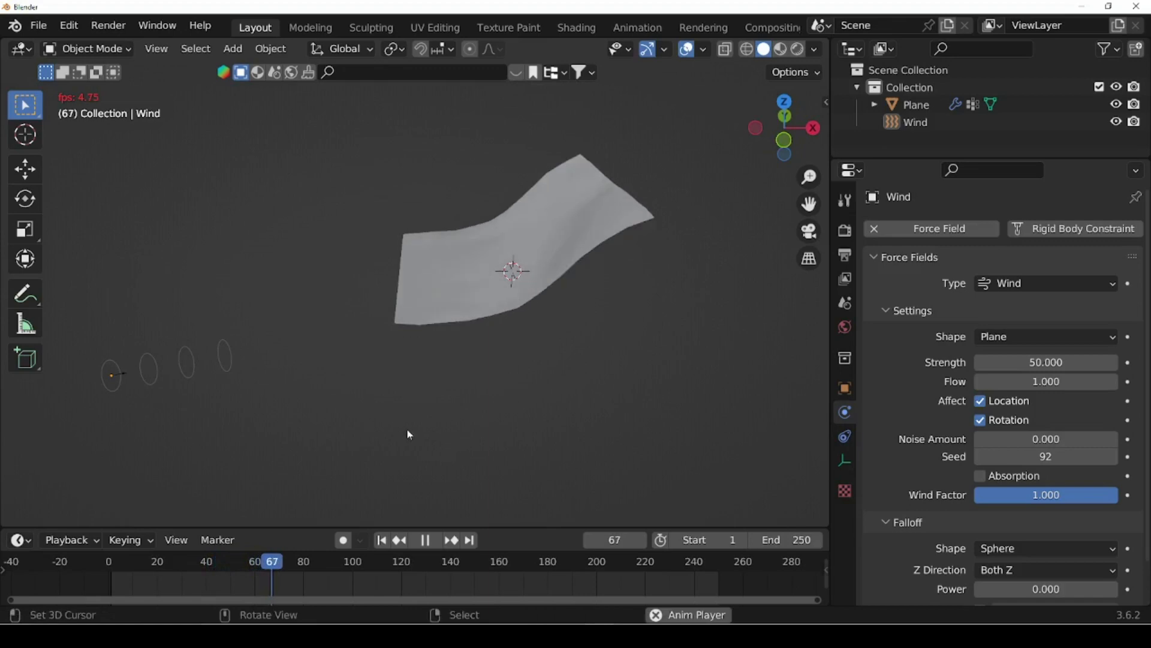
pyautogui.moveTo(409, 431); pyautogui.dragTo(342, 426, button='middle')
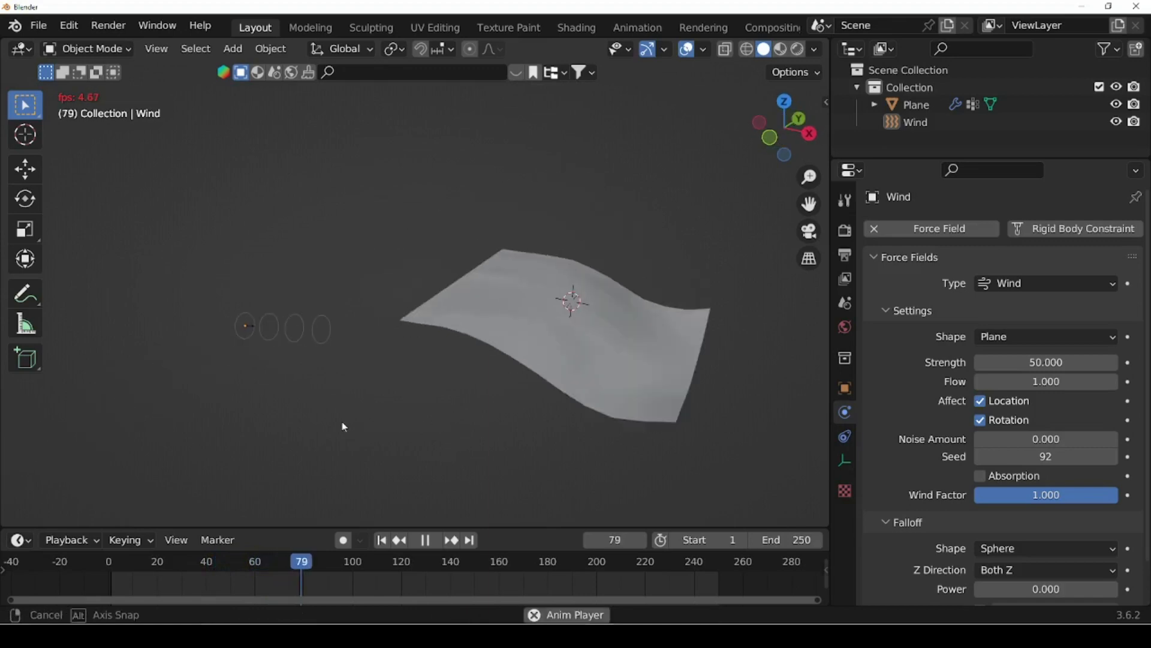
pyautogui.click(424, 539)
pyautogui.hotkey('shift', 'Left')
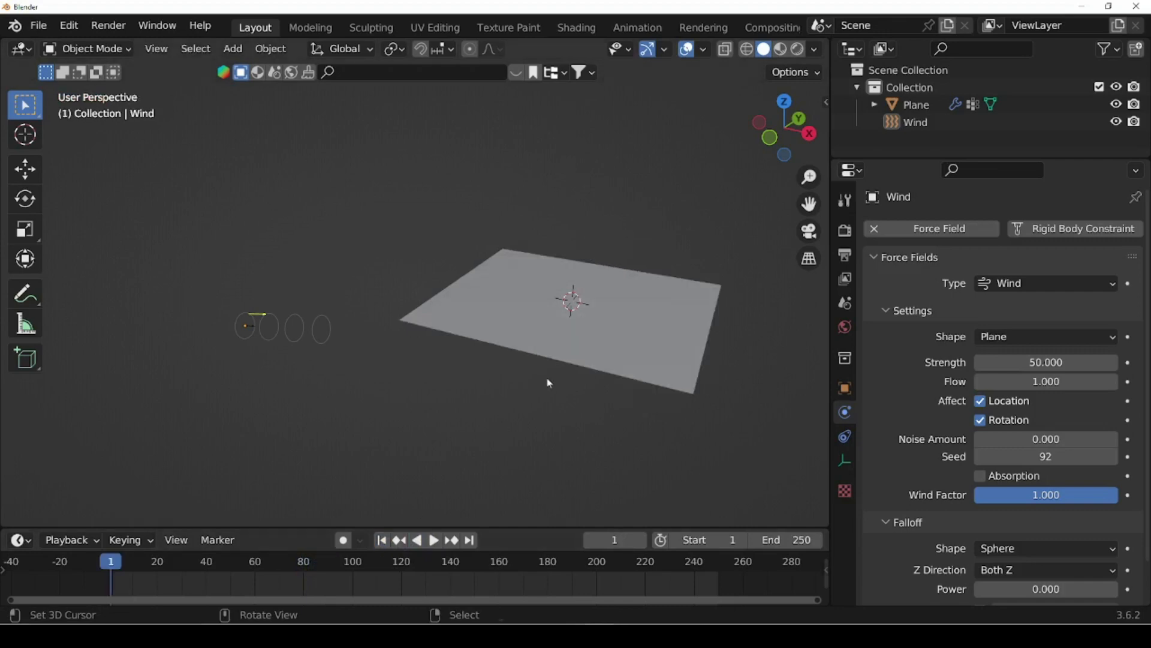
# Add a cube at the scene origin and scale it uniformly by about 7.34
pyautogui.hotkey('shift', 'a')
pyautogui.moveTo(457, 277)
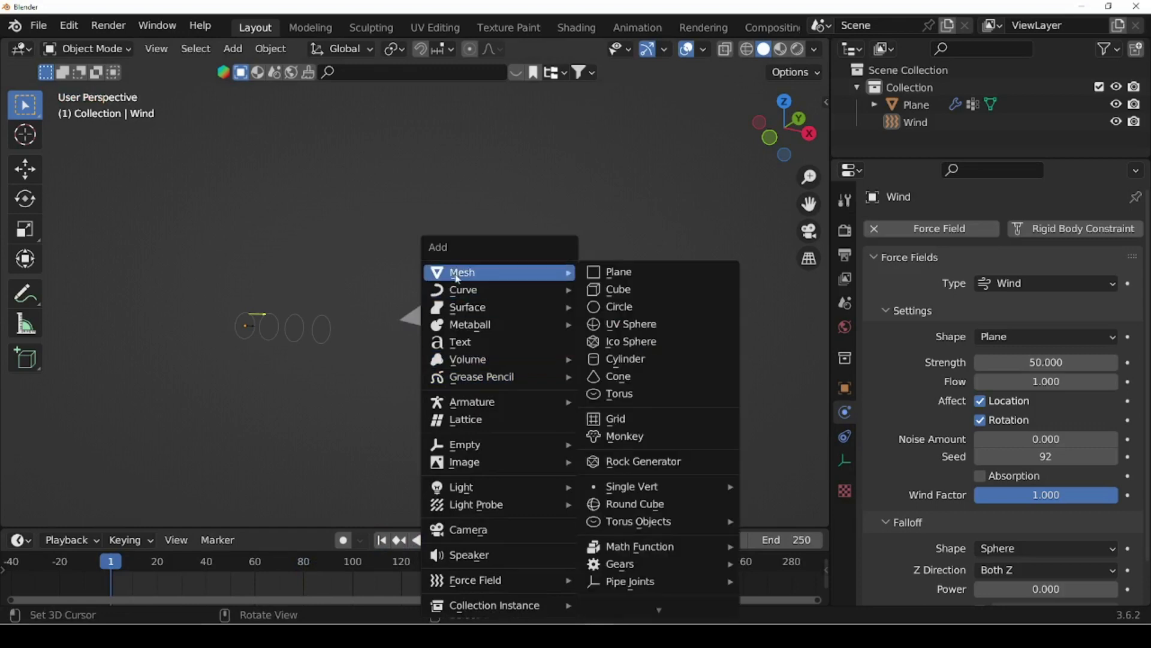
pyautogui.click(635, 291)
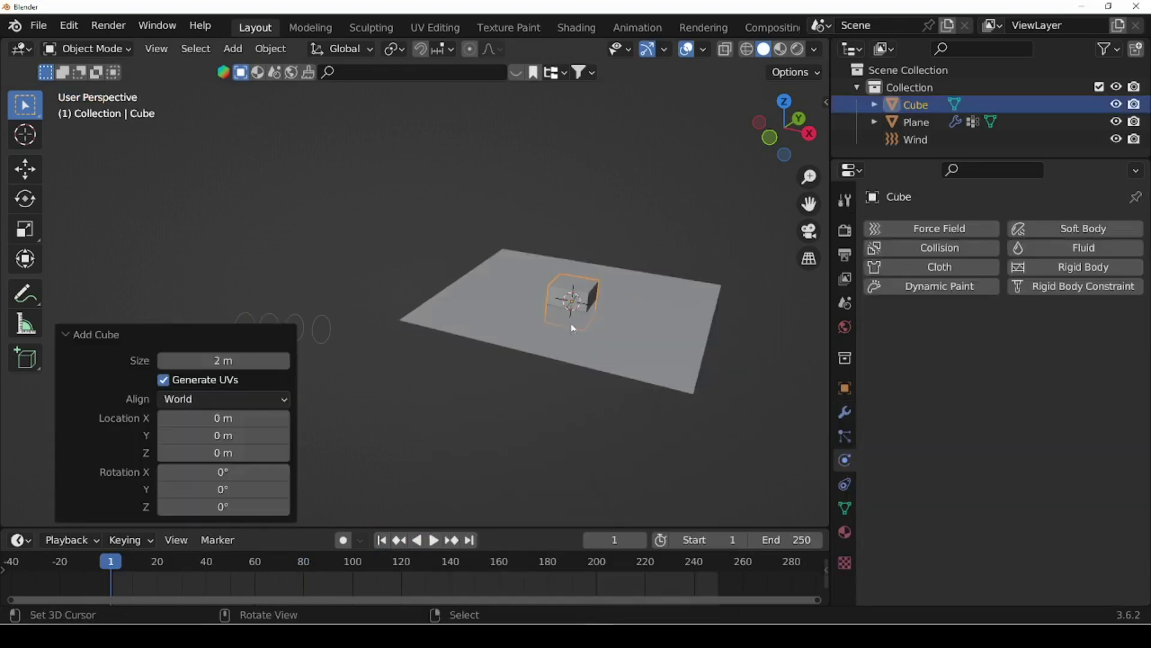
pyautogui.press('s')
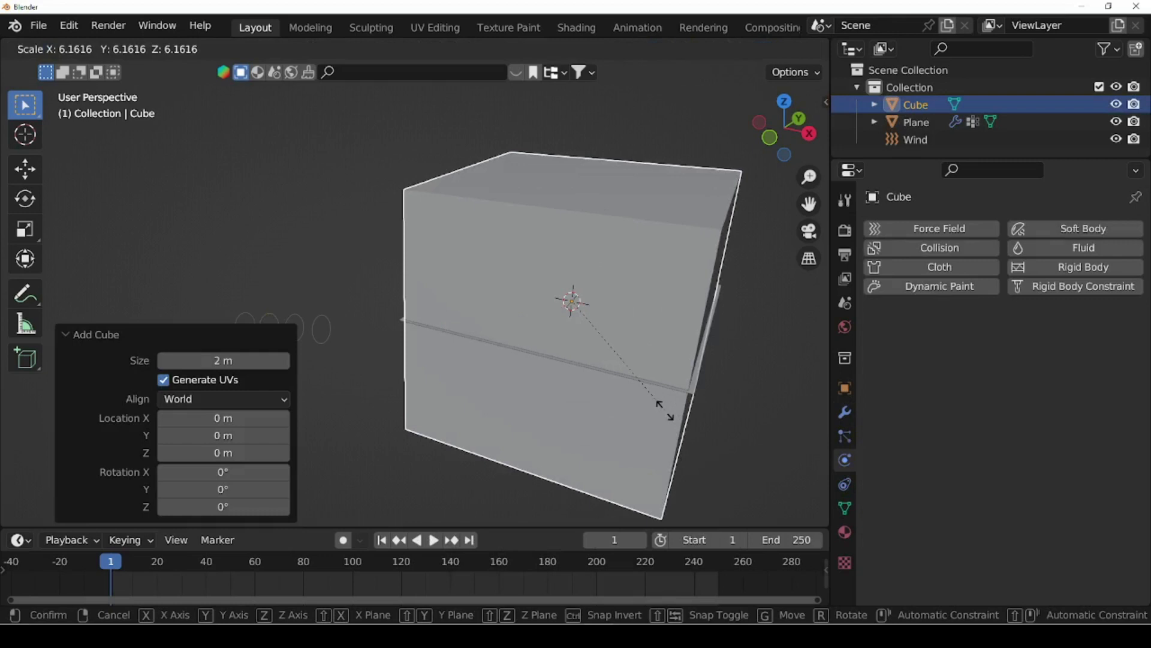
pyautogui.click(663, 400)
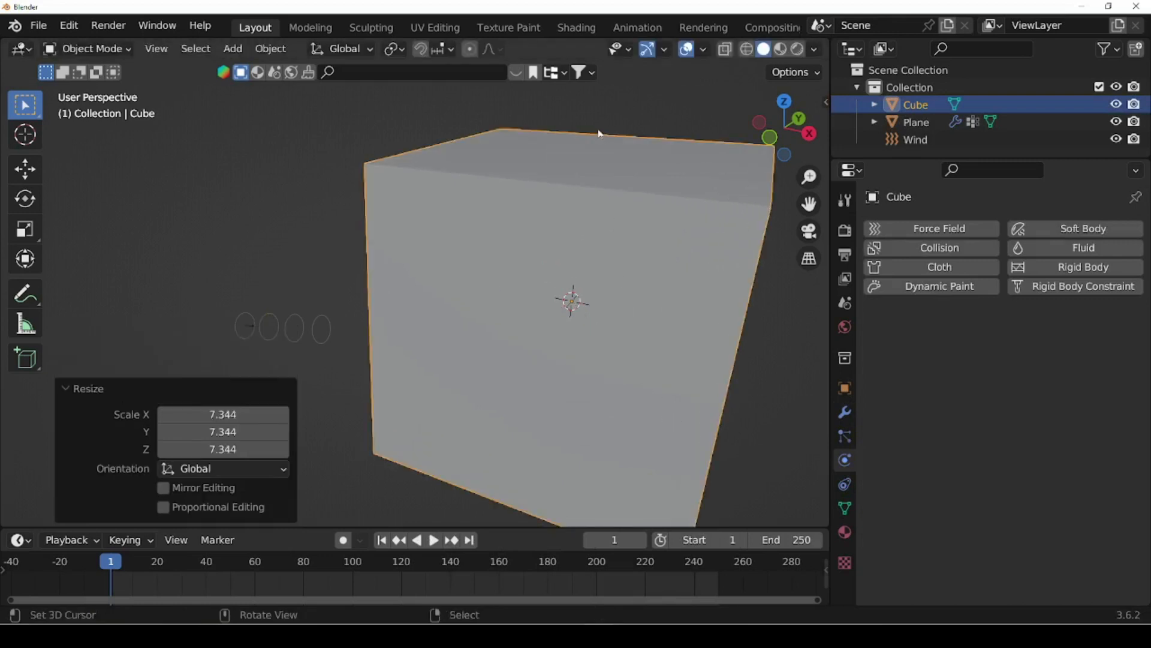
# Flatten the cube into a thin slab by scaling it along Z by about -0.079
pyautogui.press('s')
pyautogui.press('z')
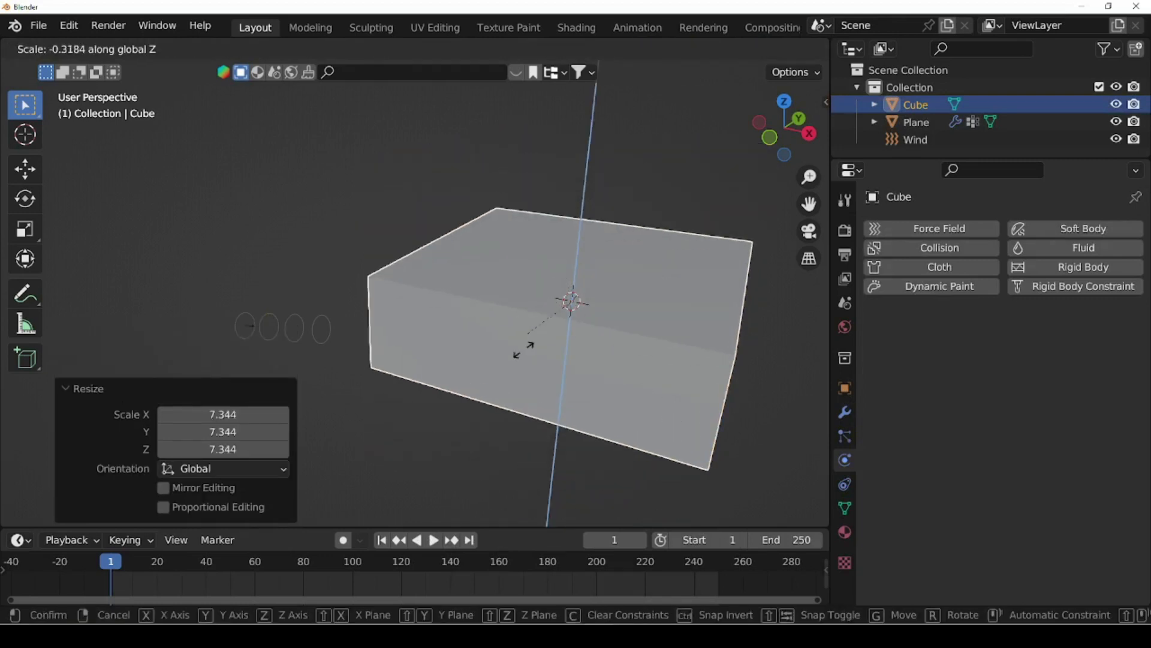
pyautogui.click(566, 308)
# Move the slab in the front view by about -10.54 m in X and -3.54 m in Z, toward the wind field
pyautogui.press('KP_1')
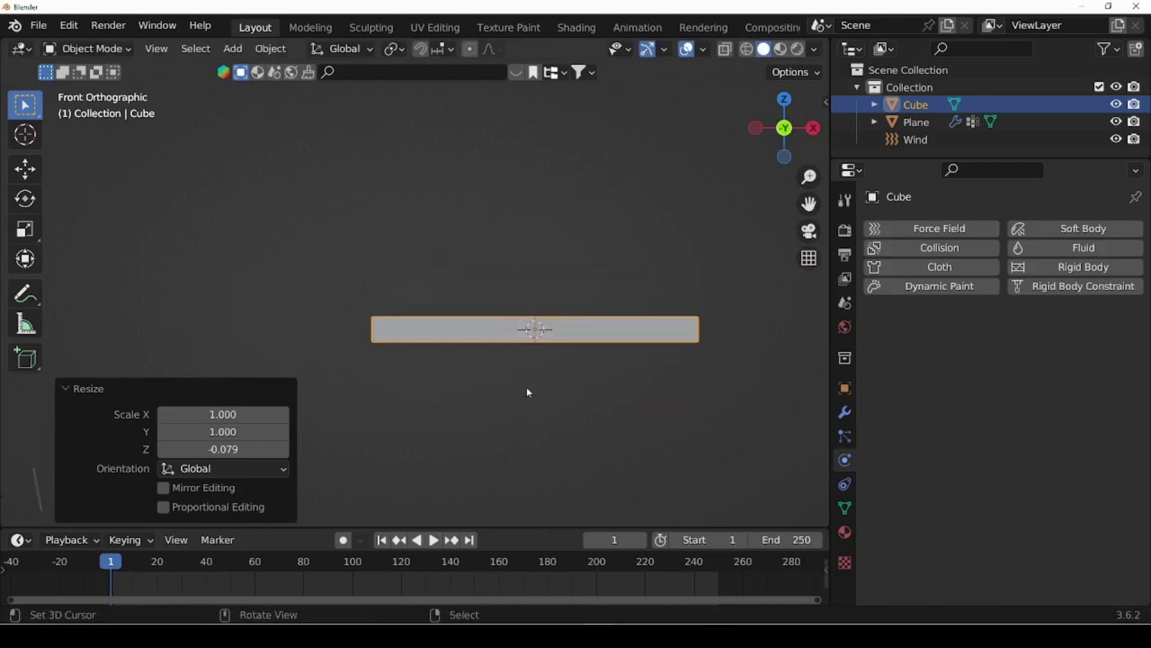
pyautogui.scroll(-6, 677, 376)
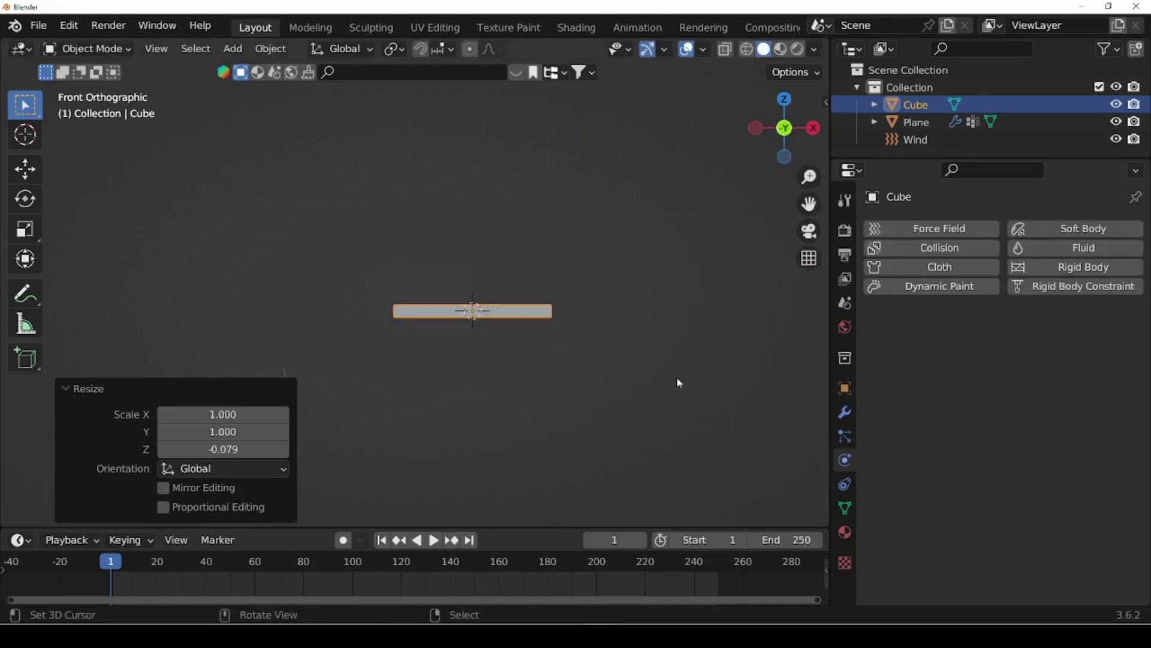
pyautogui.press('g')
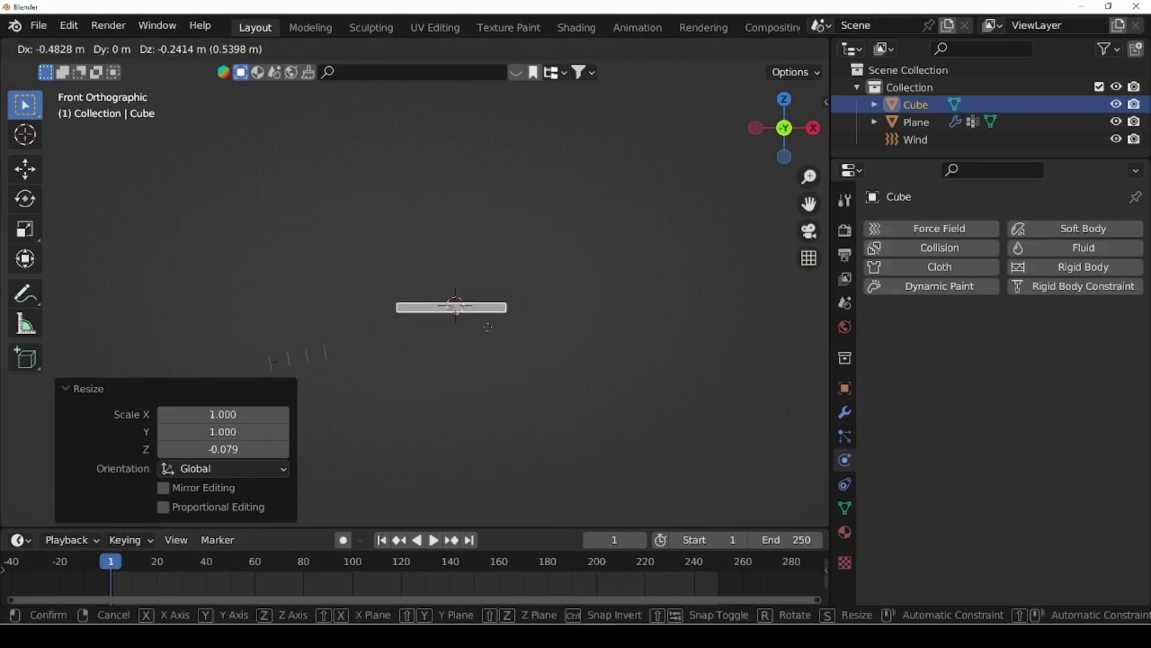
pyautogui.click(598, 275)
# Rotate the slab by 90° about the global Y axis so it stands upright as a wall
pyautogui.press('r')
pyautogui.press('y')
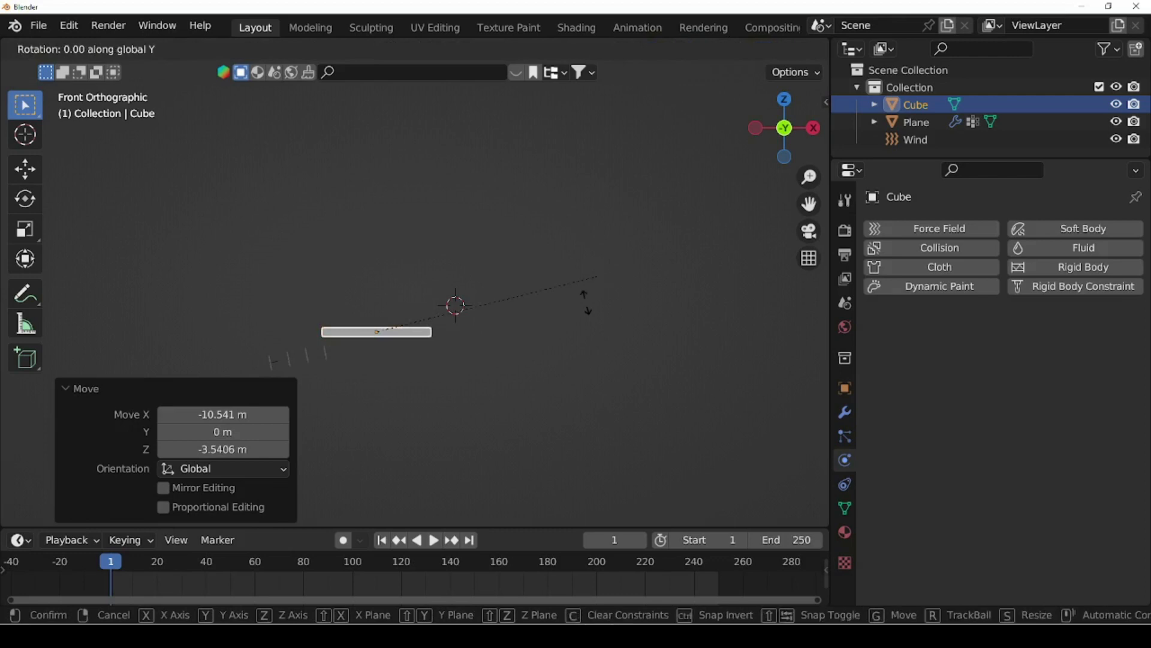
pyautogui.click(463, 419)
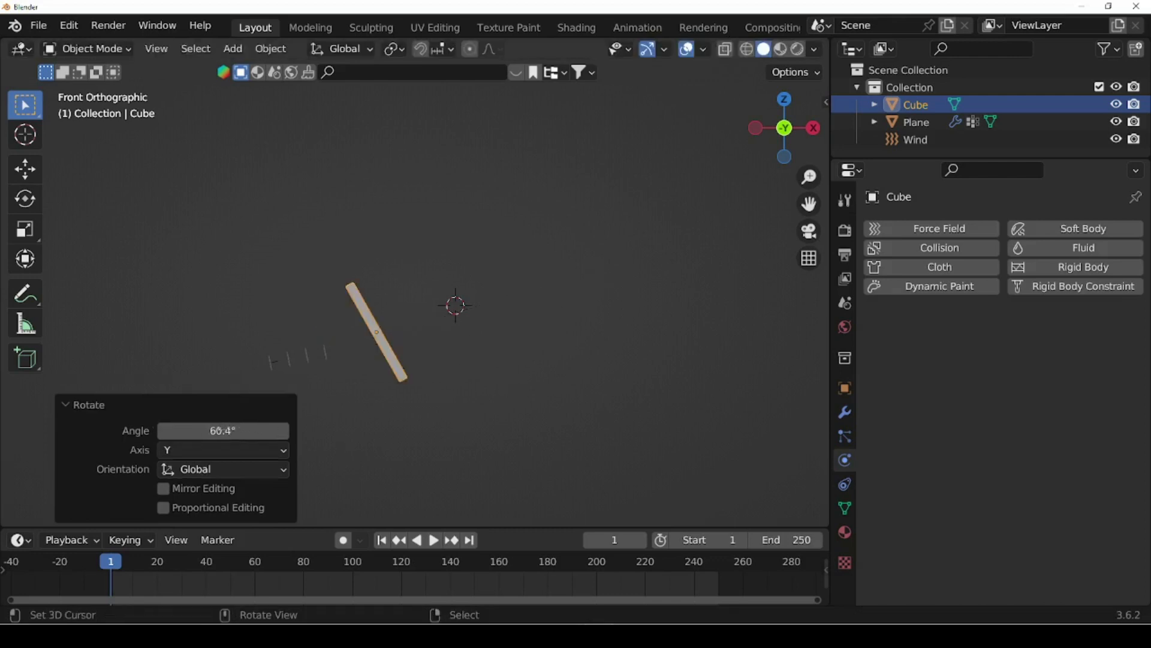
pyautogui.click(220, 430)
pyautogui.write('90')
pyautogui.press('Return')
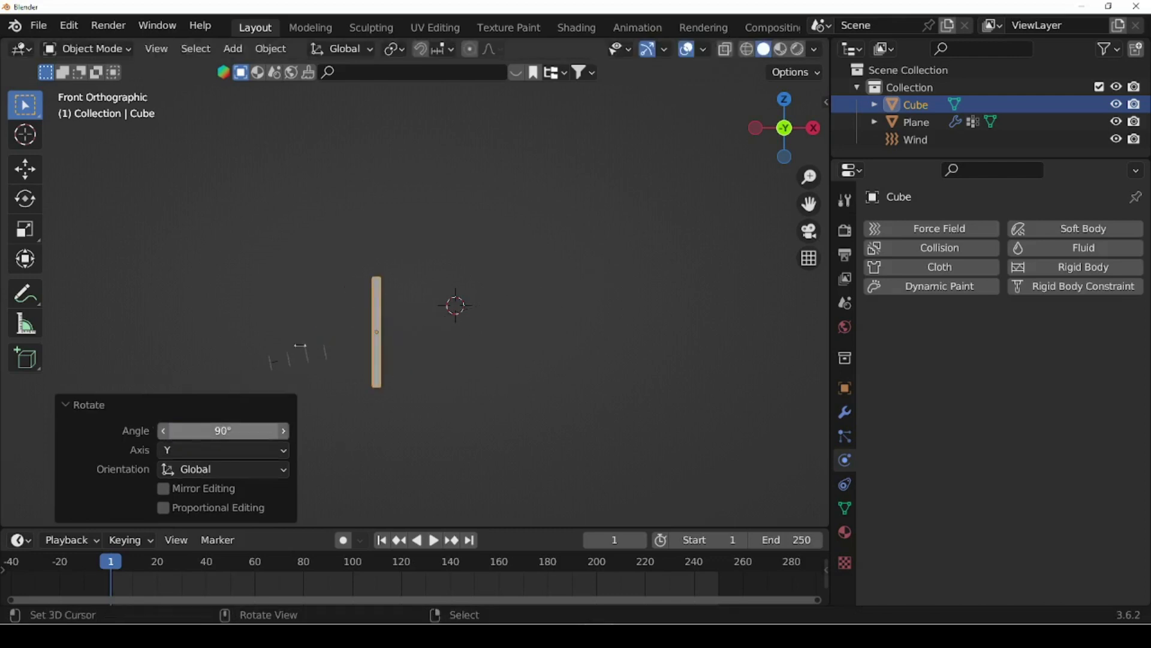
# Shift the wall by about -0.64 m in X and -1.93 m in Z between the wind field and cloth, and deselect it
pyautogui.press('g')
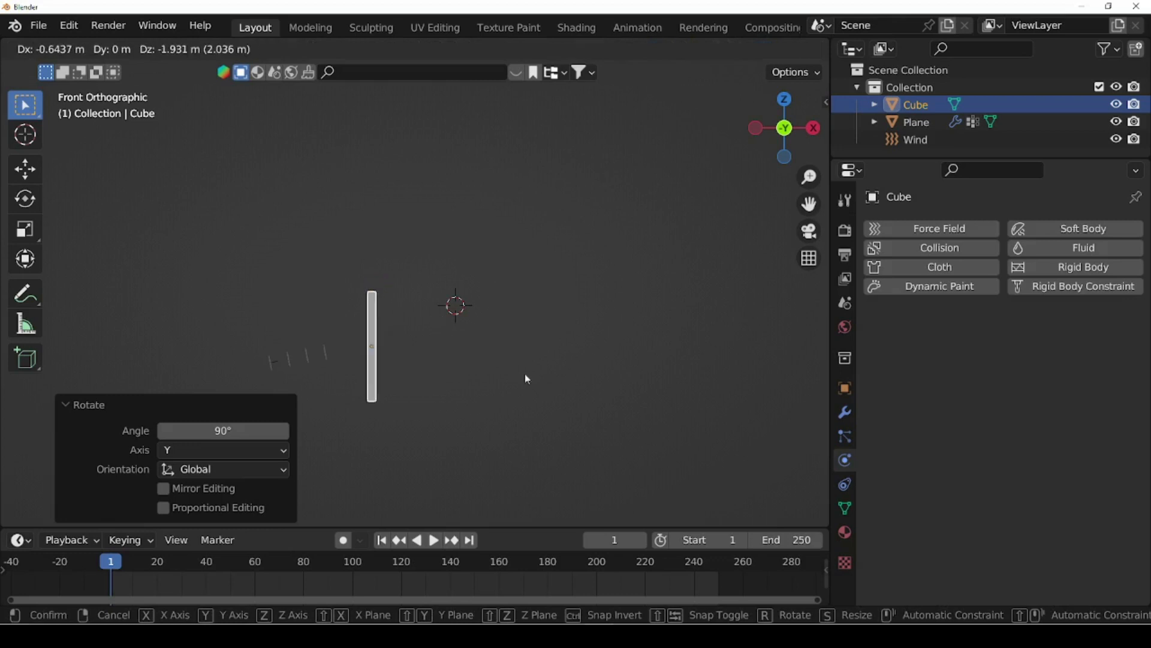
pyautogui.click(526, 379)
pyautogui.moveTo(535, 460); pyautogui.dragTo(416, 483, button='middle')
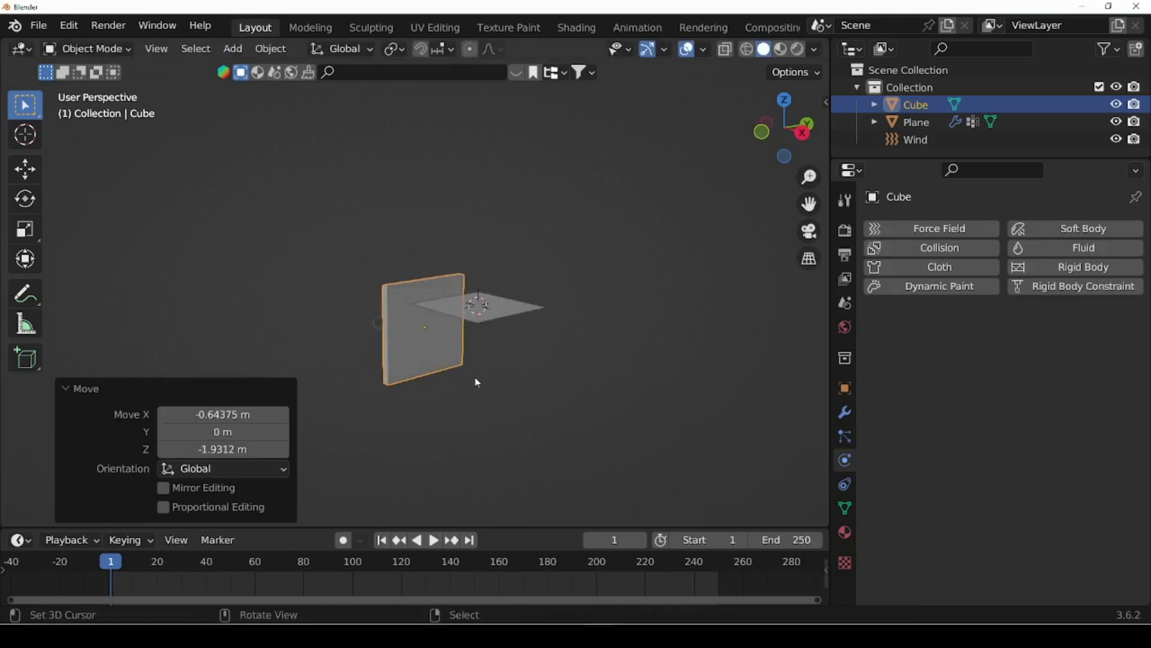
pyautogui.scroll(4, 466, 378)
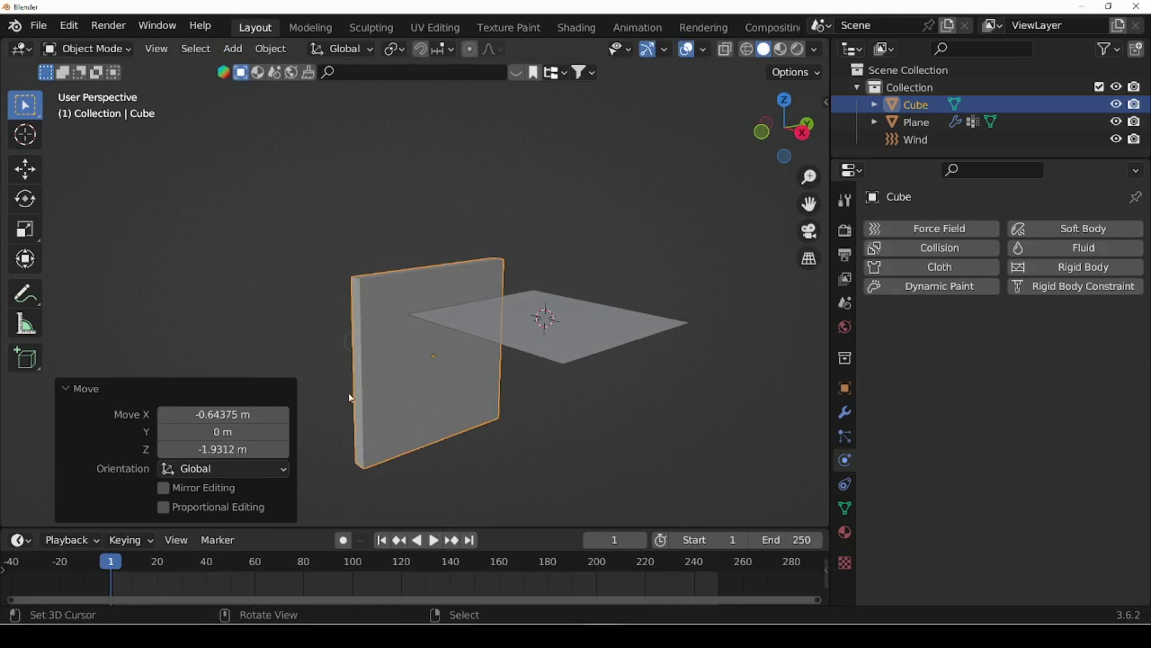
pyautogui.hotkey('alt', 'a')
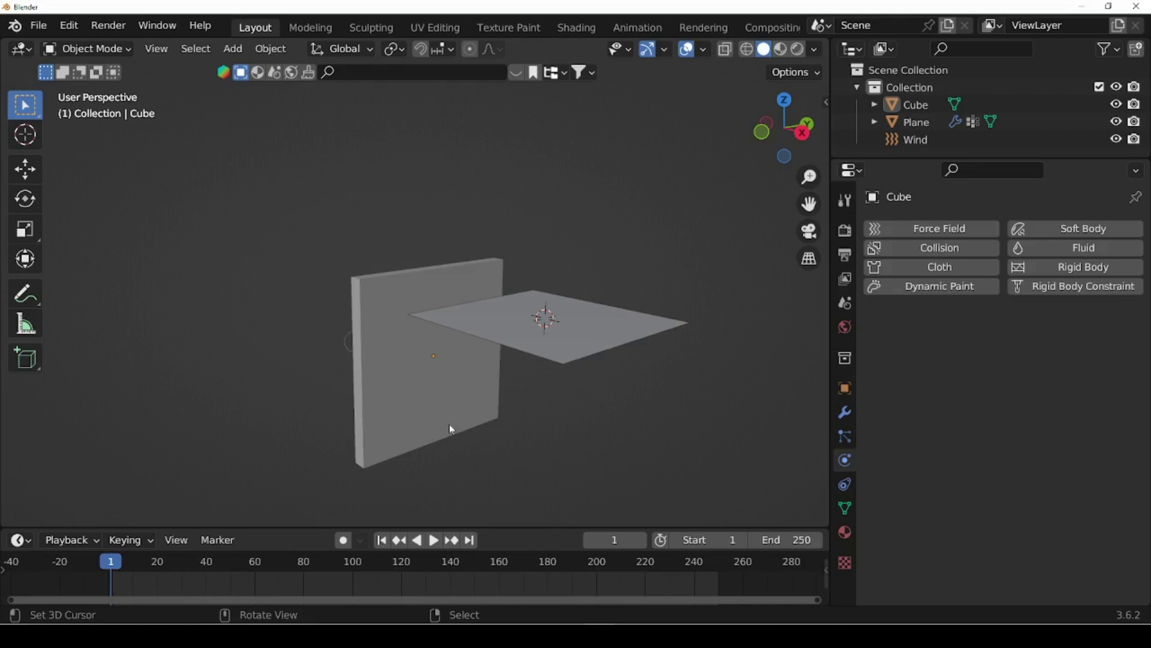
# Play the cloth simulation with the wall standing between the wind and the cloth, and stop it around frame 114
pyautogui.moveTo(387, 329); pyautogui.dragTo(376, 350, button='middle')
pyautogui.moveTo(471, 421); pyautogui.dragTo(265, 432, button='middle')
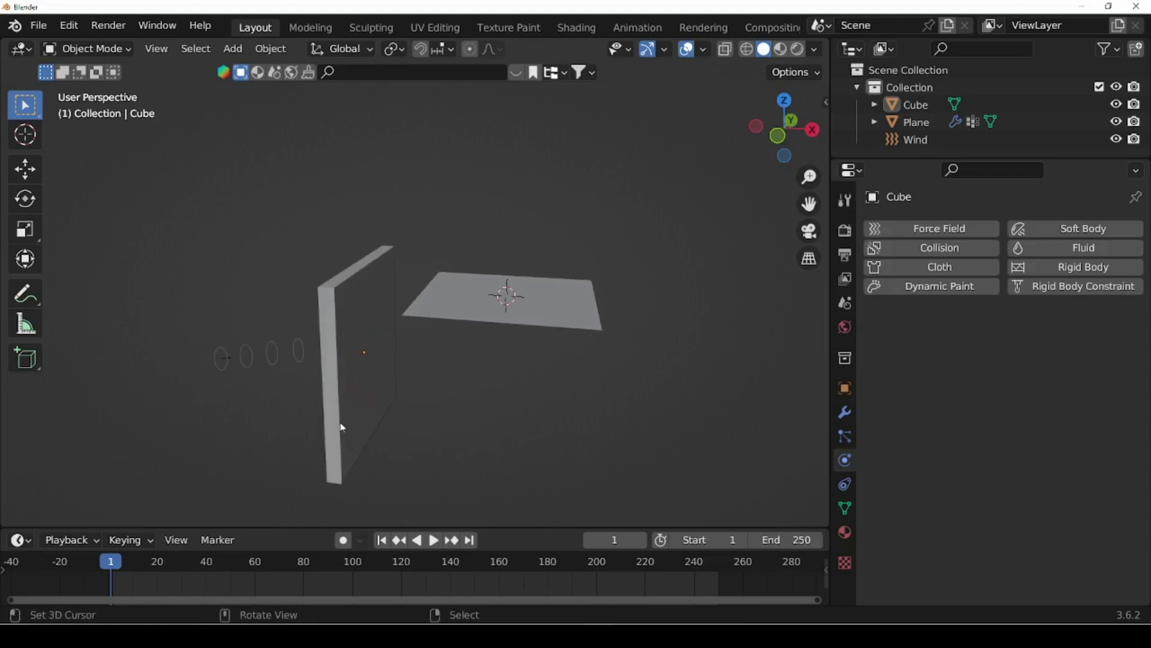
pyautogui.moveTo(342, 429); pyautogui.dragTo(242, 368, button='middle')
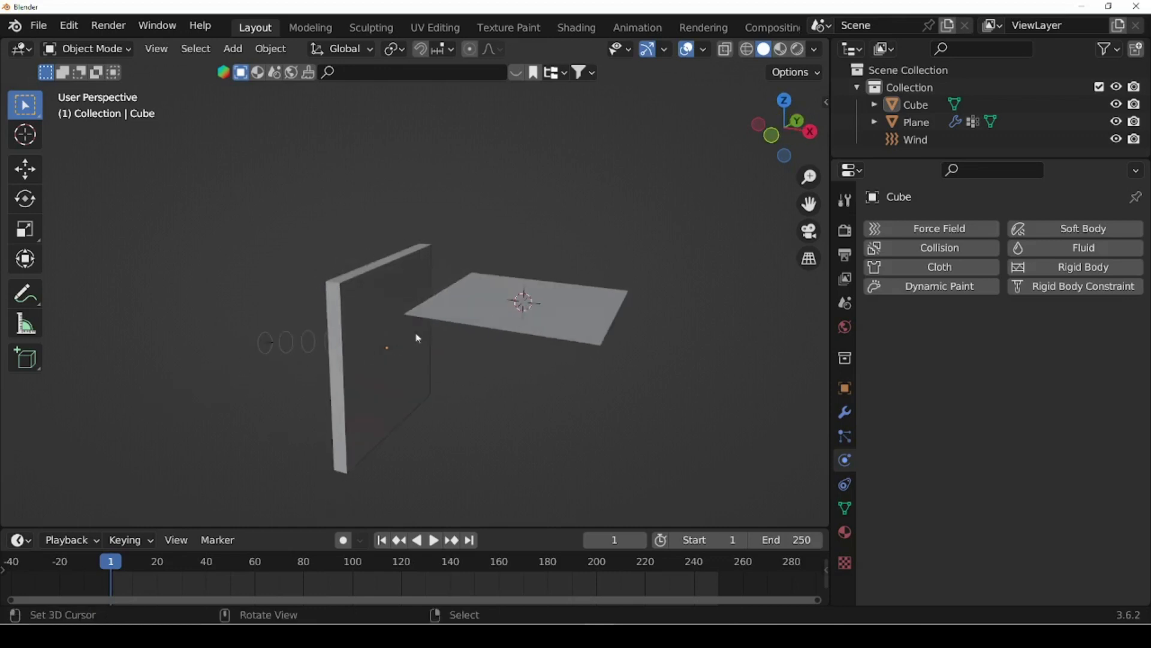
pyautogui.moveTo(305, 424); pyautogui.dragTo(409, 545, button='middle')
pyautogui.click(432, 540)
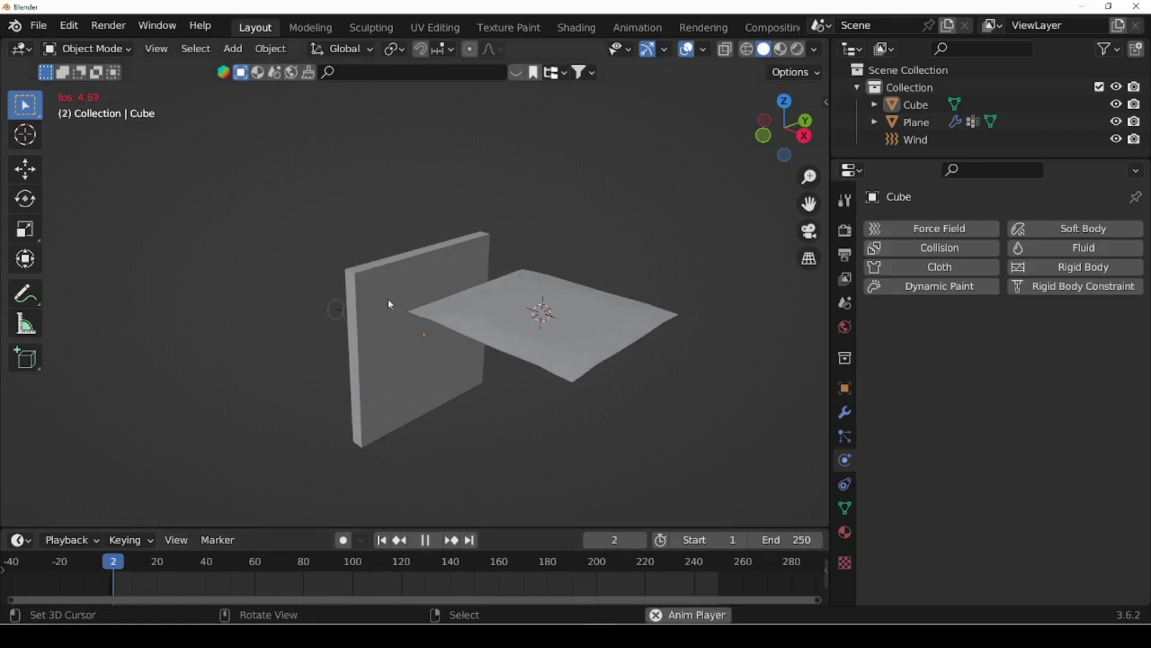
pyautogui.moveTo(372, 388)
pyautogui.mouseDown(button='middle')
pyautogui.moveTo(479, 359)
pyautogui.moveTo(334, 377)
pyautogui.moveTo(293, 424)
pyautogui.moveTo(382, 380)
pyautogui.mouseUp(button='middle')
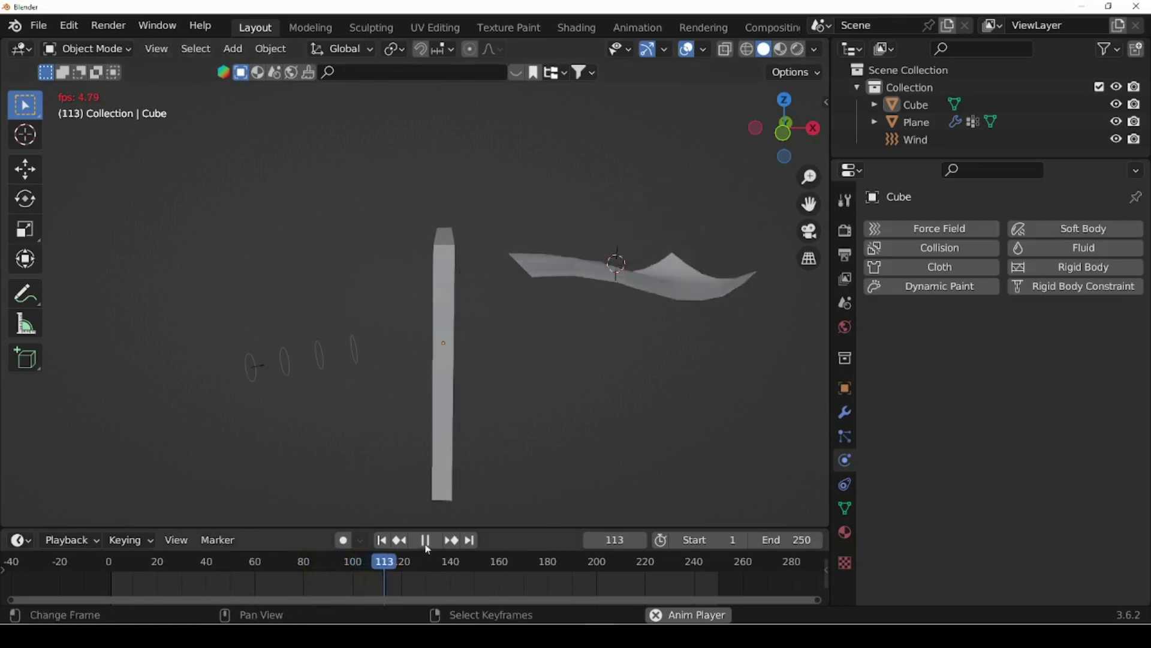
pyautogui.press('space')
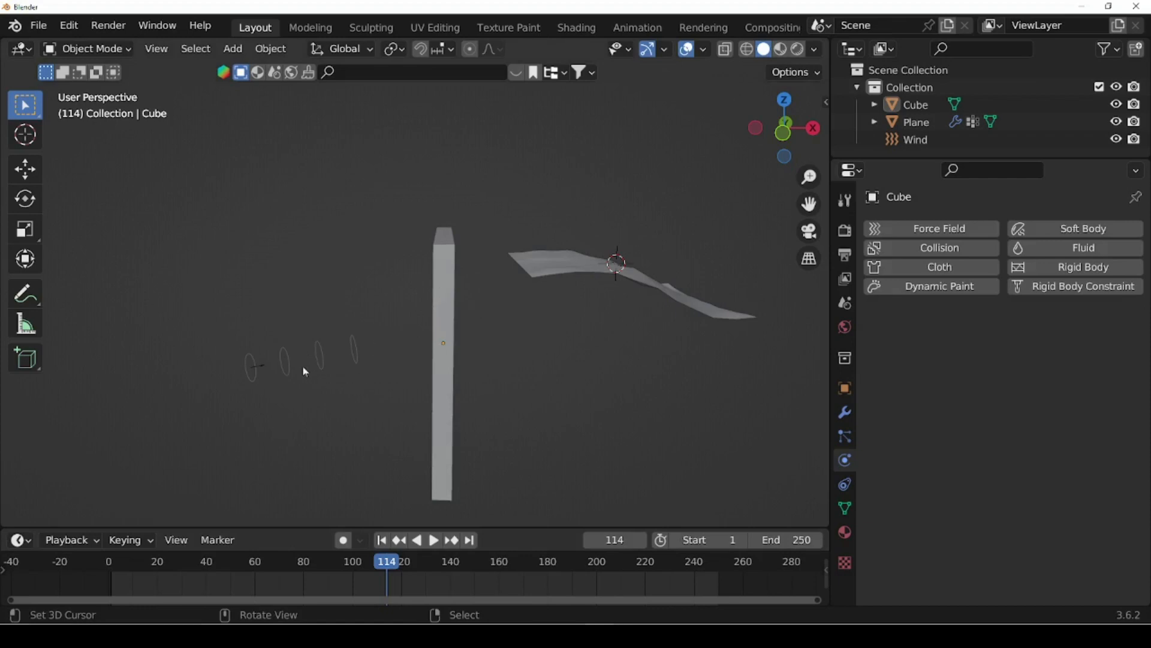
# Enable Absorption in the wind force field's settings and collapse its force field options
pyautogui.moveTo(476, 403); pyautogui.dragTo(516, 336, button='middle')
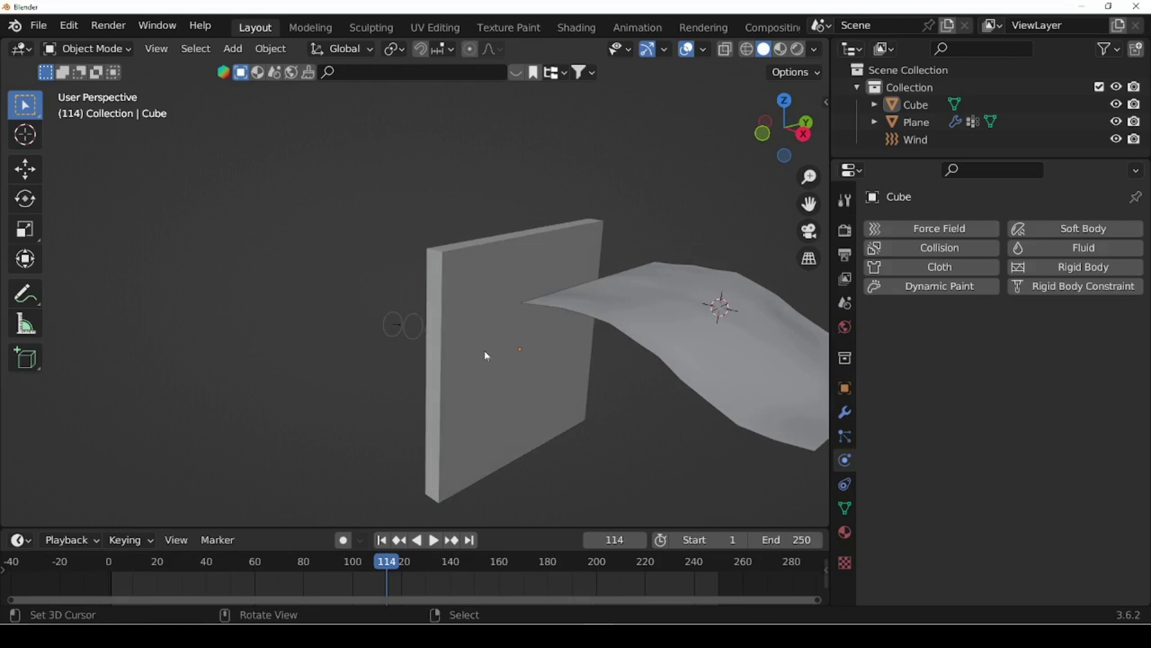
pyautogui.moveTo(510, 428); pyautogui.dragTo(408, 416, button='middle')
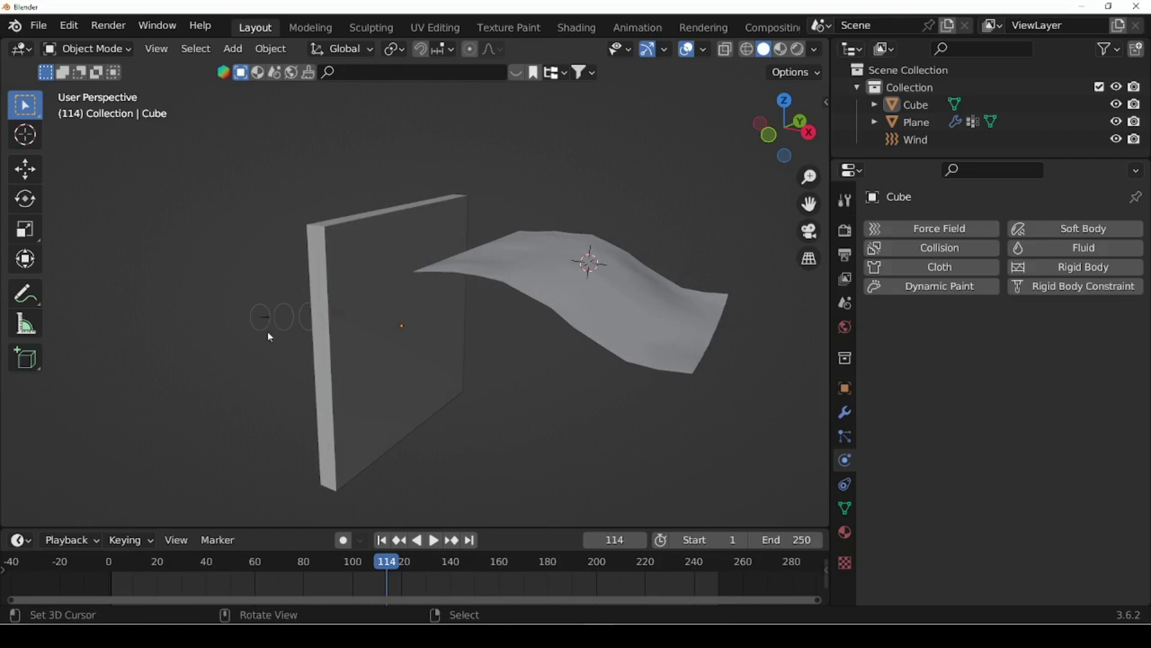
pyautogui.click(261, 333)
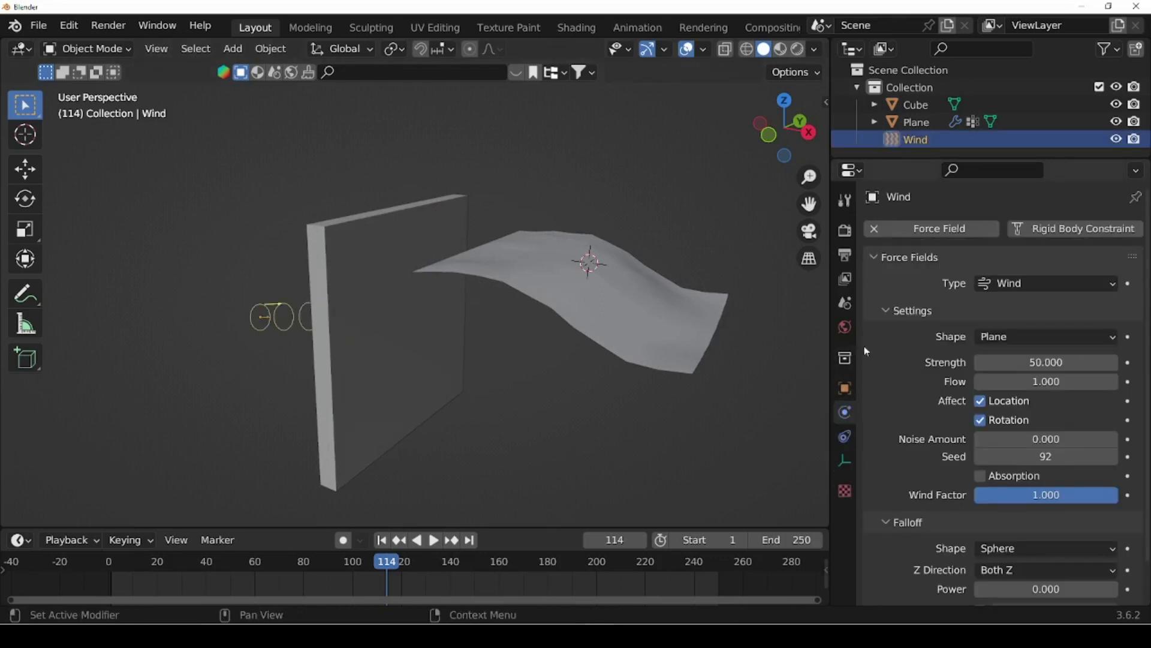
pyautogui.click(884, 308)
pyautogui.click(888, 332)
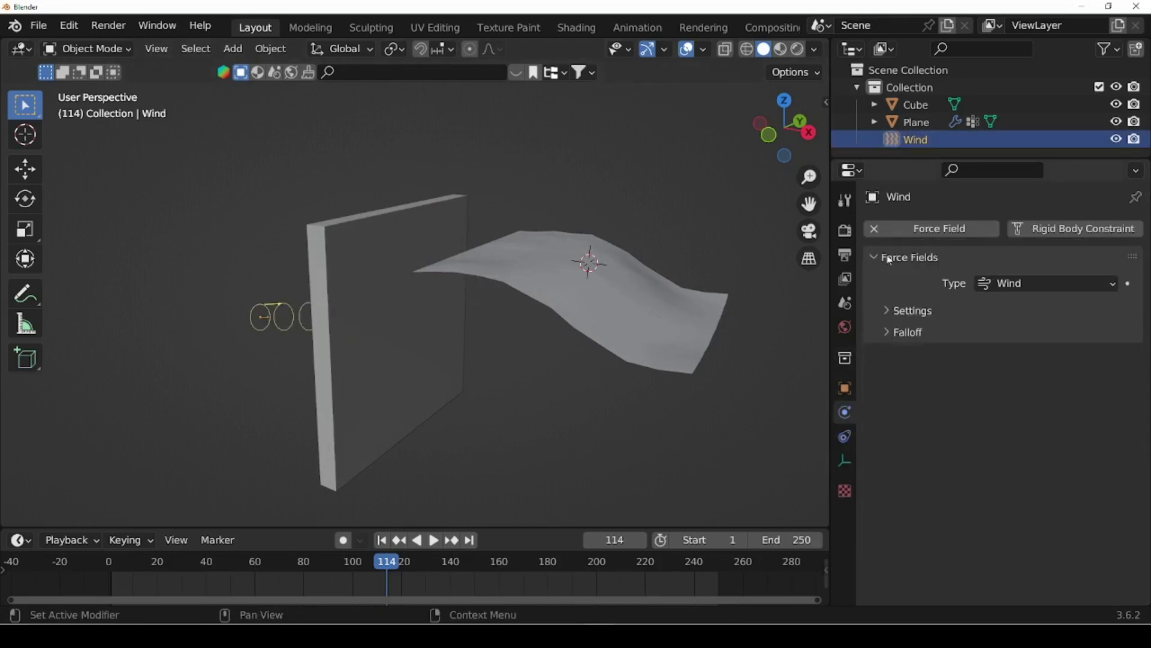
pyautogui.click(888, 311)
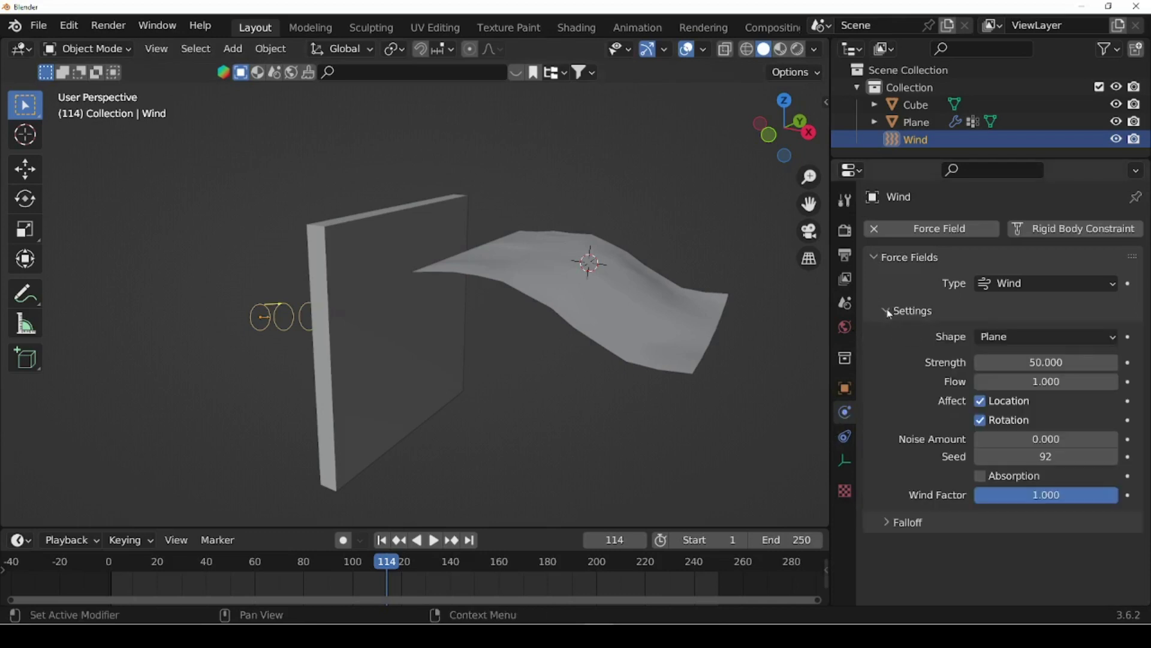
pyautogui.click(981, 479)
pyautogui.click(876, 258)
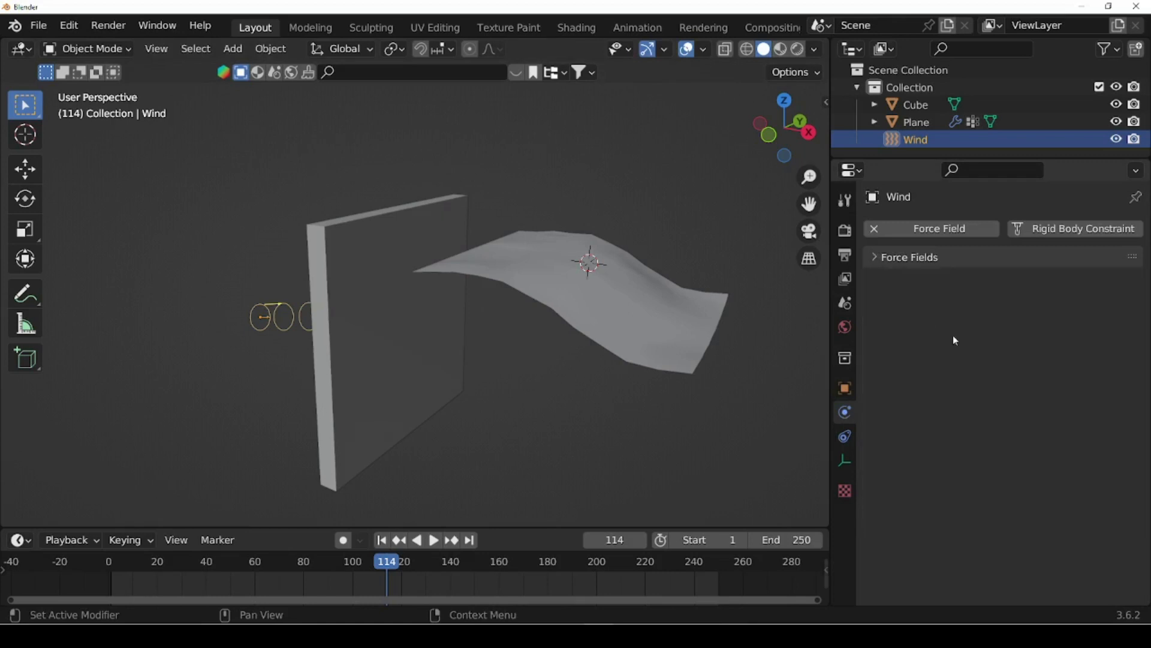
pyautogui.click(874, 257)
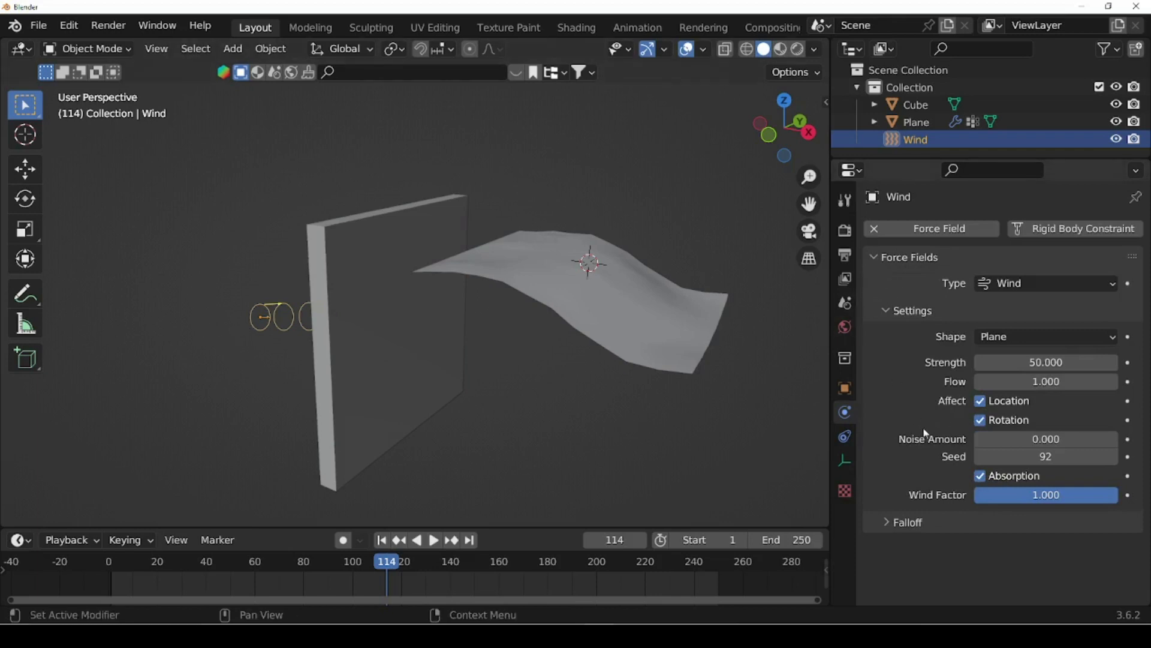
pyautogui.click(873, 259)
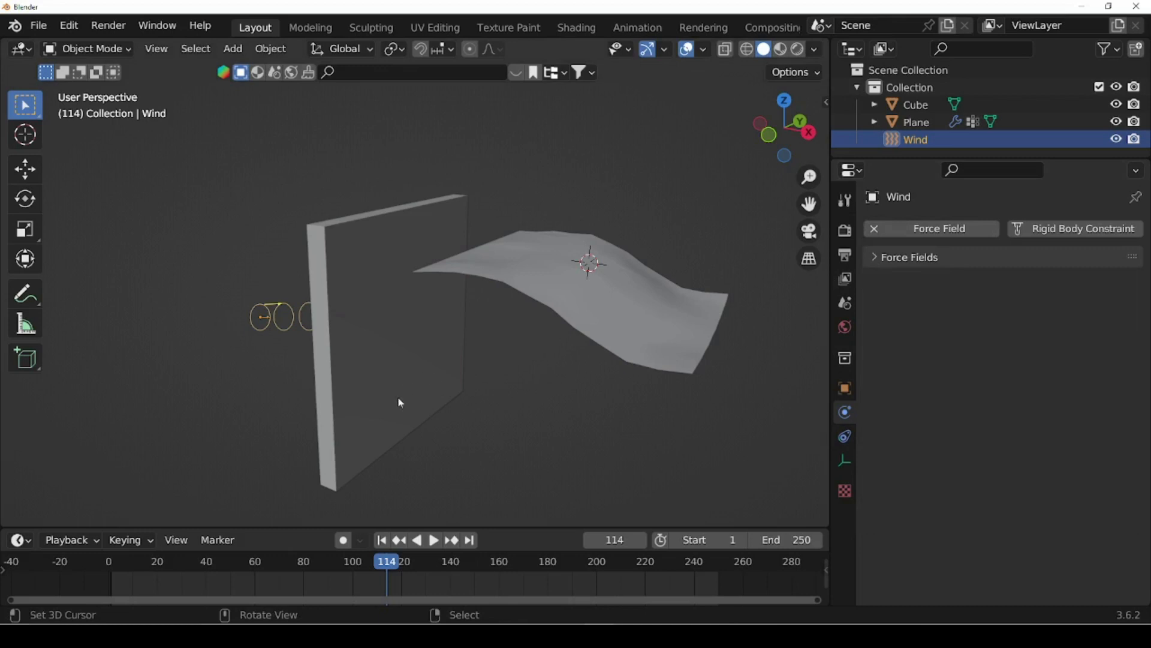
# Add Collision physics to the wall and collapse its Softbody & Cloth settings
pyautogui.click(357, 263)
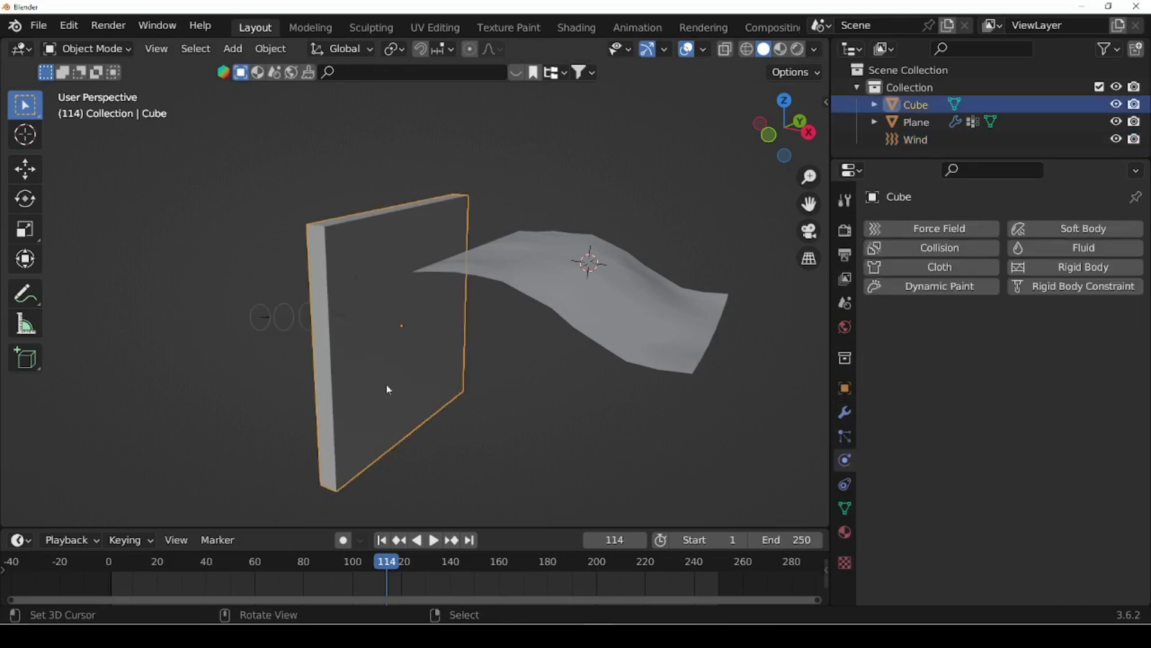
pyautogui.click(940, 248)
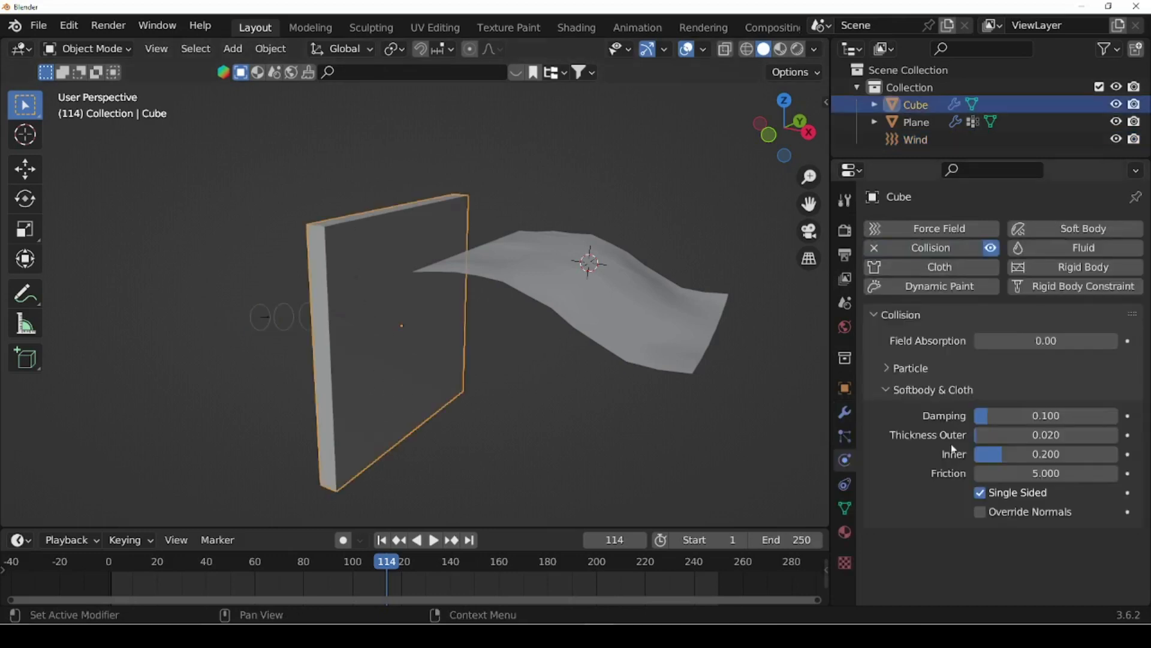
pyautogui.click(888, 389)
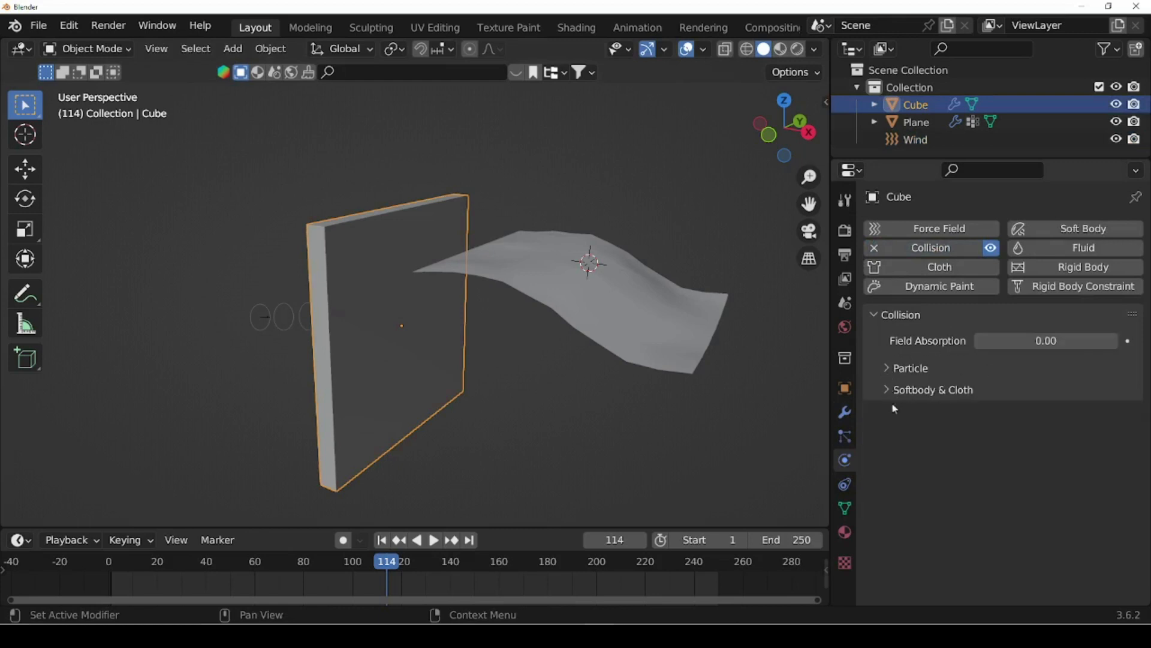
# Rename the wall's Collision modifier as Blender
pyautogui.click(844, 412)
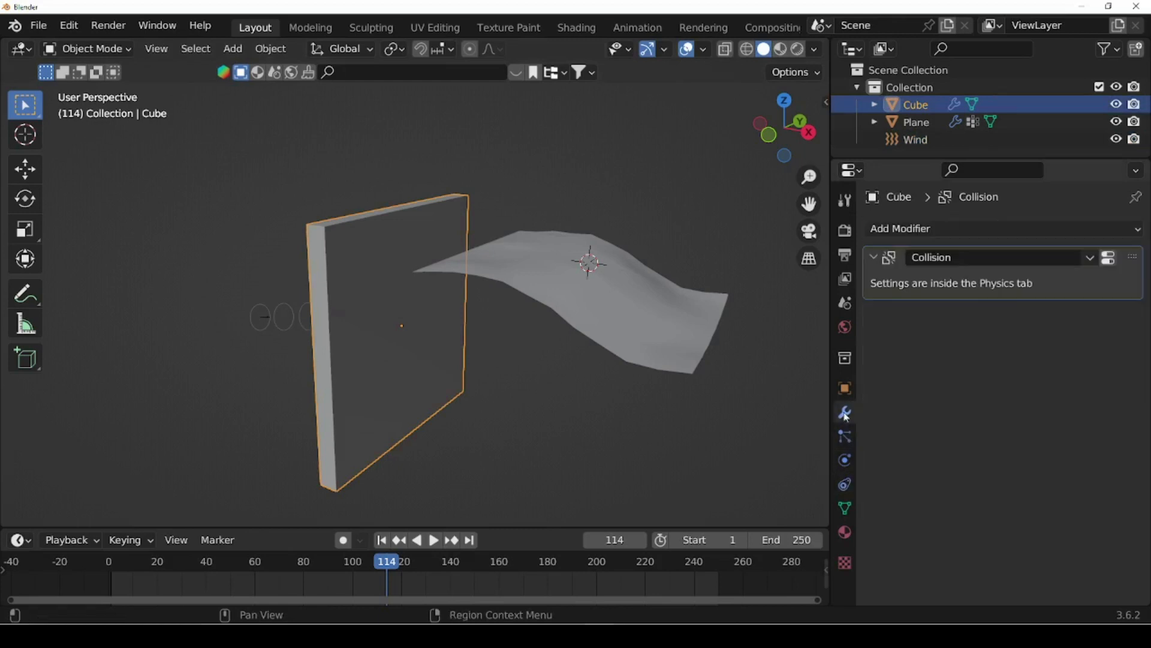
pyautogui.click(873, 257)
pyautogui.click(874, 258)
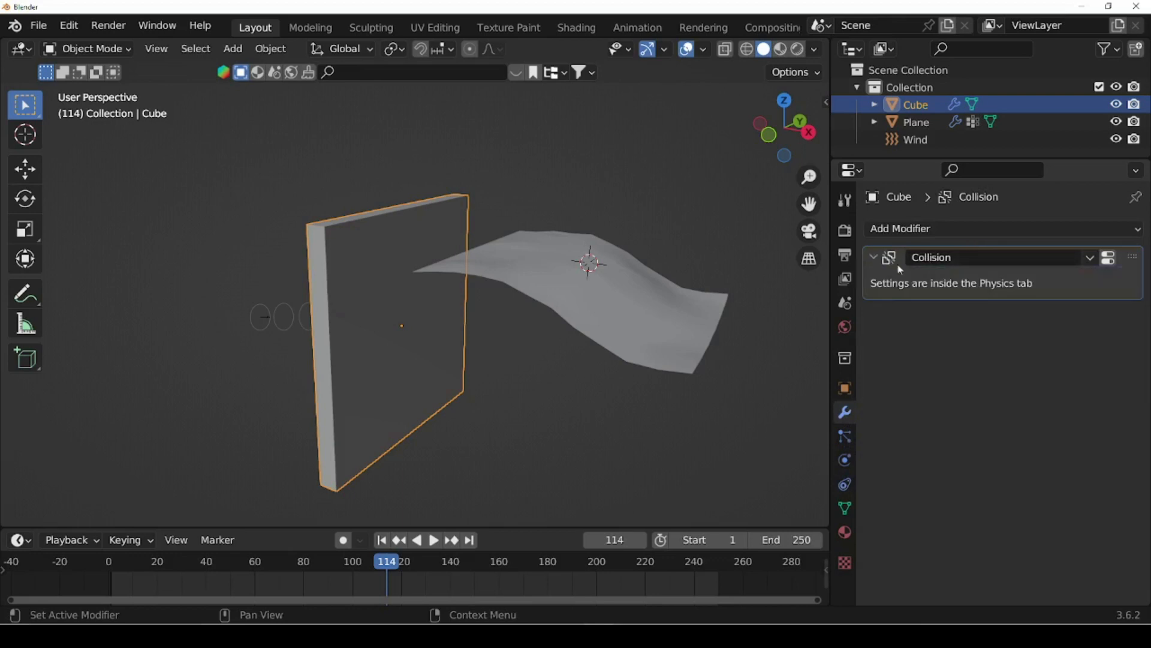
pyautogui.doubleClick(967, 262)
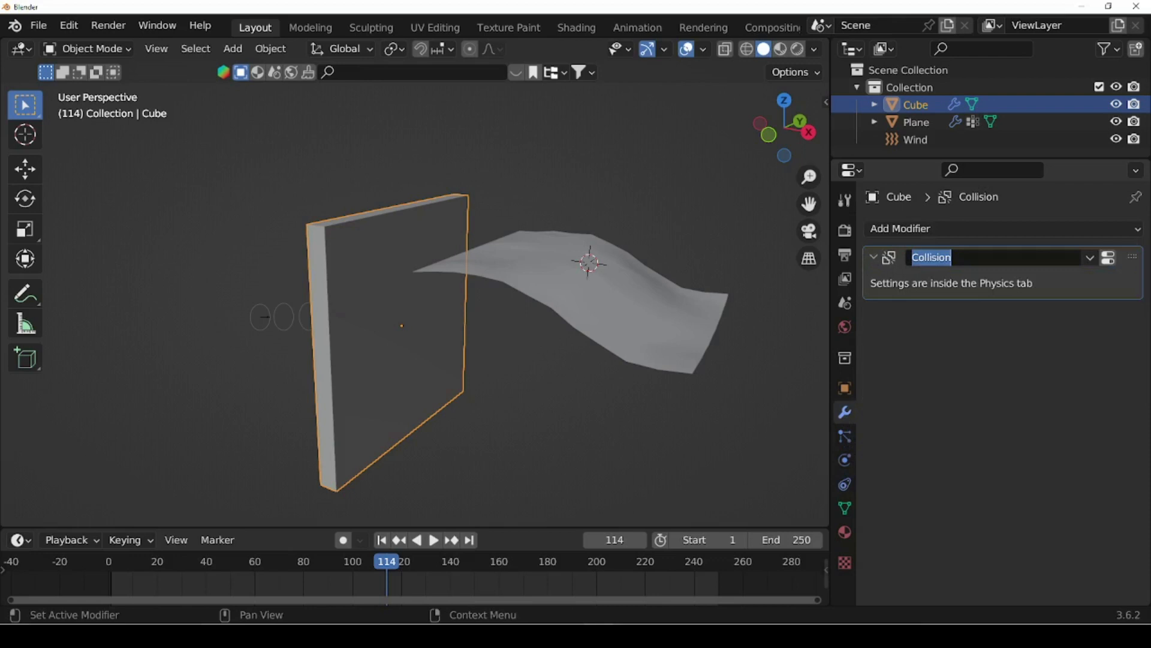
pyautogui.write('Blender')
pyautogui.press('Return')
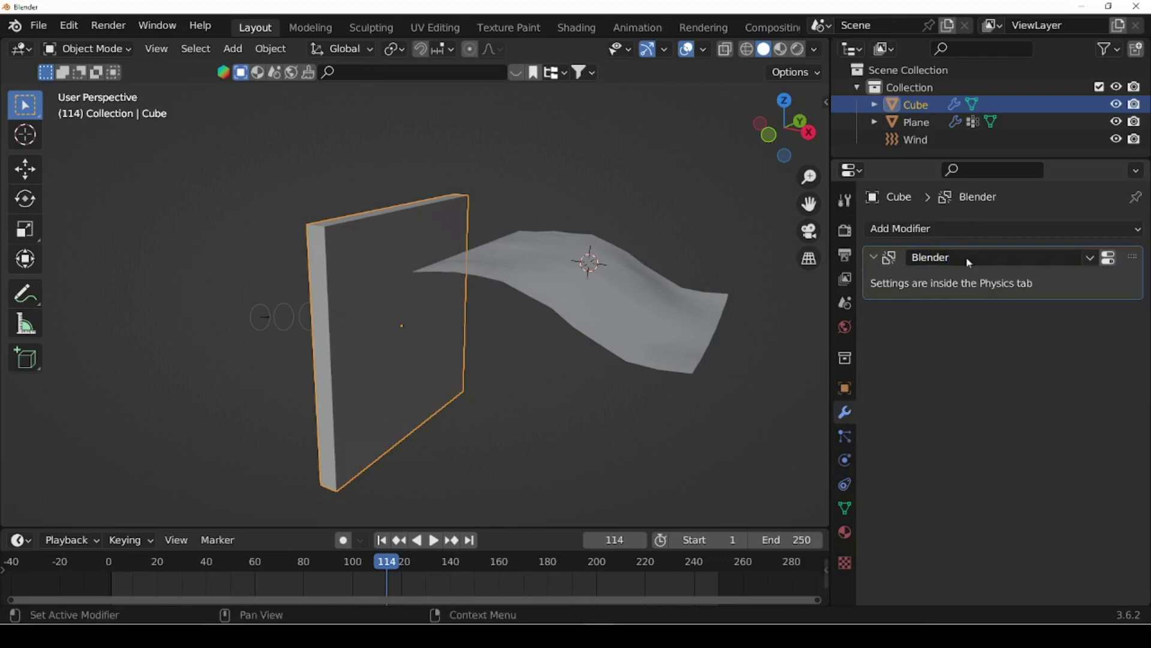
# Review the renamed modifier's available operations and return to the wall's collision physics settings
pyautogui.click(1090, 258)
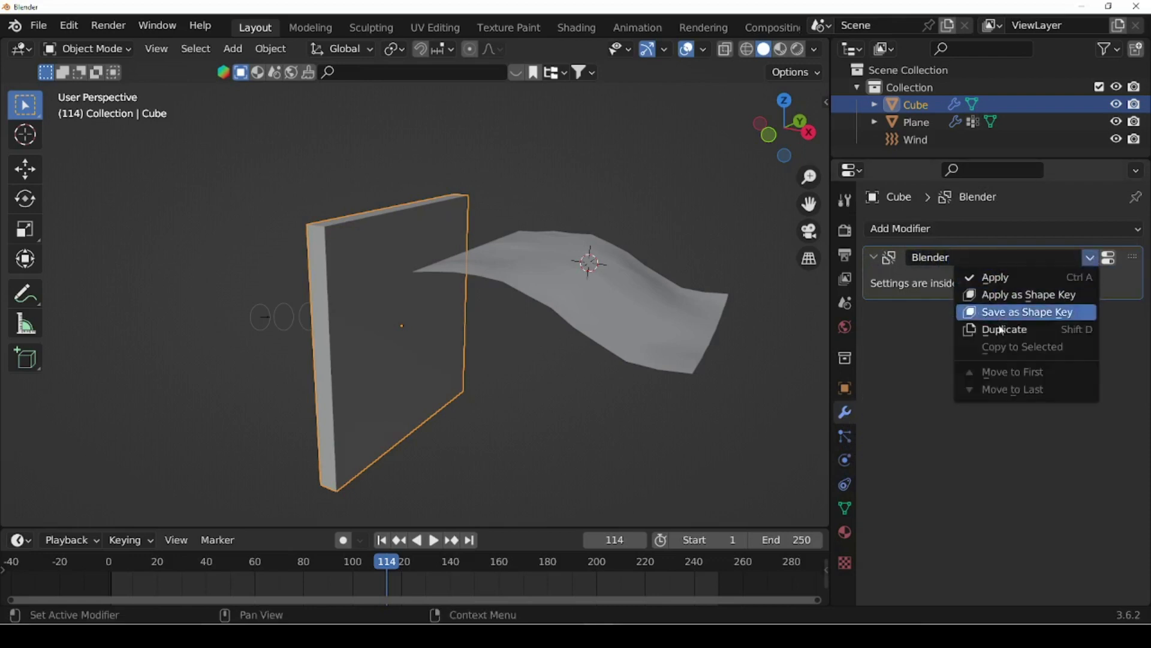
pyautogui.moveTo(1135, 259)
pyautogui.mouseDown()
pyautogui.moveTo(1138, 399)
pyautogui.moveTo(1143, 262)
pyautogui.mouseUp()
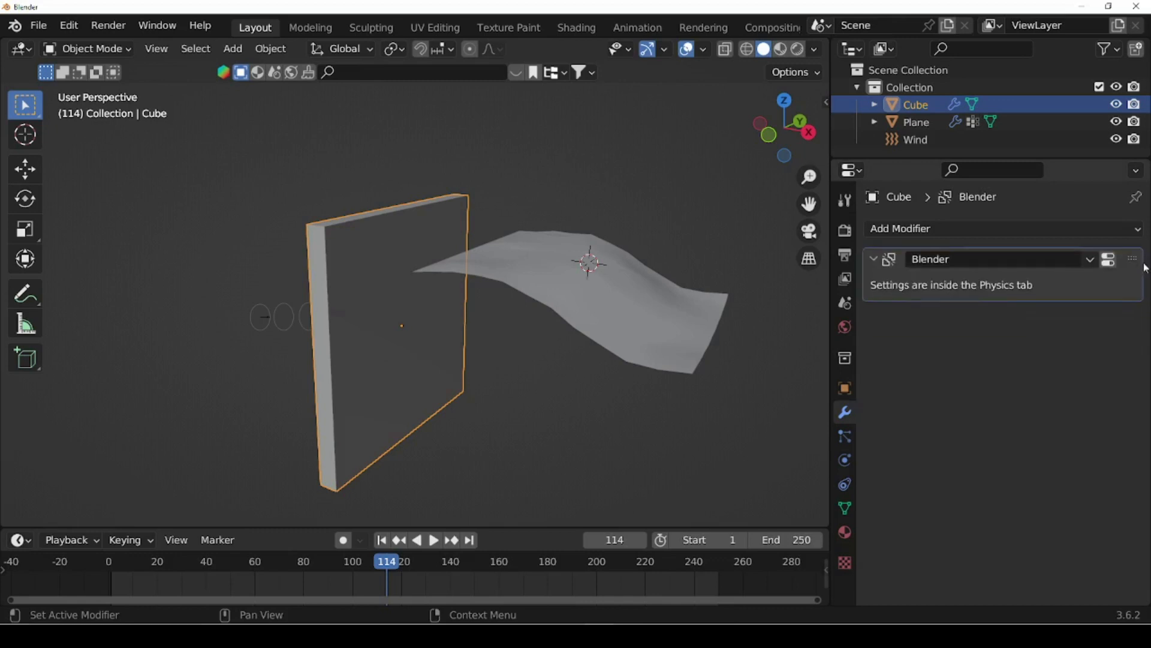
pyautogui.click(1107, 259)
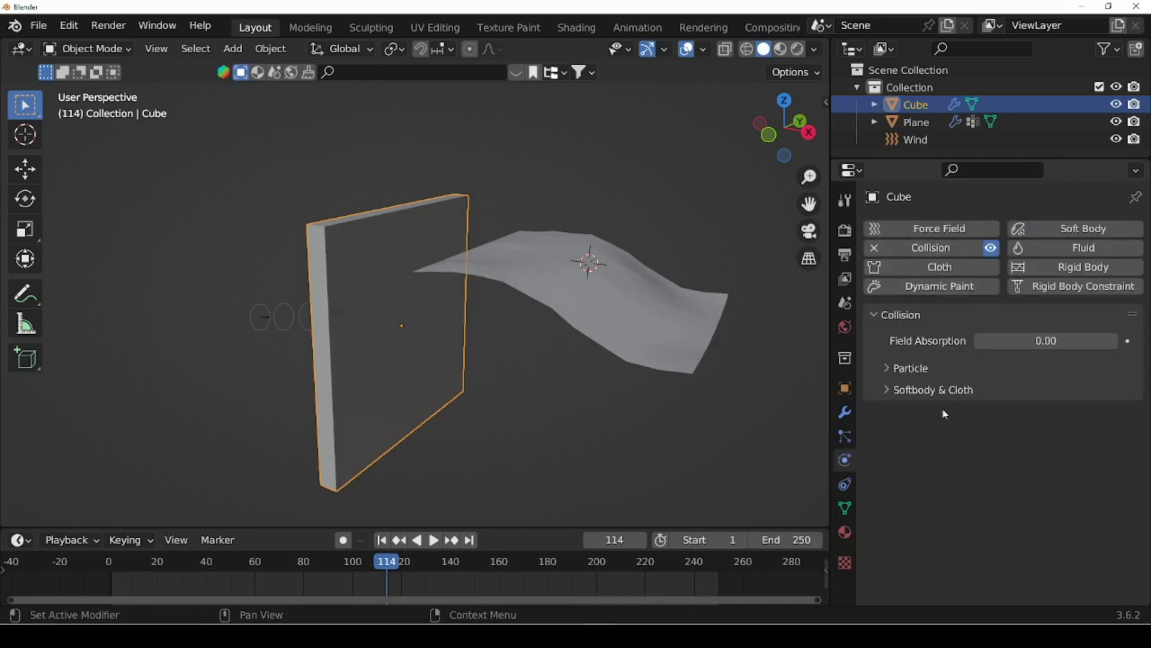
pyautogui.click(875, 313)
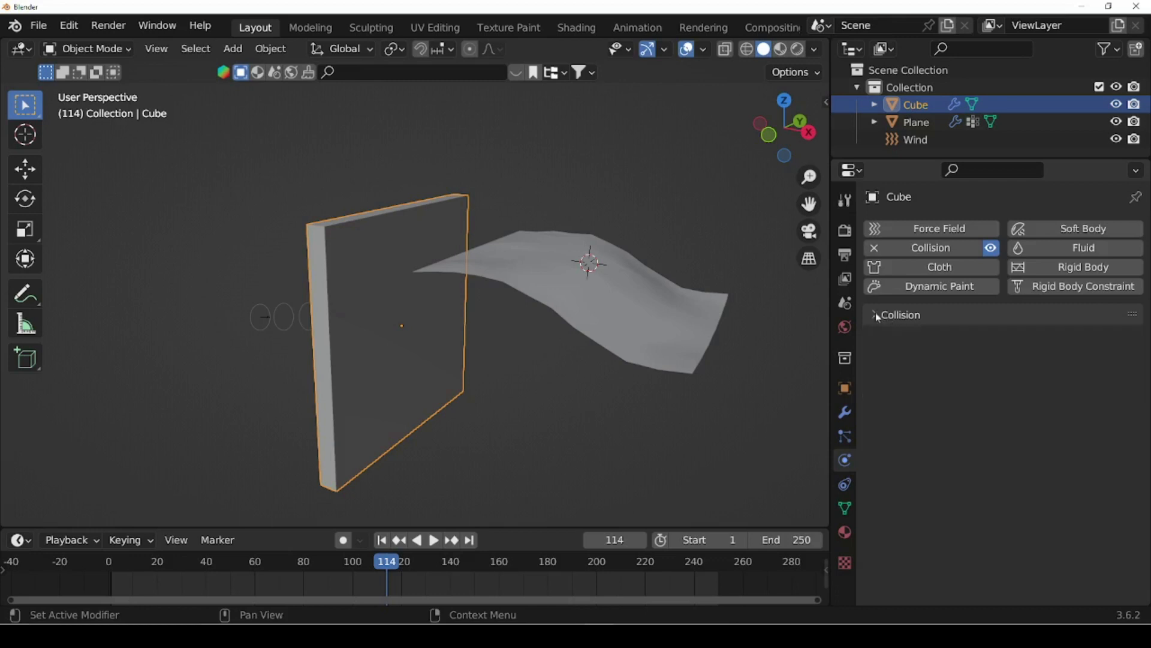
pyautogui.click(876, 313)
pyautogui.click(875, 313)
pyautogui.click(876, 313)
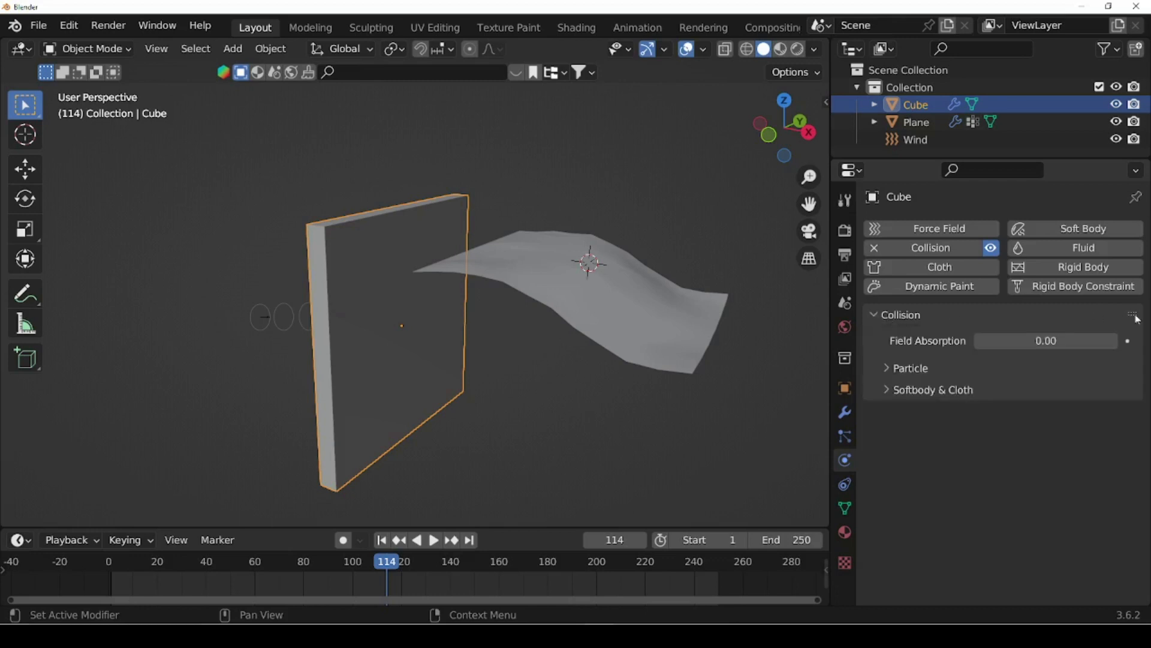
pyautogui.moveTo(1137, 319); pyautogui.dragTo(928, 354)
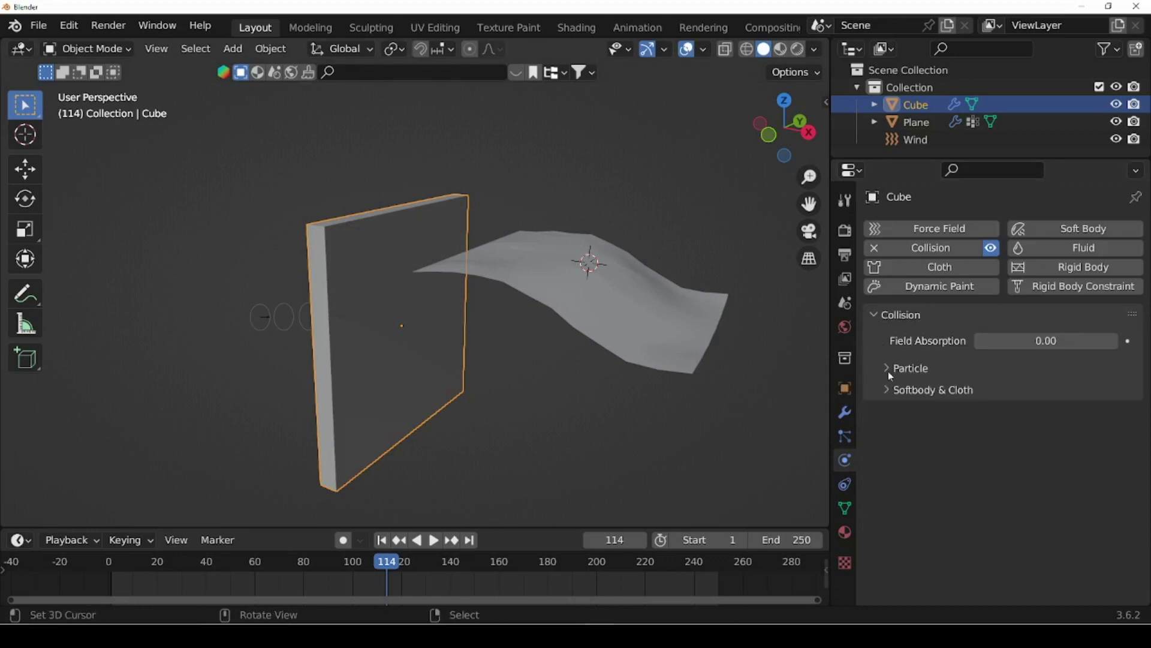
# Check the wind object's force field settings and reselect the wall
pyautogui.click(270, 329)
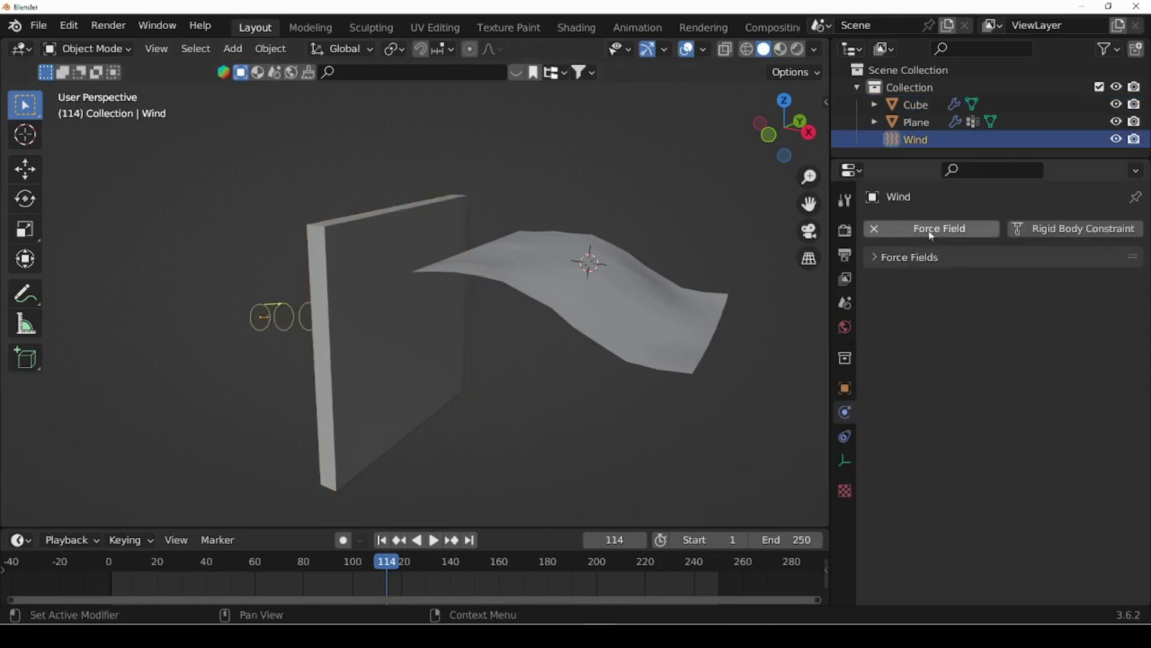
pyautogui.click(873, 258)
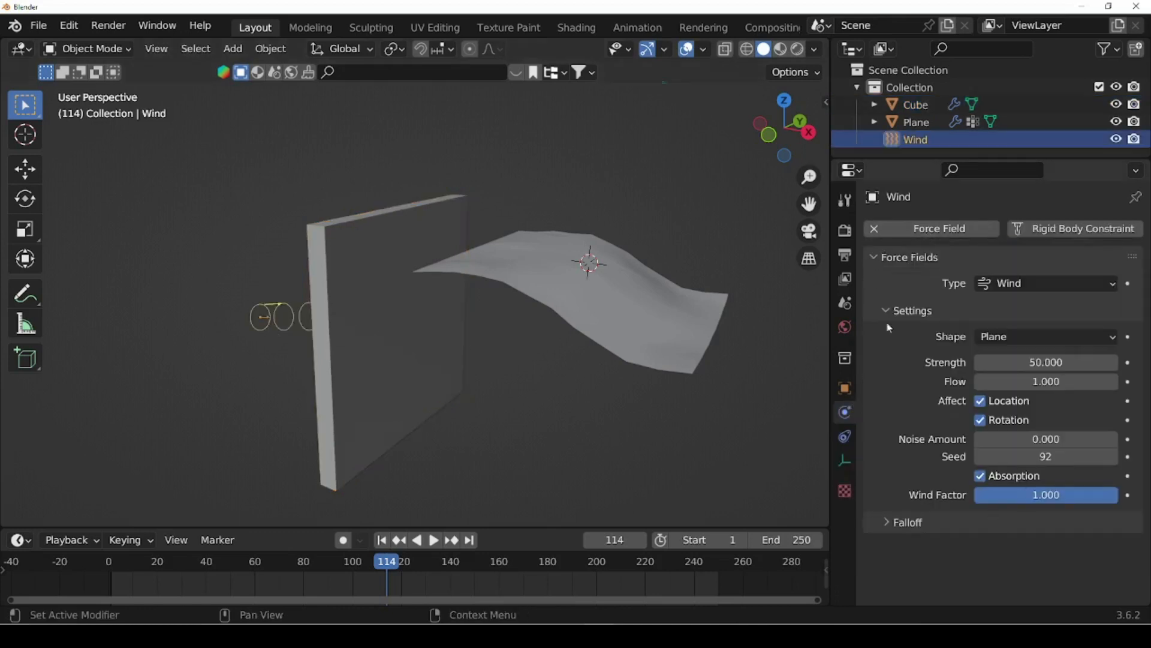
pyautogui.click(875, 259)
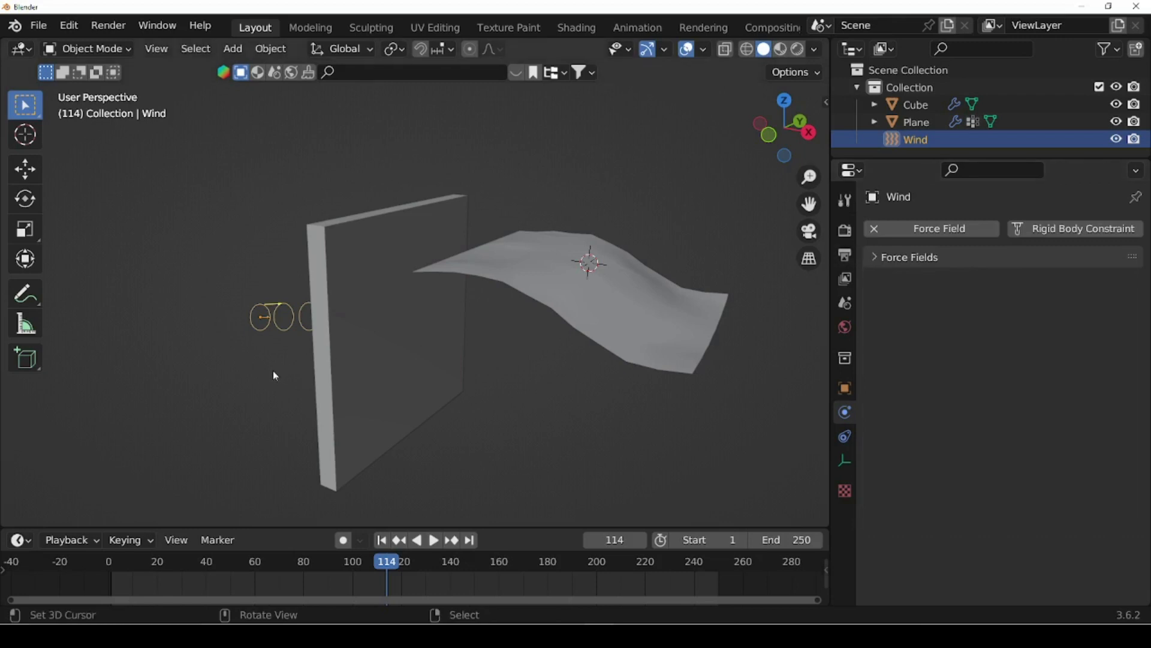
pyautogui.click(345, 376)
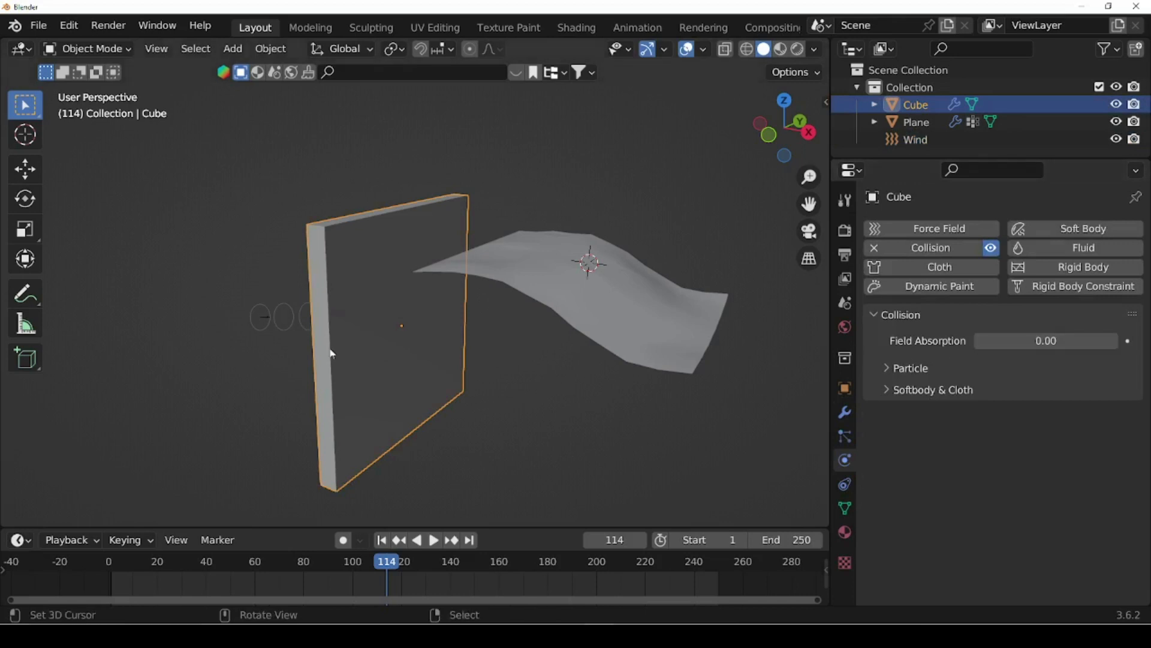
# Replay the cloth simulation from the start with the wall's collision active, and return to frame 1
pyautogui.moveTo(263, 327); pyautogui.dragTo(291, 371, button='middle')
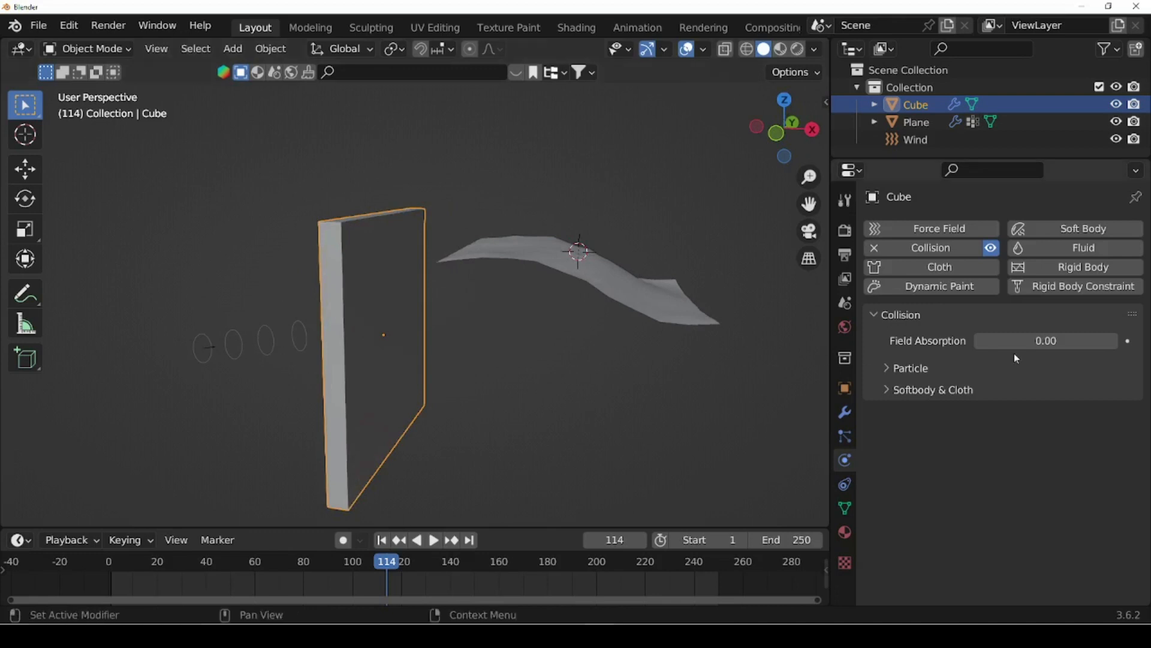
pyautogui.click(382, 539)
pyautogui.click(435, 541)
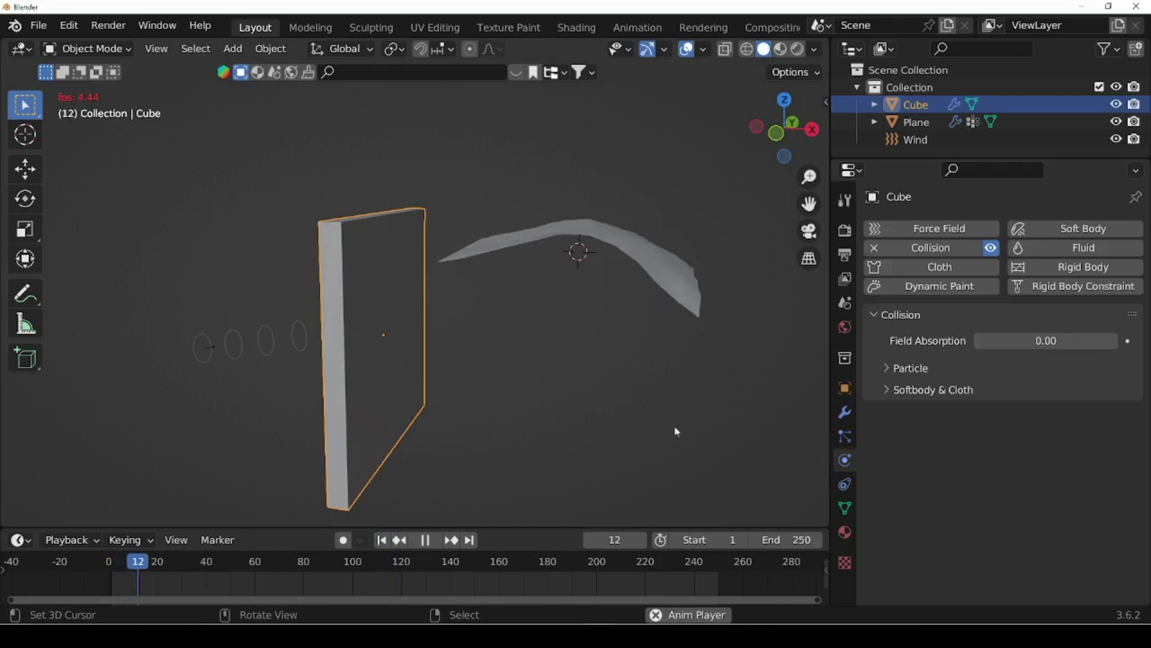
pyautogui.click(425, 540)
pyautogui.hotkey('shift', 'Left')
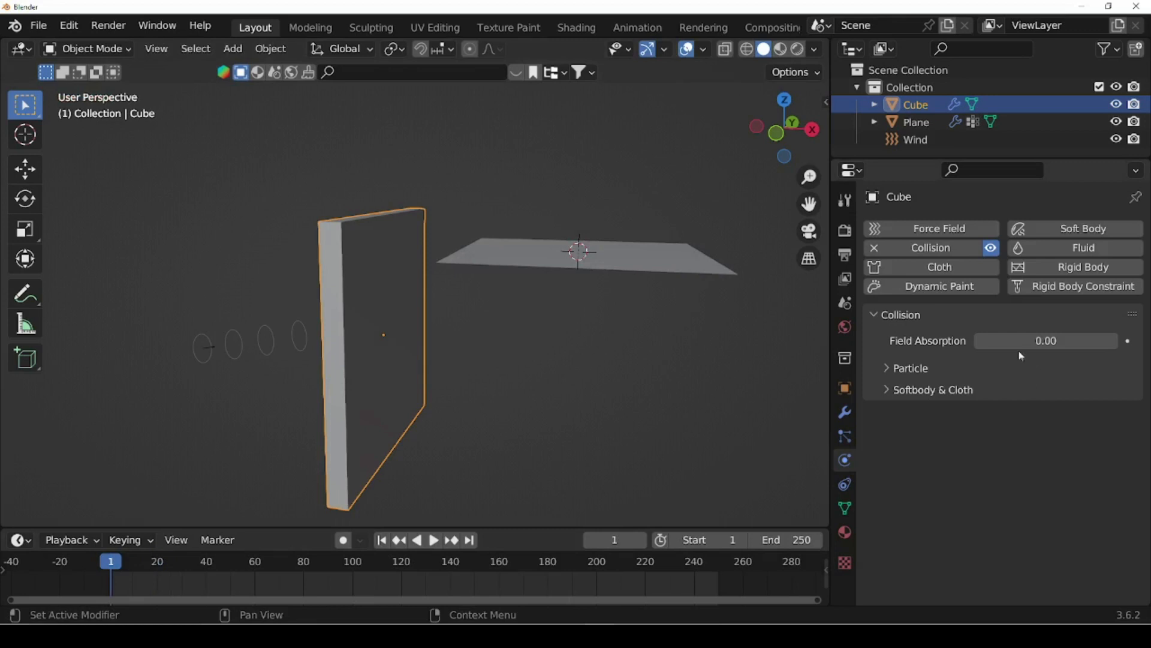
# Set the wall's collision Field Absorption to 1.00 and play the cloth simulation
pyautogui.moveTo(1022, 340); pyautogui.dragTo(1119, 341)
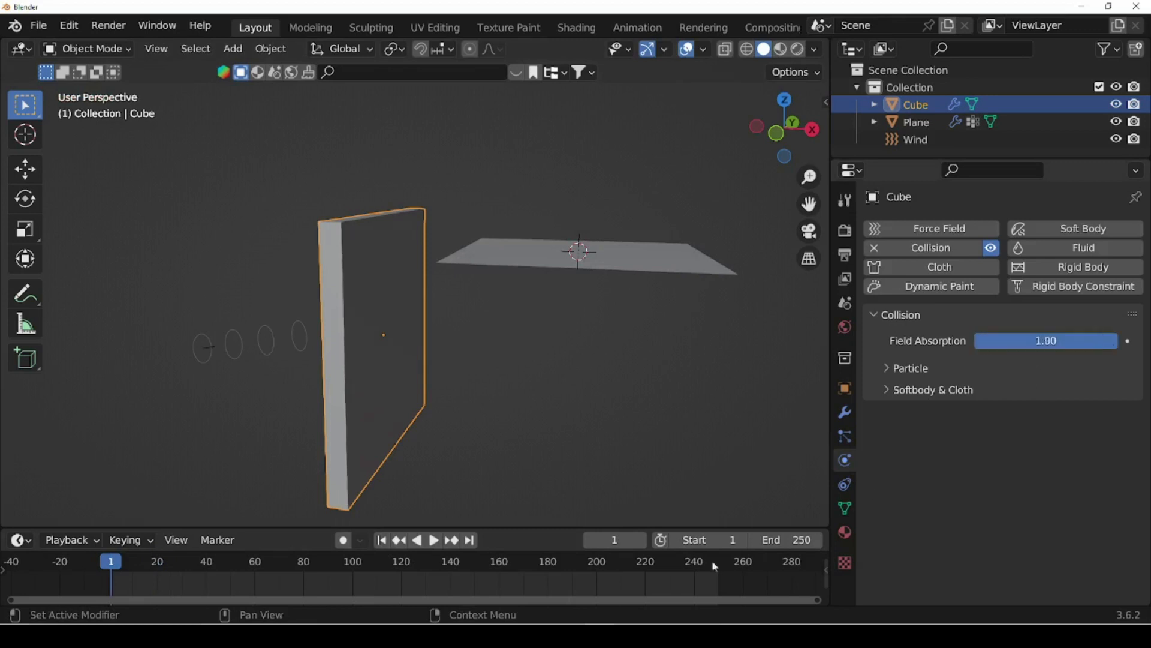
pyautogui.press('space')
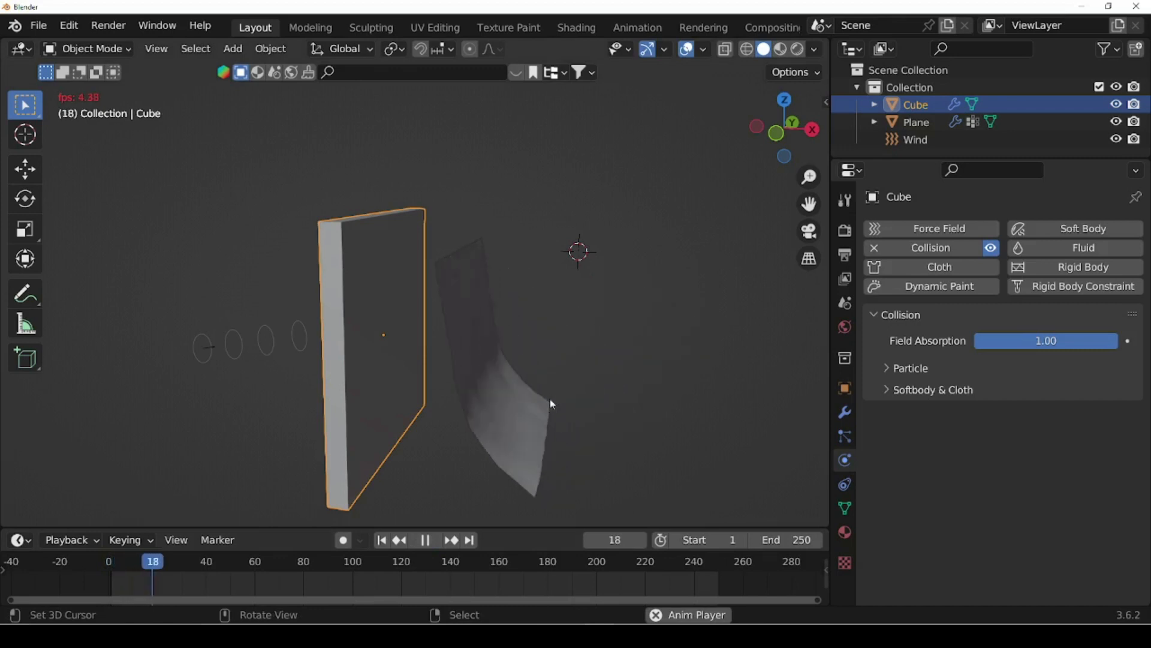
# Watch the cloth simulation play behind the wall from several angles, and stop the playback
pyautogui.moveTo(514, 380); pyautogui.dragTo(557, 329, button='middle')
pyautogui.scroll(-1, 557, 329)
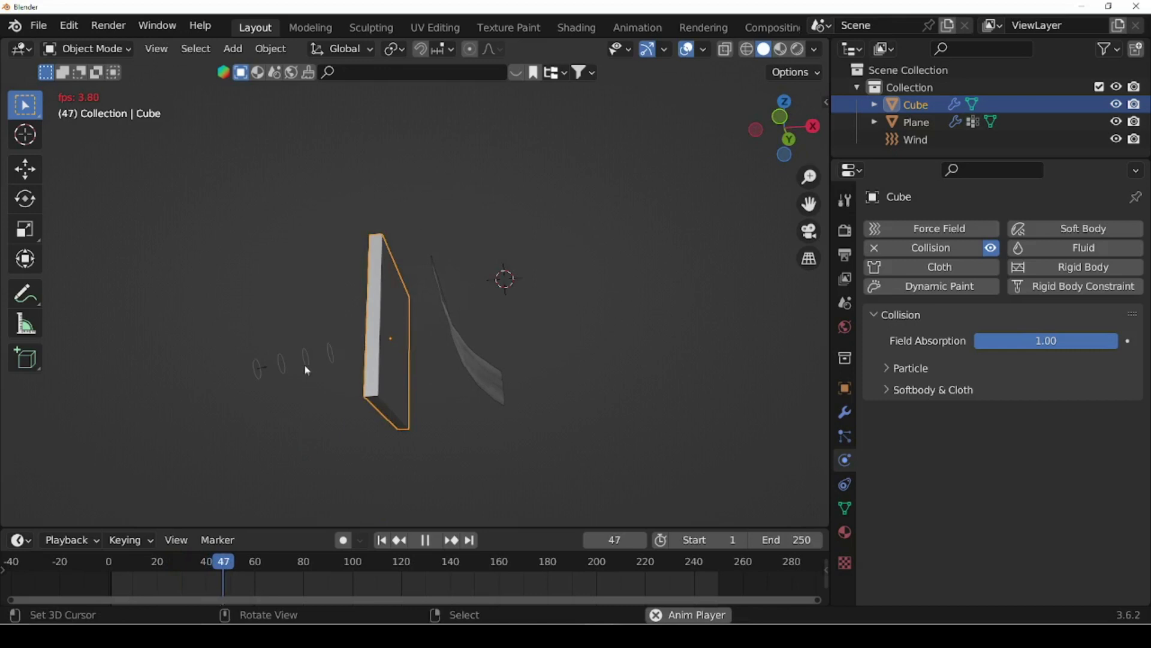
pyautogui.moveTo(358, 391); pyautogui.dragTo(379, 391, button='middle')
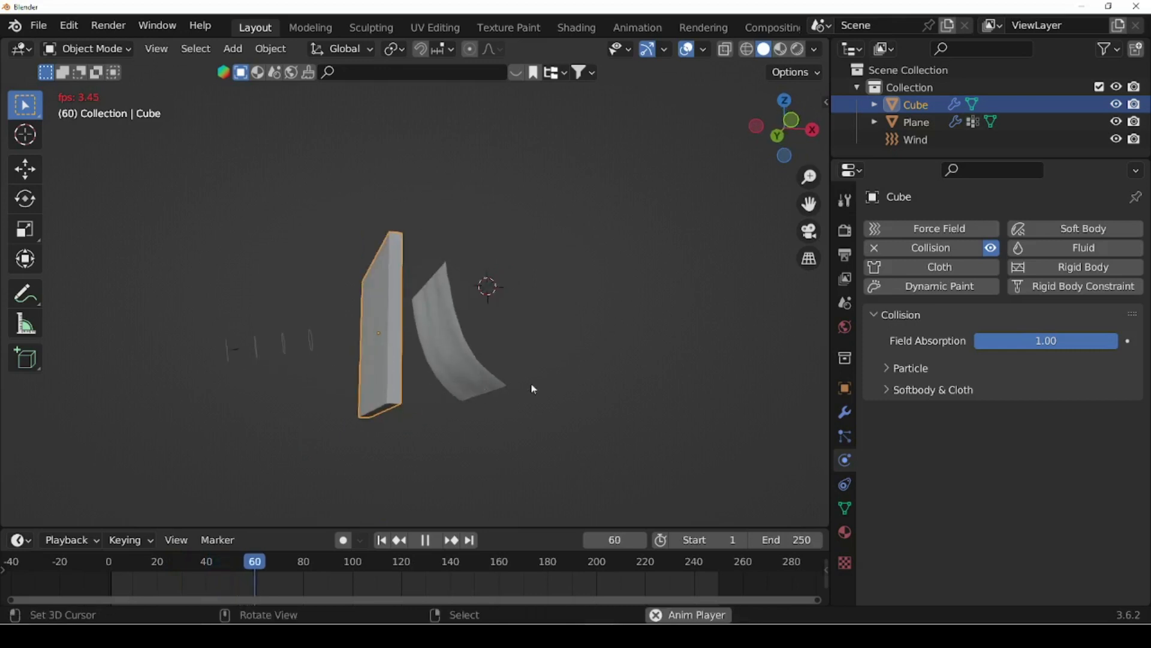
pyautogui.moveTo(496, 414); pyautogui.dragTo(543, 444, button='middle')
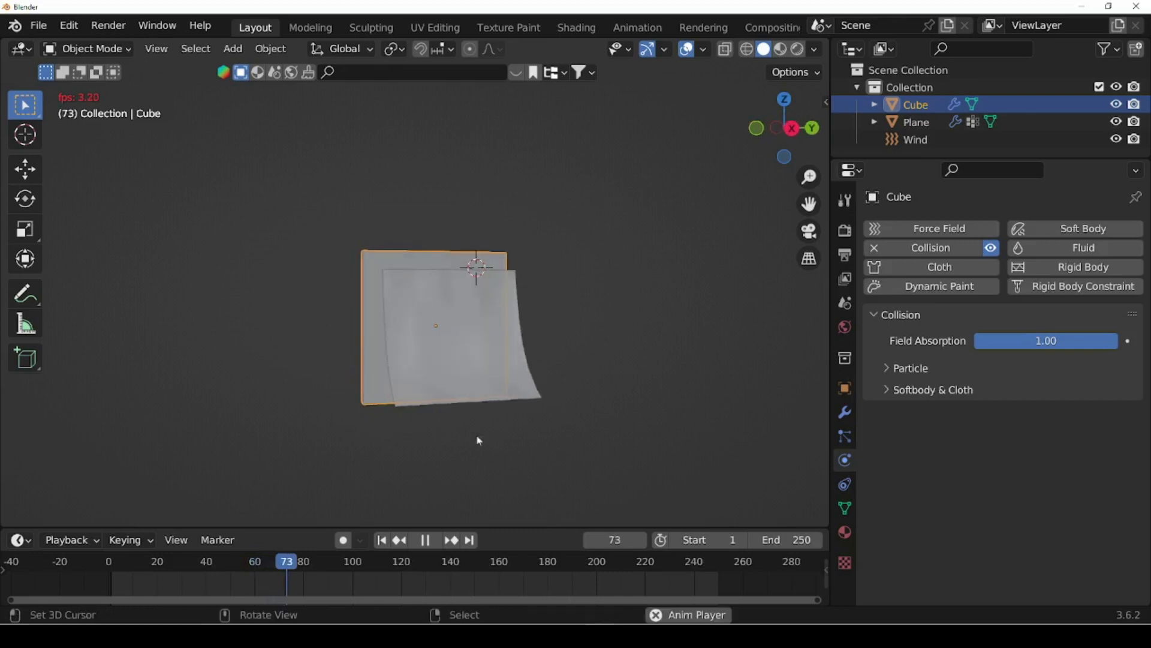
pyautogui.moveTo(457, 411); pyautogui.dragTo(464, 351, button='middle')
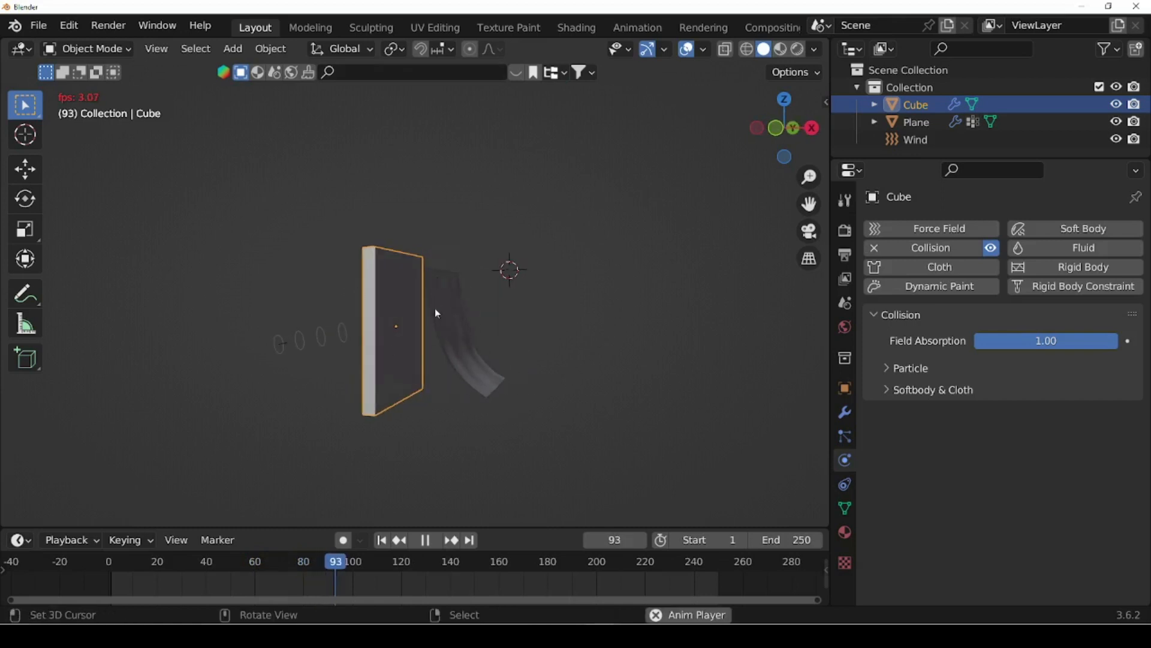
pyautogui.click(430, 542)
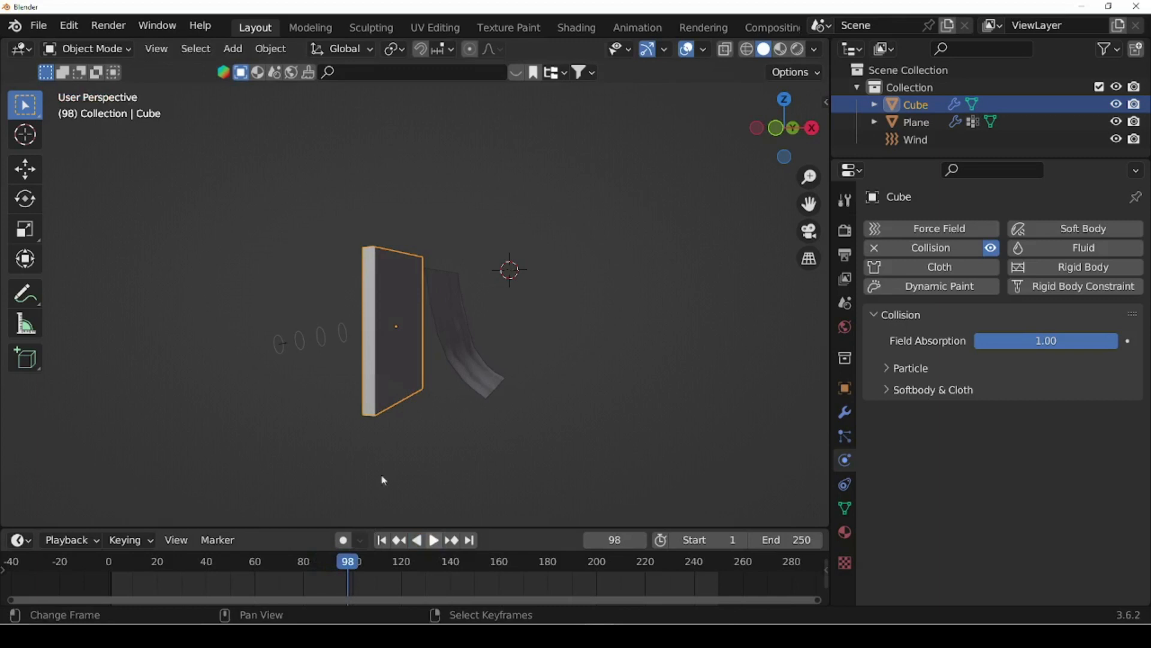
# Scale the wall along the Z axis by about 2.4 to make it taller
pyautogui.press('s')
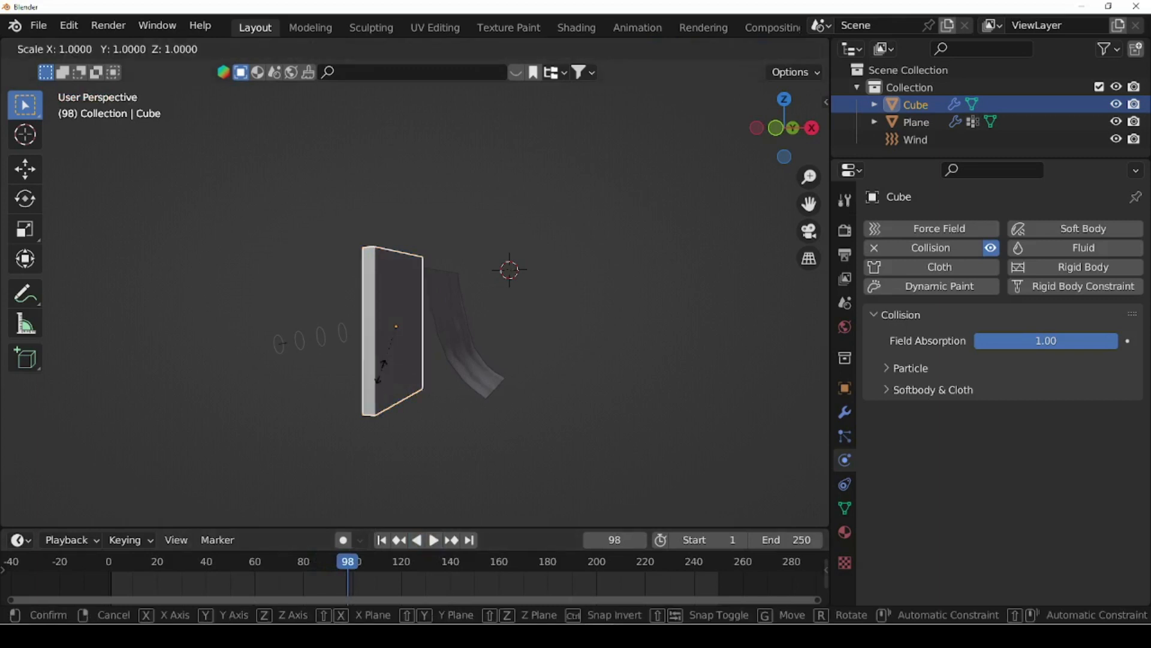
pyautogui.press('z')
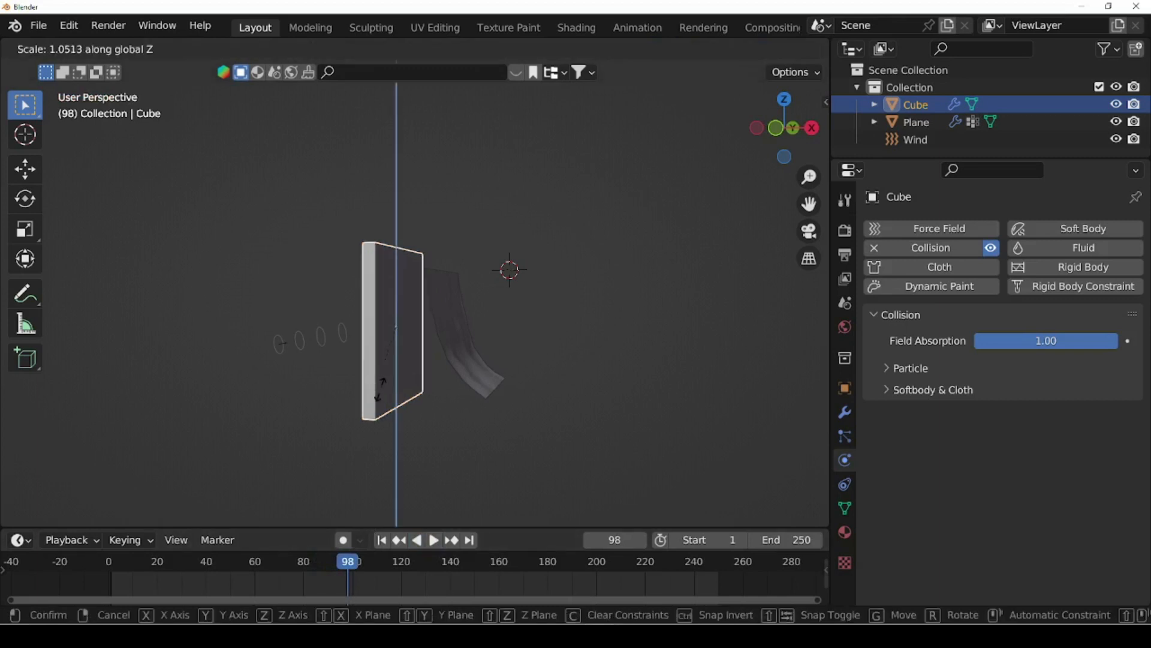
pyautogui.click(470, 408)
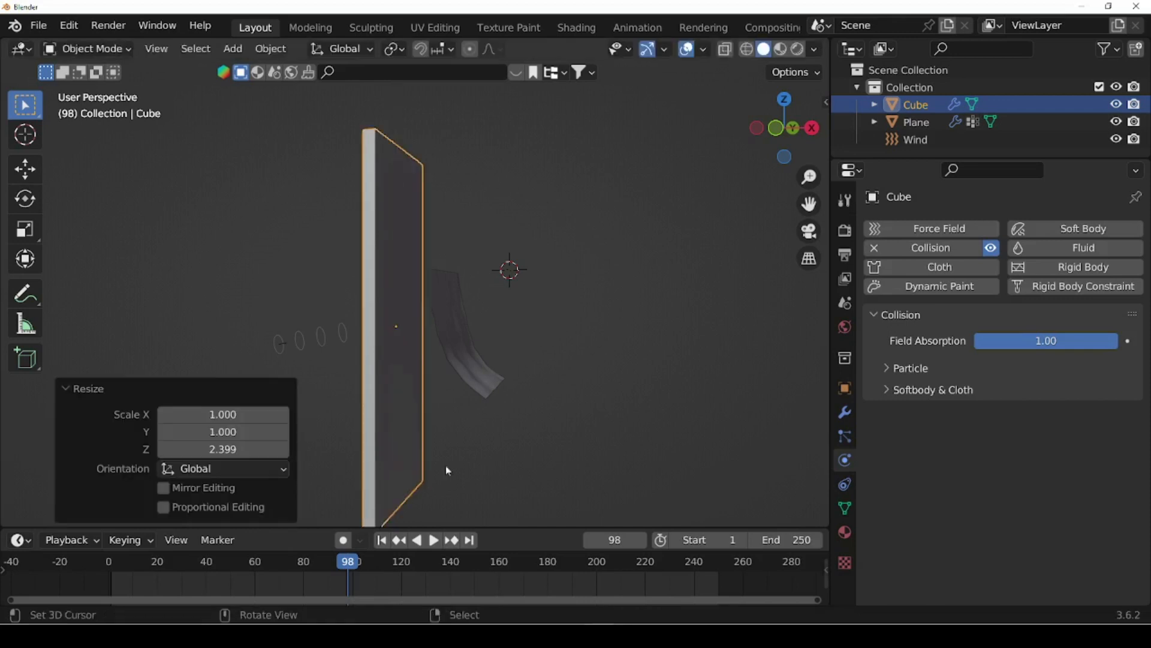
# Replay the cloth simulation from frame 1 with the taller wall, view it from the other side, and stop it
pyautogui.click(398, 543)
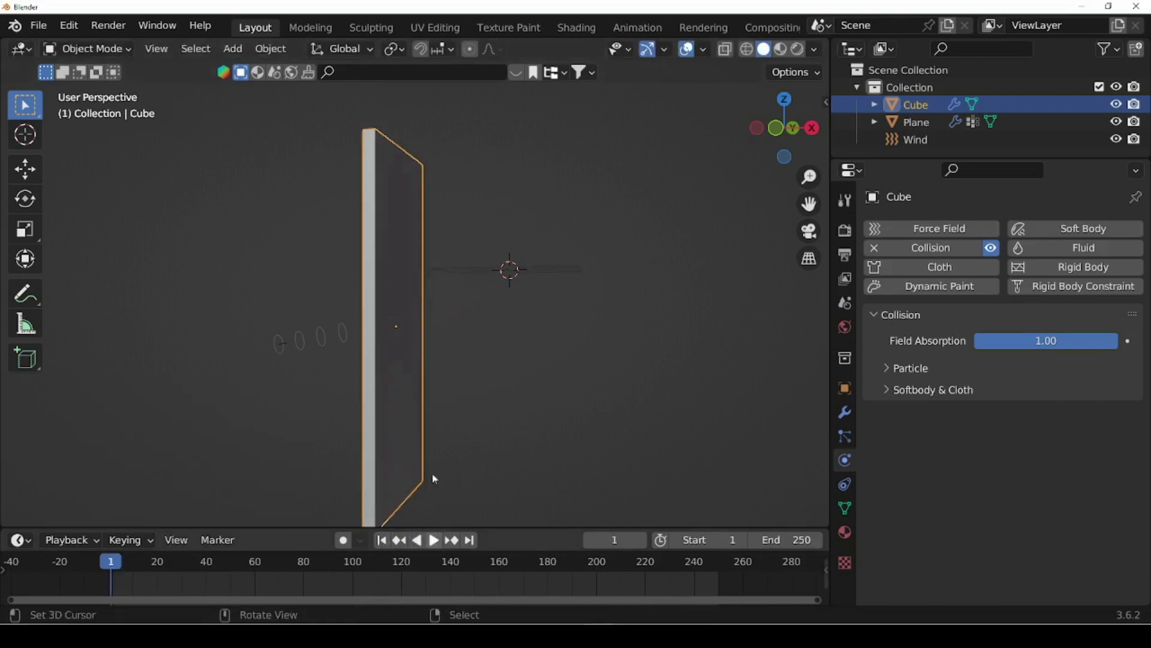
pyautogui.press('space')
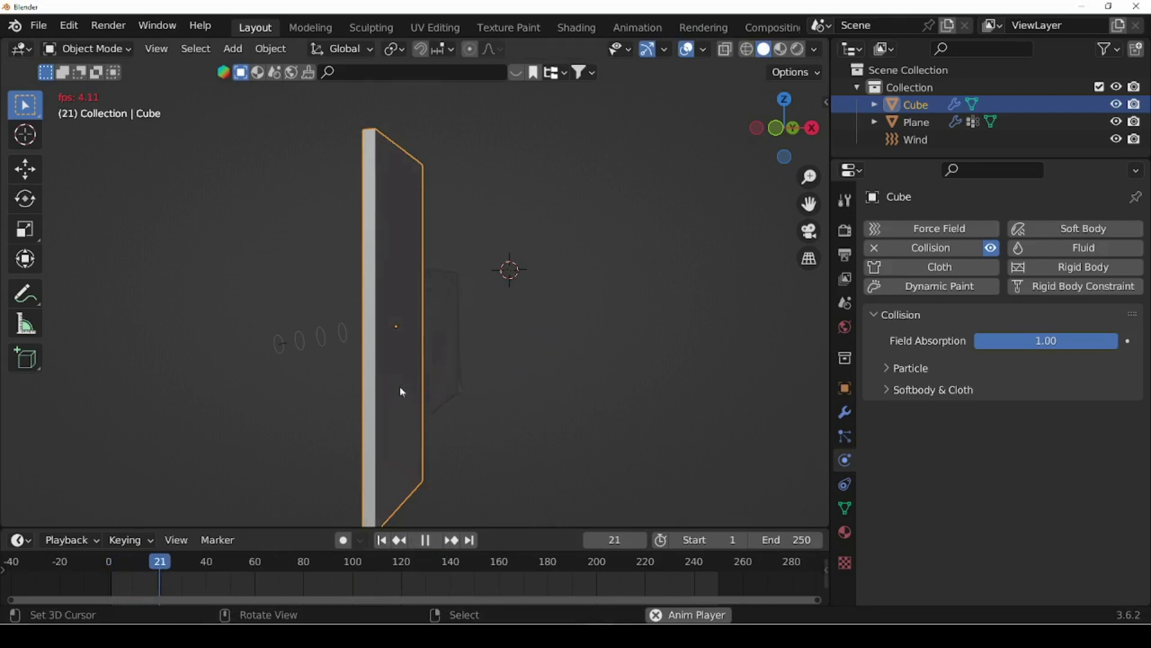
pyautogui.moveTo(342, 419); pyautogui.dragTo(401, 414, button='middle')
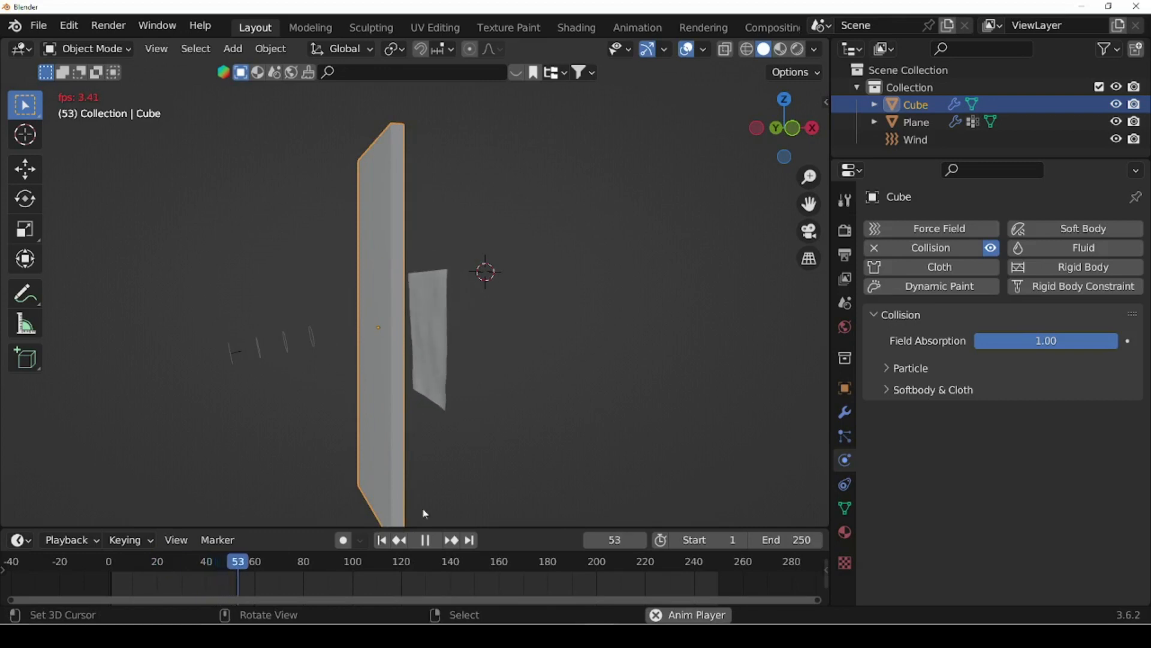
pyautogui.click(430, 541)
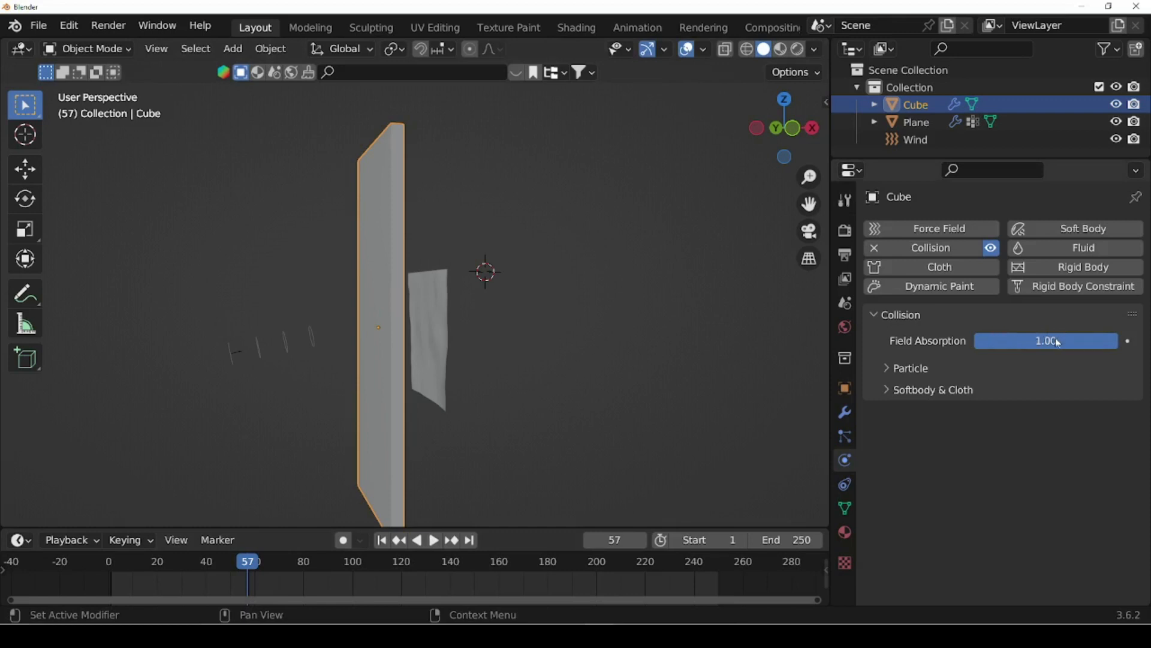
# Replay the cloth simulation from frame 1 with the wall's collision disabled, and re-enable the collision during playback
pyautogui.click(991, 248)
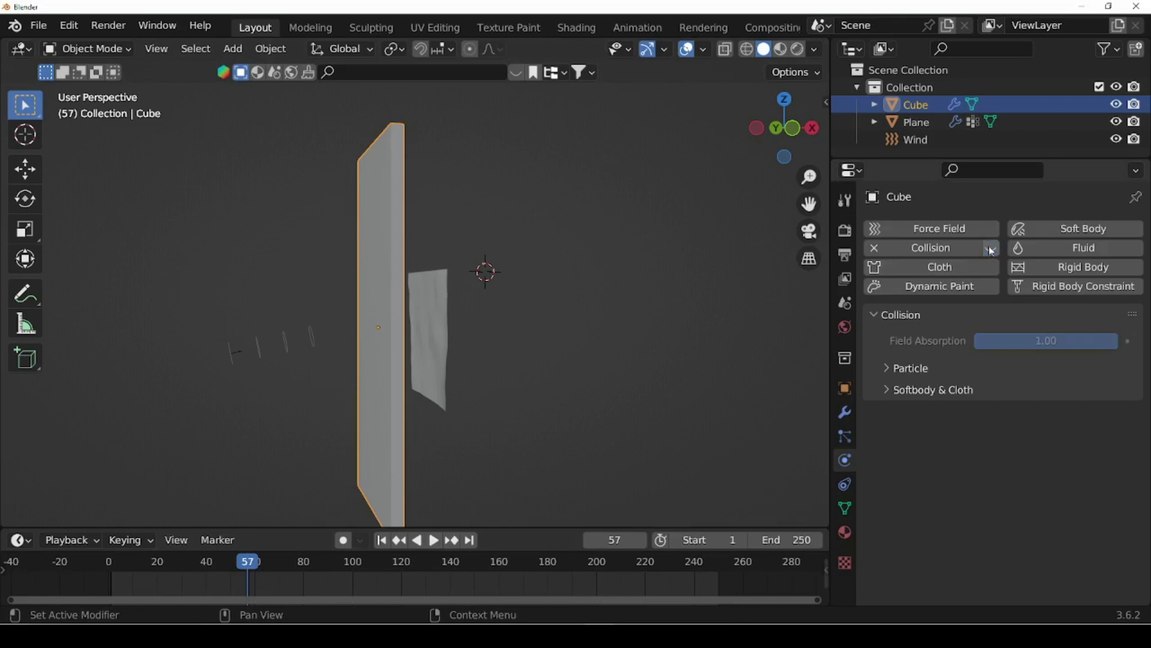
pyautogui.click(381, 541)
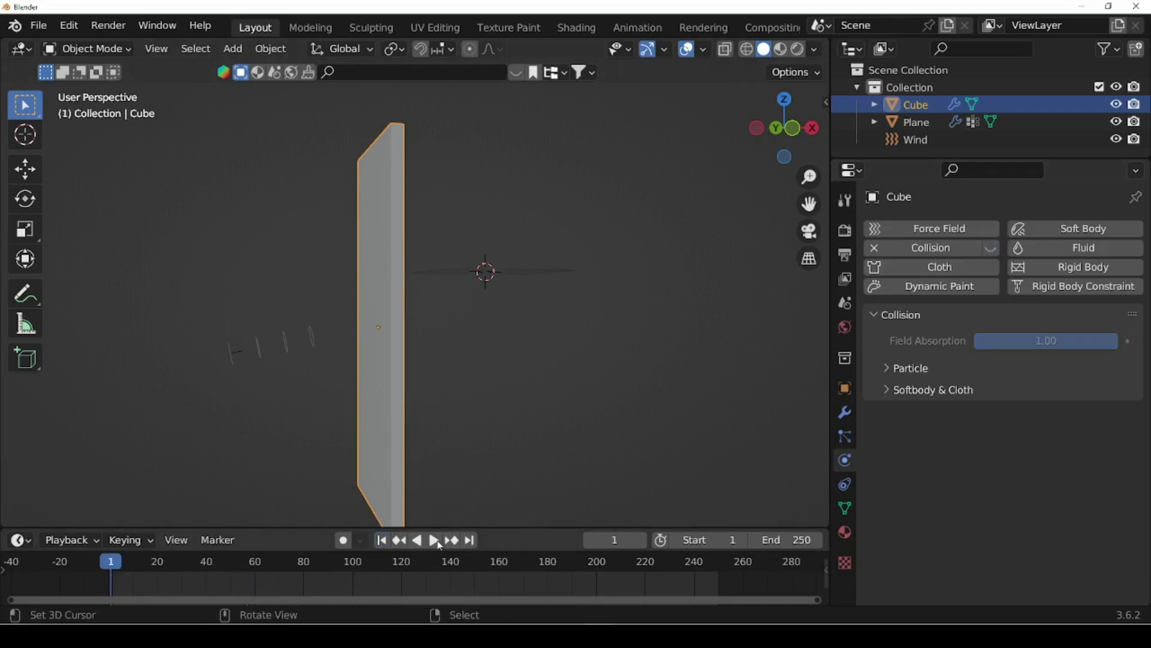
pyautogui.click(435, 540)
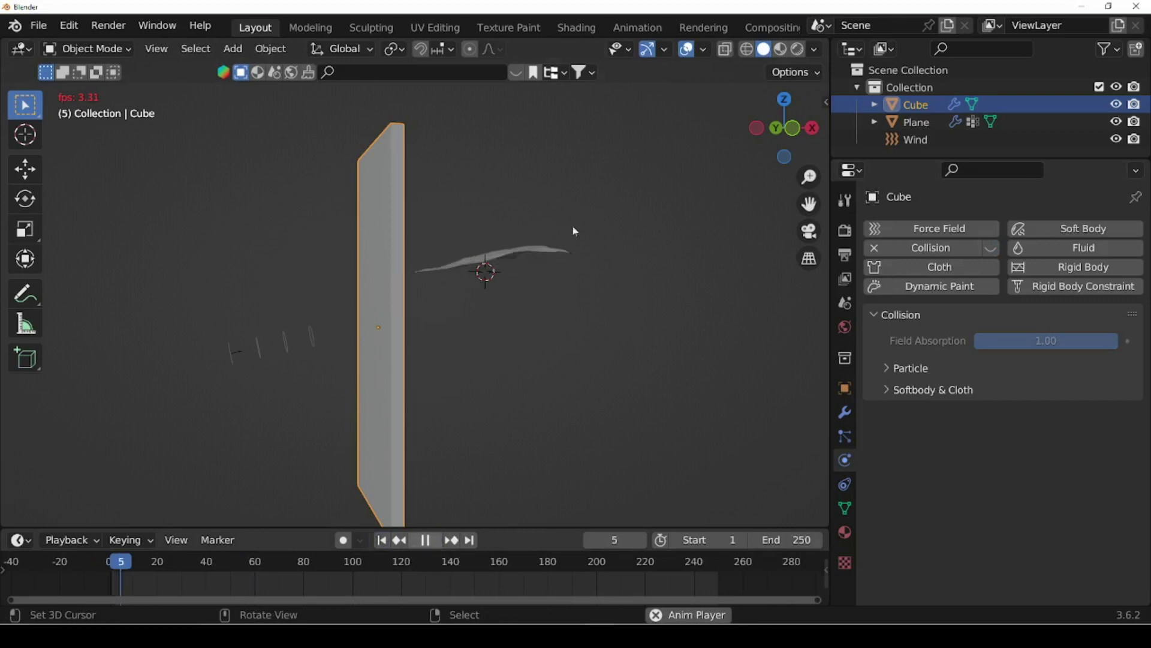
pyautogui.click(990, 250)
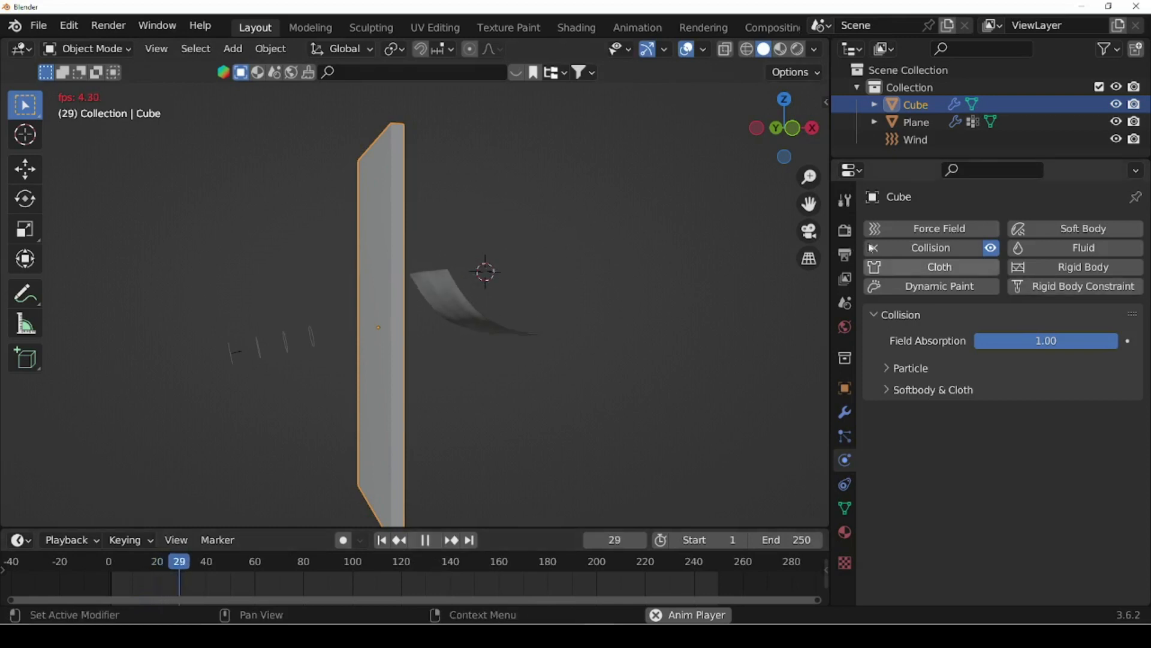
pyautogui.click(881, 316)
pyautogui.click(884, 316)
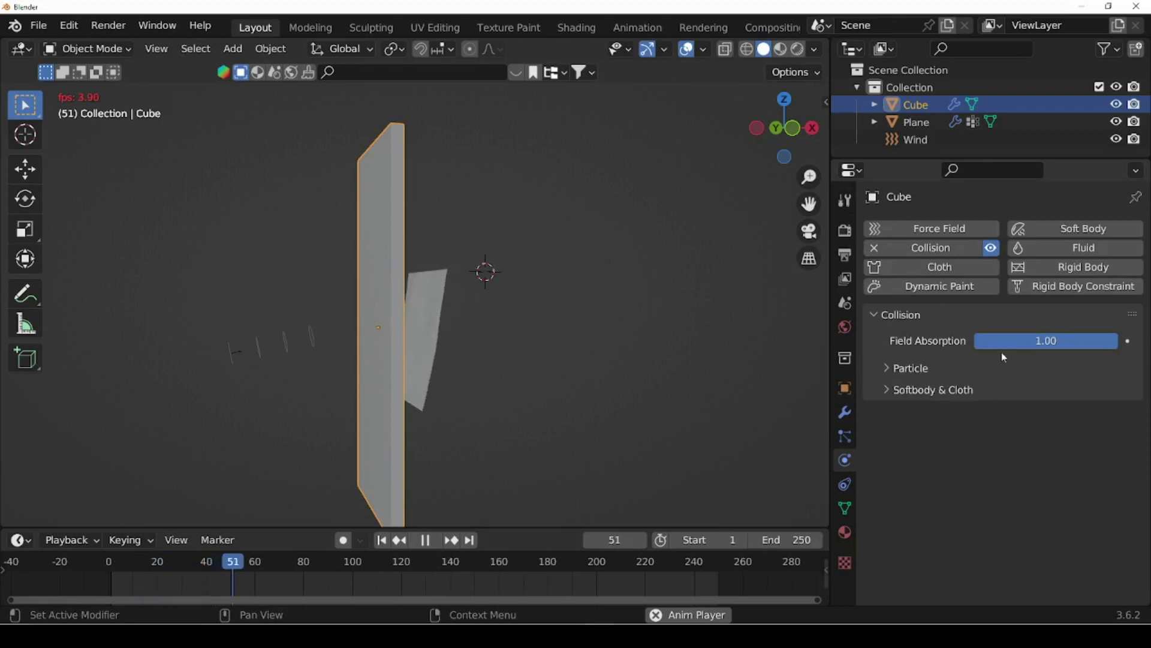
pyautogui.moveTo(484, 433); pyautogui.dragTo(358, 302, button='middle')
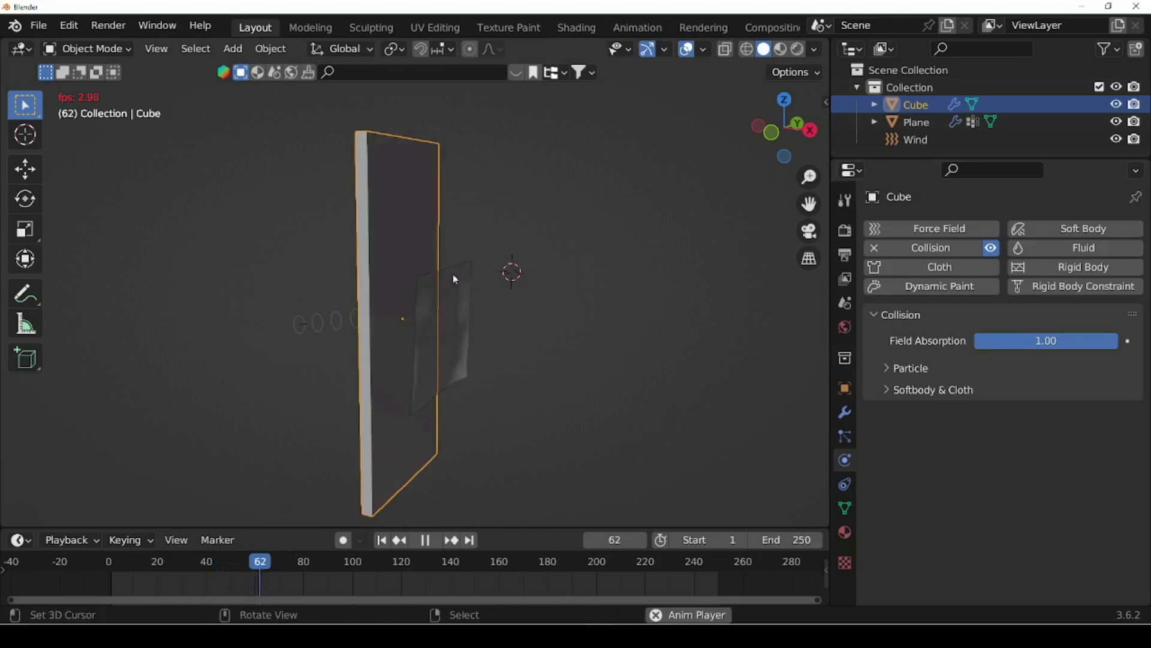
# Set the wall's Field Absorption to 0.50 during playback and observe the cloth from the side
pyautogui.click(1045, 340)
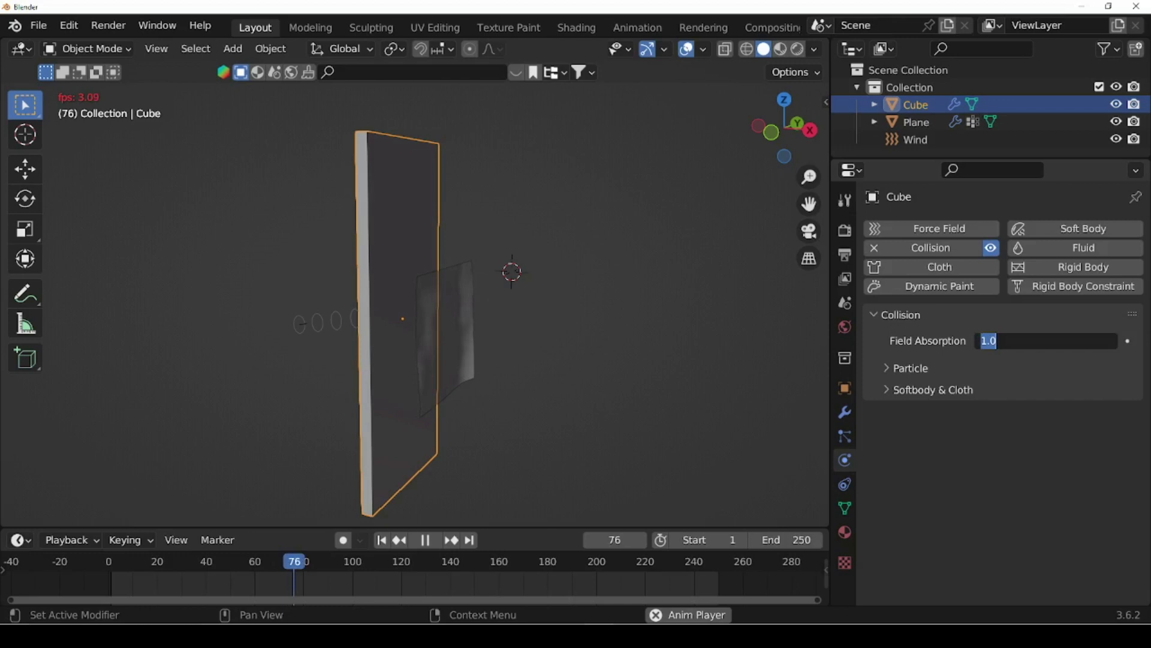
pyautogui.write('0.5')
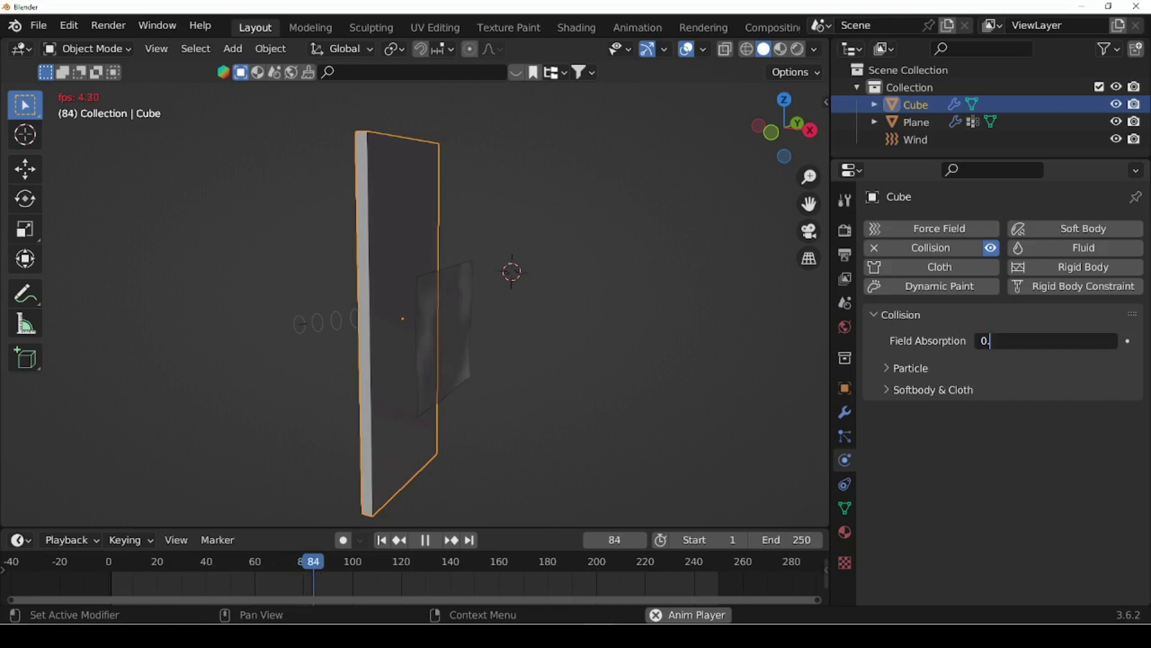
pyautogui.press('Return')
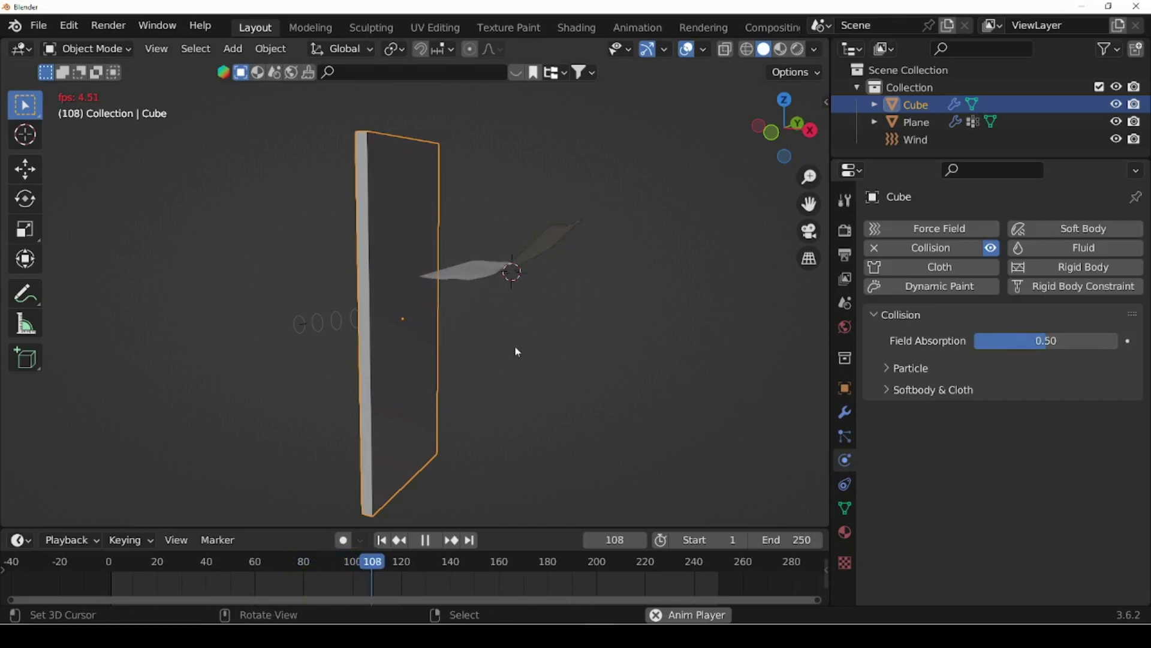
pyautogui.moveTo(560, 357); pyautogui.dragTo(567, 359, button='middle')
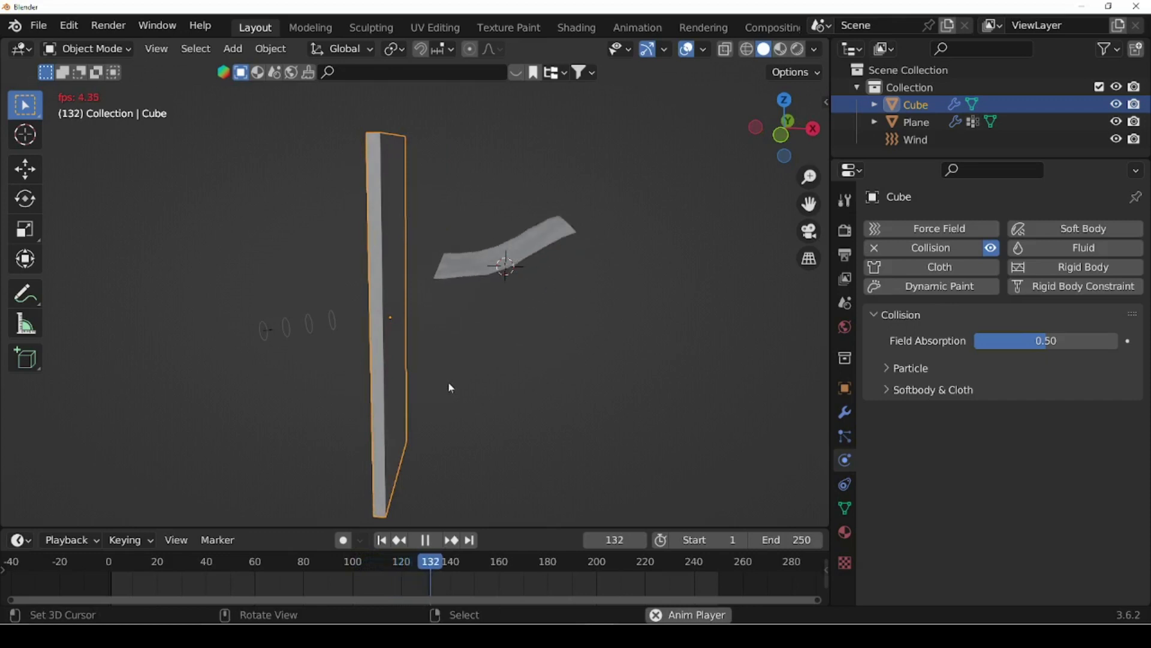
# Set the wall's Field Absorption to 0.20 during playback, stop the simulation and return to frame 1
pyautogui.click(1047, 343)
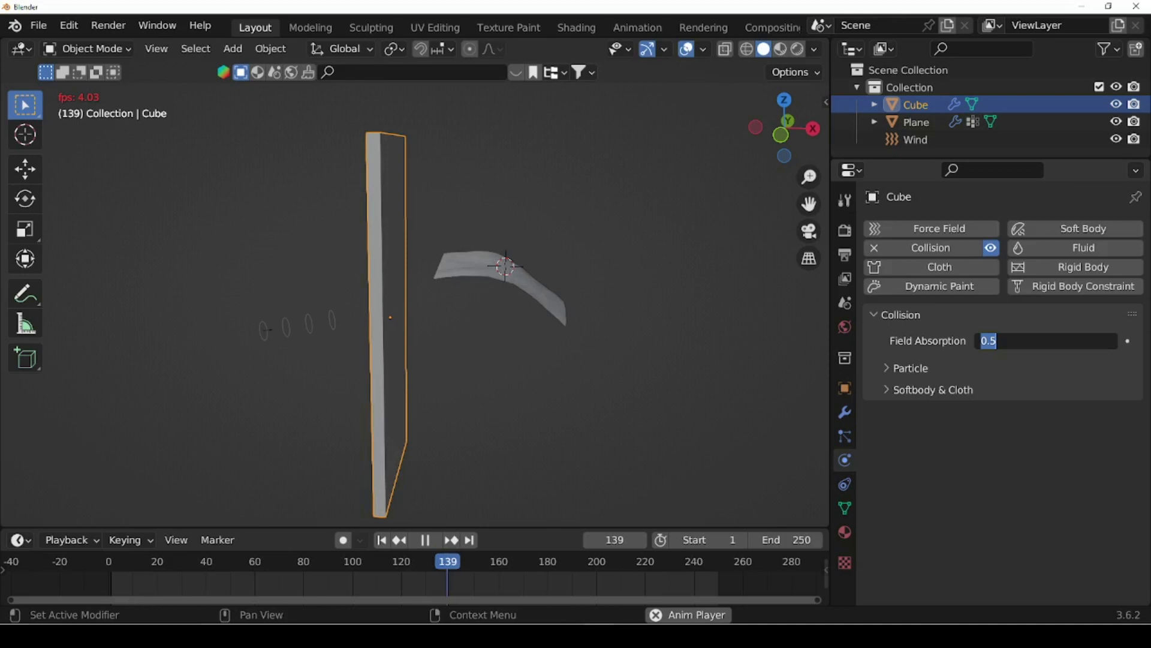
pyautogui.write('0.2')
pyautogui.press('Return')
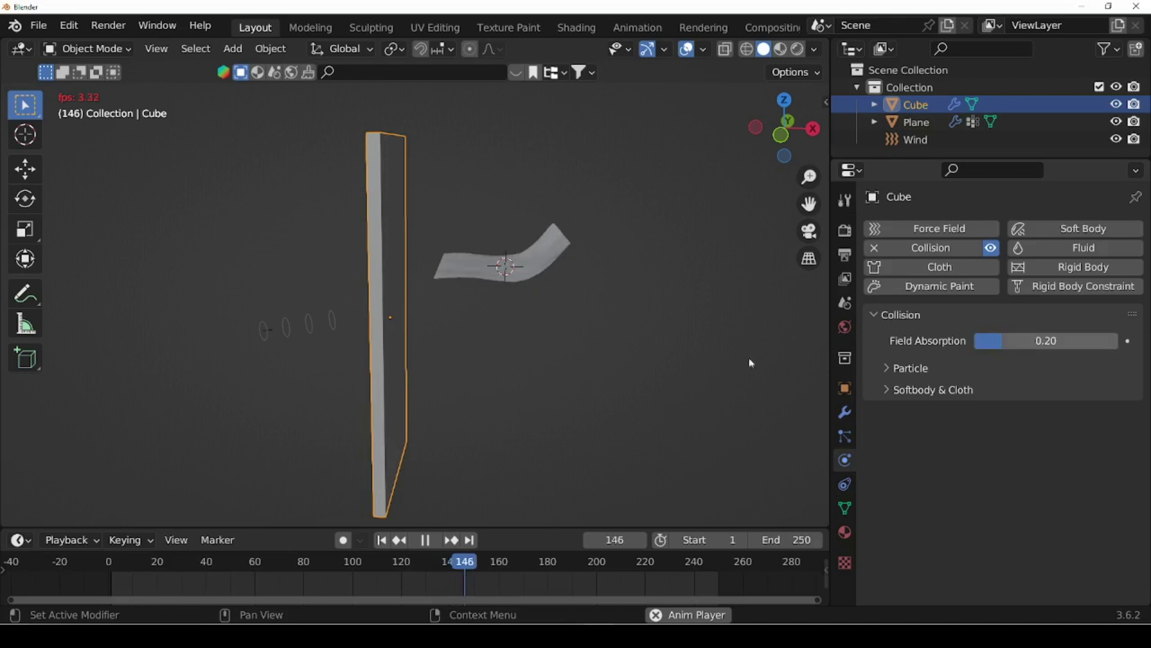
pyautogui.click(424, 541)
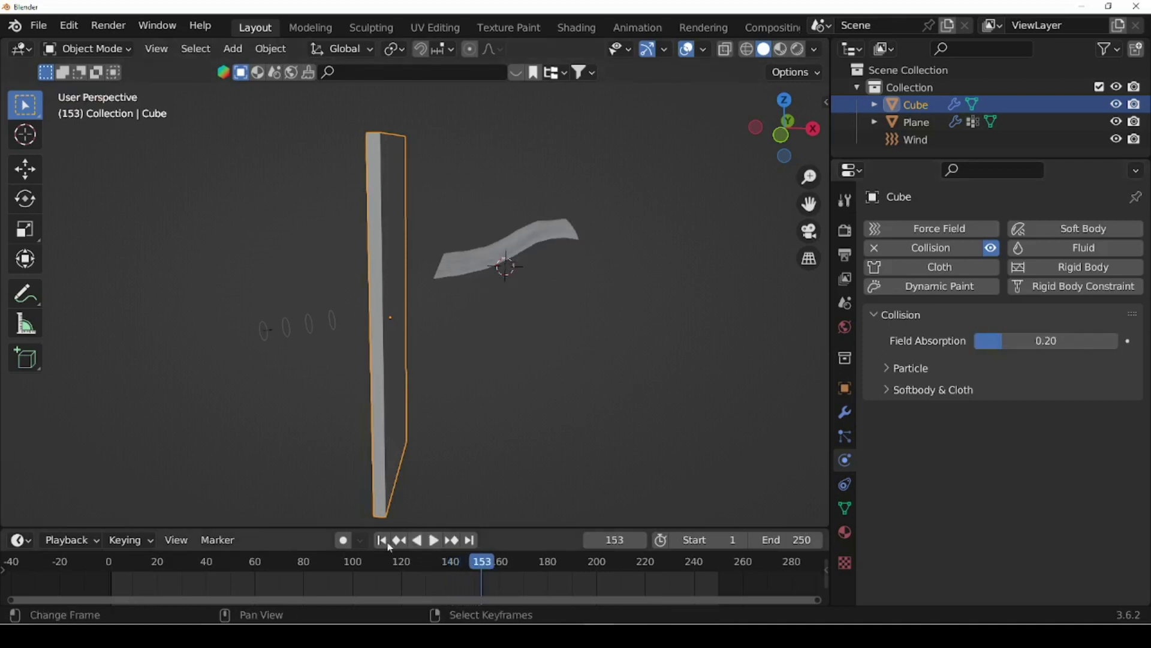
pyautogui.click(382, 540)
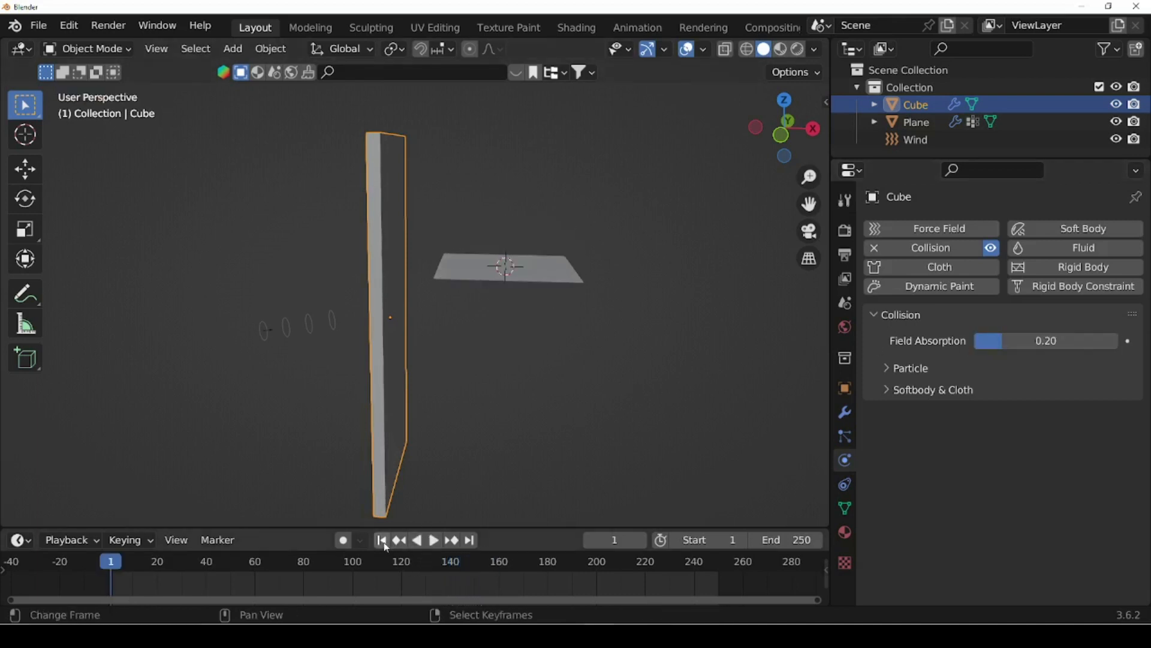
# Set the wall's Field Absorption to 0.75 and play the cloth simulation from frame 1
pyautogui.click(1051, 346)
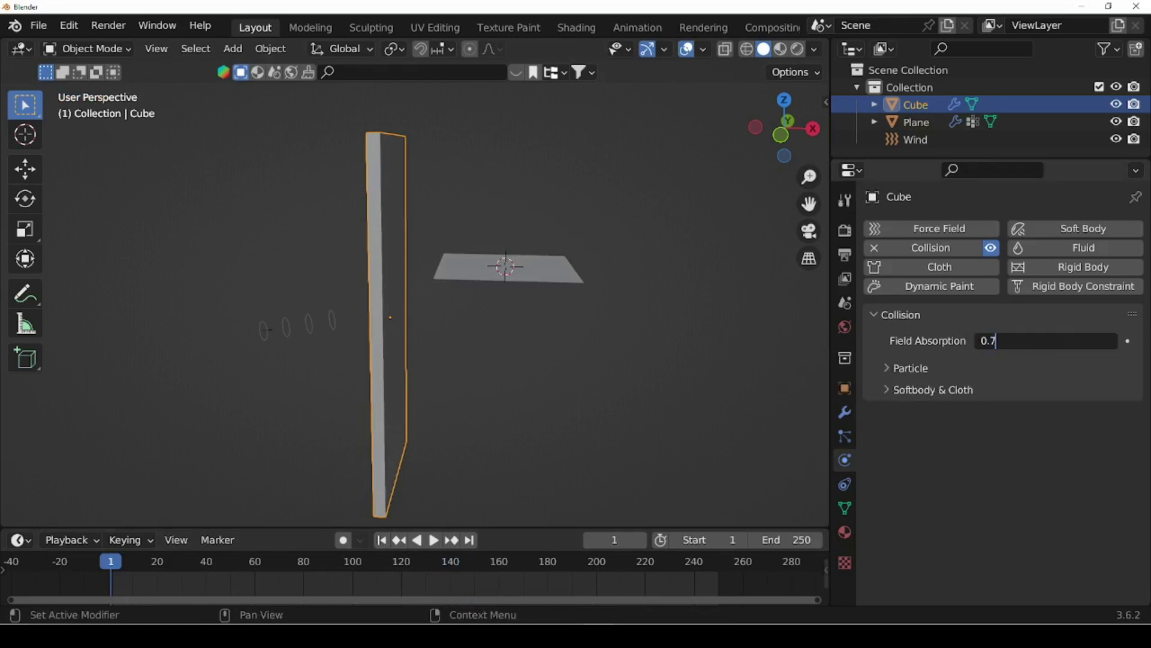
pyautogui.write('0.75')
pyautogui.press('Return')
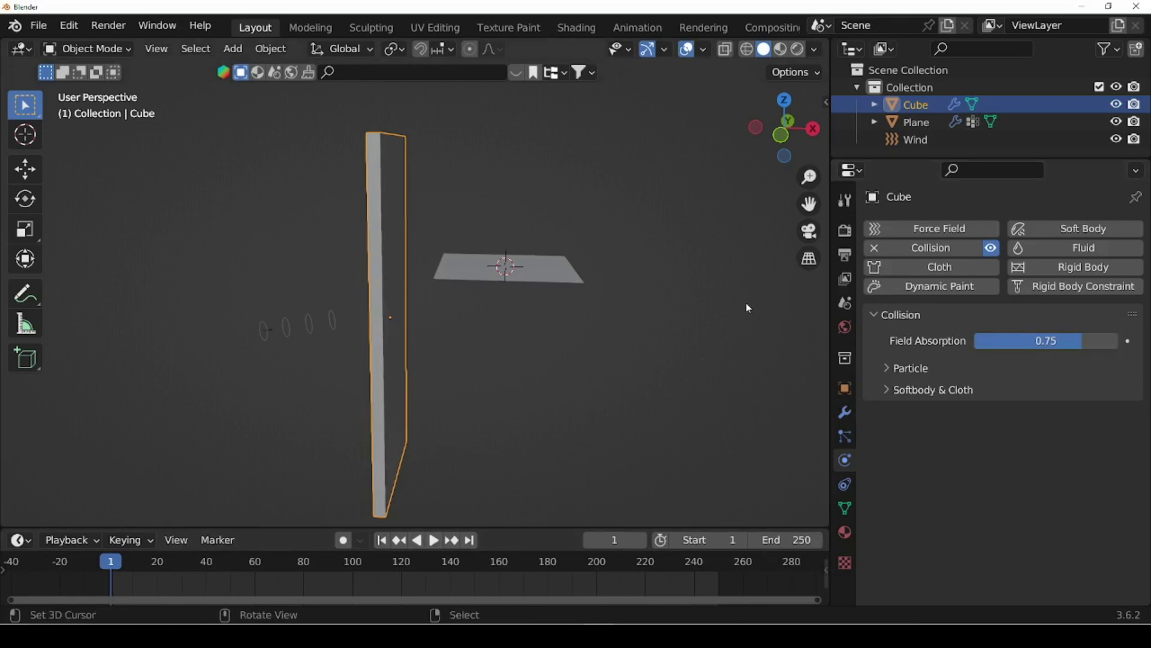
pyautogui.click(433, 540)
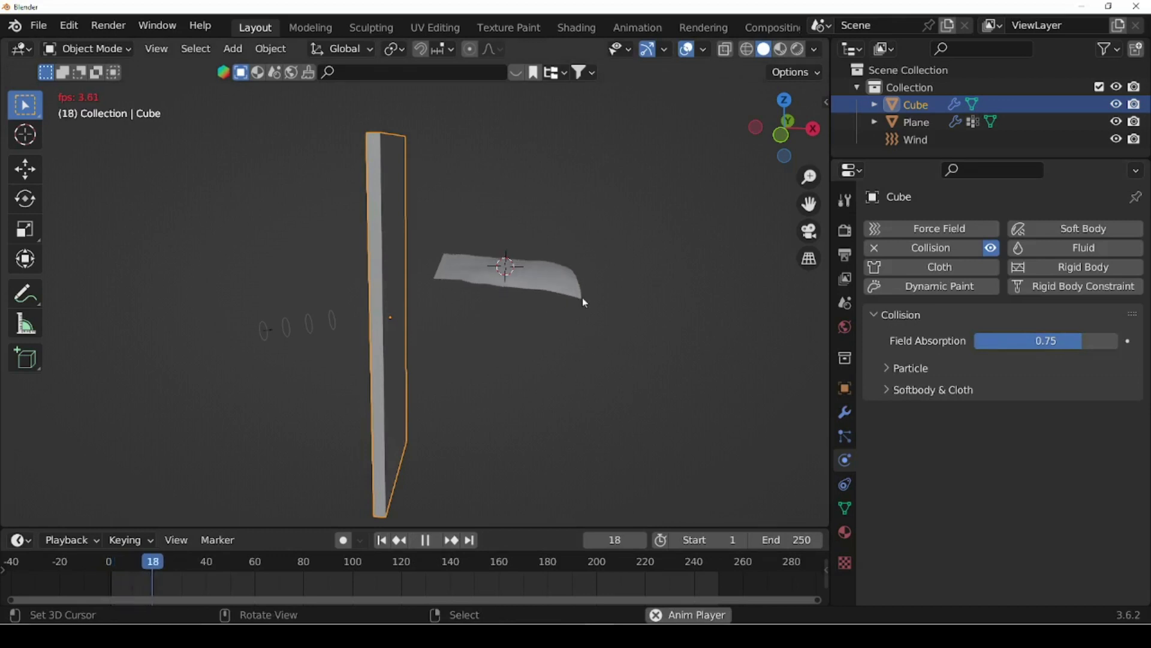
# Set the wall's Field Absorption to 0.90 during playback, watch the cloth and stop the simulation
pyautogui.click(1080, 350)
pyautogui.write('0.9')
pyautogui.press('Return')
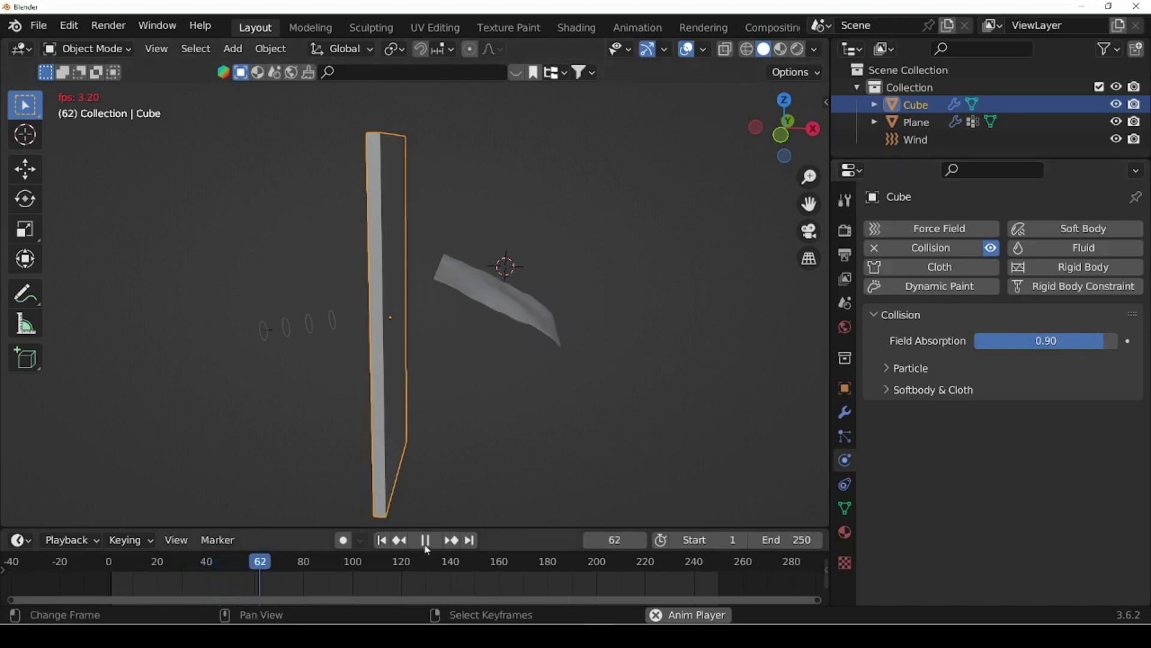
pyautogui.press('space')
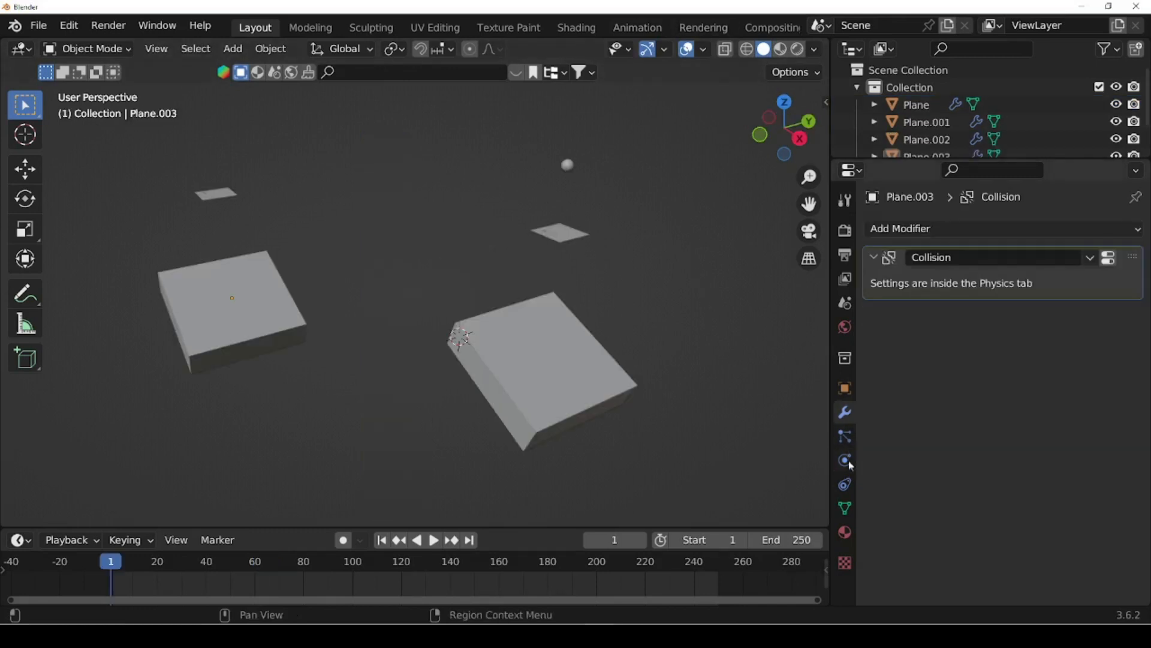
# Review the collision physics and modifier settings of Plane.003, and select the small plane below the sphere
pyautogui.click(845, 462)
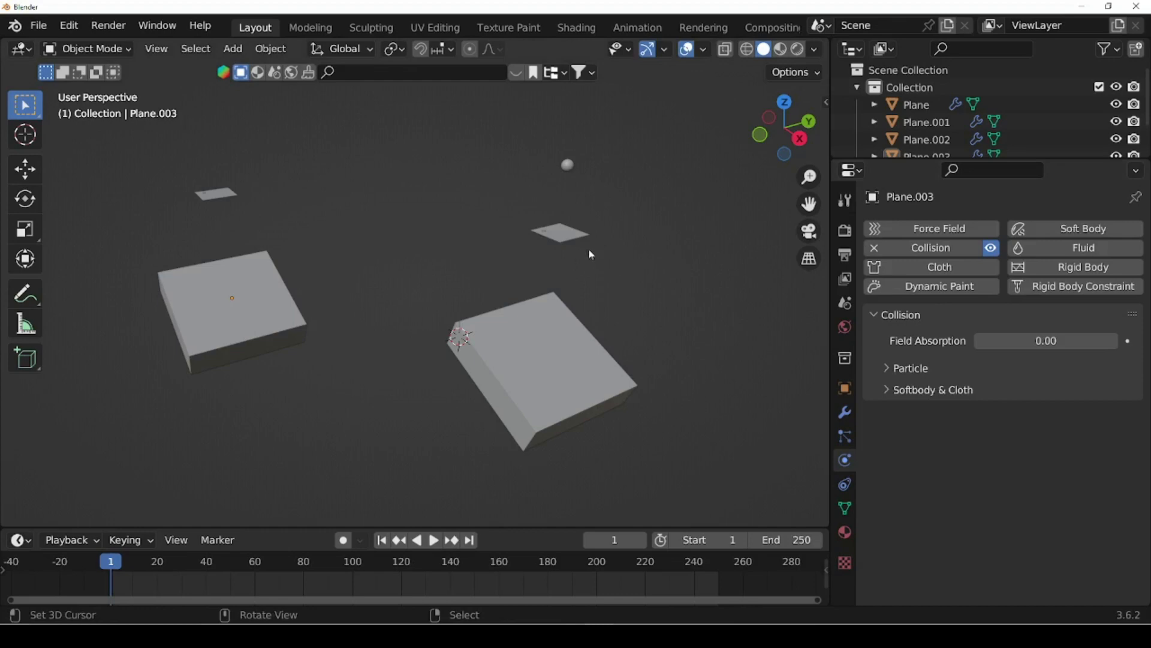
pyautogui.click(845, 412)
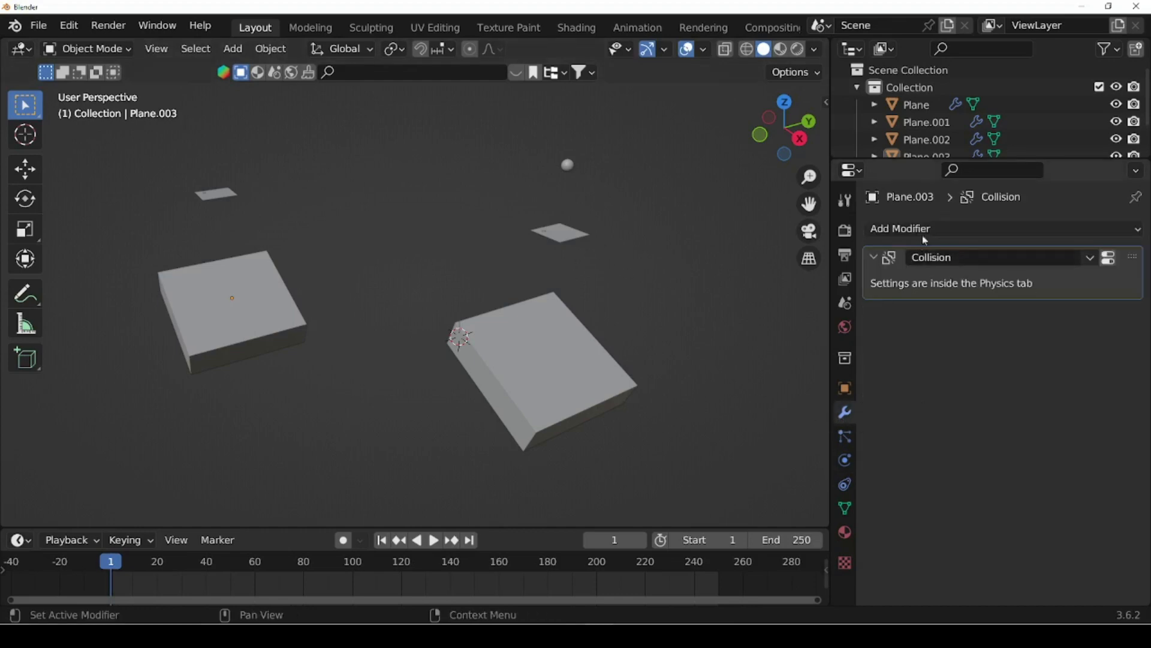
pyautogui.click(970, 229)
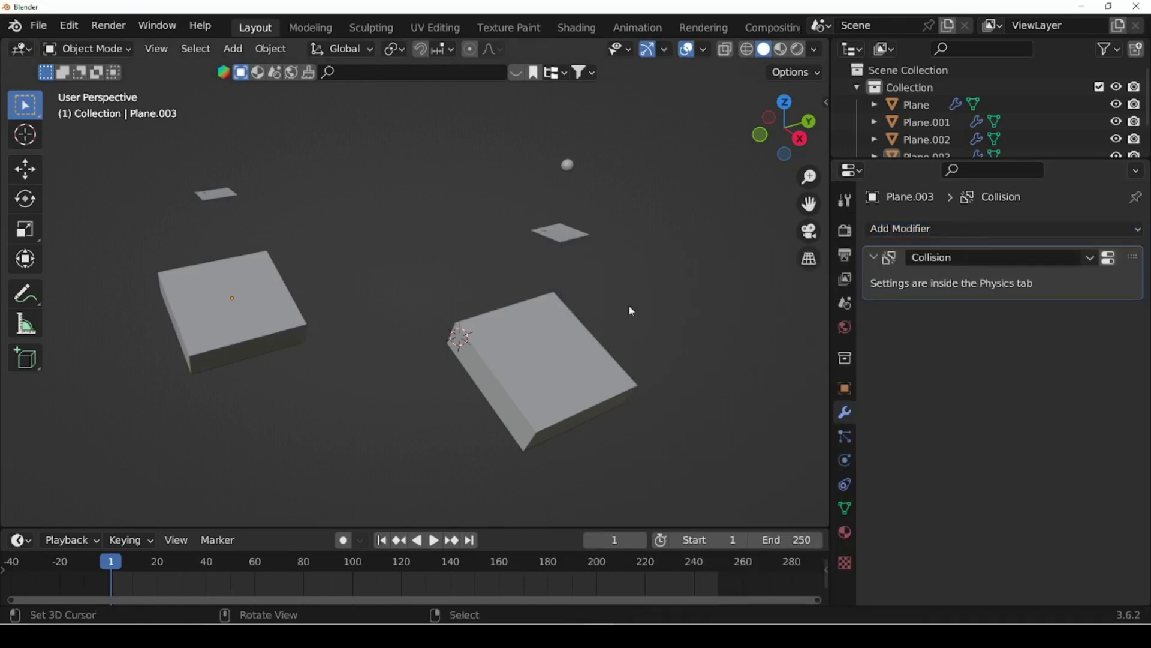
pyautogui.click(569, 243)
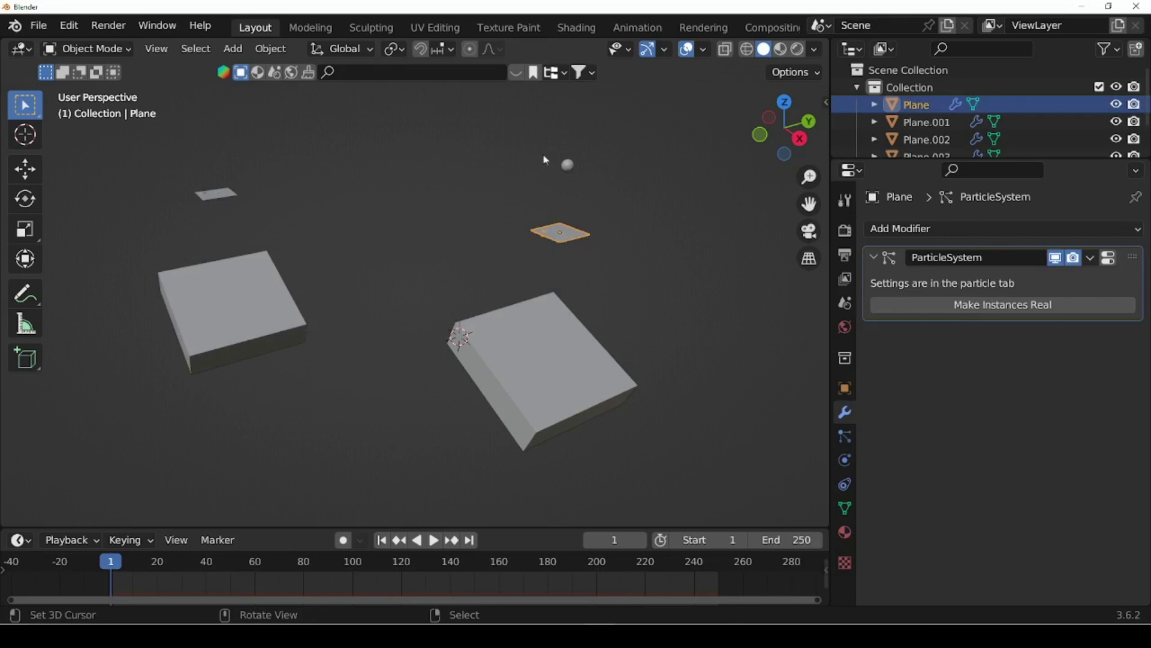
# Preview the particles falling from both emitter planes, restart the simulation from frame 1 and pause it before they reach the blocks
pyautogui.scroll(3, 658, 179)
pyautogui.scroll(-3, 602, 159)
pyautogui.click(433, 540)
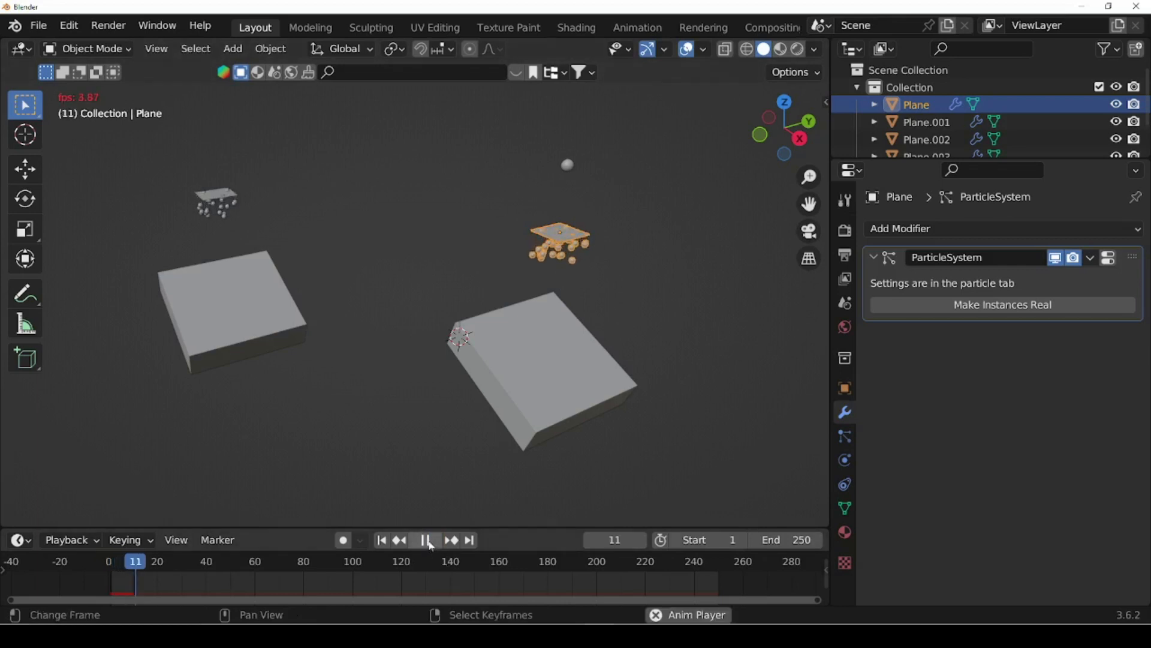
pyautogui.click(425, 540)
pyautogui.click(381, 539)
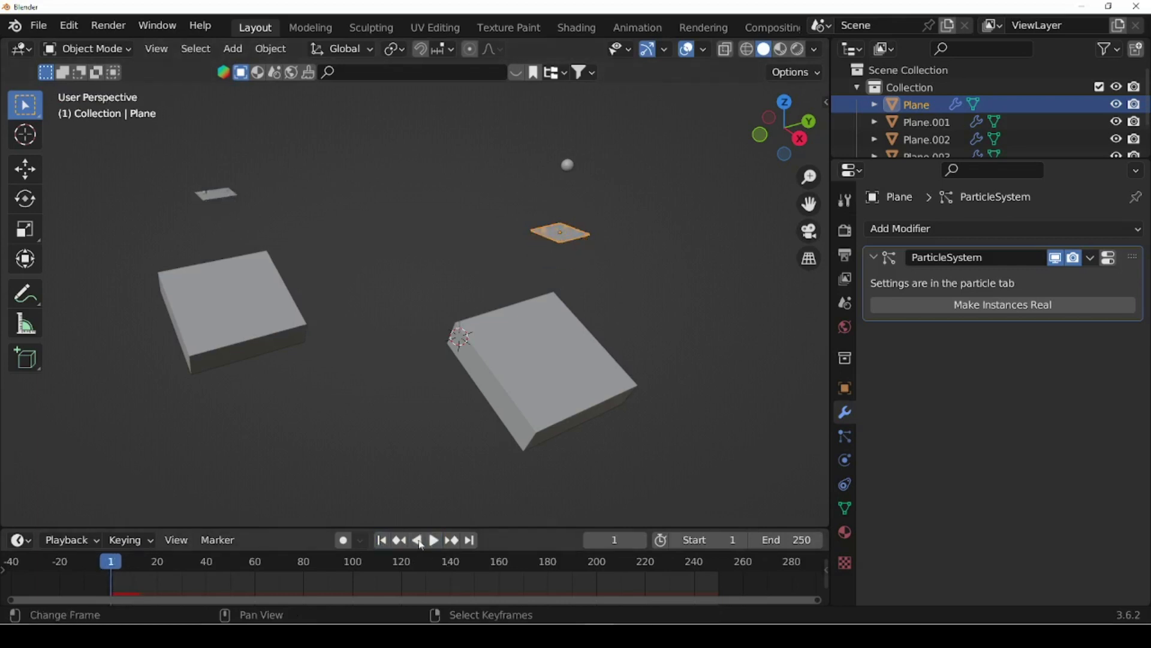
pyautogui.click(433, 539)
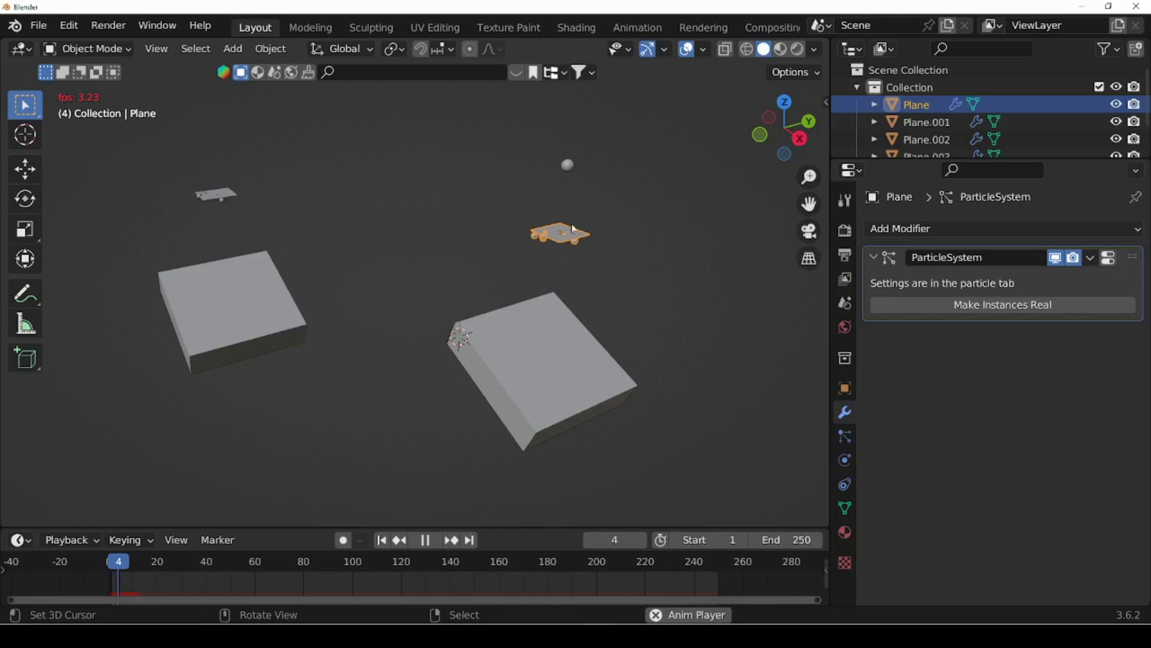
pyautogui.click(560, 267)
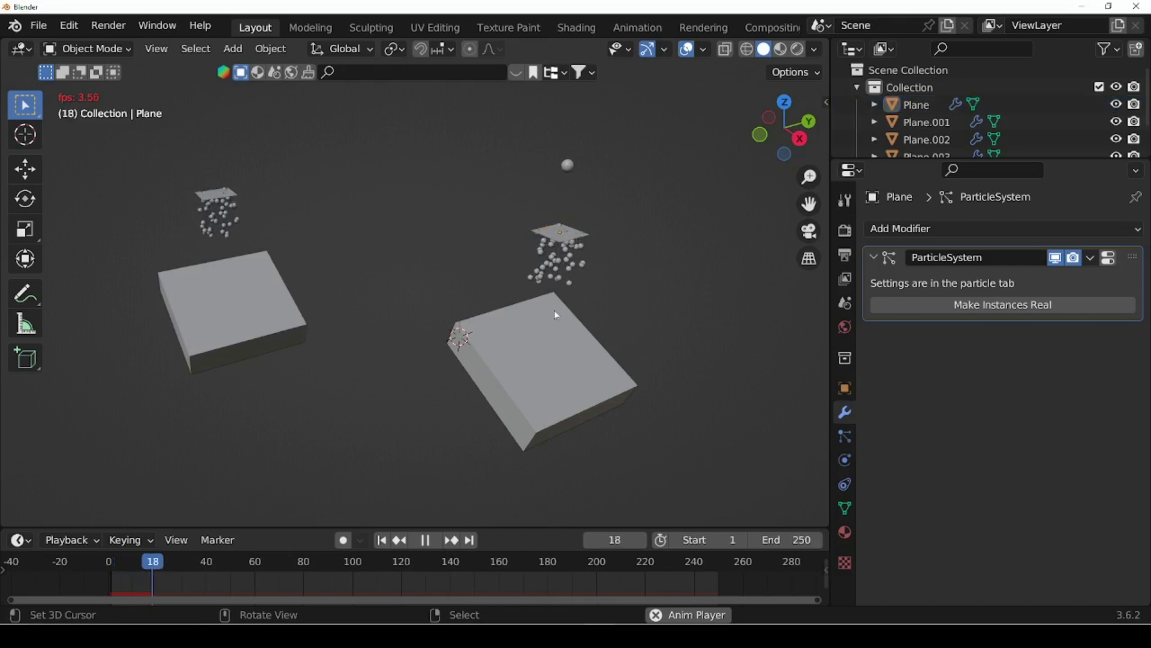
pyautogui.click(425, 540)
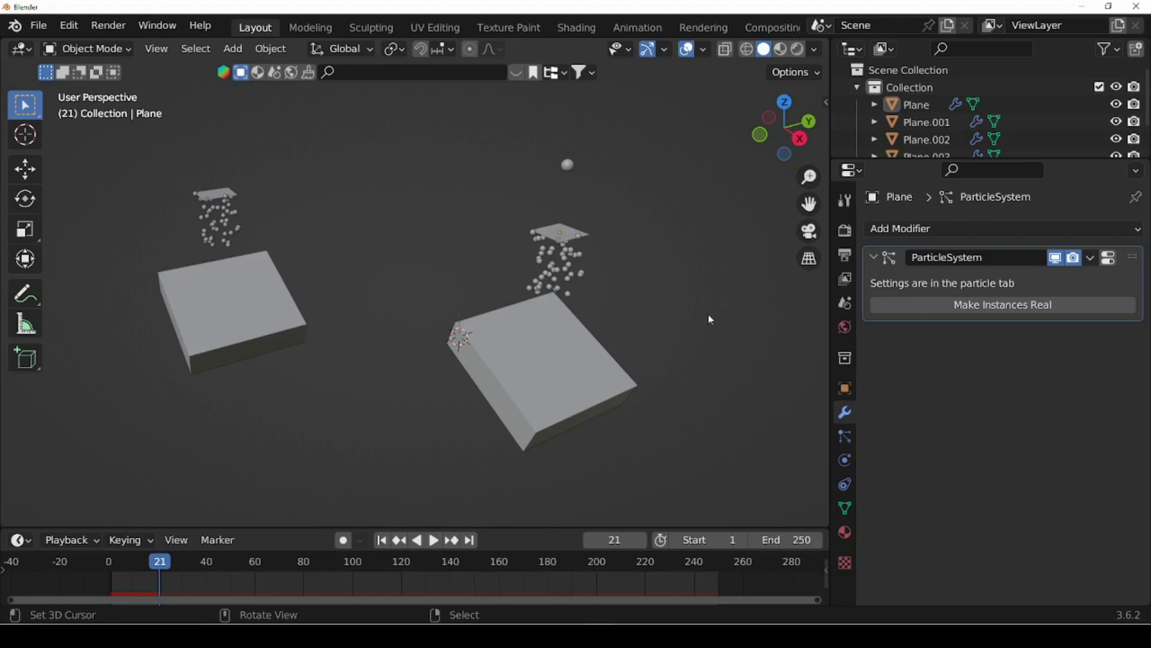
# Switch to the front view and check the Collision modifiers of both blocks, Plane.001 and Plane.003
pyautogui.moveTo(370, 430); pyautogui.dragTo(428, 391, button='middle')
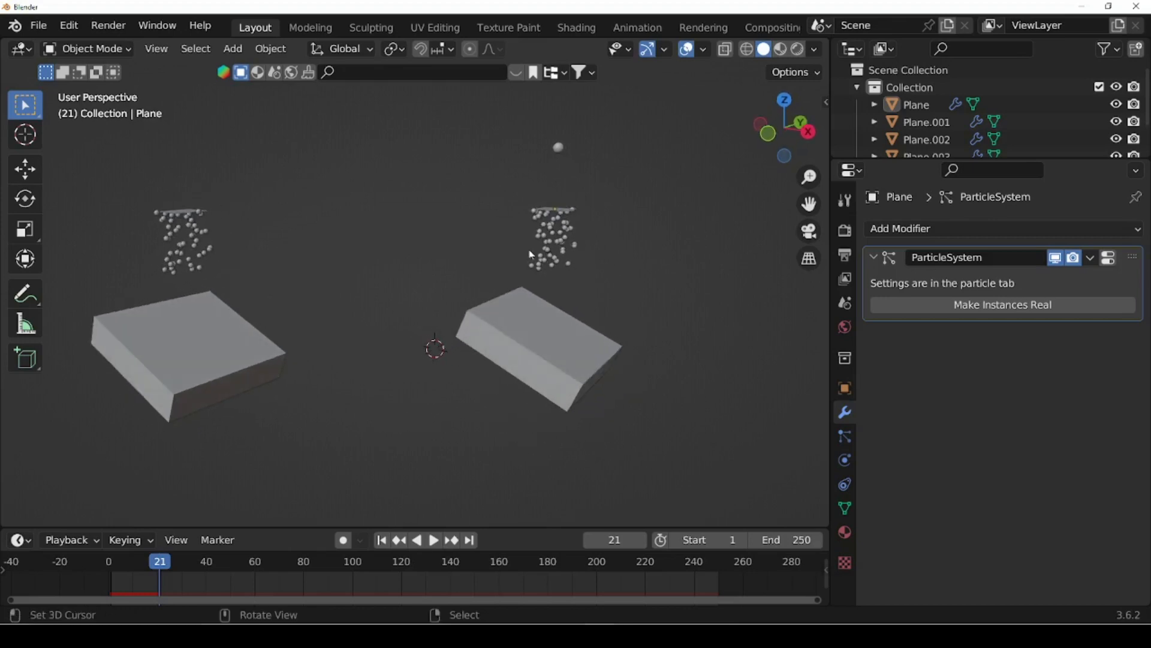
pyautogui.press('KP_1')
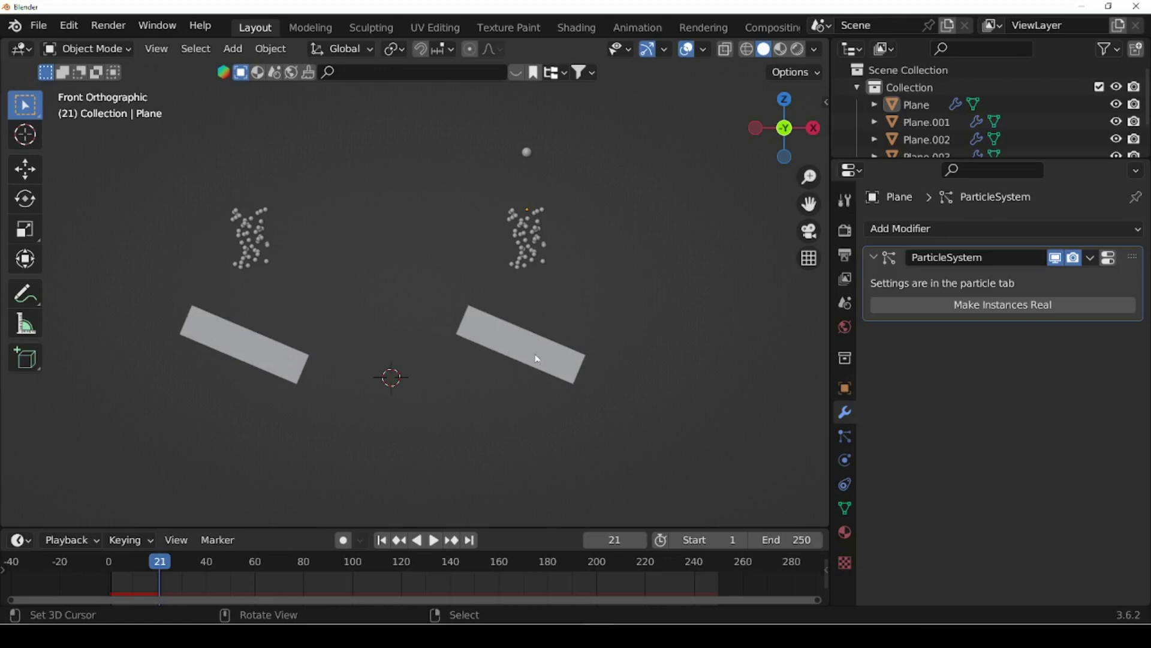
pyautogui.click(886, 296)
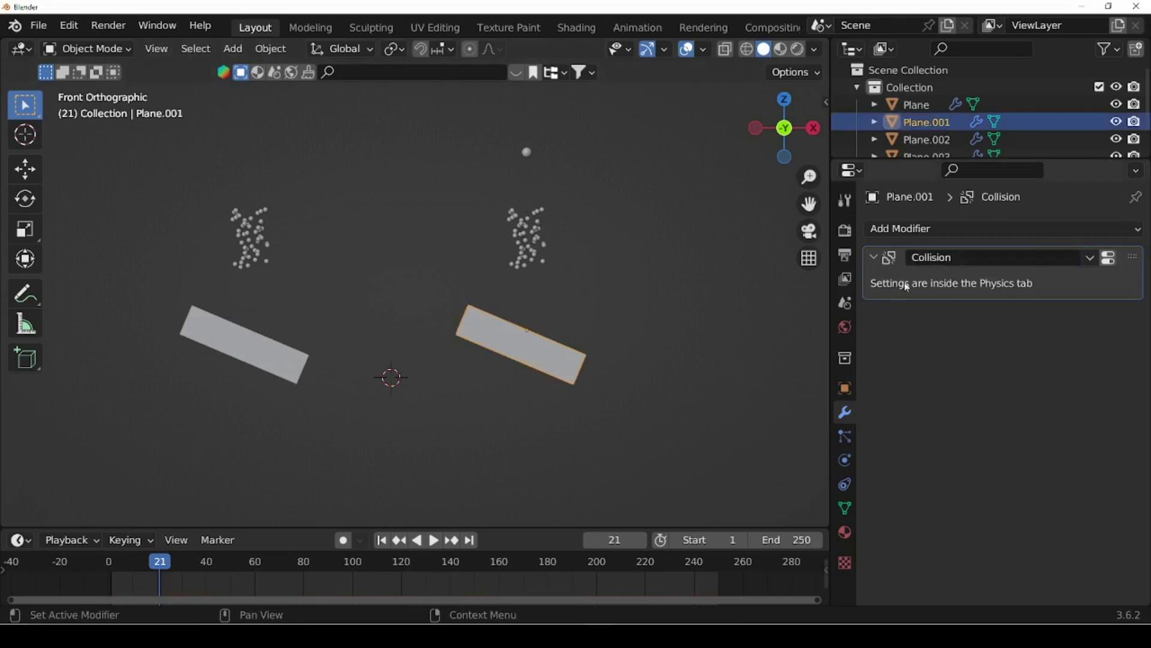
pyautogui.click(297, 363)
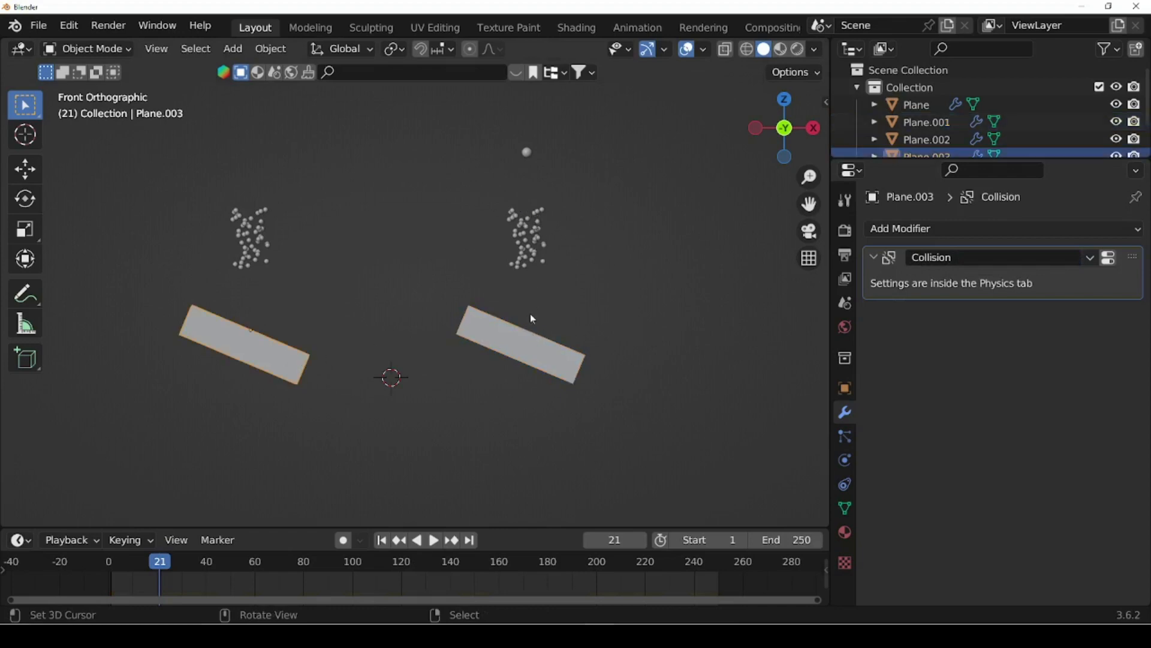
# Play the simulation from frame 1, watch the particles hit both blocks from an angle and from the front, and stop it
pyautogui.click(381, 540)
pyautogui.click(433, 539)
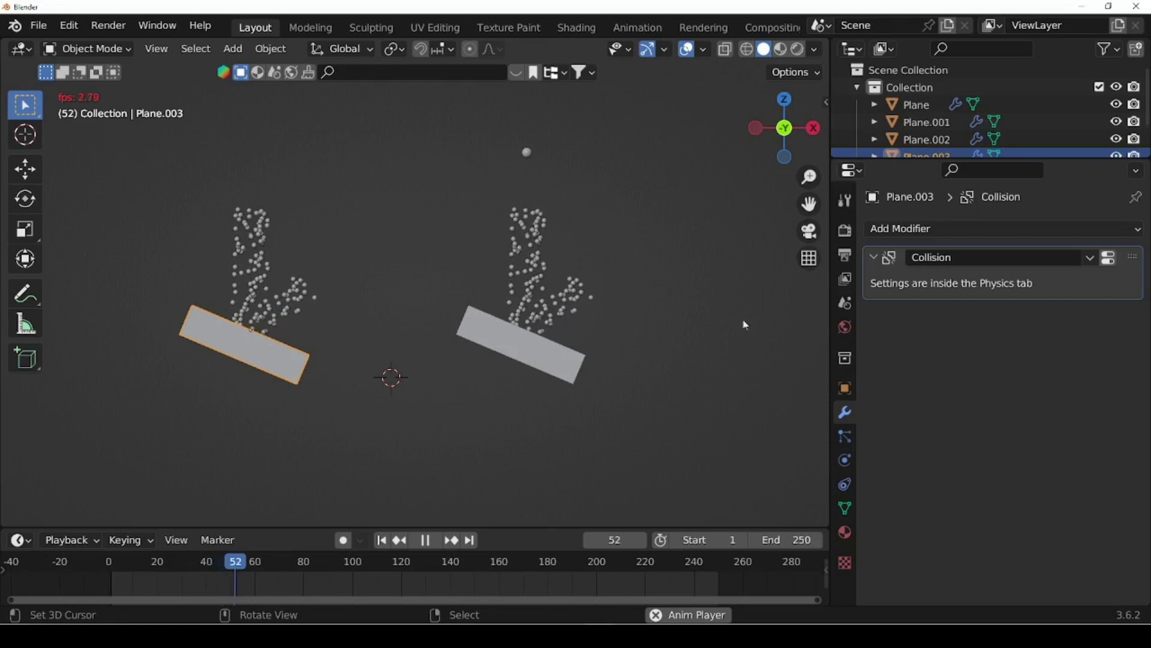
pyautogui.moveTo(481, 423); pyautogui.dragTo(457, 424, button='middle')
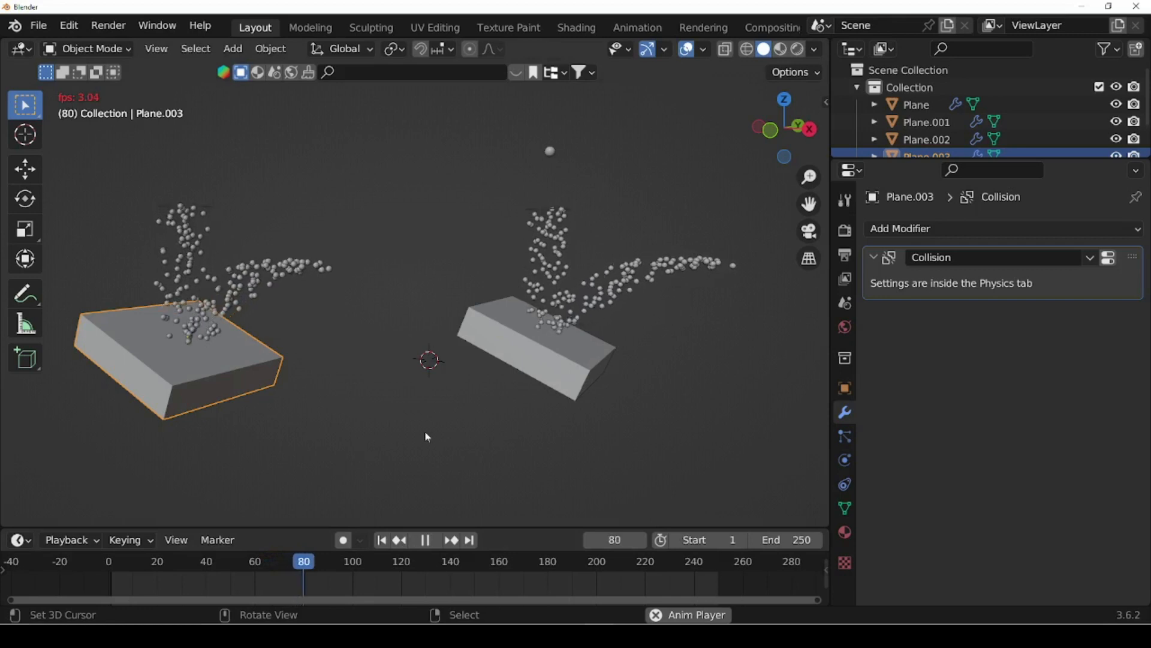
pyautogui.press('KP_1')
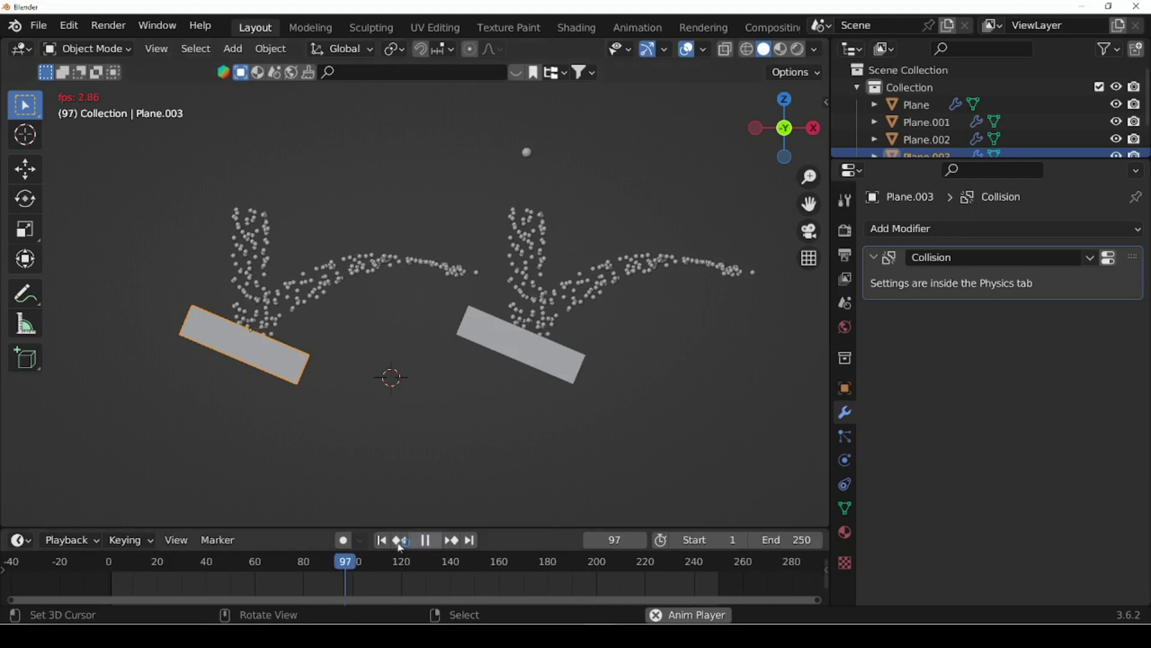
pyautogui.press('space')
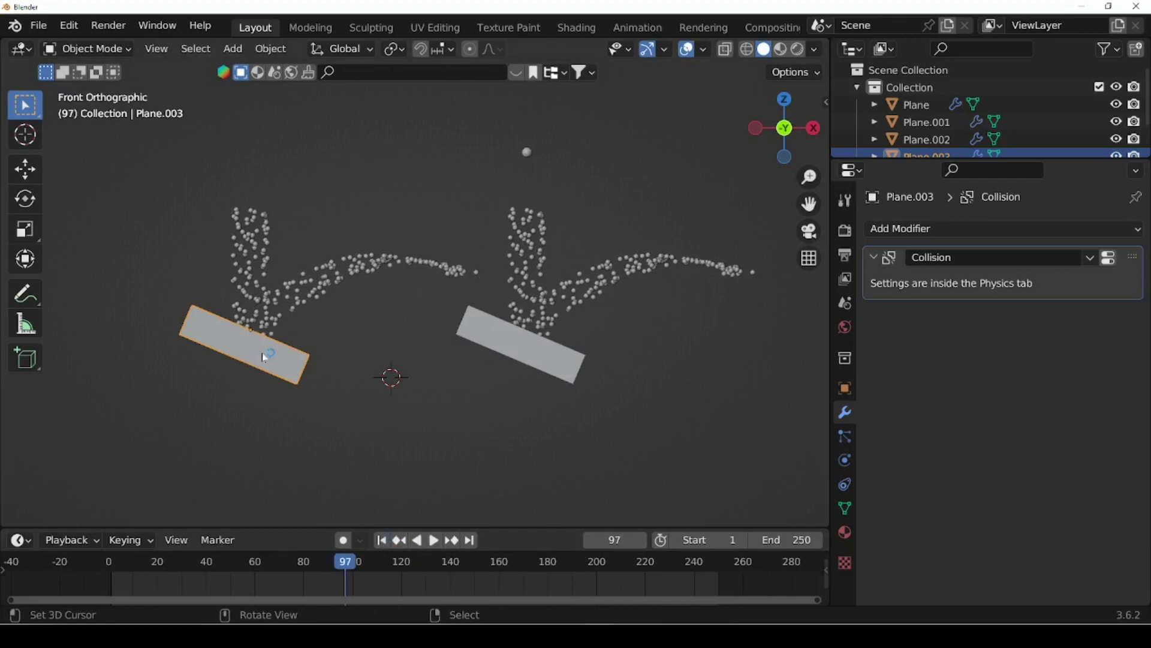
# Return to frame 1, switch to wireframe shading and set the particle Permeability of Plane.003's collision to 1
pyautogui.click(845, 461)
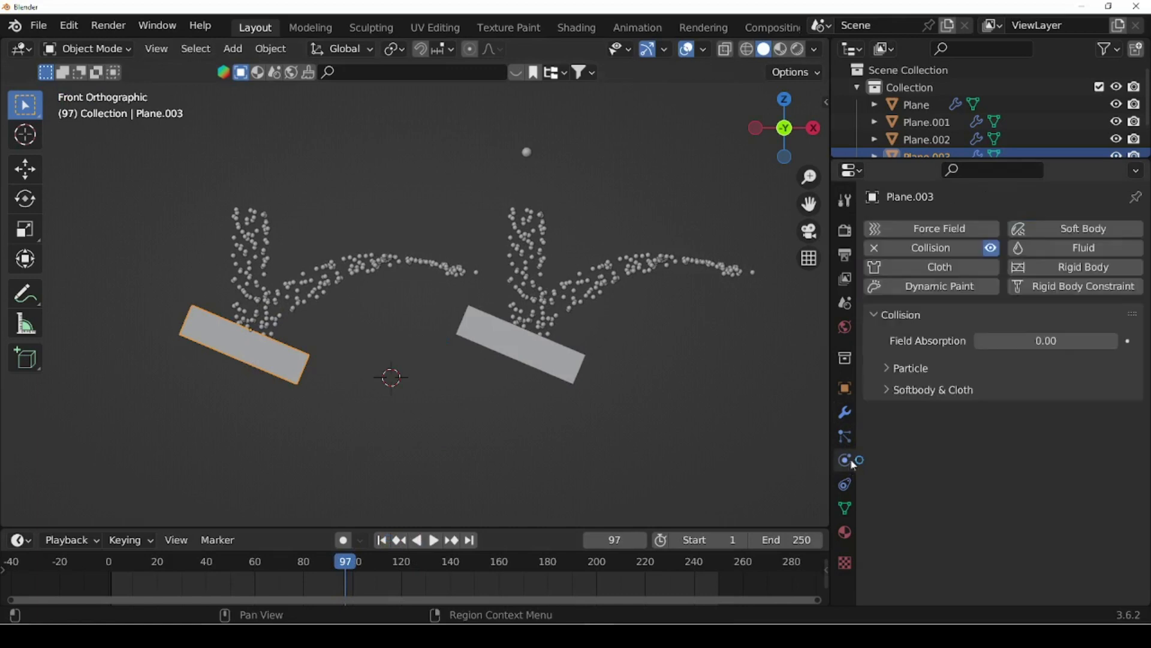
pyautogui.click(898, 370)
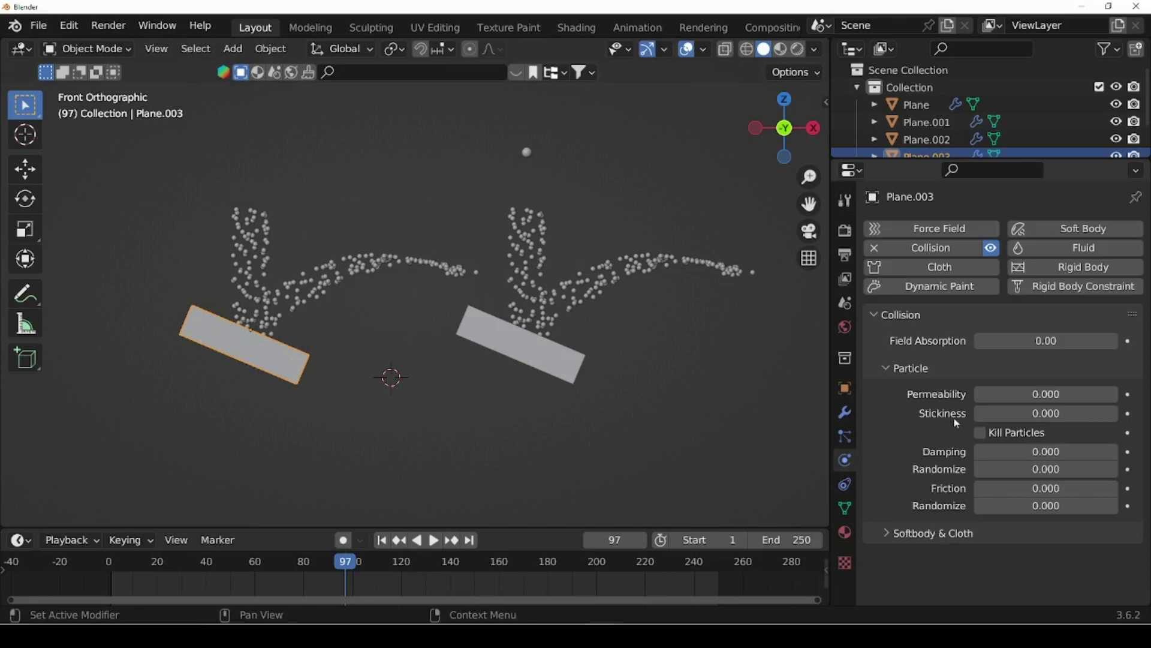
pyautogui.click(385, 543)
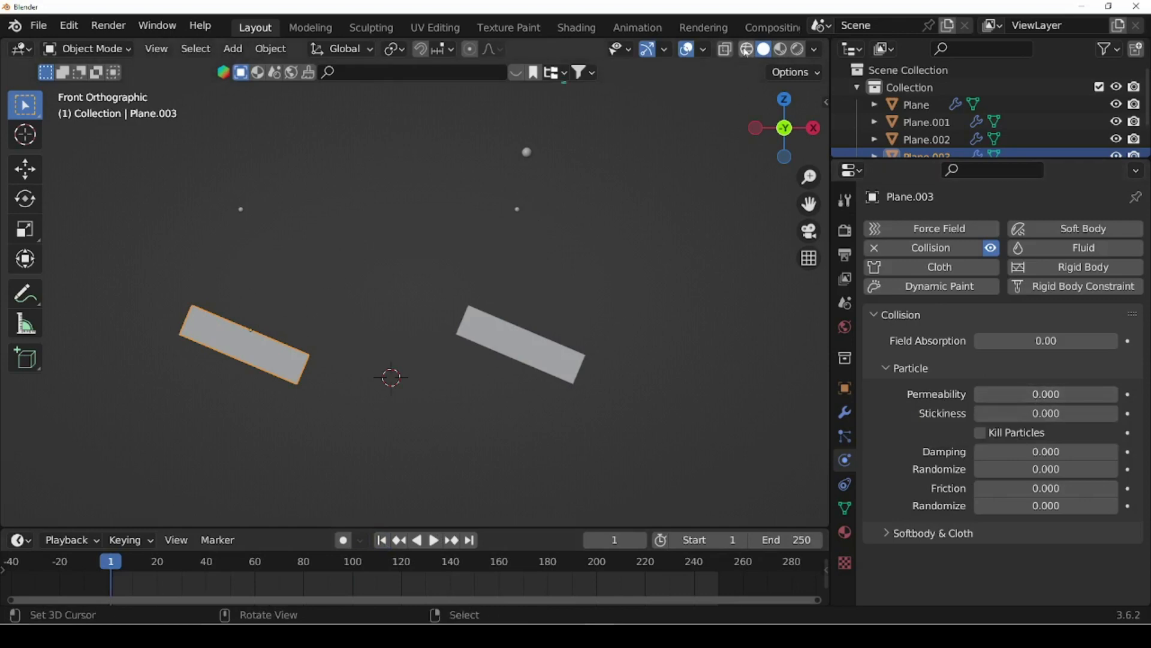
pyautogui.hotkey('shift', 'z')
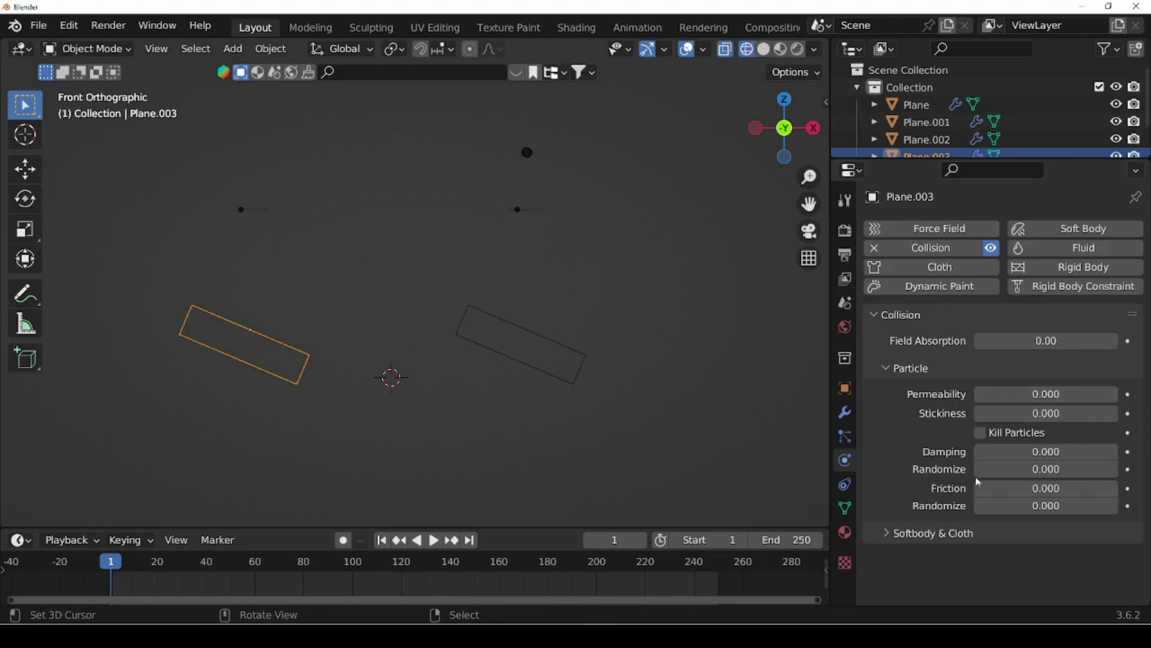
pyautogui.doubleClick(1038, 394)
pyautogui.write('1')
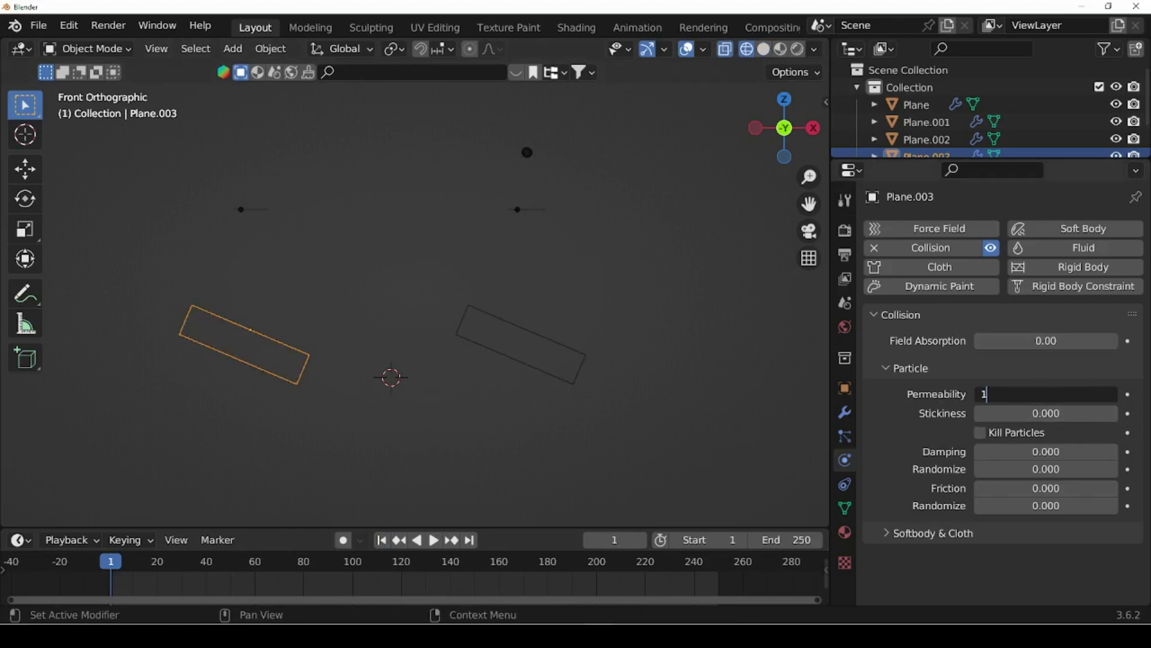
pyautogui.press('Return')
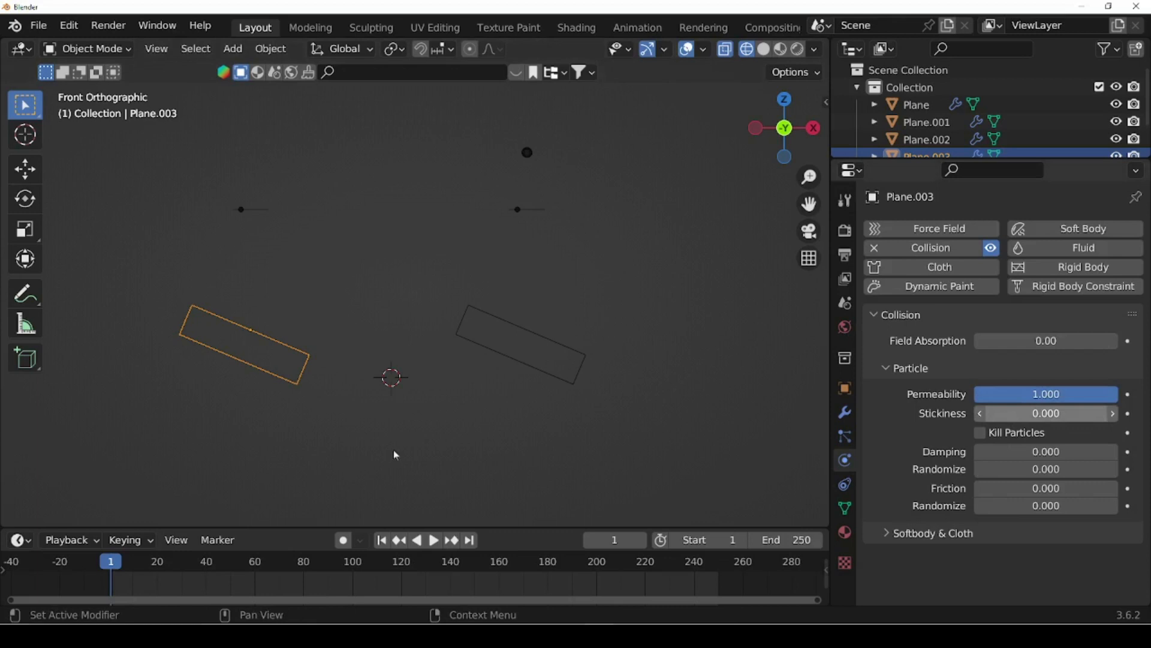
# Play the simulation, pause it once particles reach both blocks, and inspect them from below in solid shading
pyautogui.press('space')
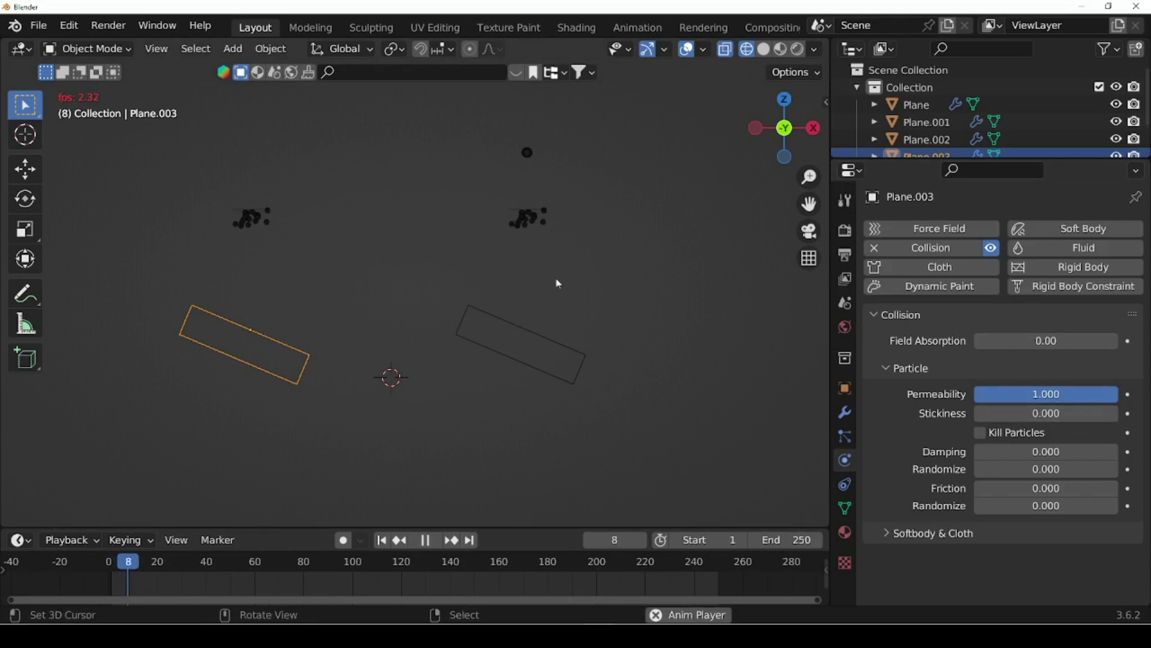
pyautogui.scroll(2, 536, 350)
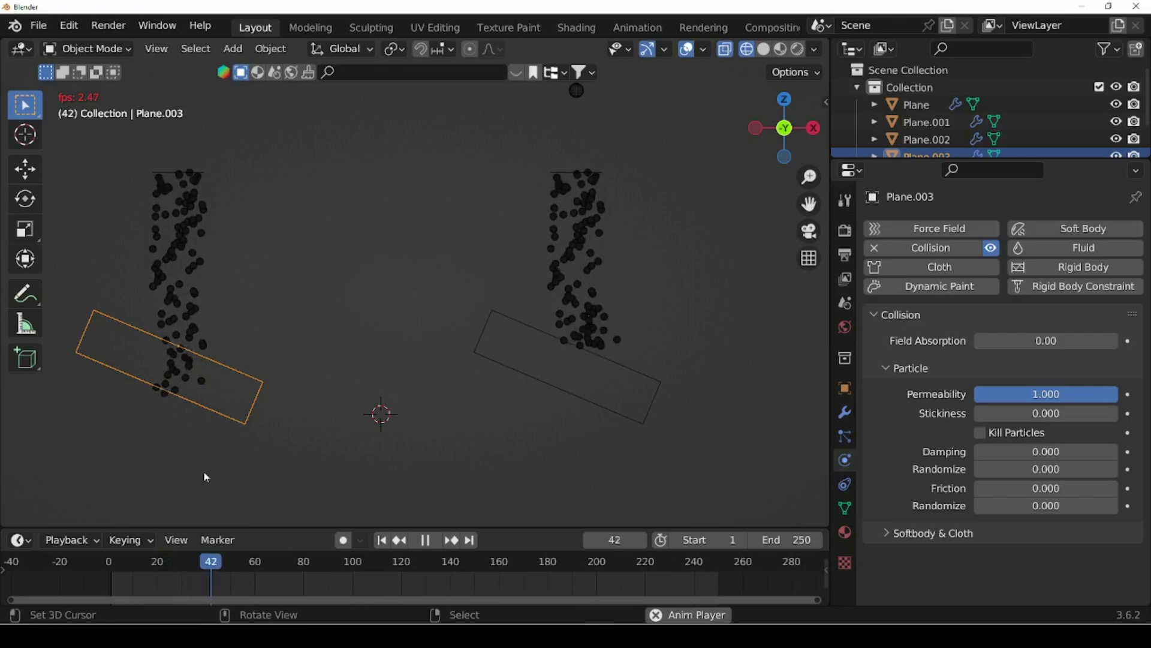
pyautogui.click(425, 539)
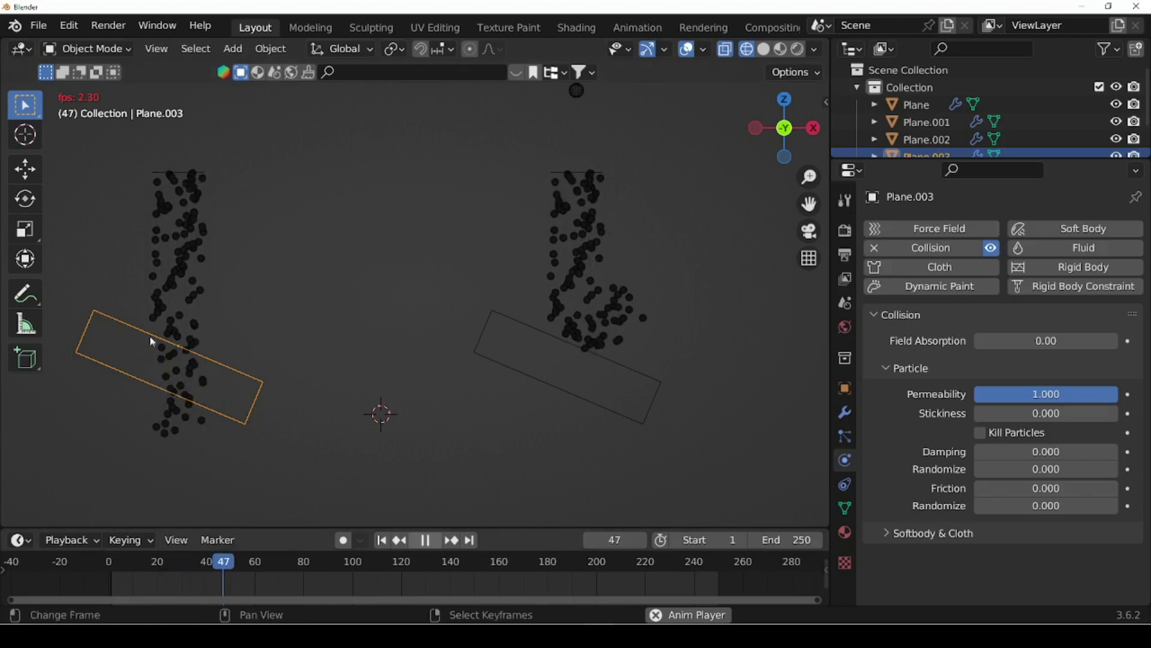
pyautogui.moveTo(257, 390); pyautogui.dragTo(599, 138, button='middle')
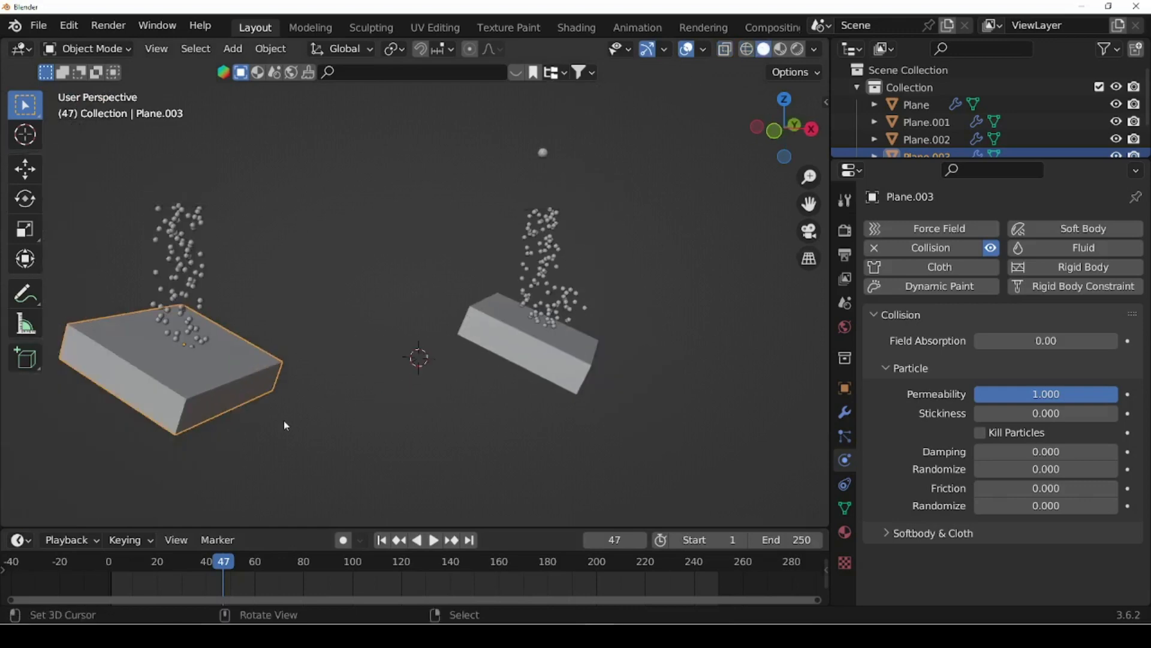
pyautogui.moveTo(285, 425); pyautogui.dragTo(349, 365, button='middle')
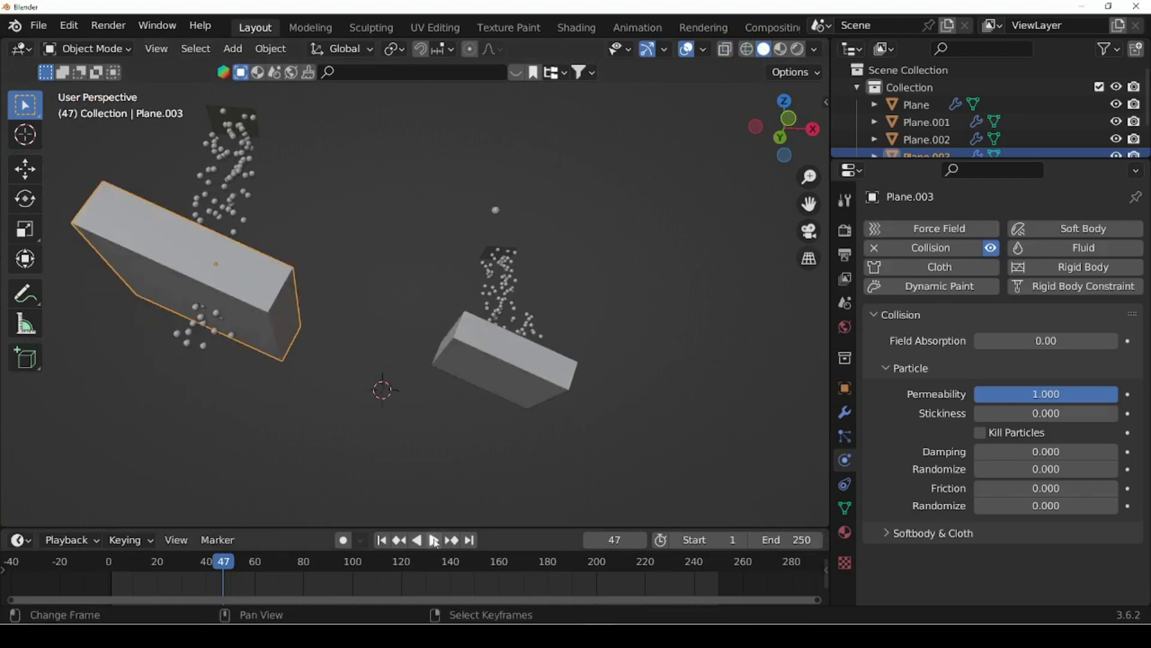
# Resume the simulation, compare the particles at both blocks in front wireframe view, stop and return to frame 1
pyautogui.press('space')
pyautogui.moveTo(445, 442); pyautogui.dragTo(420, 443, button='middle')
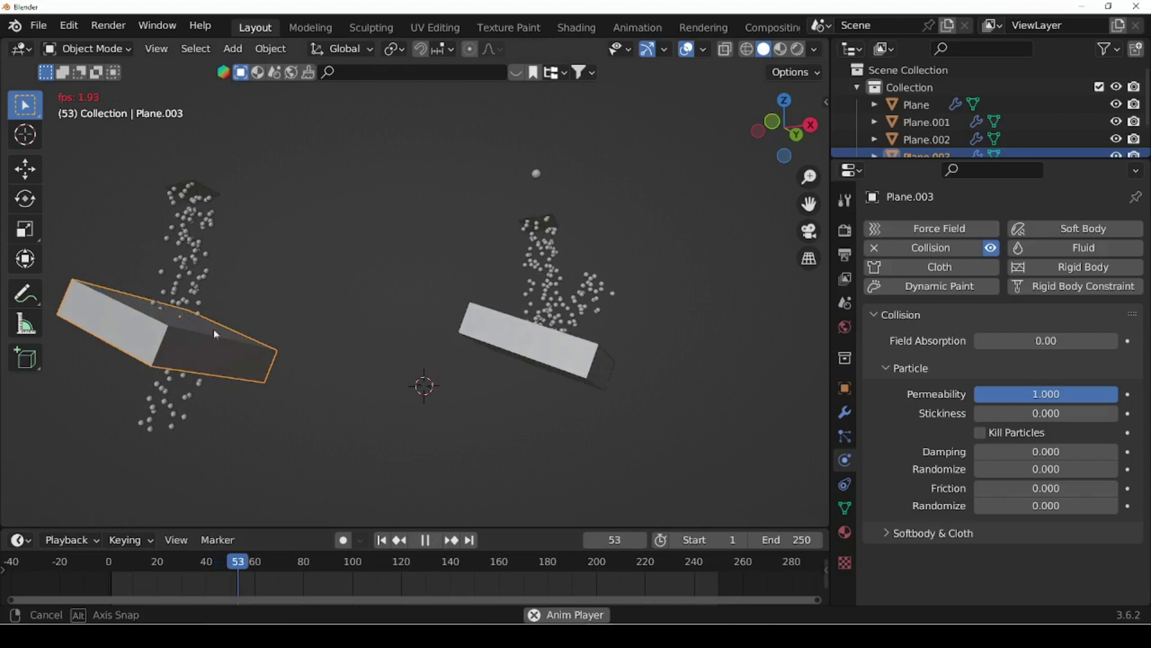
pyautogui.press('KP_1')
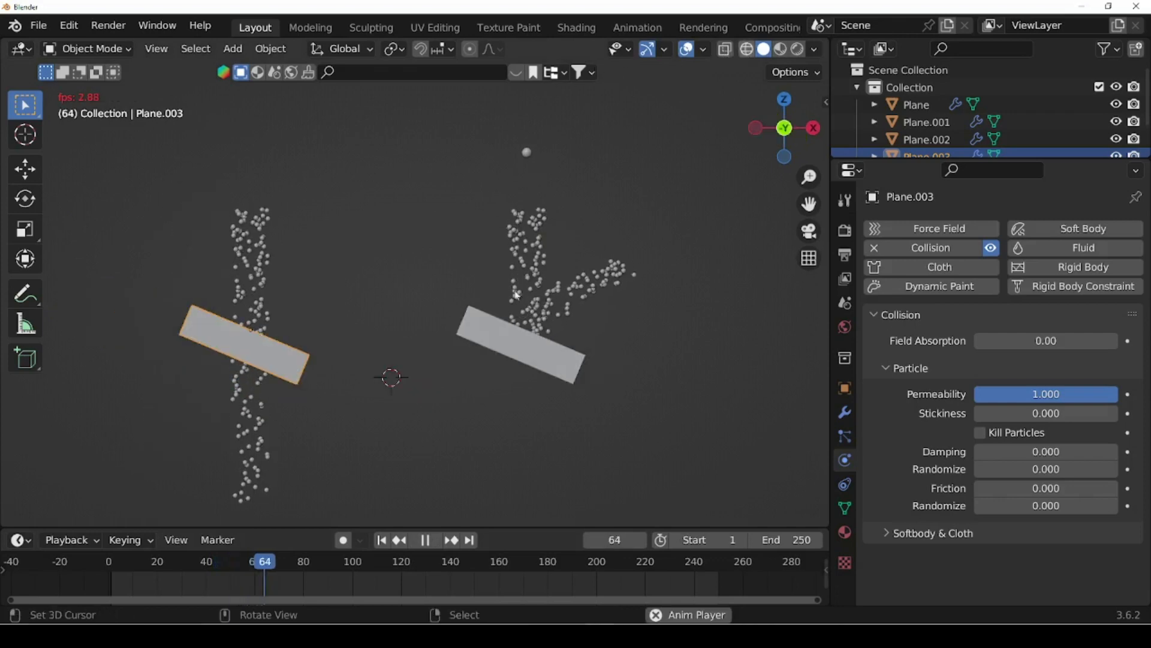
pyautogui.hotkey('alt', 'z')
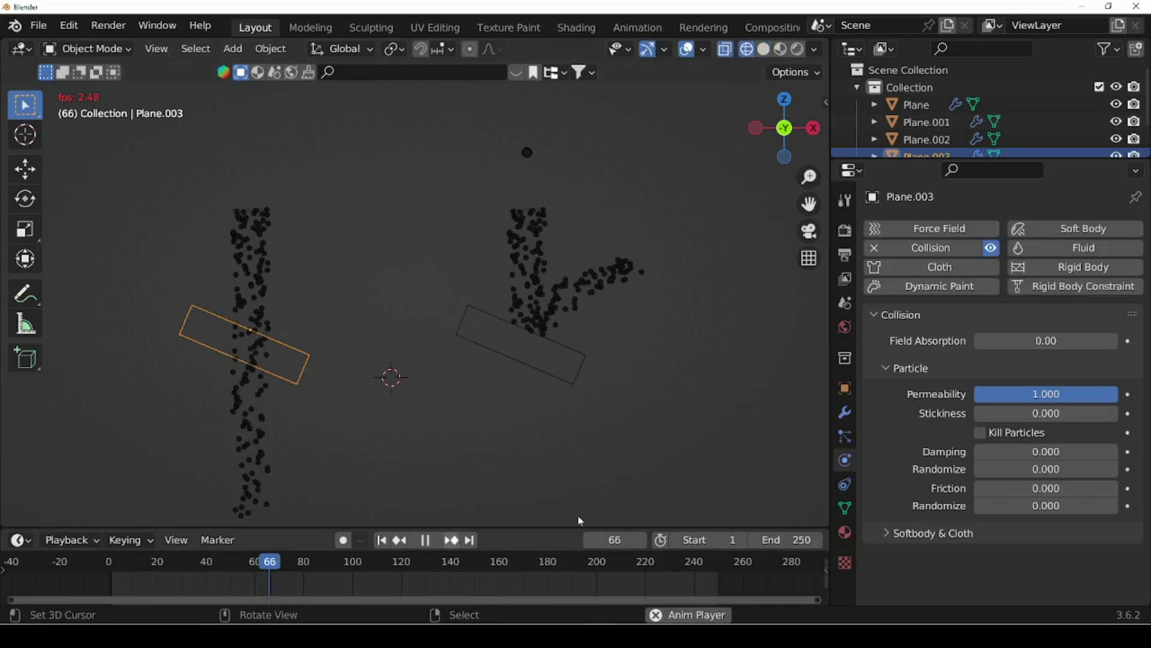
pyautogui.click(1063, 394)
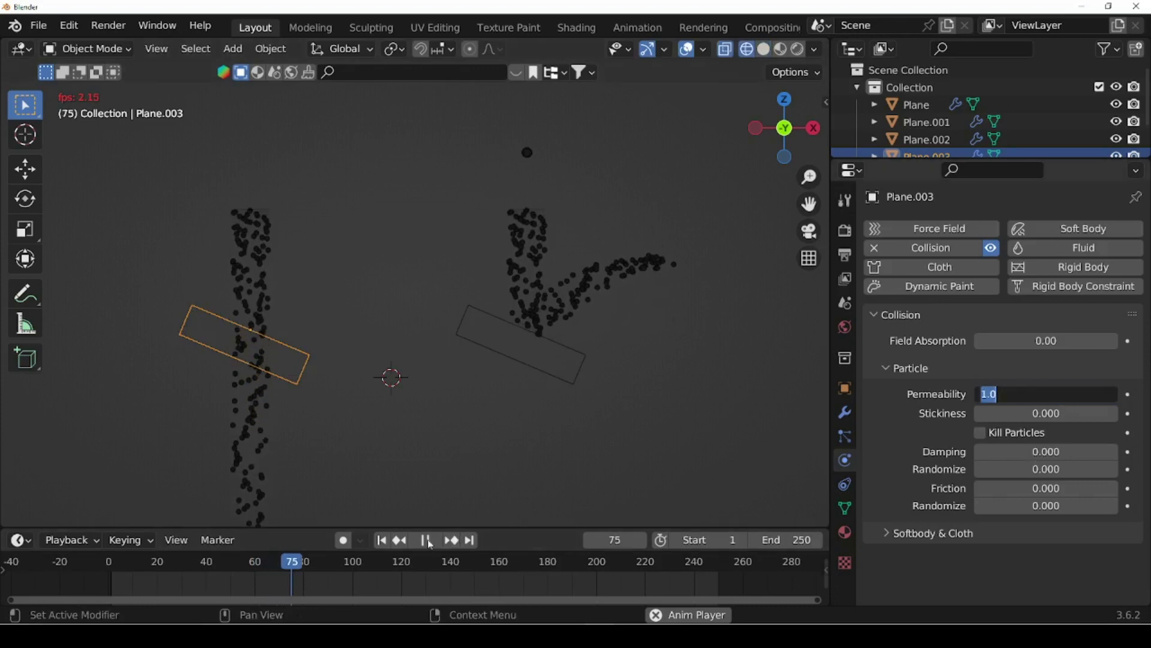
pyautogui.press('Return')
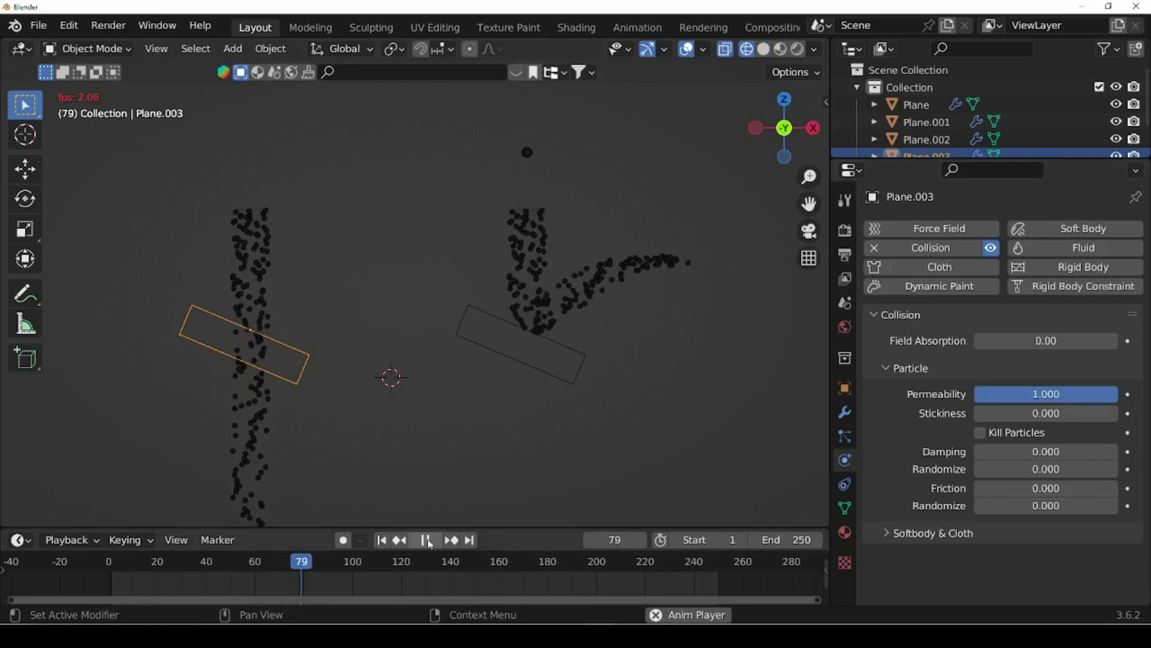
pyautogui.click(428, 541)
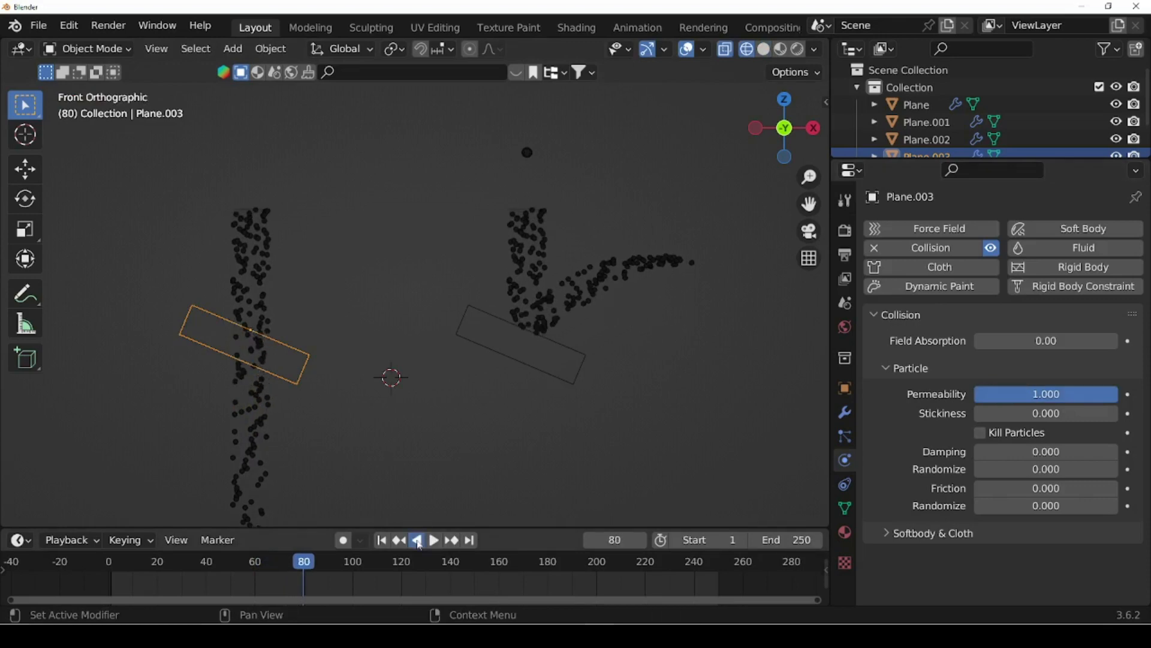
pyautogui.click(420, 542)
pyautogui.click(423, 543)
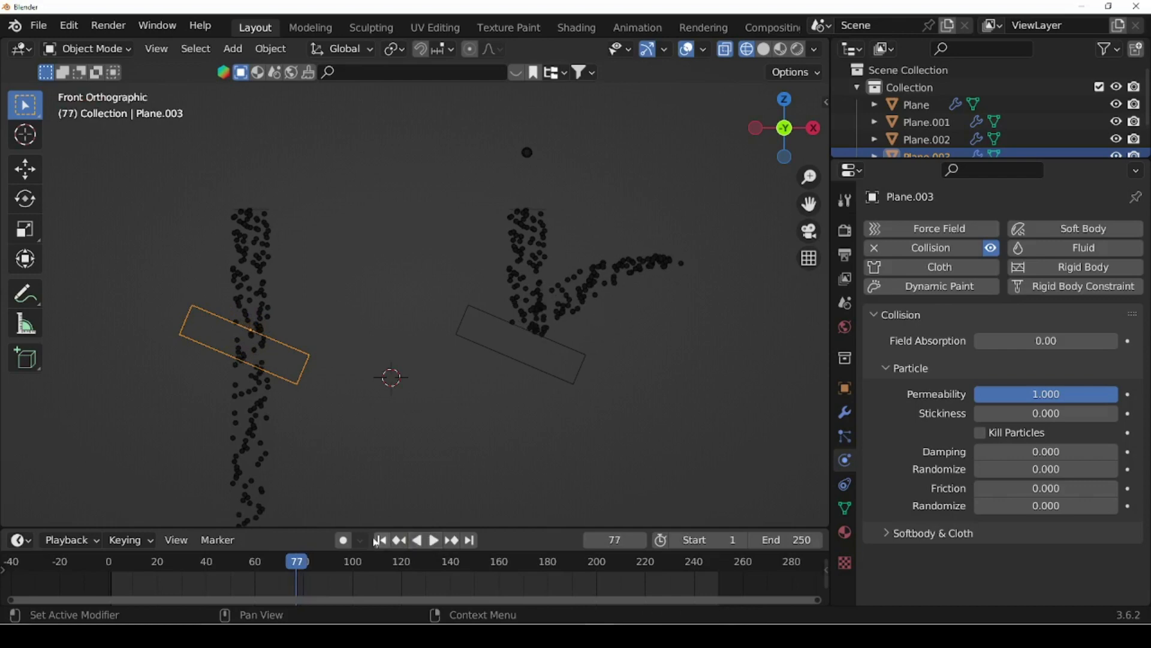
pyautogui.click(381, 540)
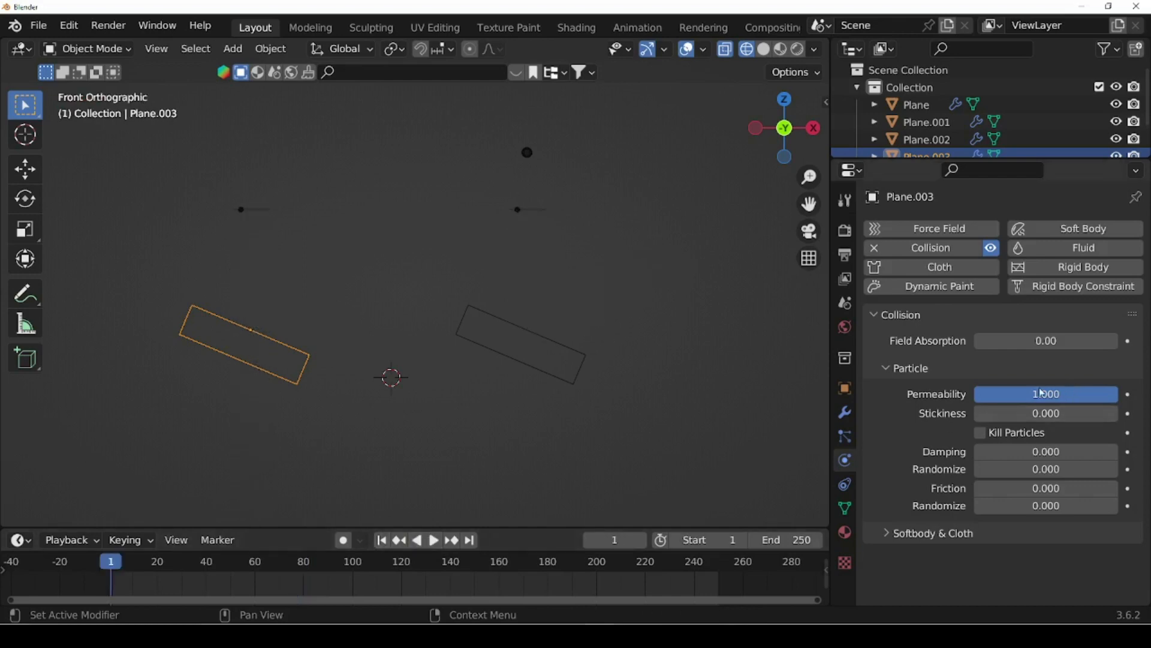
# Set Plane.003's particle Permeability to 0.5 and play the simulation from frame 1
pyautogui.click(1062, 395)
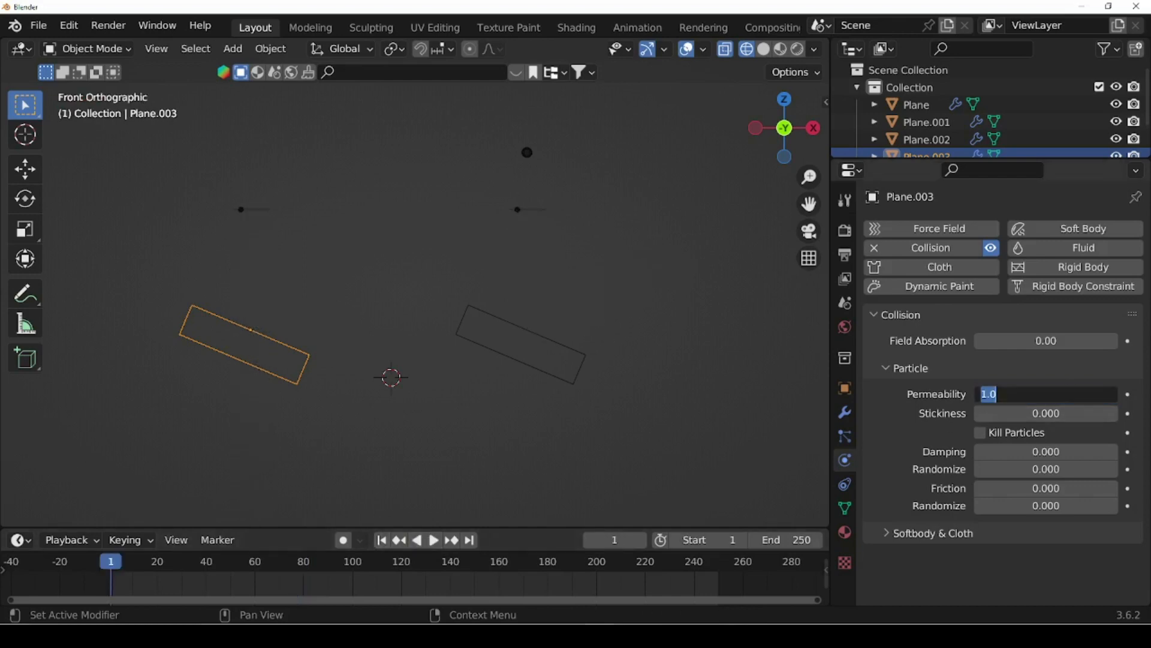
pyautogui.write('0.5')
pyautogui.press('Return')
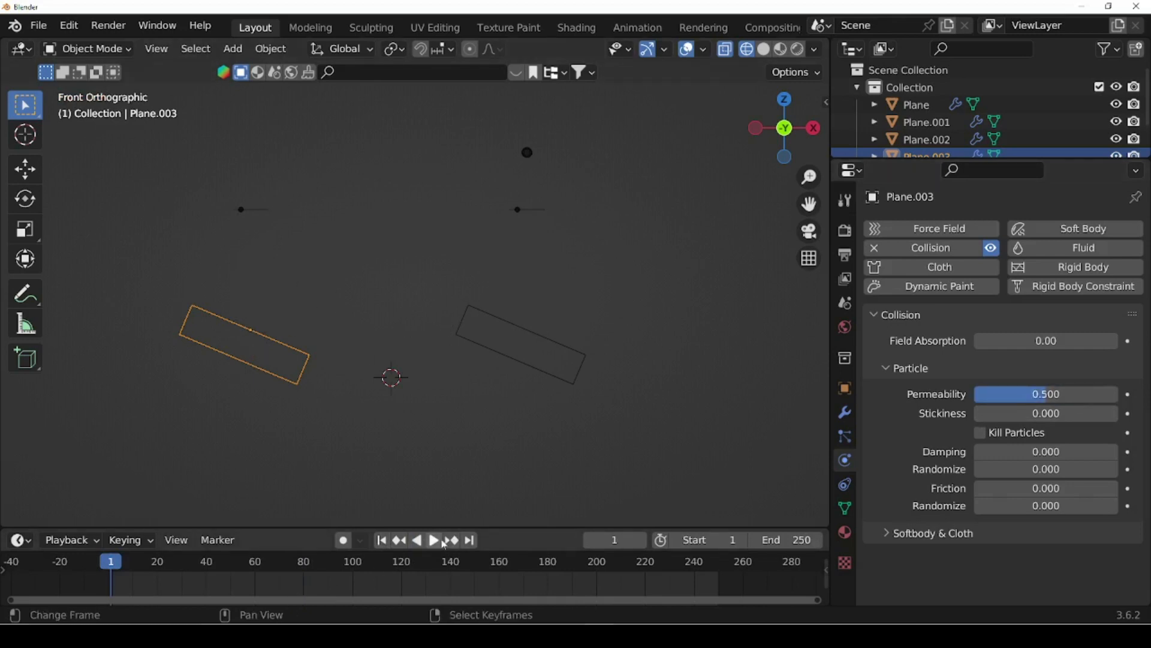
pyautogui.press('space')
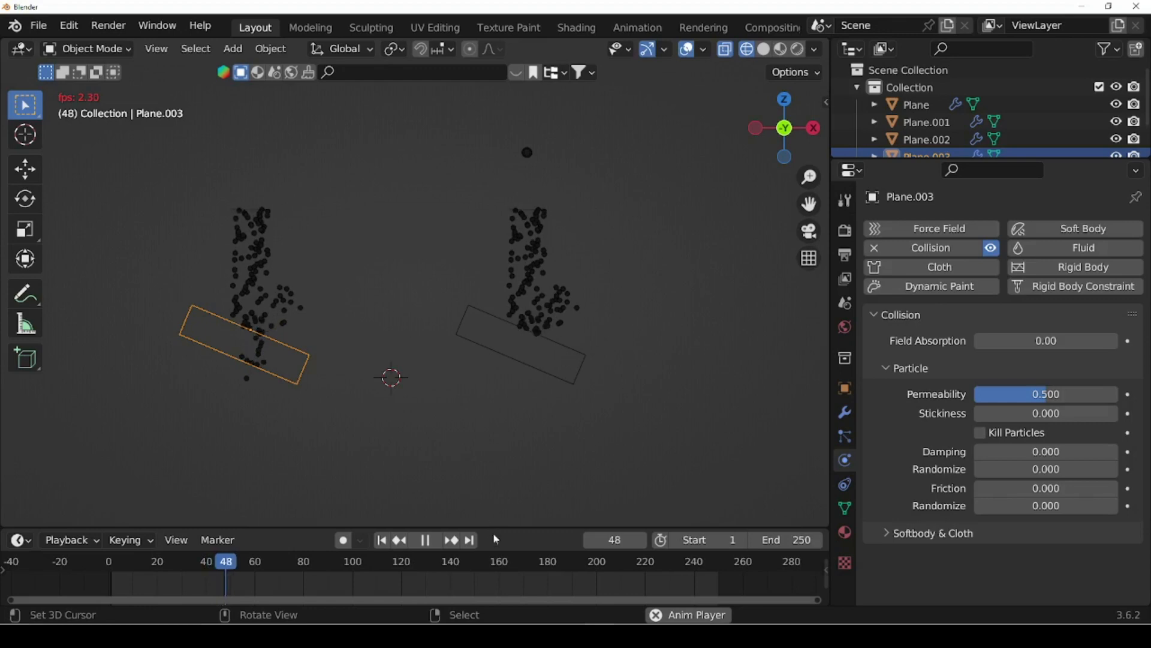
# Pause the simulation, reset Plane.003's particle Permeability to 0 and return to frame 1
pyautogui.click(425, 540)
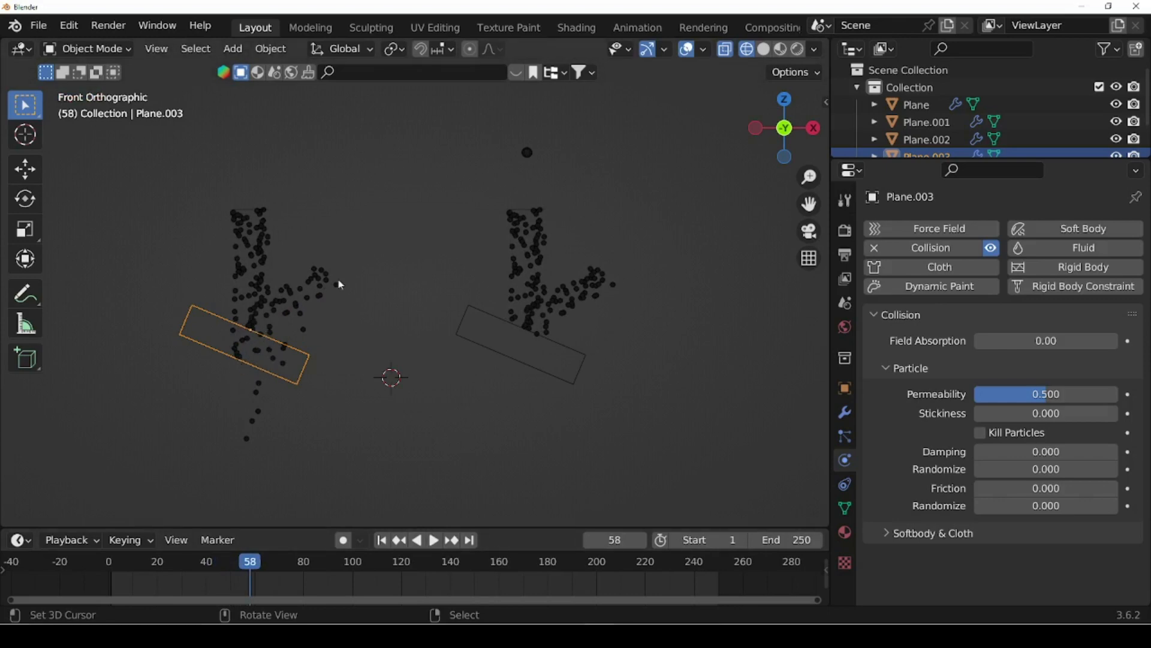
pyautogui.click(1047, 401)
pyautogui.write('0')
pyautogui.press('Return')
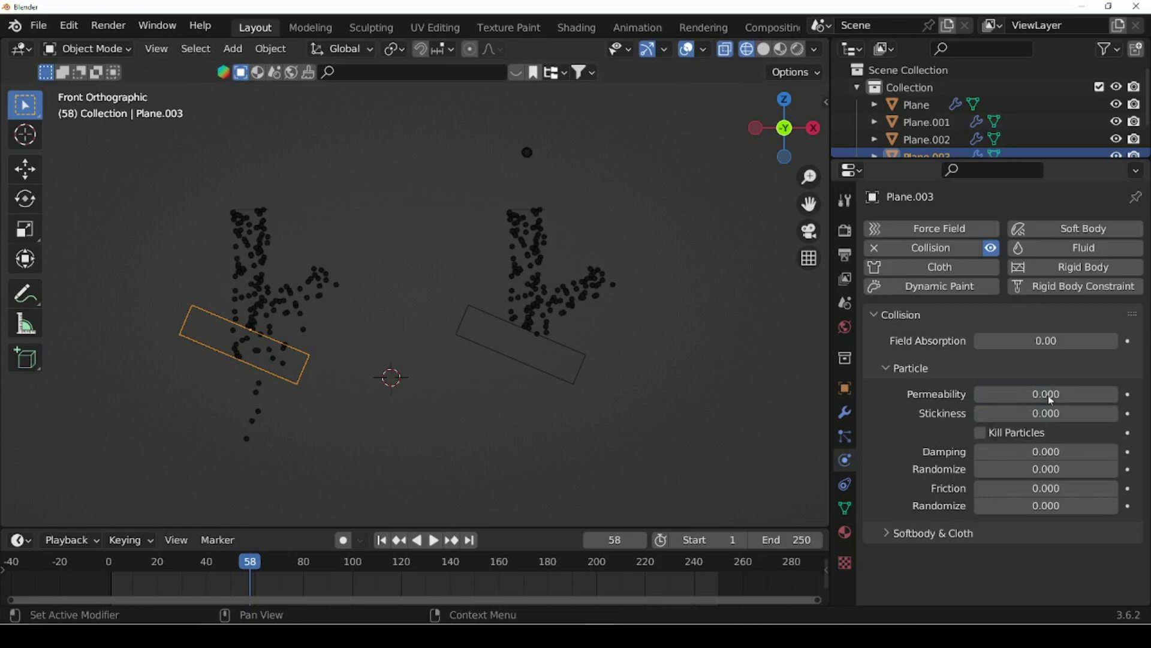
pyautogui.click(381, 540)
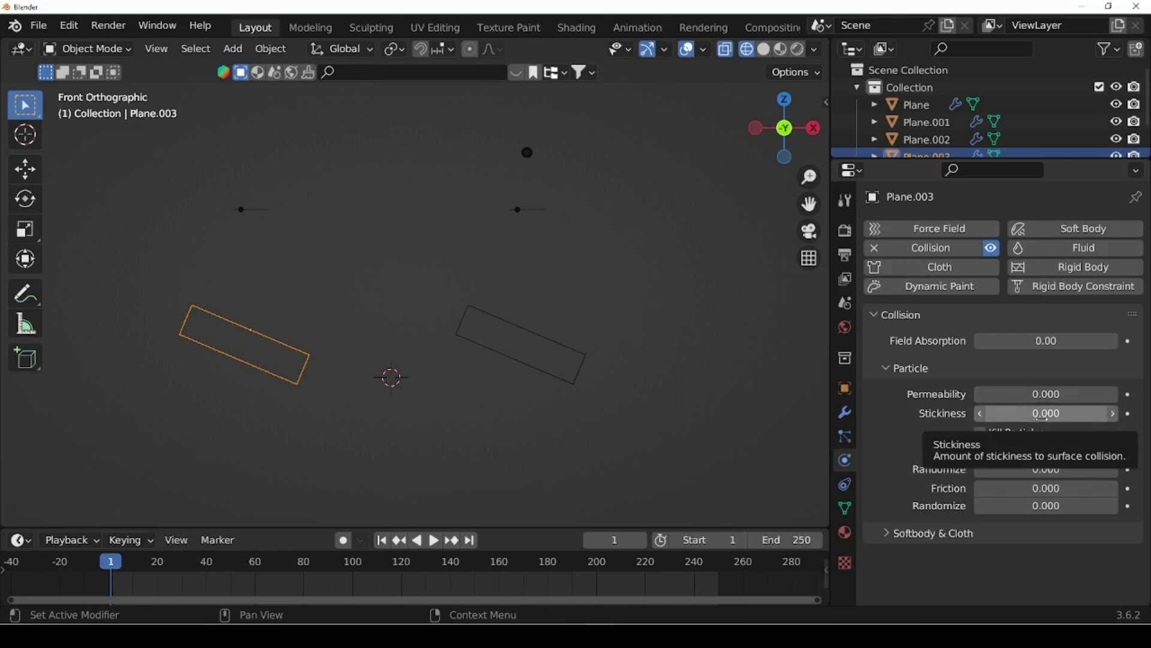
# Set Plane.003's particle Stickiness to 1, play the simulation until particles hit both blocks, and return to frame 1
pyautogui.click(996, 413)
pyautogui.write('1')
pyautogui.press('Return')
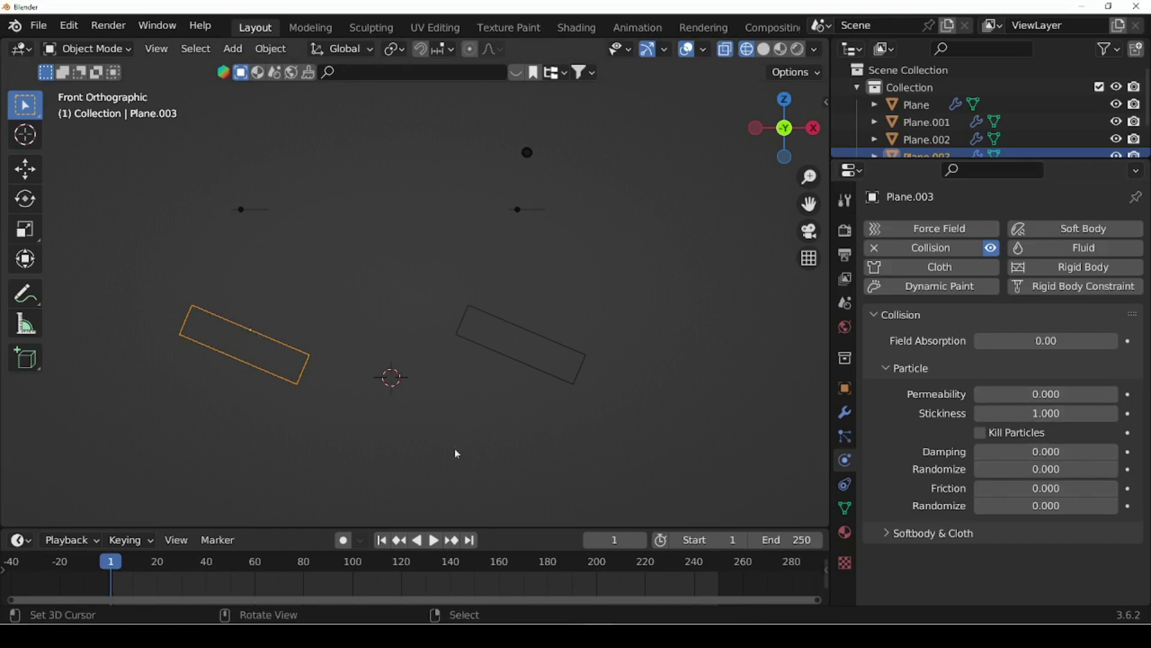
pyautogui.click(433, 540)
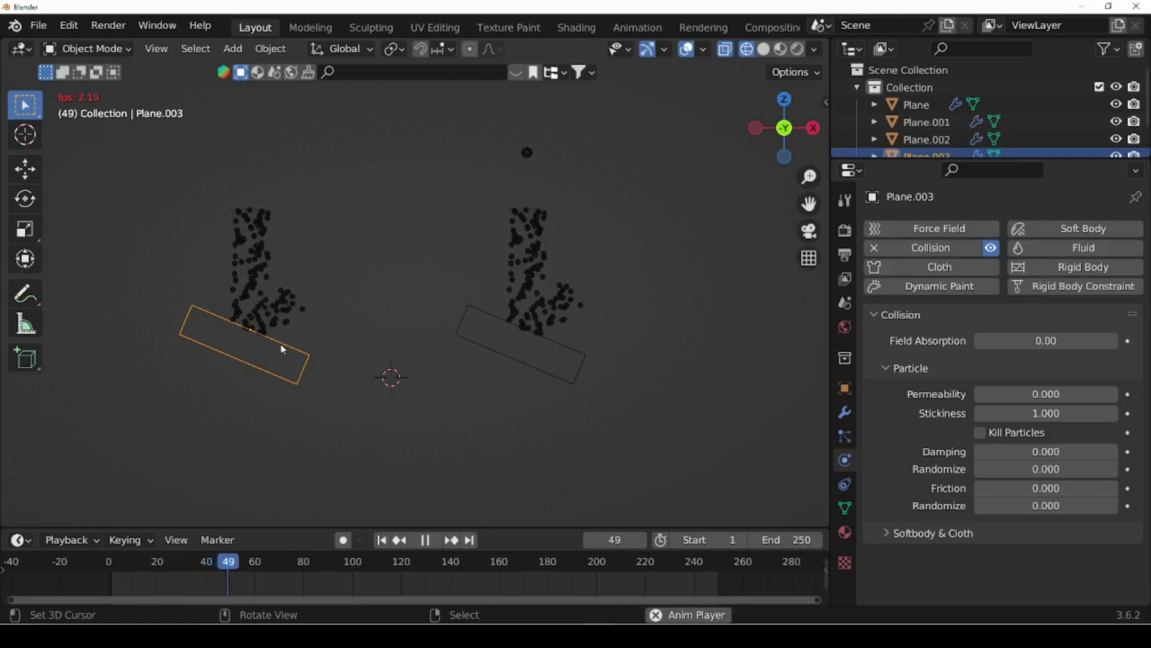
pyautogui.click(427, 541)
pyautogui.click(382, 540)
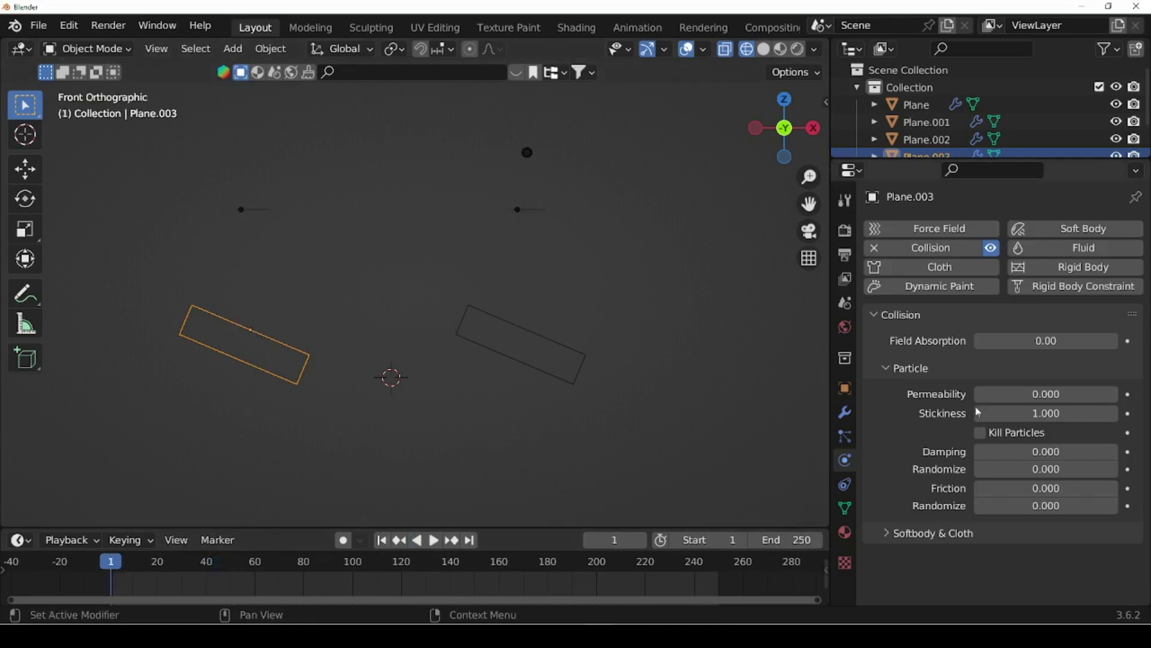
# Raise Plane.003's Stickiness to 10, play the simulation, inspect the particles on both blocks in solid perspective view, and pause
pyautogui.moveTo(1046, 414); pyautogui.dragTo(1026, 423)
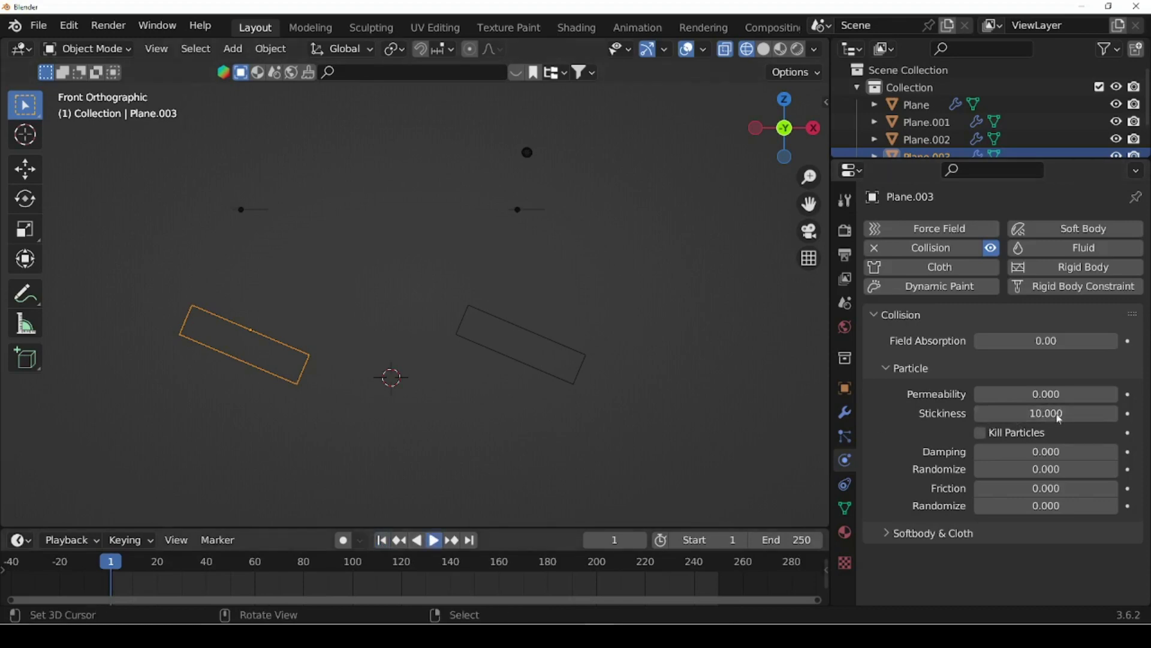
pyautogui.press('space')
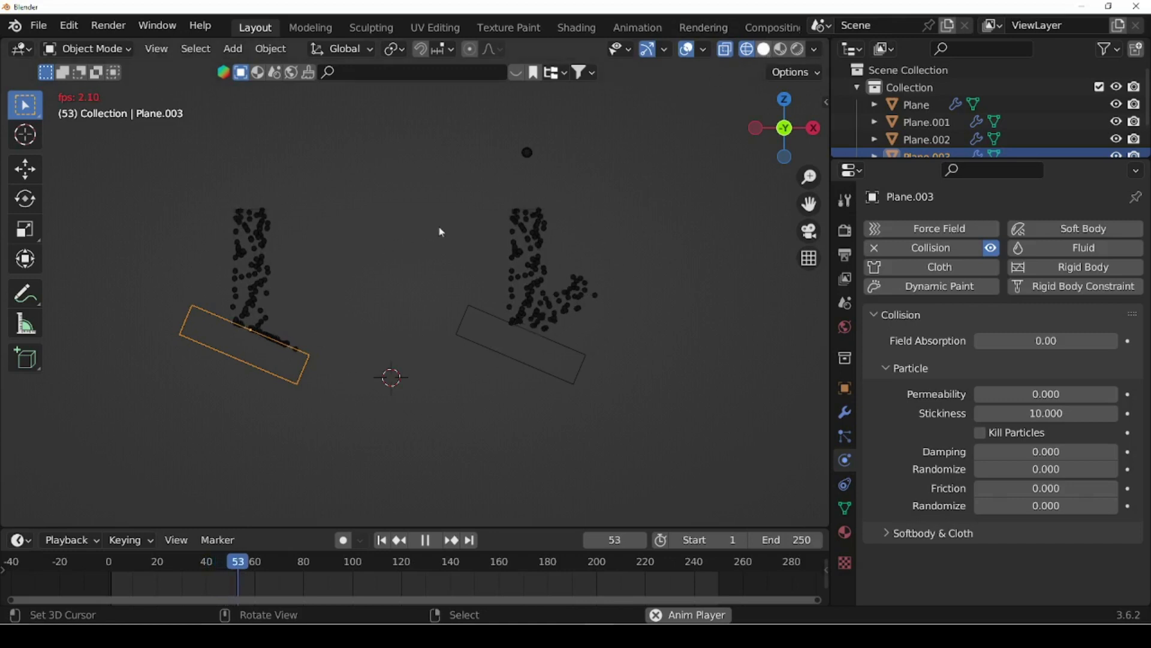
pyautogui.moveTo(435, 238); pyautogui.dragTo(215, 350, button='middle')
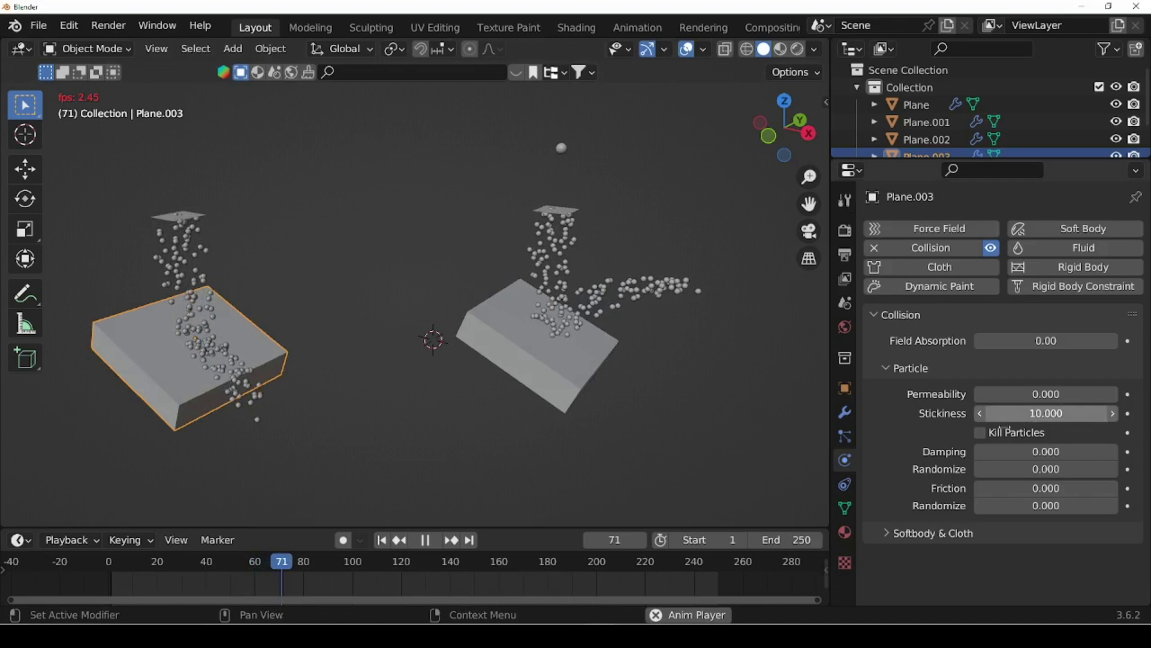
pyautogui.click(425, 541)
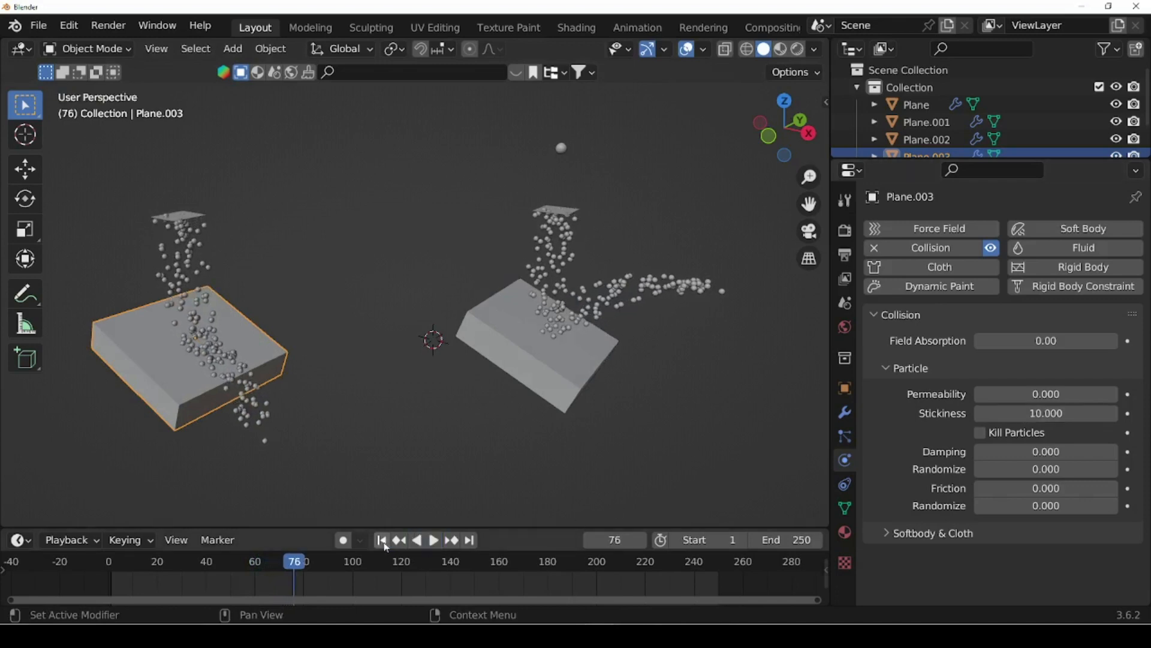
# Return to frame 1 and reset Plane.003's particle Stickiness to 0
pyautogui.hotkey('shift', 'Left')
pyautogui.click(1046, 413)
pyautogui.write('0')
pyautogui.press('Return')
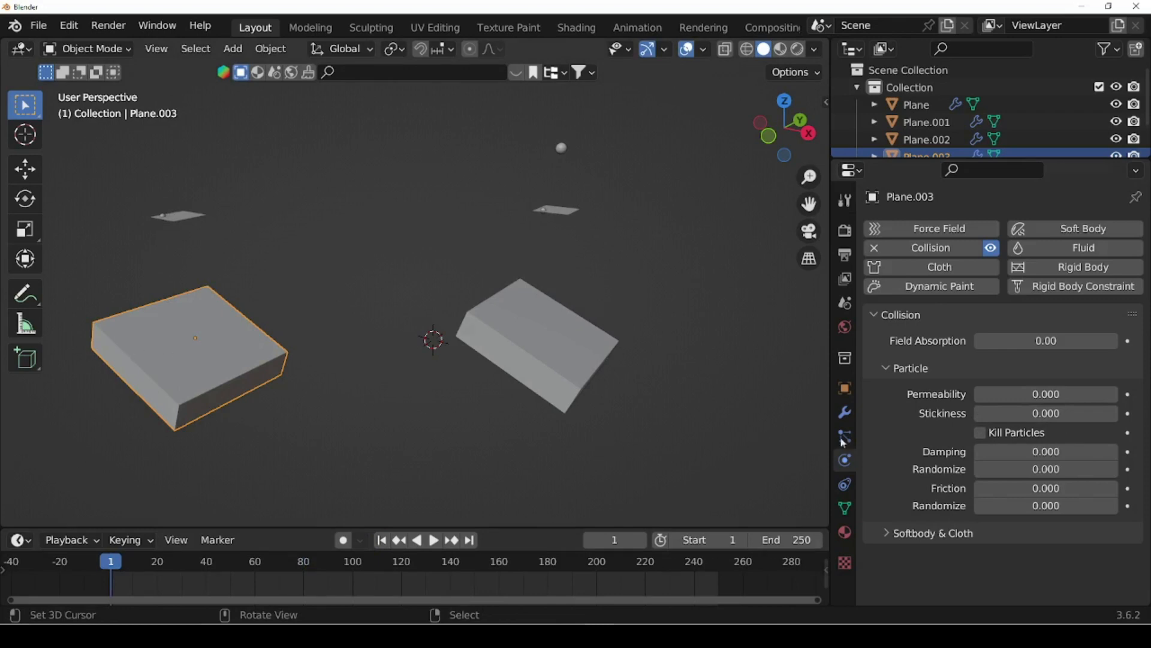
# Enable Kill Particles on Plane.003's collision, play the simulation, compare both blocks from the front, and pause
pyautogui.click(979, 432)
pyautogui.click(434, 541)
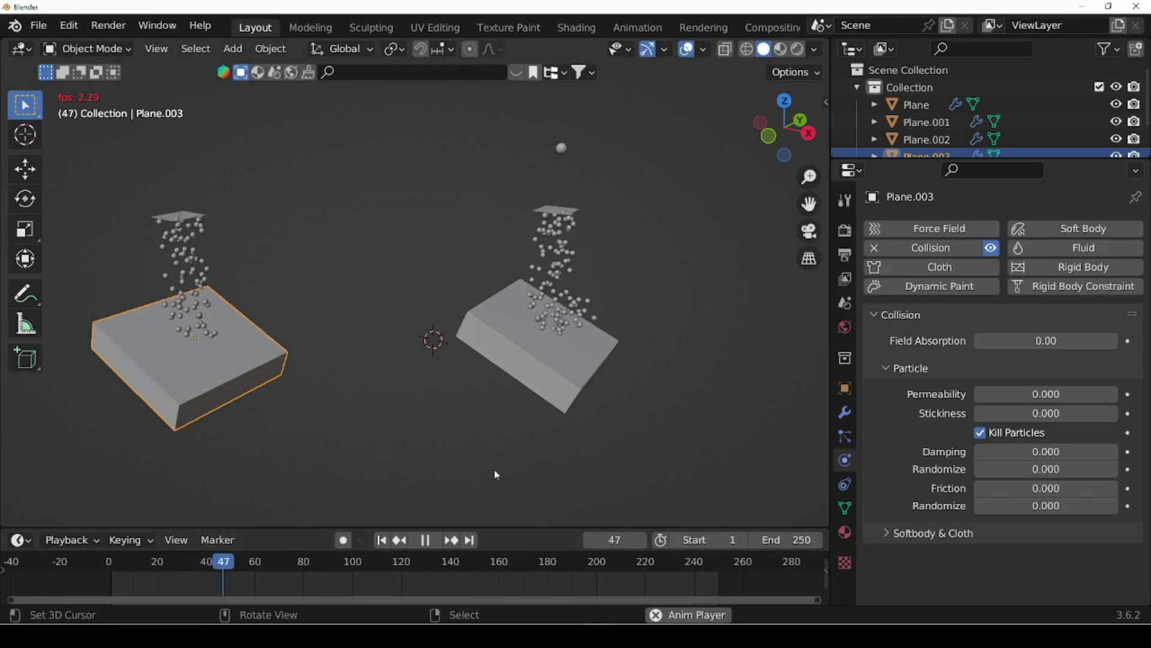
pyautogui.press('KP_1')
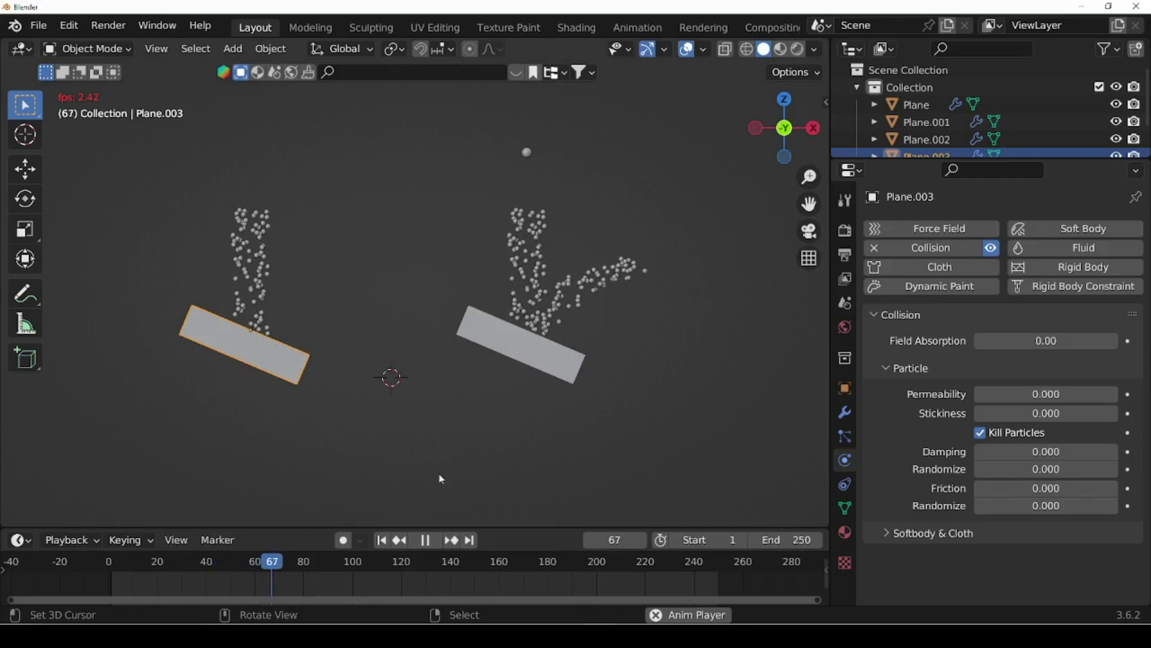
pyautogui.click(426, 540)
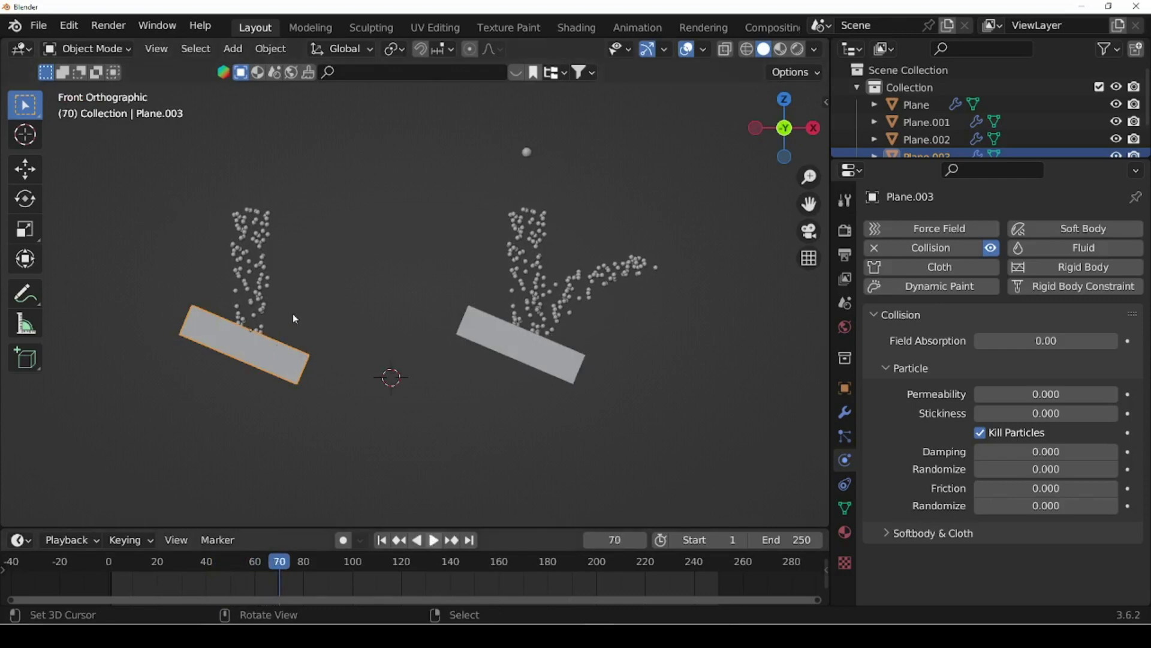
# Disable Kill Particles on Plane.003 and set its particle Damping to 1 at frame 1
pyautogui.click(981, 433)
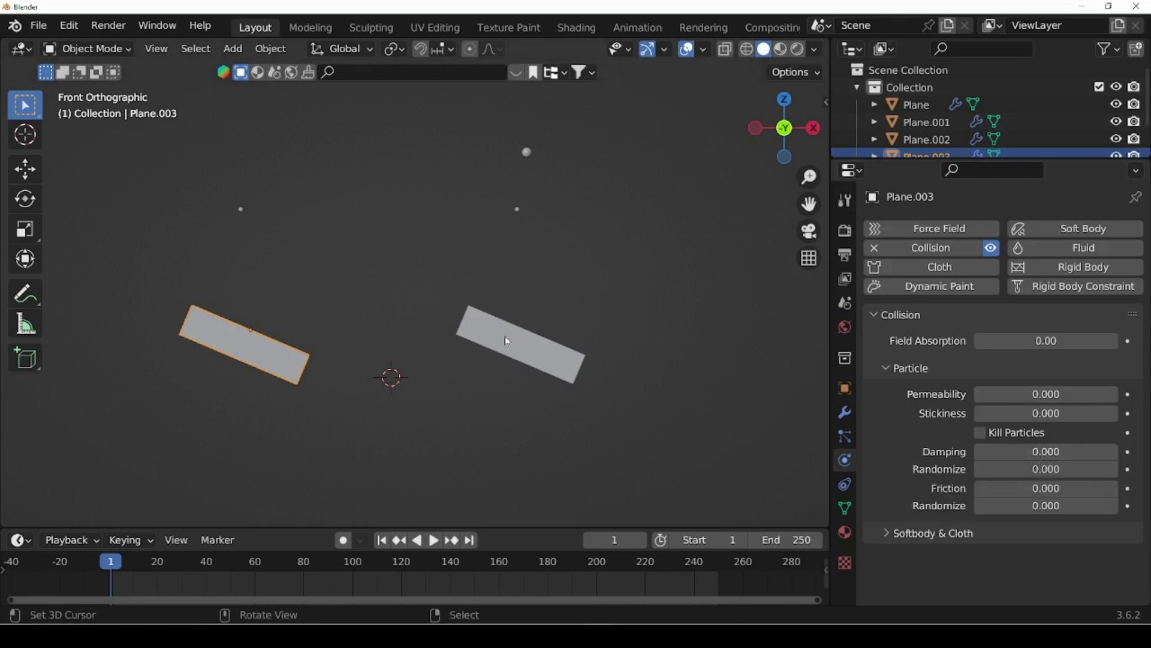
pyautogui.click(1048, 454)
pyautogui.write('1')
pyautogui.press('Return')
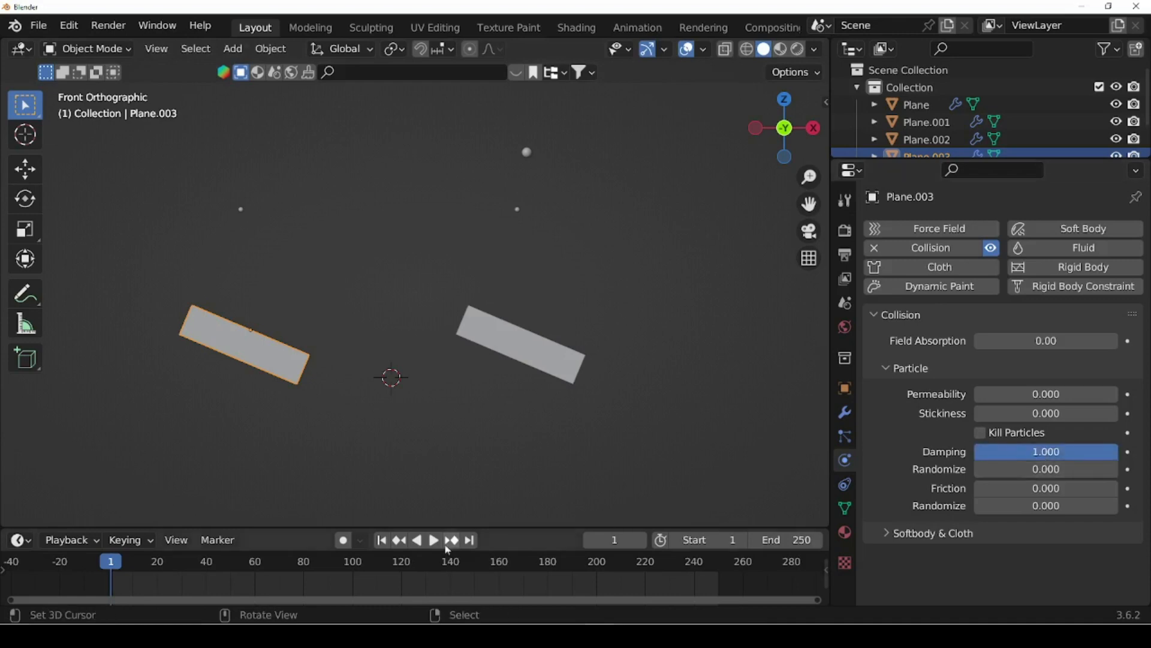
# Play the simulation, pause it once particles reach both blocks, and inspect the damped particles in perspective view
pyautogui.press('space')
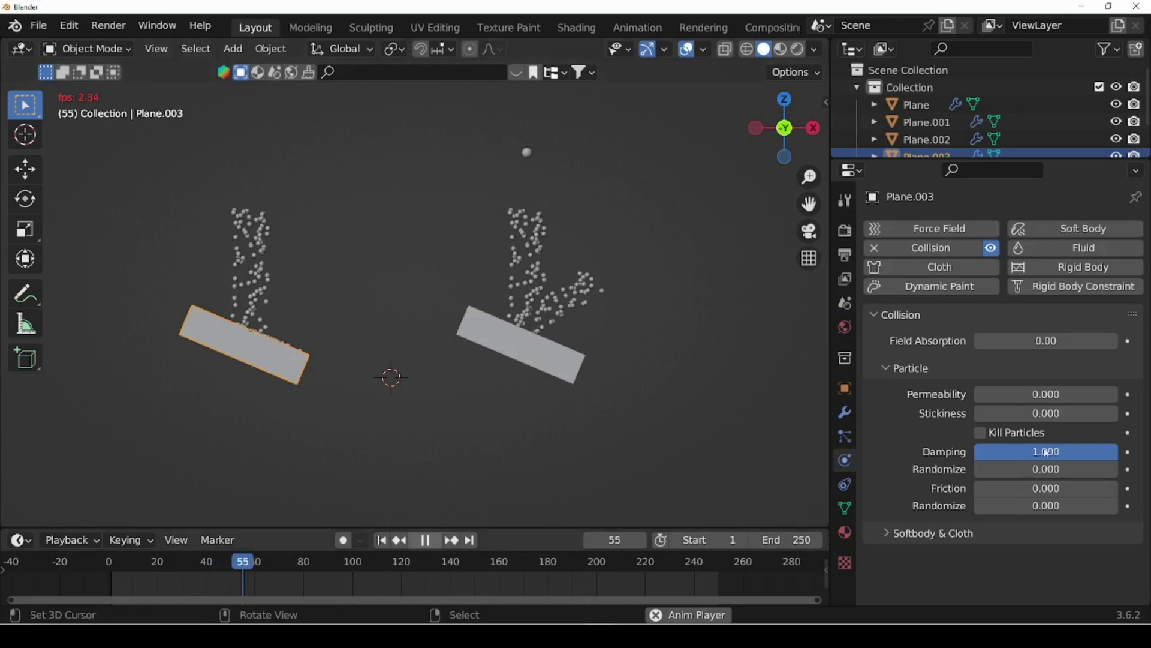
pyautogui.press('space')
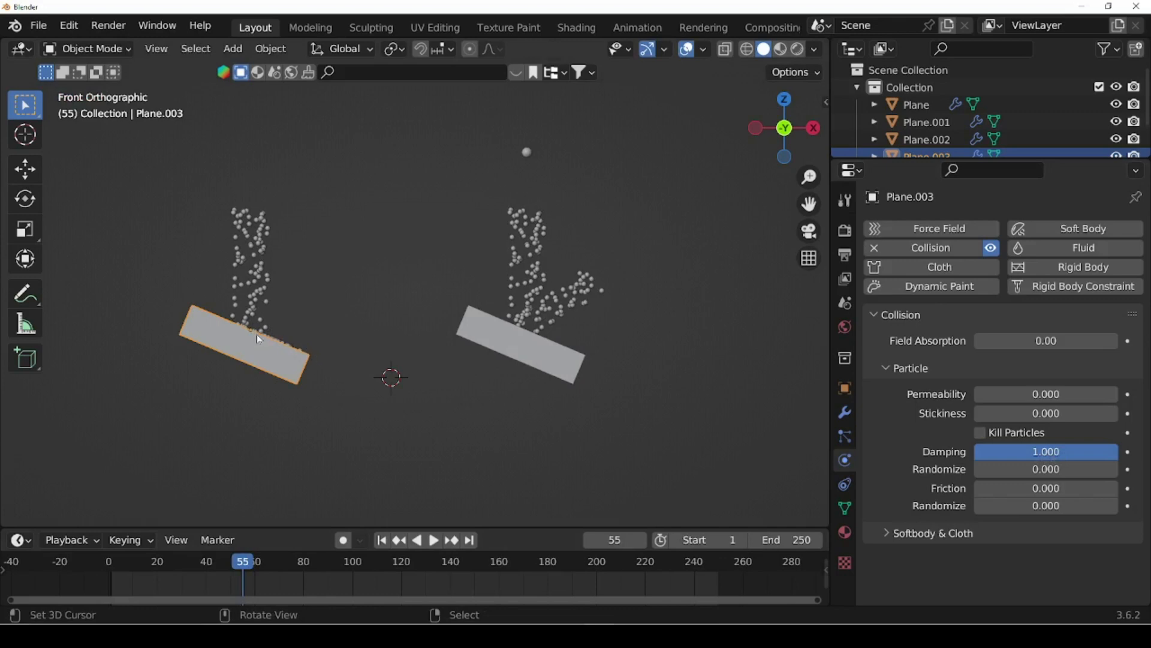
pyautogui.moveTo(360, 413); pyautogui.dragTo(219, 370, button='middle')
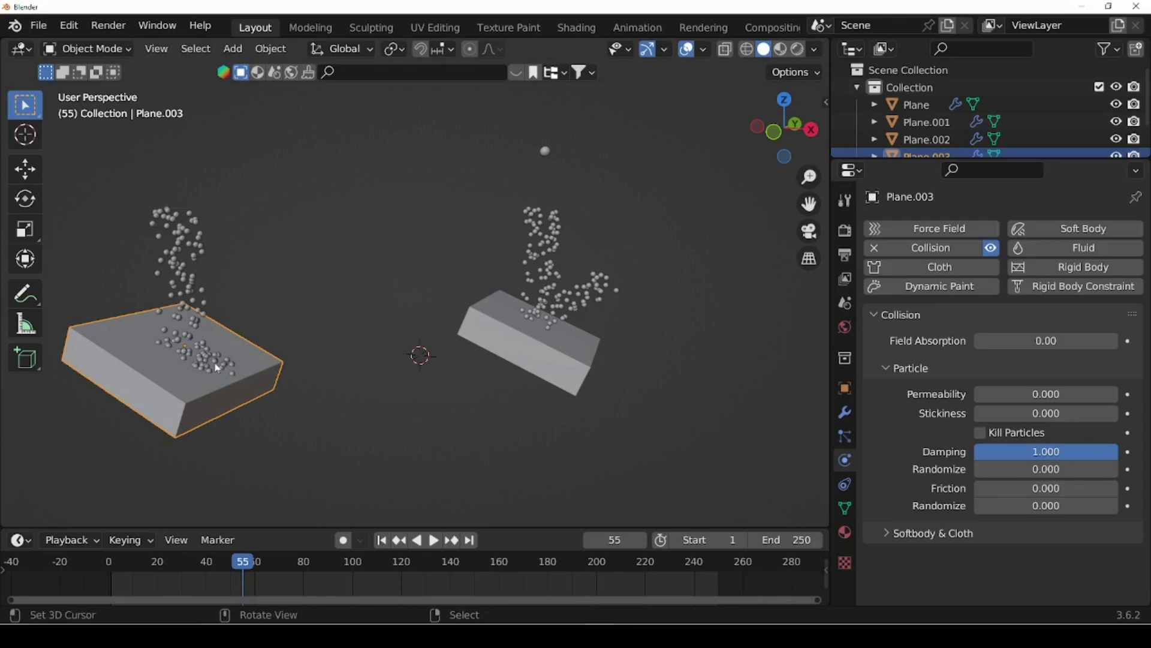
# Set Plane.003's Damping Randomize to 1 and return to frame 1 in front view
pyautogui.click(1041, 469)
pyautogui.write('1')
pyautogui.press('Return')
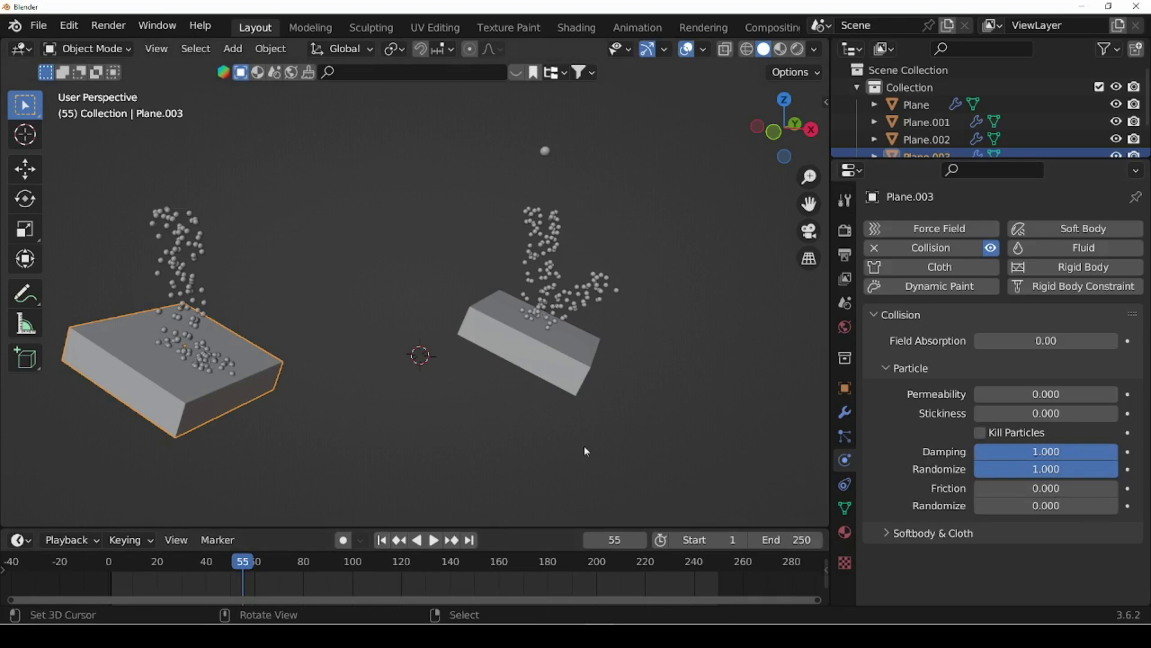
pyautogui.press('KP_1')
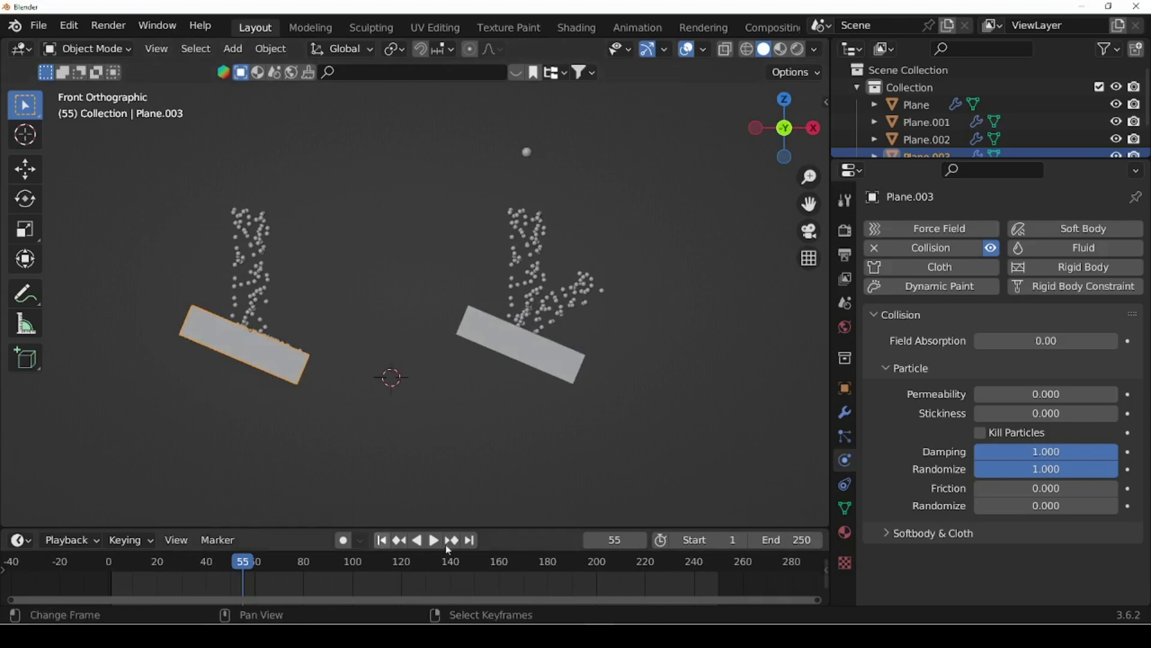
pyautogui.hotkey('shift', 'Left')
# Play the simulation to about frame 92, pause it, and inspect the randomly damped particles in perspective view
pyautogui.press('space')
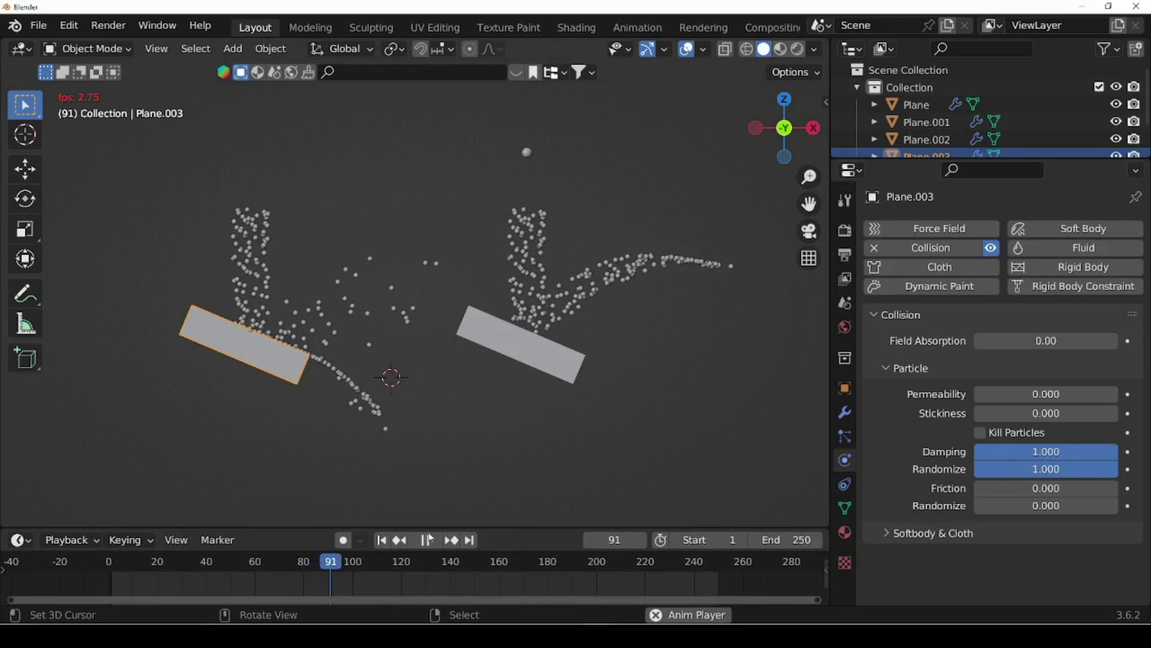
pyautogui.press('space')
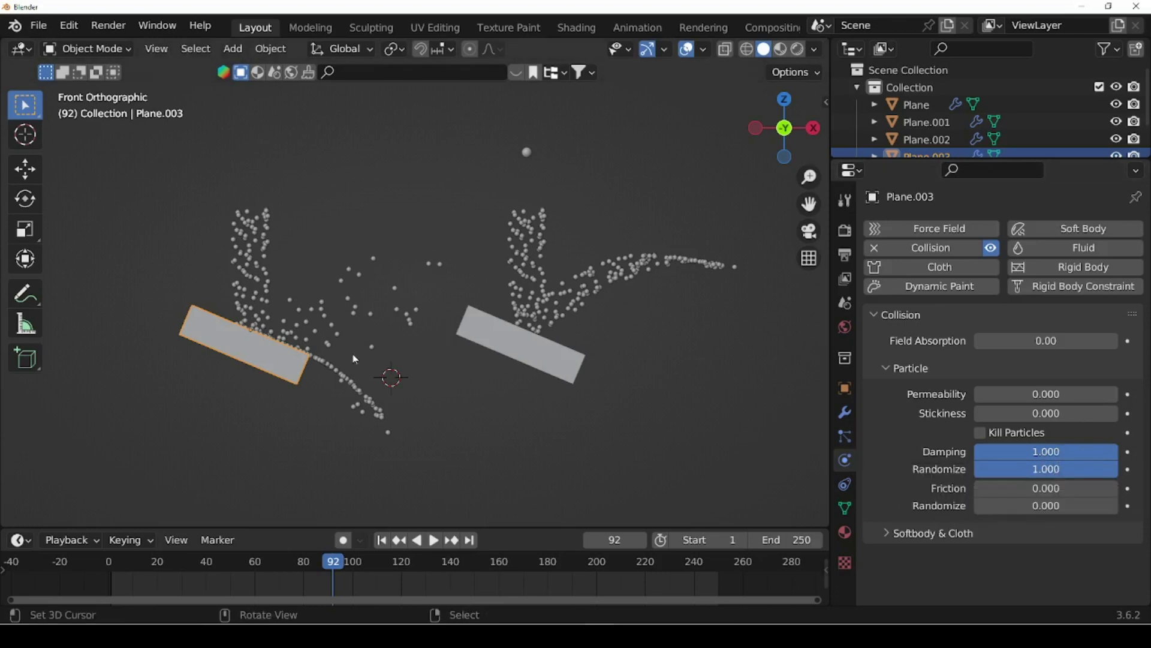
pyautogui.moveTo(507, 397); pyautogui.dragTo(276, 383, button='middle')
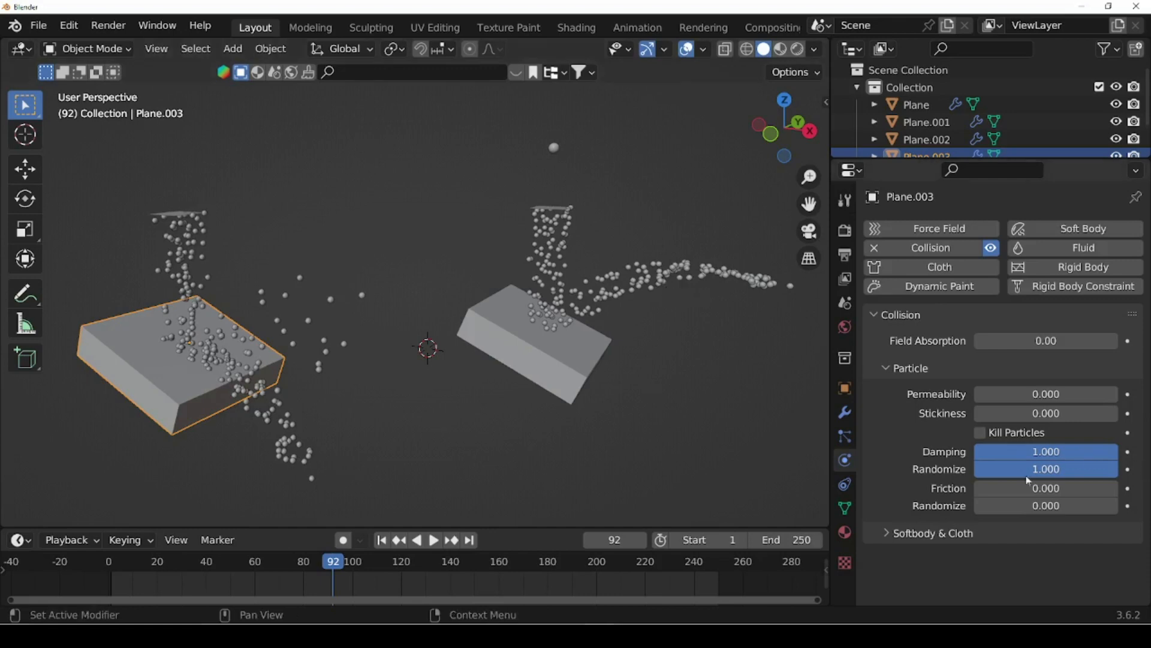
# Reset Plane.003's Damping and Damping Randomize to 0, and return to frame 1 in front view
pyautogui.click(1064, 451)
pyautogui.write('0')
pyautogui.press('Return')
pyautogui.click(1052, 469)
pyautogui.write('0')
pyautogui.press('Return')
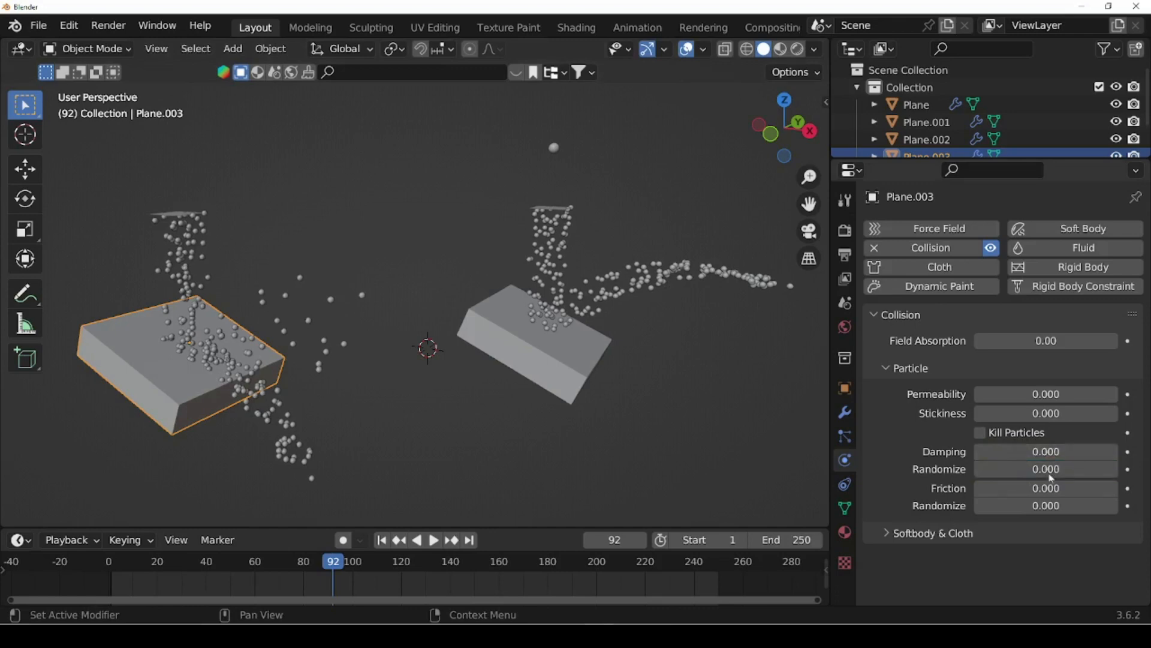
pyautogui.press('KP_1')
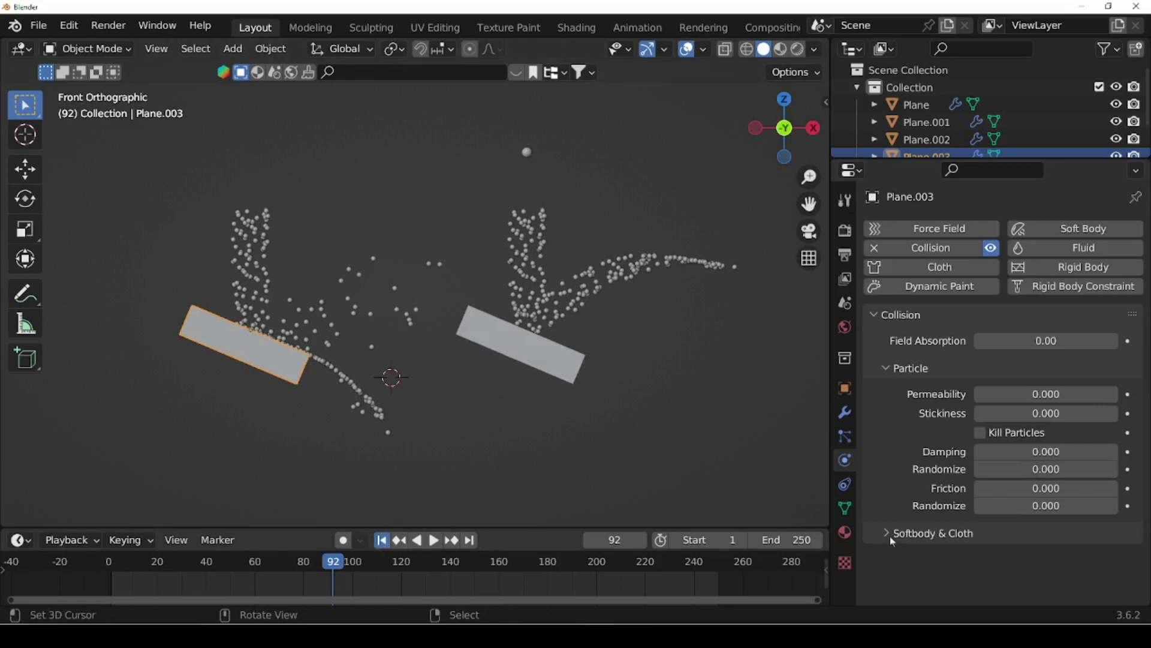
pyautogui.hotkey('shift', 'Left')
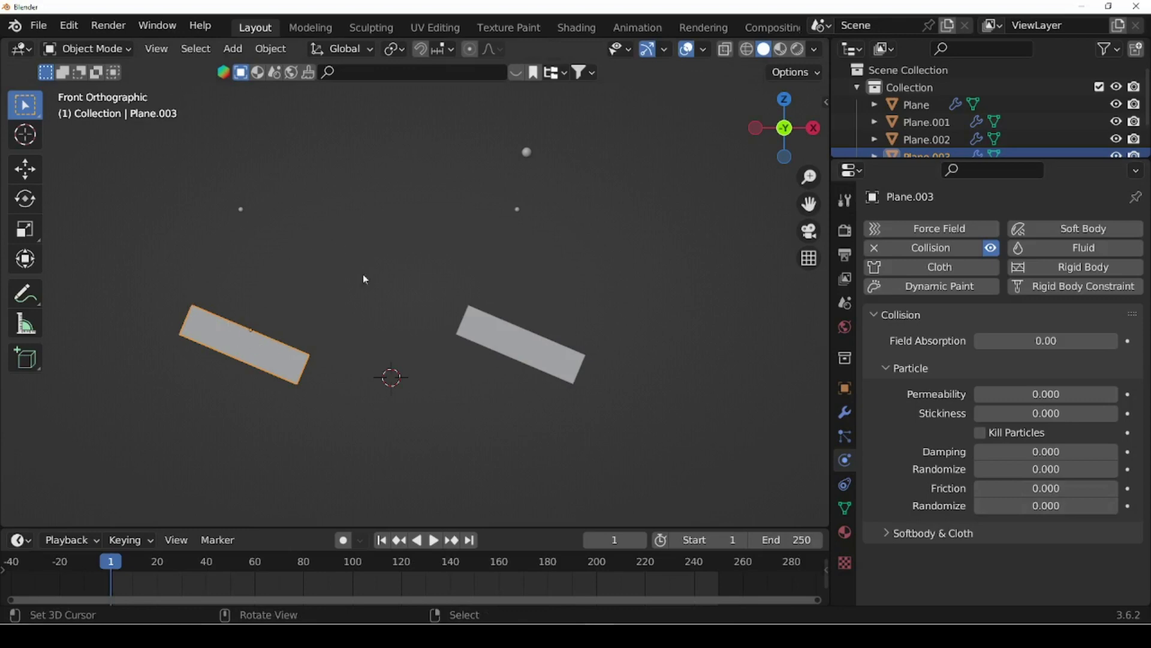
# Set Plane.003's particle Friction to 1, play the simulation to compare both blocks, stop and return to frame 1
pyautogui.click(1046, 488)
pyautogui.write('1')
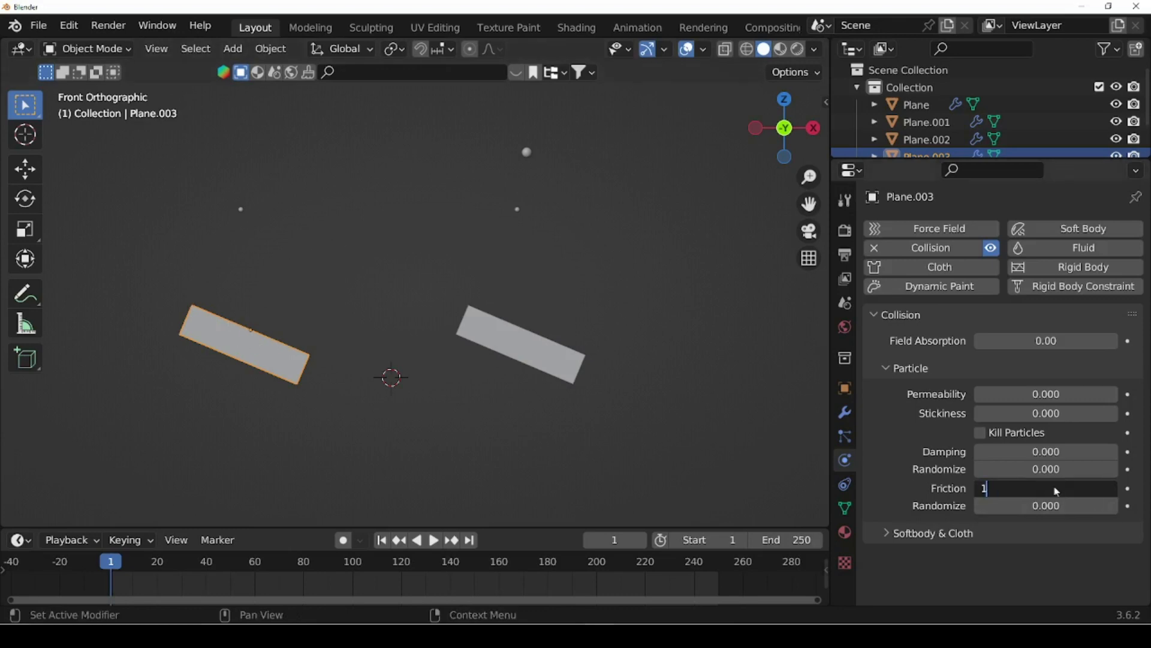
pyautogui.press('Return')
pyautogui.click(433, 540)
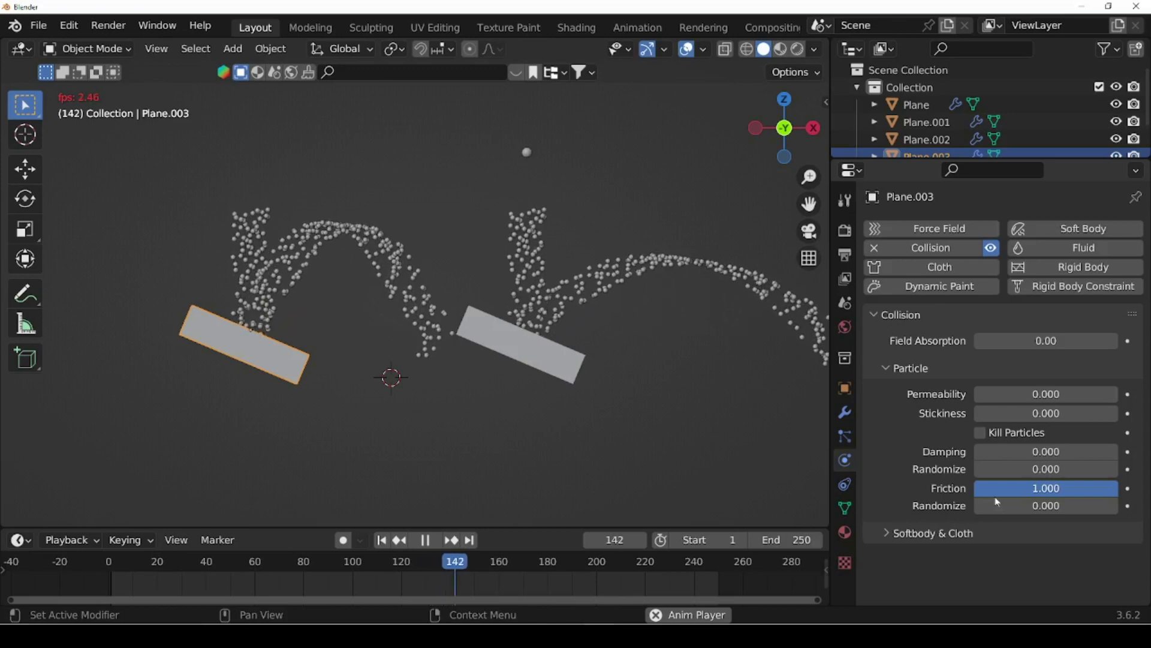
pyautogui.click(425, 540)
pyautogui.click(382, 539)
# Set Plane.003's Friction Randomize to 1 and play the simulation from frame 1
pyautogui.click(1043, 506)
pyautogui.write('1')
pyautogui.press('Return')
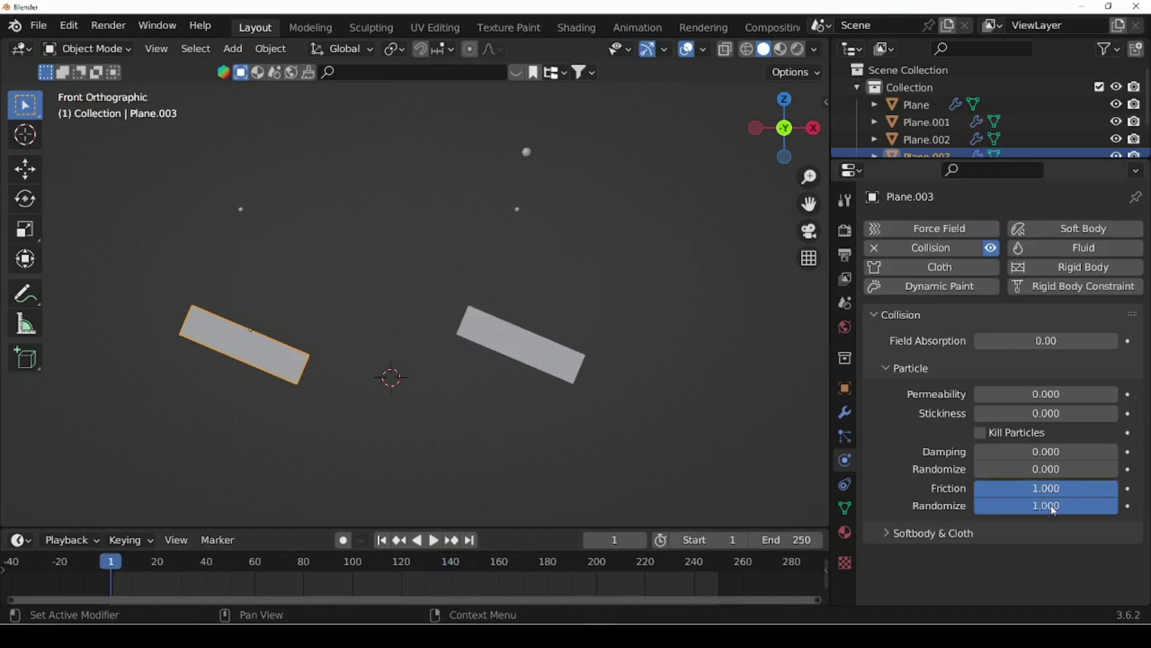
pyautogui.click(433, 540)
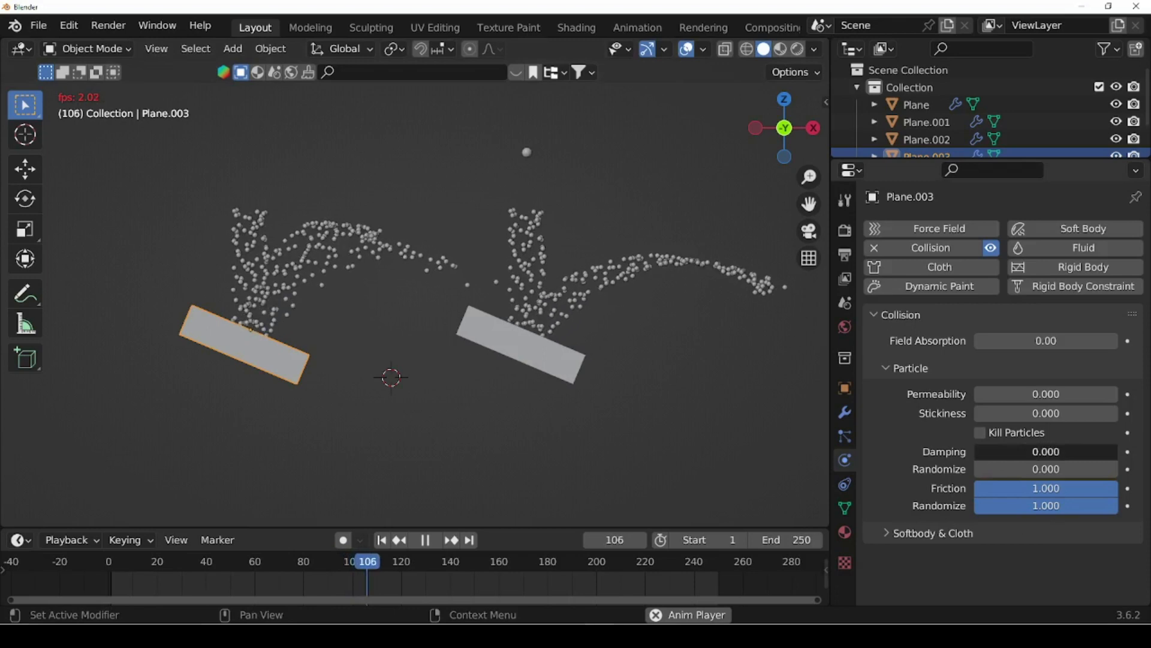
# Change Plane.003's particle Damping to about 0.529 during playback, then stop and return to frame 1
pyautogui.moveTo(1046, 452)
pyautogui.mouseDown()
pyautogui.moveTo(1030, 451)
pyautogui.moveTo(1055, 452)
pyautogui.mouseUp()
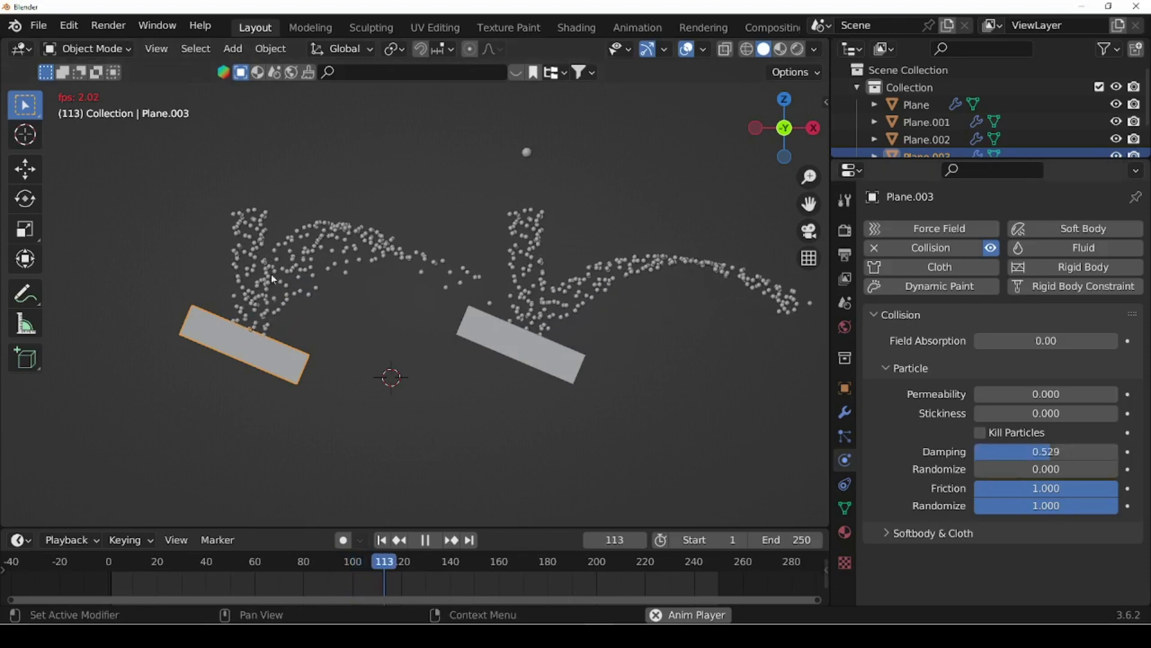
pyautogui.click(430, 540)
pyautogui.click(381, 540)
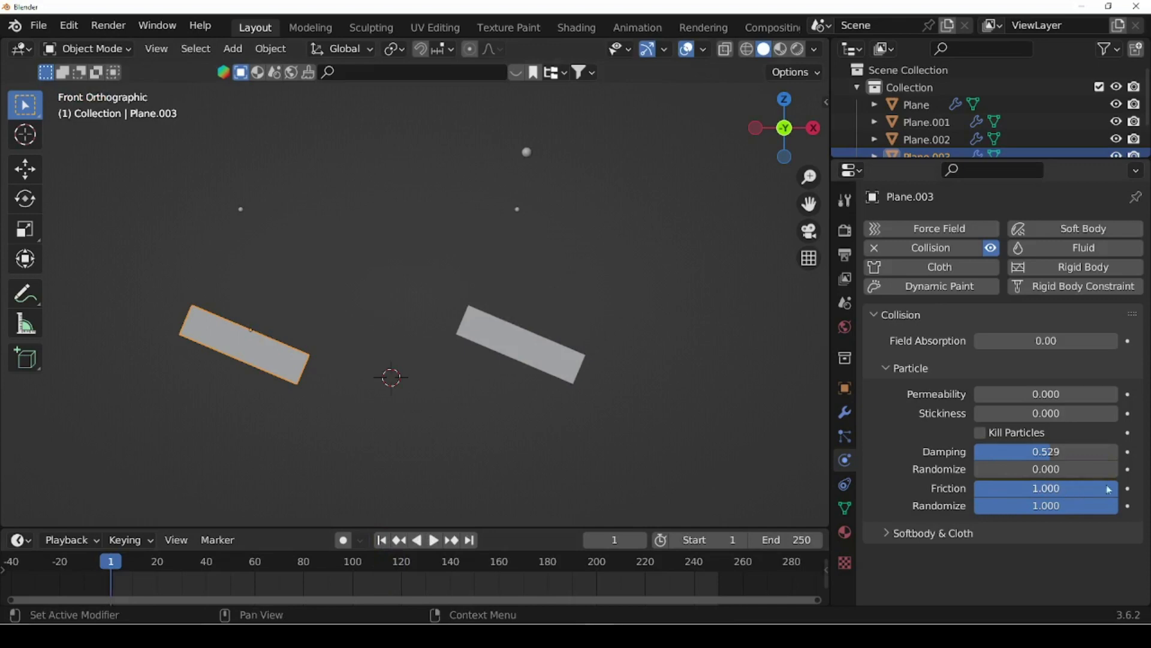
# Set both the particle Damping and the Friction of Plane.003 to 0.5
pyautogui.moveTo(1046, 488); pyautogui.dragTo(1005, 488)
pyautogui.click(1047, 452)
pyautogui.write('0.5')
pyautogui.press('Return')
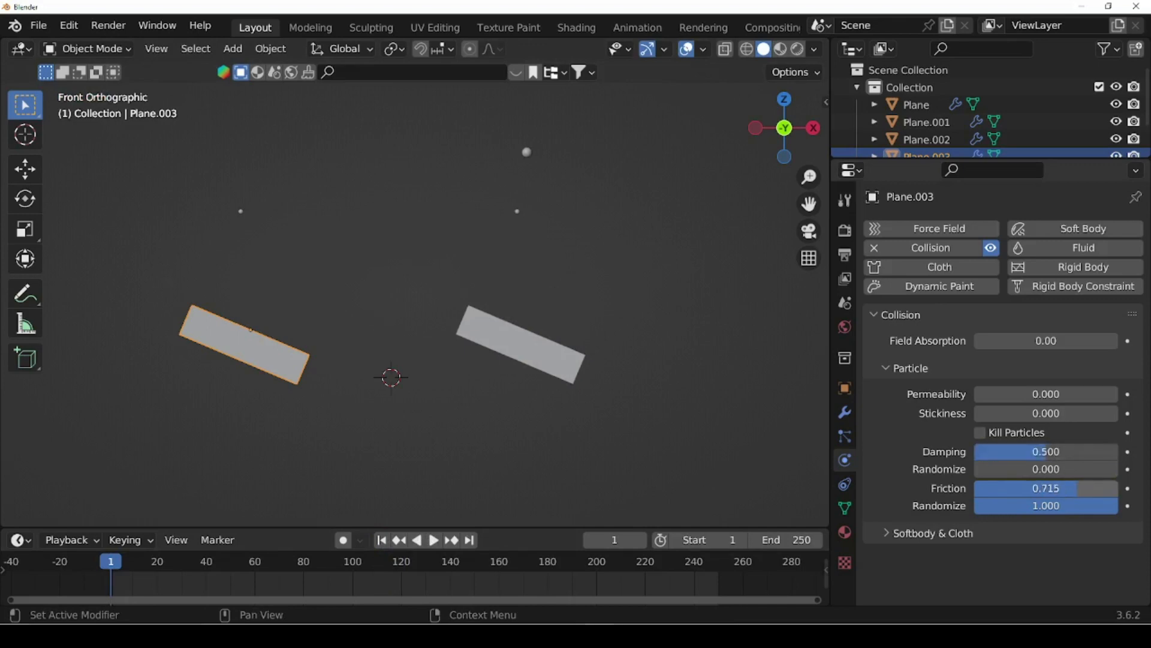
pyautogui.click(1046, 488)
pyautogui.write('0.5')
pyautogui.press('Return')
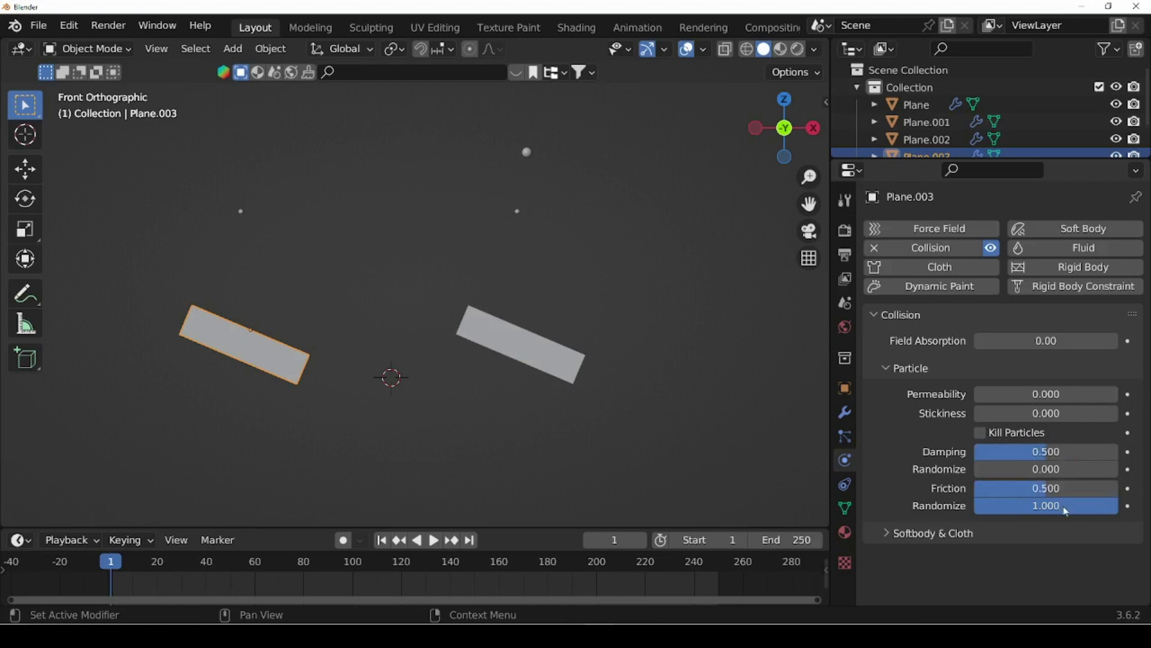
# Set Plane.003's particle Friction Randomize to 0, play the simulation to compare both blocks, and stop it
pyautogui.click(1064, 507)
pyautogui.write('0')
pyautogui.press('Return')
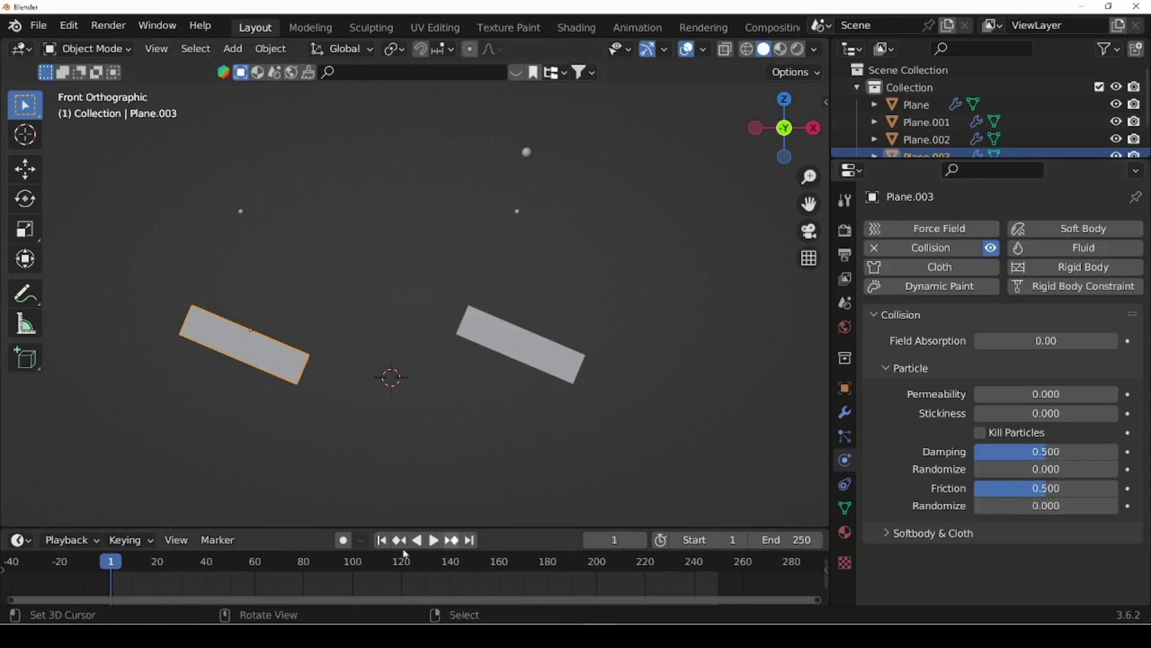
pyautogui.click(433, 540)
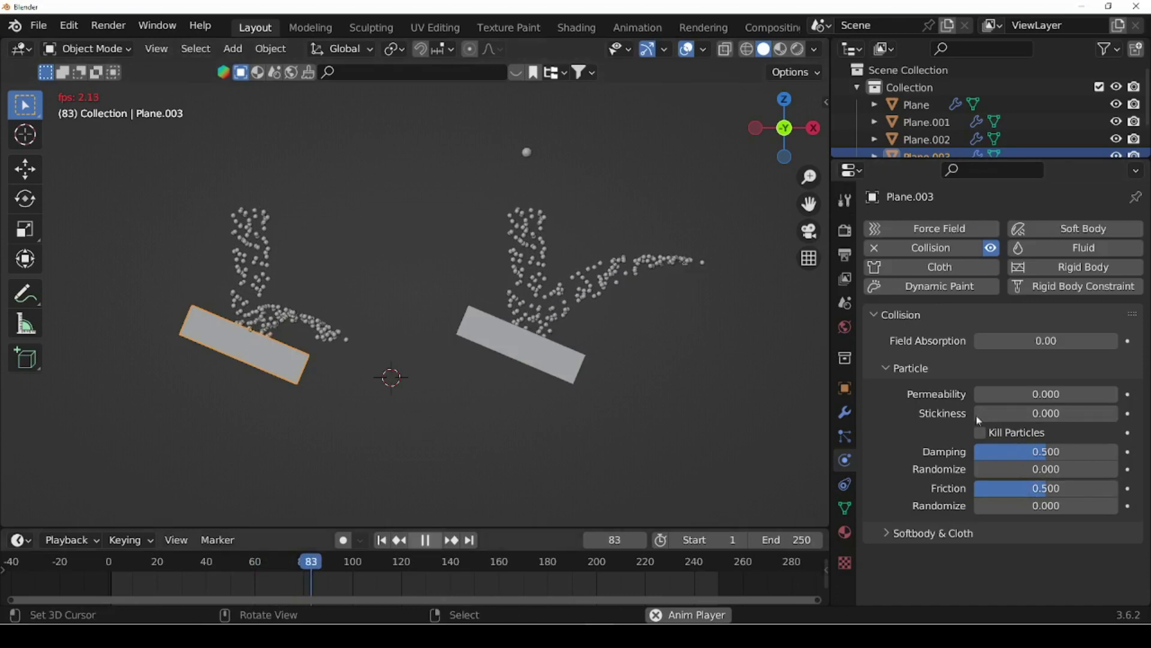
pyautogui.press('space')
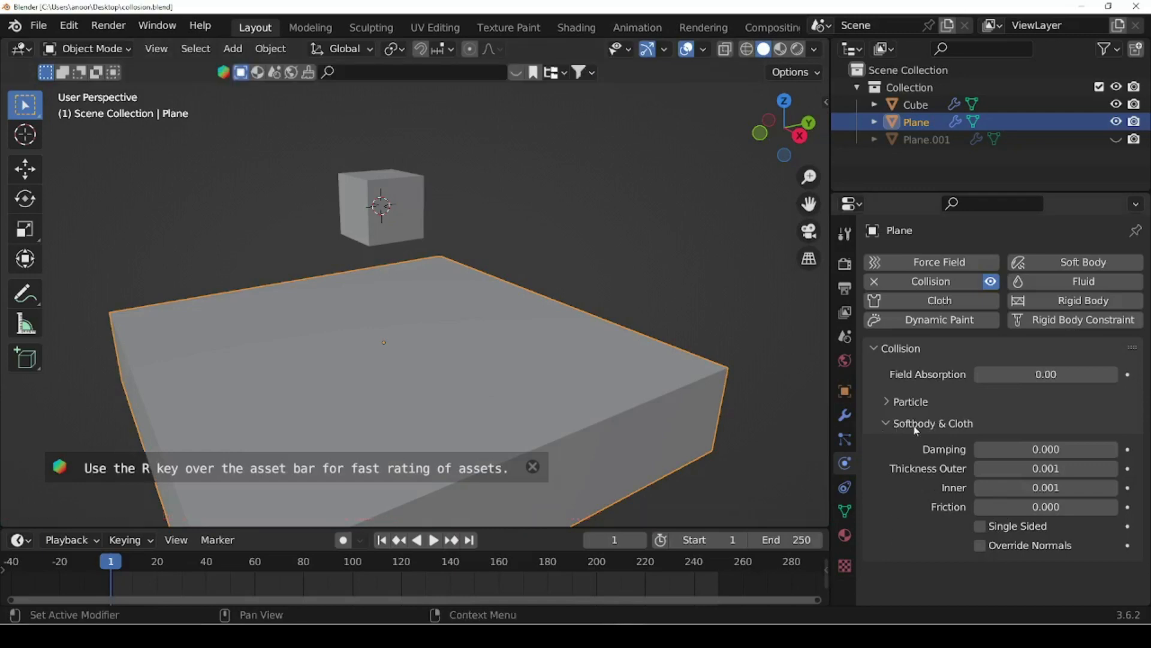
# Review the Plane's Particle and Softbody & Cloth collision settings and its entry in the modifier stack
pyautogui.click(888, 425)
pyautogui.click(886, 402)
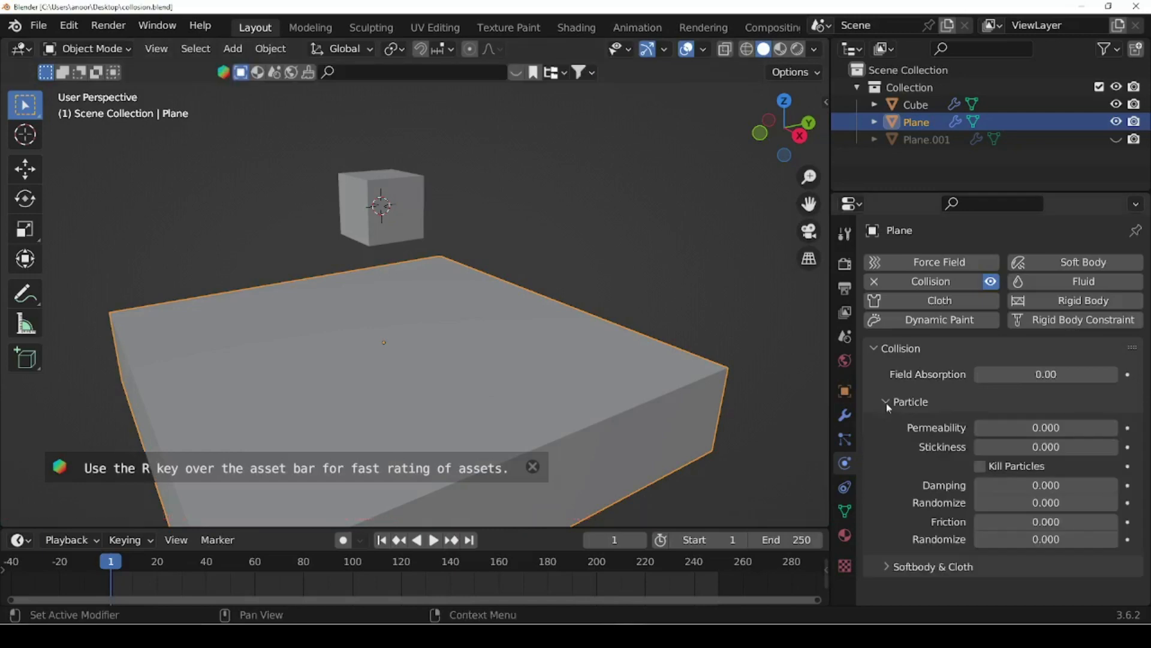
pyautogui.click(888, 401)
pyautogui.click(885, 425)
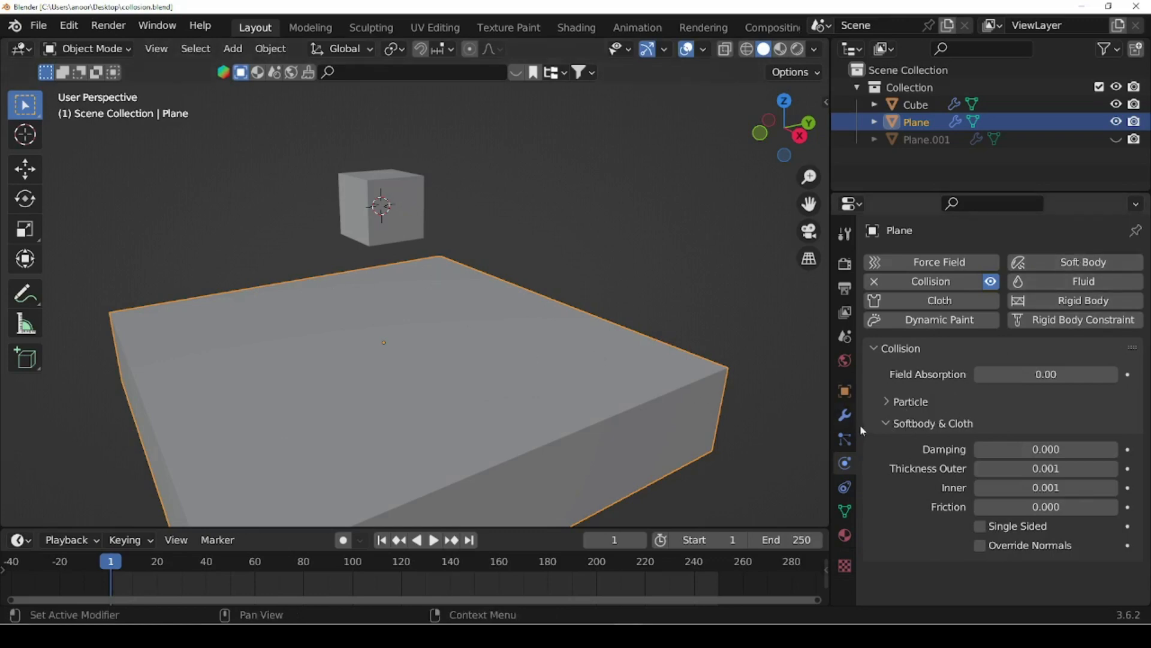
pyautogui.click(845, 414)
pyautogui.click(1076, 264)
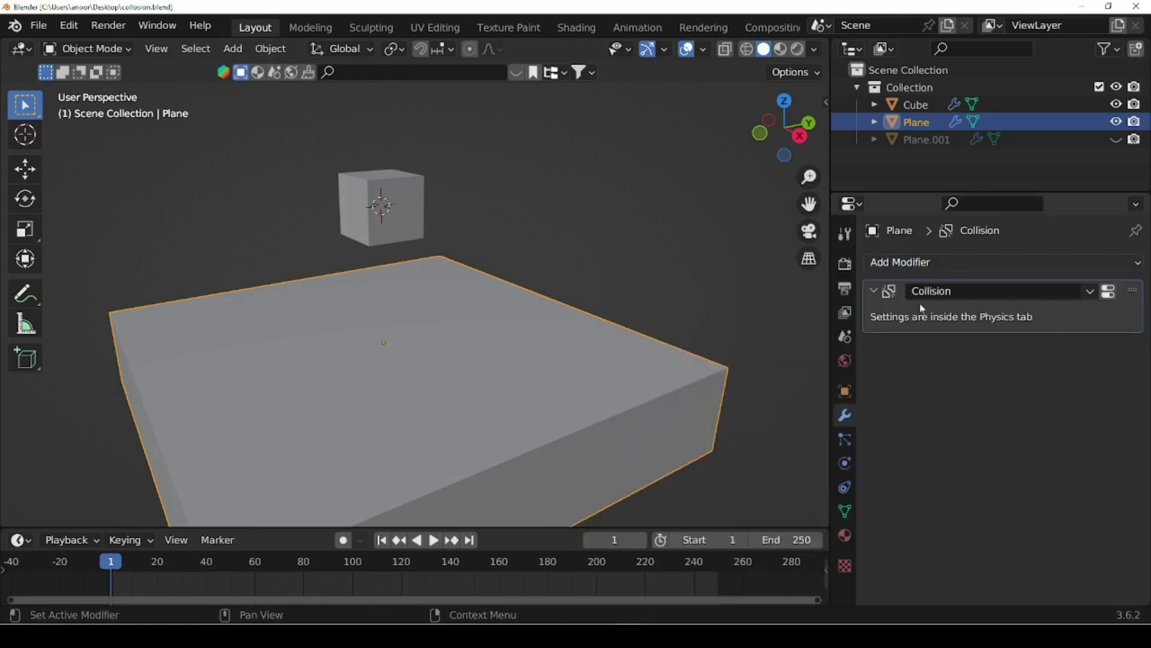
pyautogui.click(845, 463)
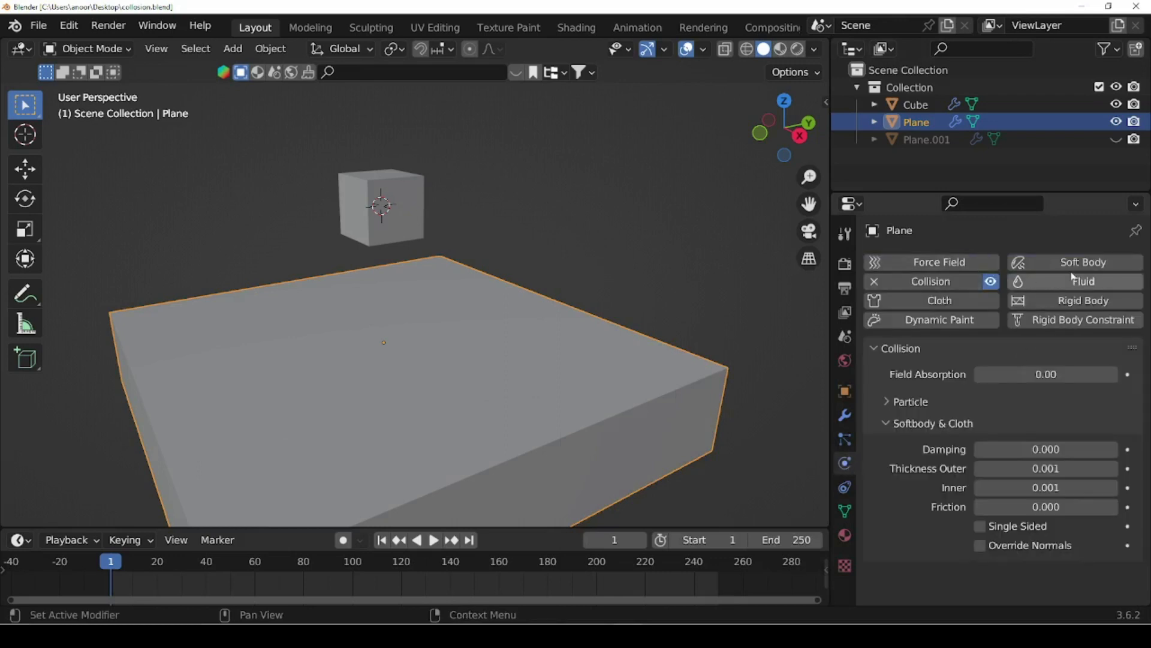
# Check the Cube's Soft Body physics and the Plane's Collision physics, leaving both objects deselected
pyautogui.click(411, 193)
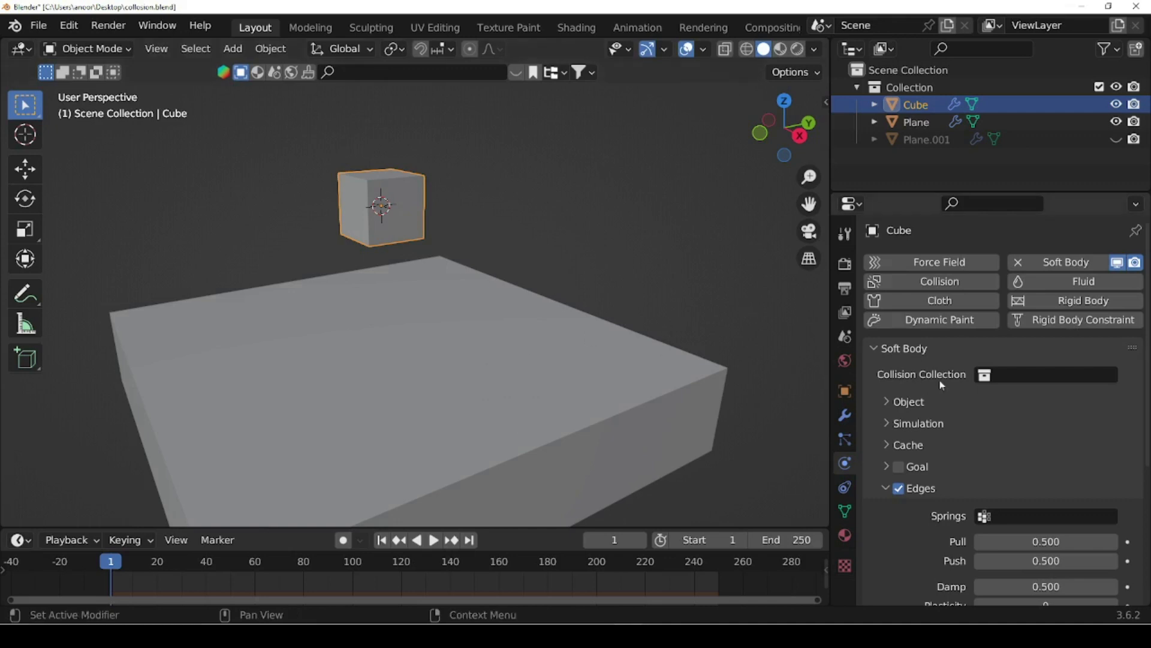
pyautogui.click(553, 400)
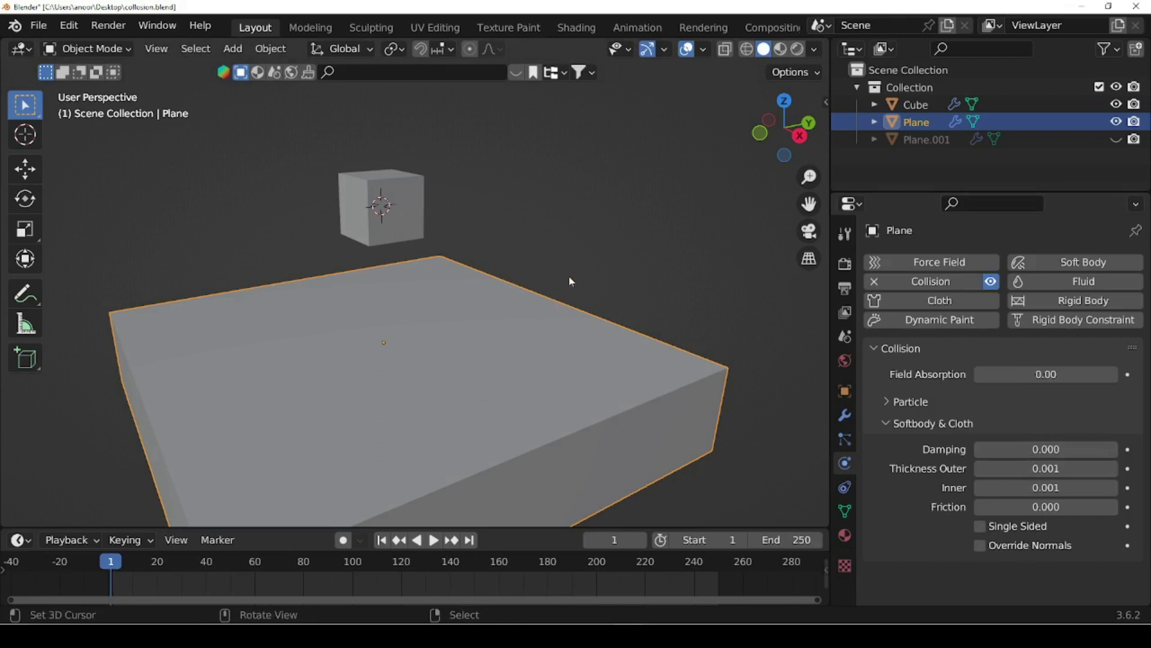
pyautogui.click(626, 275)
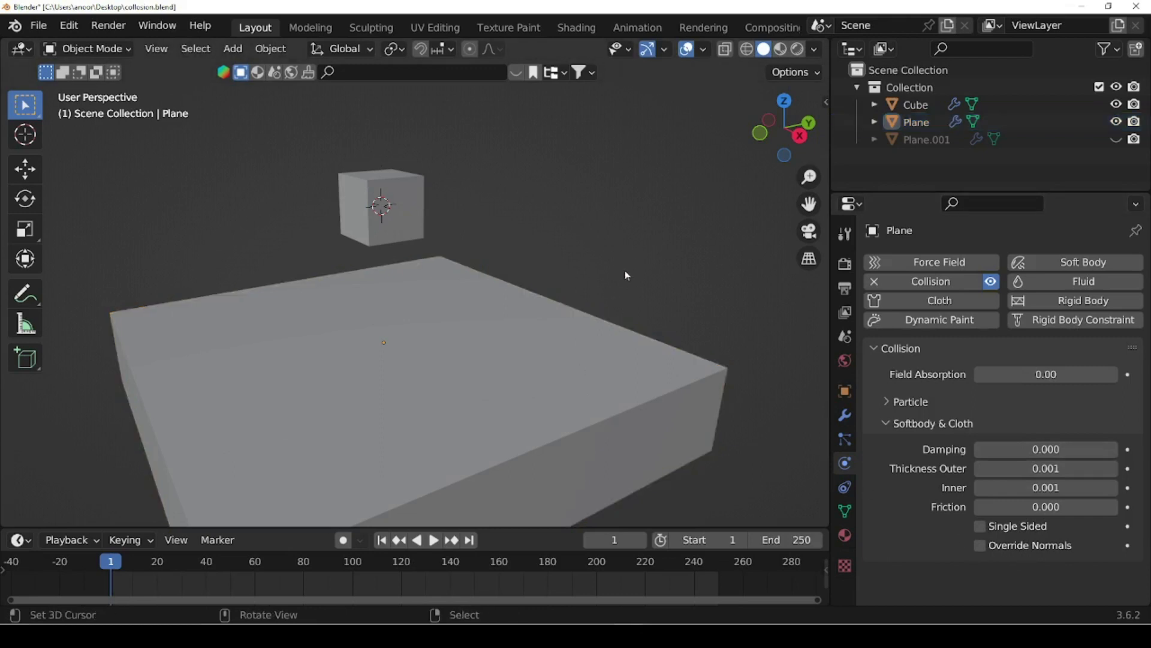
# Play the cube's fall onto the Plane in front orthographic view, stop, and return to frame 1
pyautogui.press('KP_1')
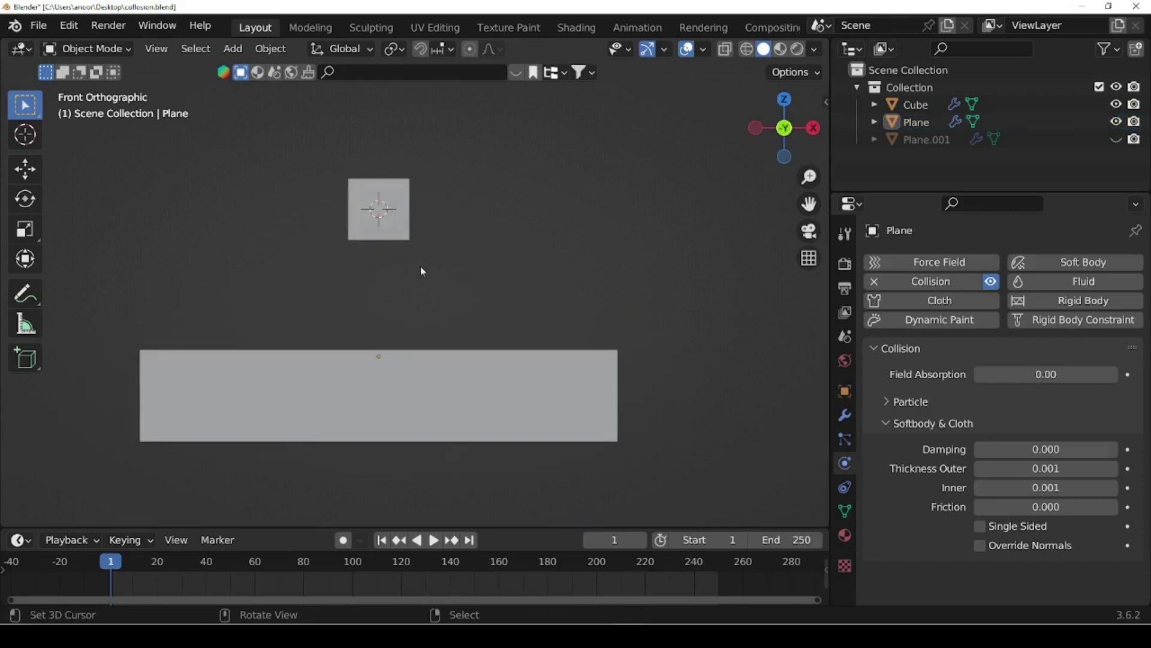
pyautogui.scroll(1, 419, 267)
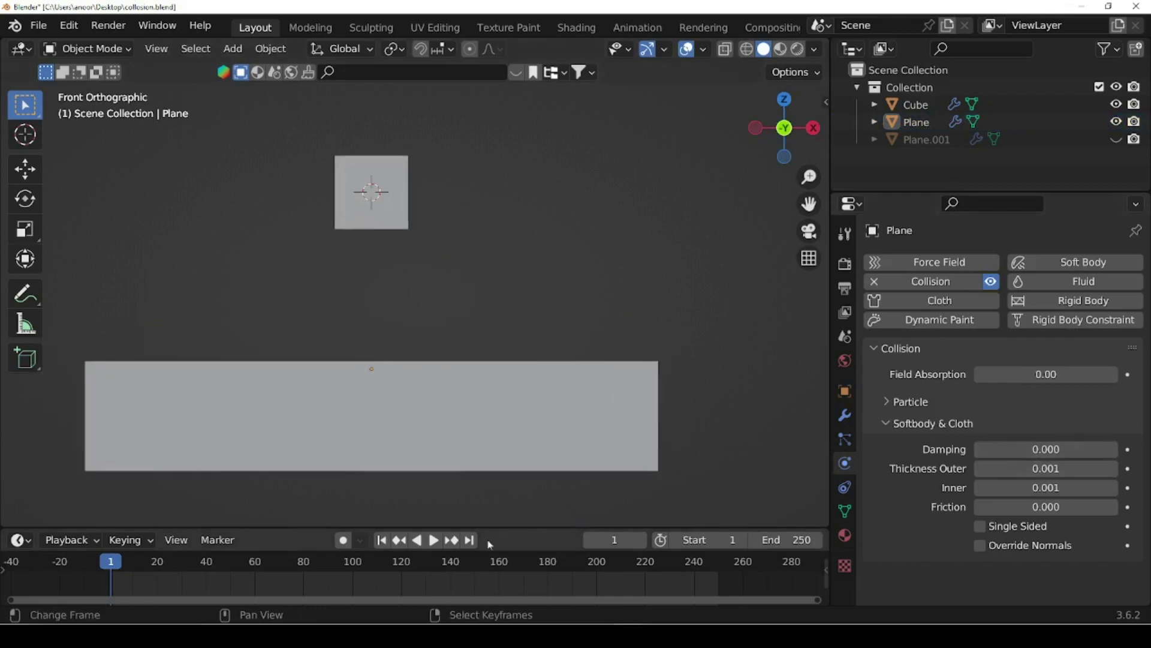
pyautogui.click(432, 540)
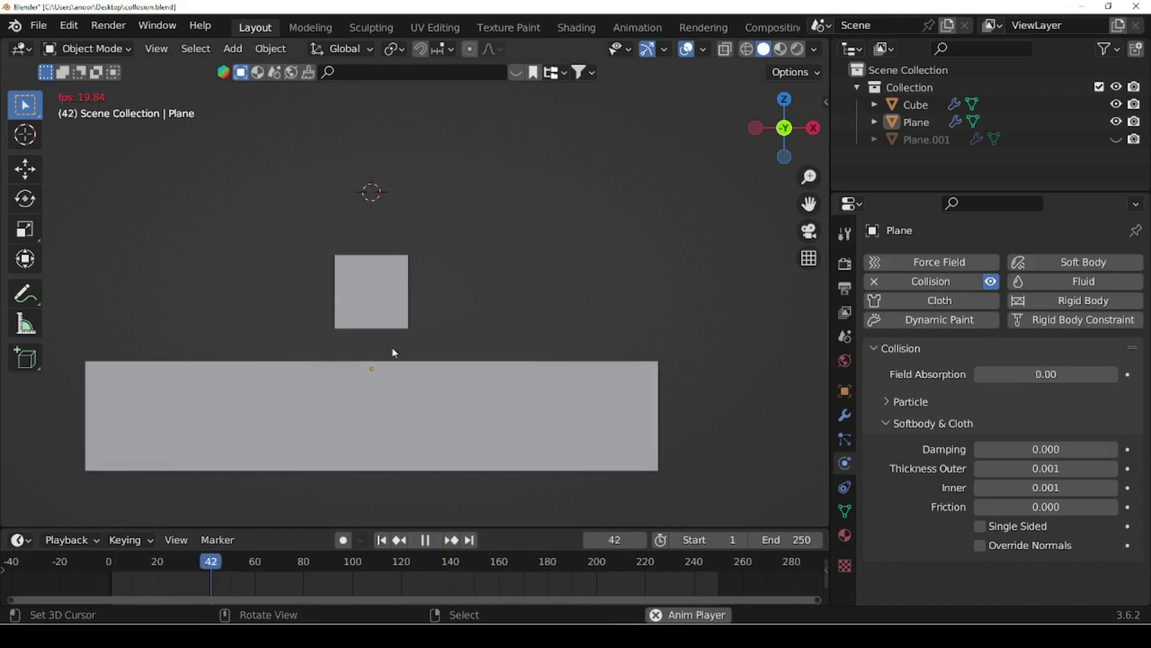
pyautogui.click(425, 540)
pyautogui.click(381, 540)
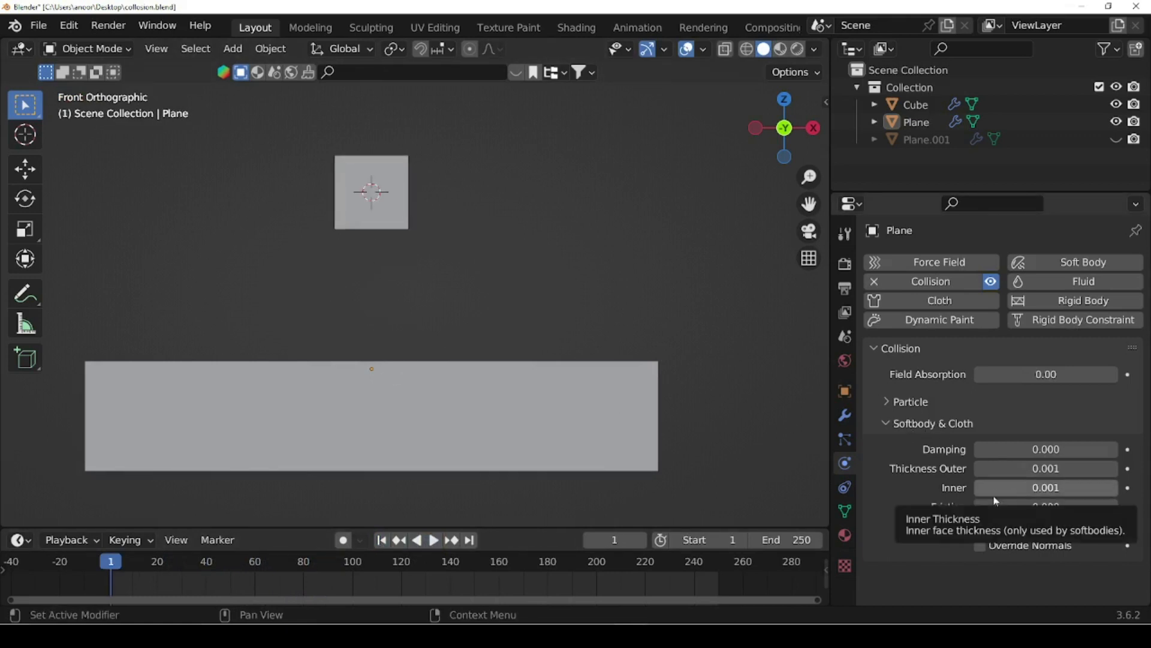
# Set the Plane's Softbody & Cloth Thickness Outer to 0.5, play the simulation, stop, and return to frame 1
pyautogui.moveTo(994, 475); pyautogui.dragTo(1009, 474)
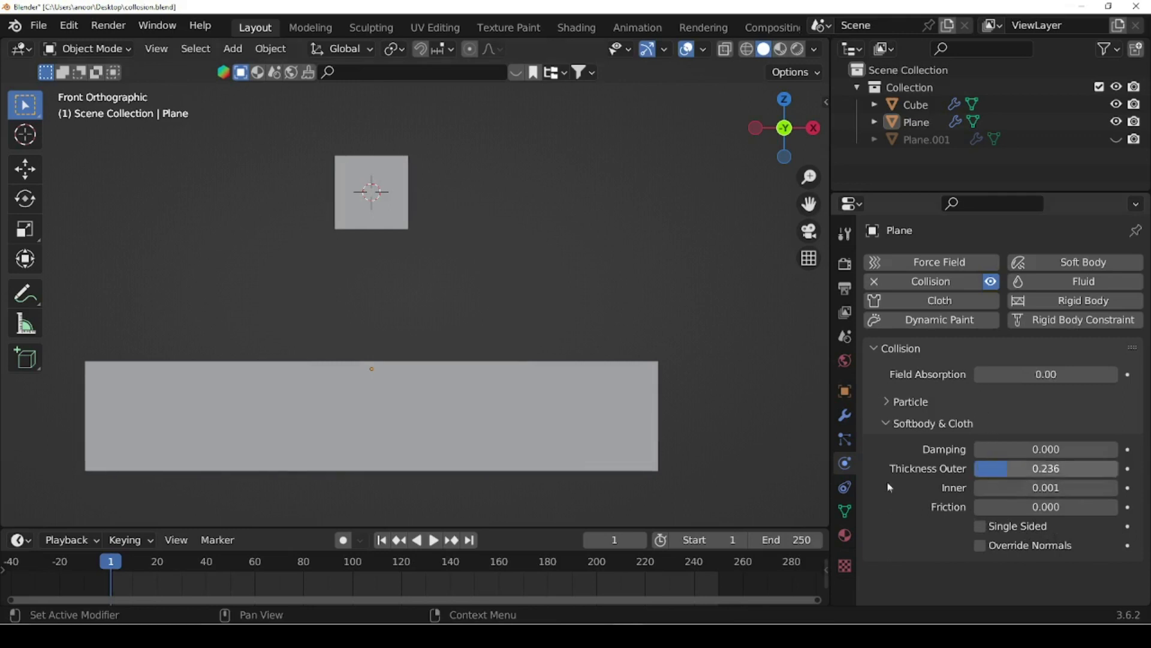
pyautogui.click(987, 470)
pyautogui.write('0.5')
pyautogui.press('Return')
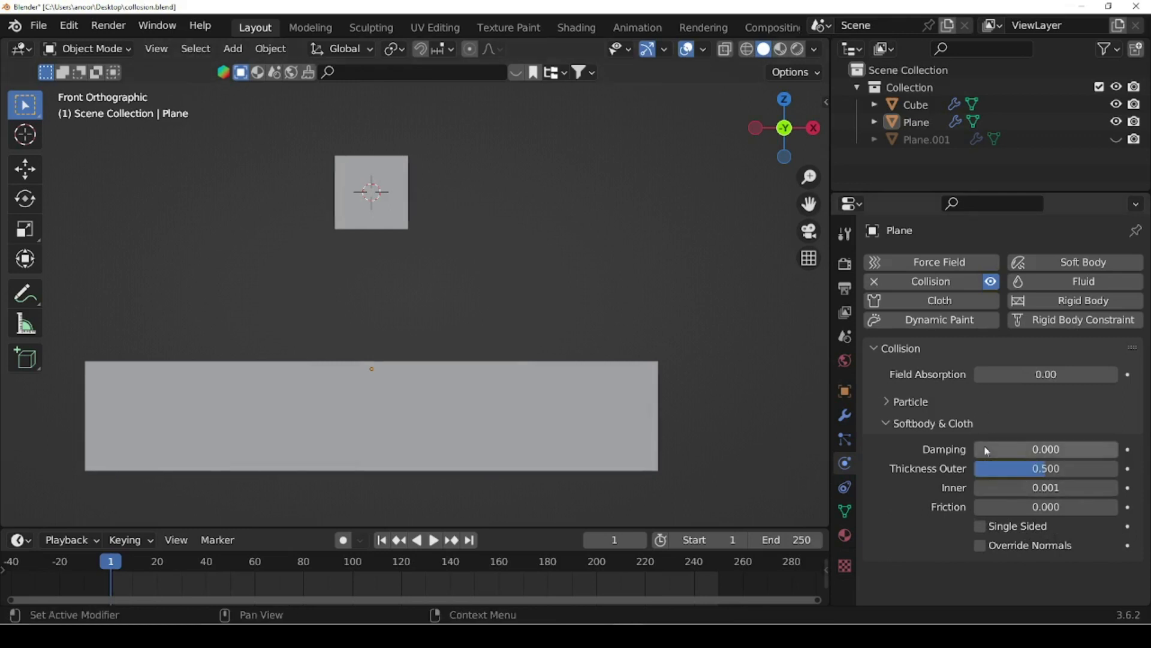
pyautogui.click(433, 540)
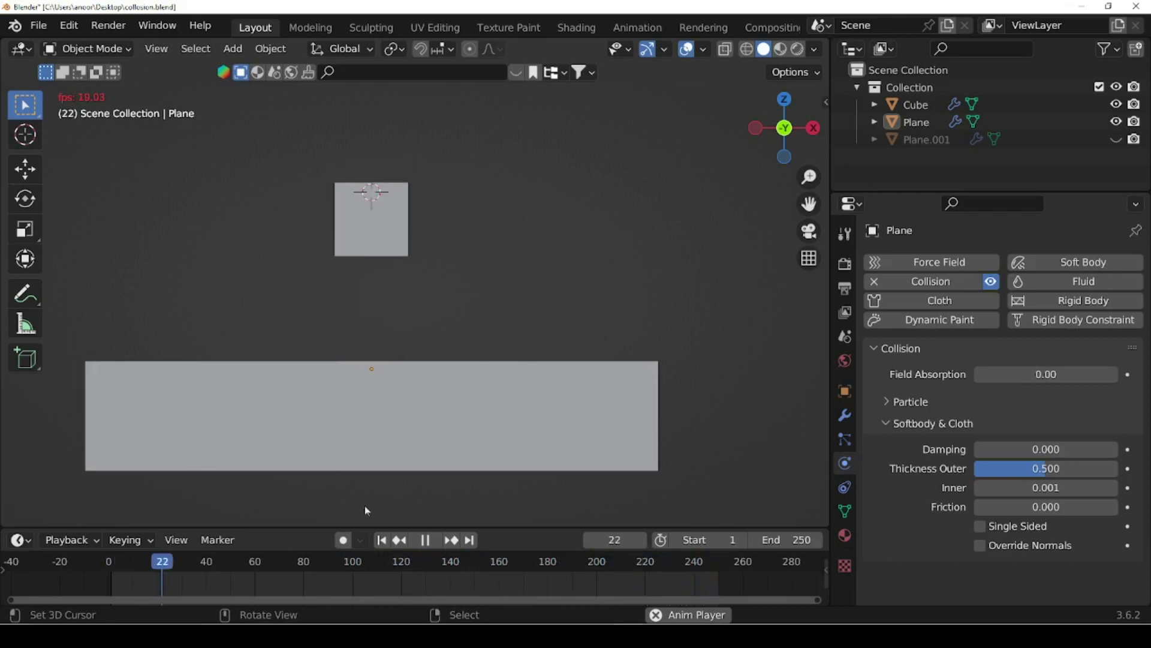
pyautogui.press('space')
pyautogui.hotkey('shift', 'Left')
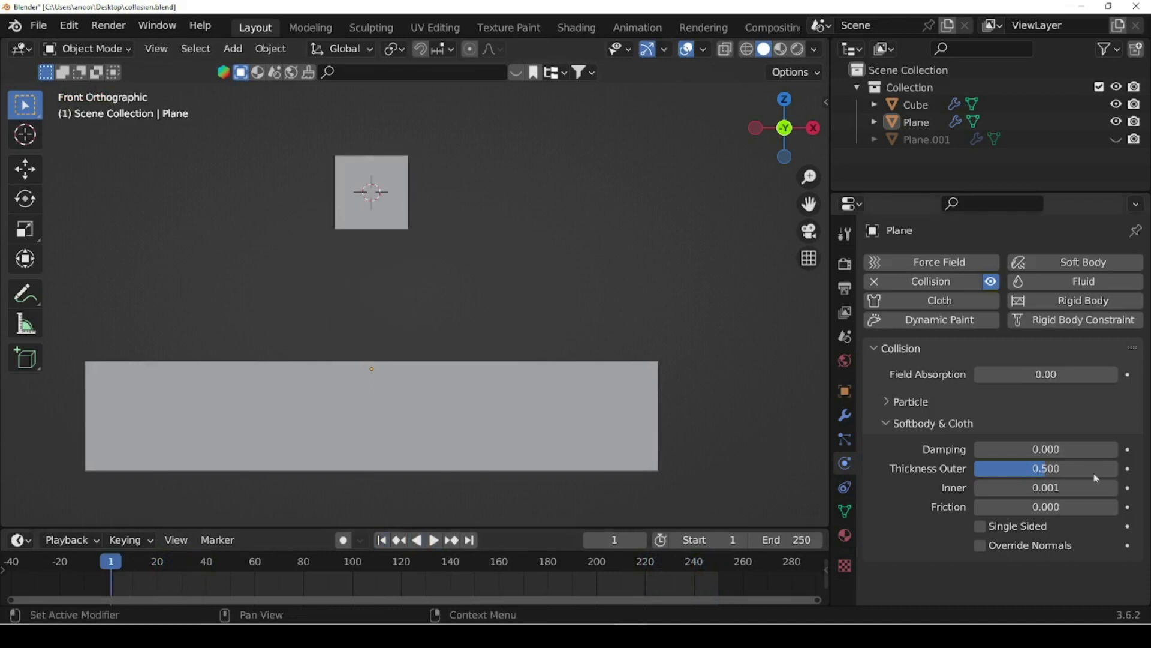
# Set the Plane's Softbody & Cloth Damping to 1, play the simulation, stop, and return to frame 1
pyautogui.click(1048, 451)
pyautogui.write('1')
pyautogui.press('Return')
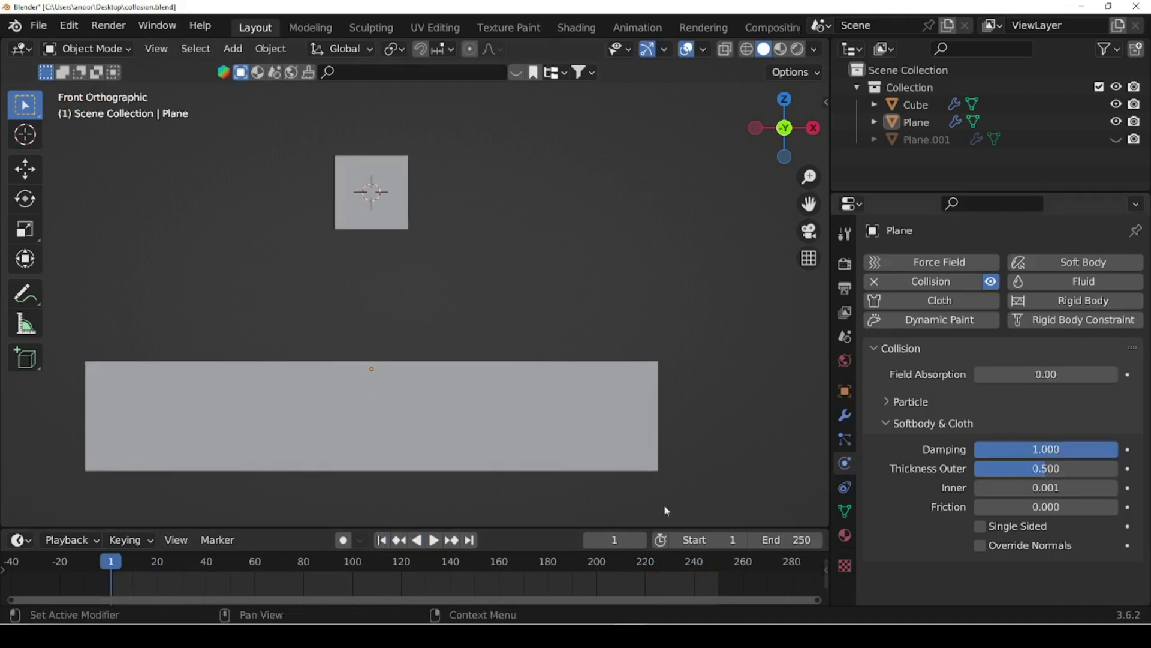
pyautogui.click(433, 540)
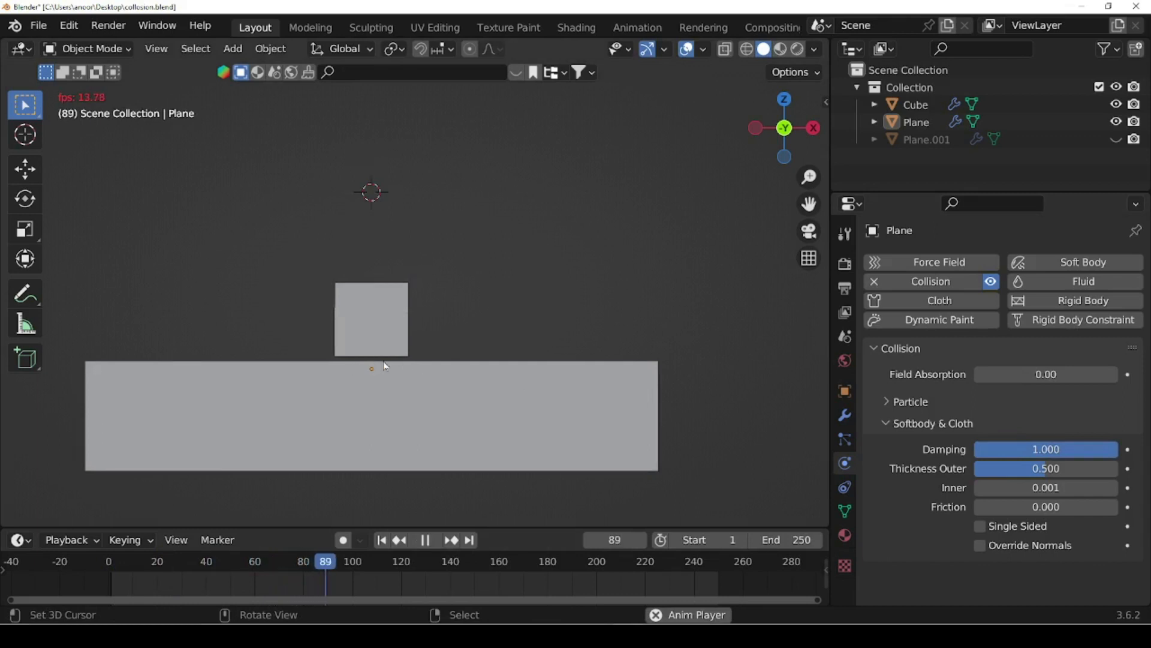
pyautogui.click(424, 540)
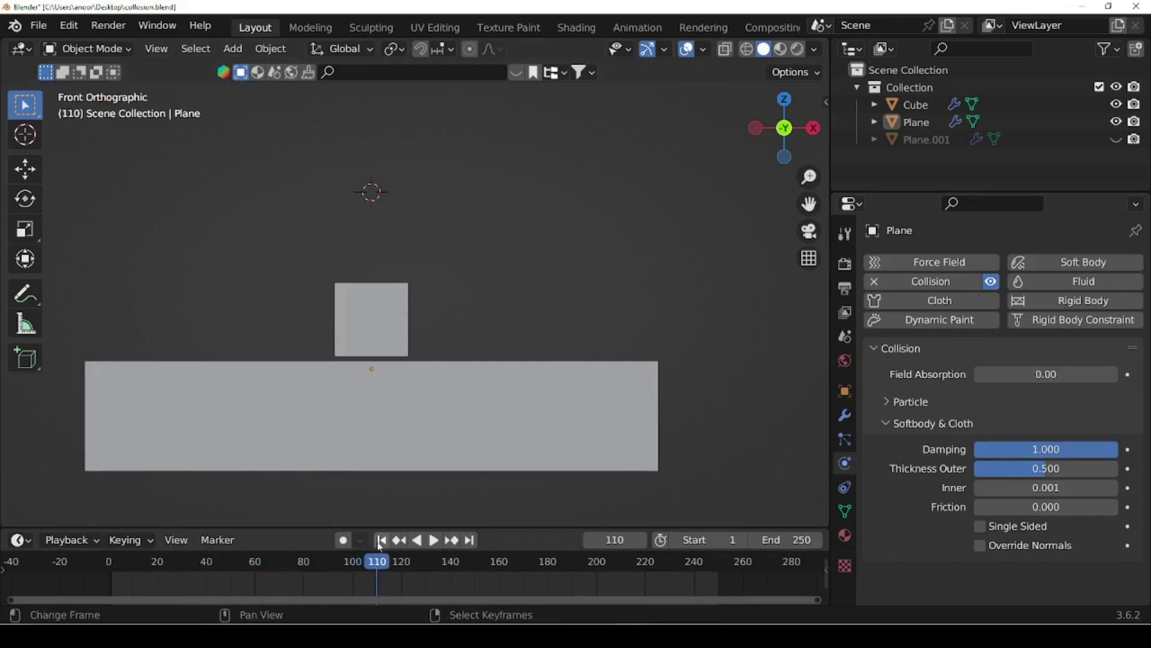
pyautogui.click(380, 541)
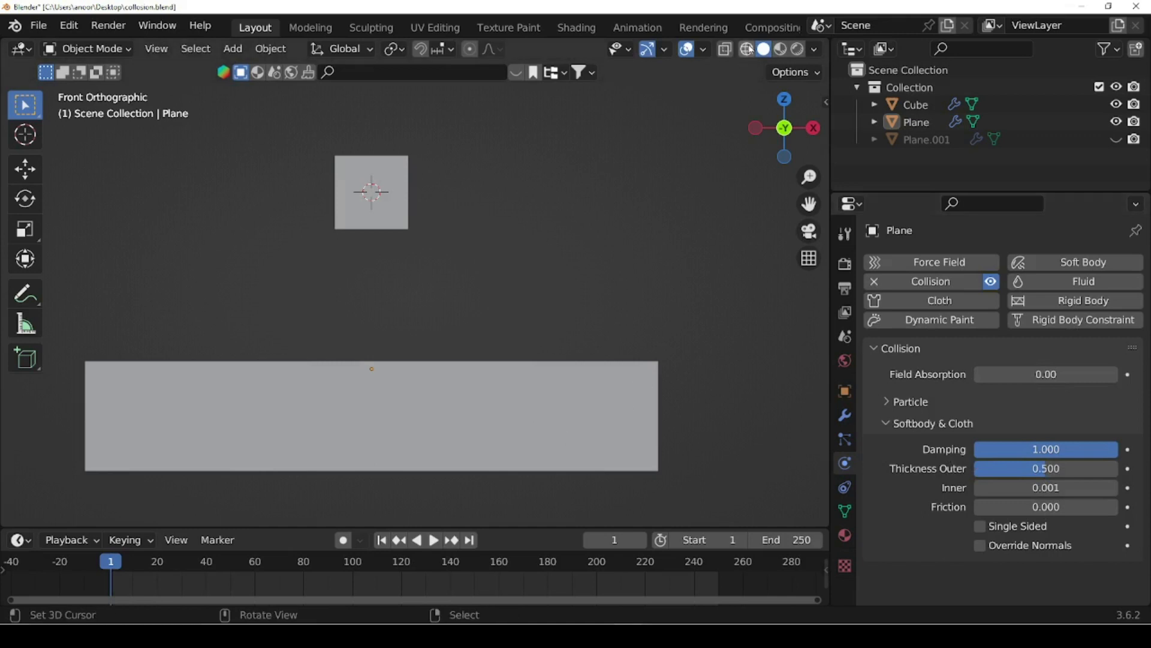
# Go to frame 76 and inspect the gap between the cube and the Plane up close in wireframe
pyautogui.click(293, 567)
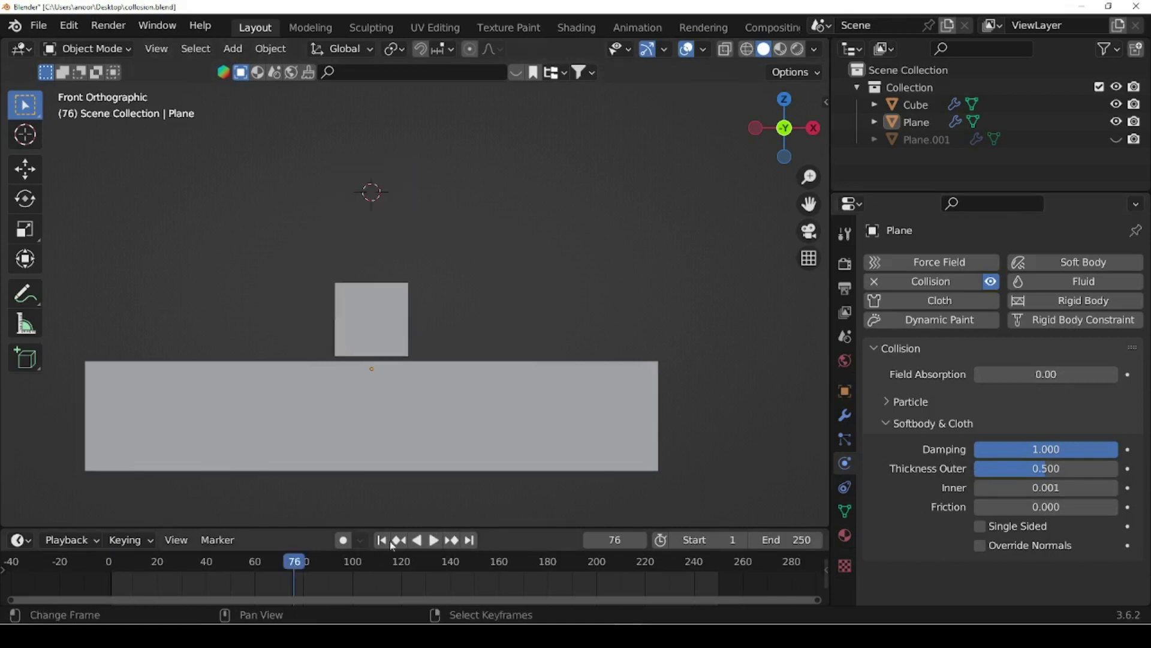
pyautogui.scroll(5, 341, 360)
pyautogui.keyDown('shift'); pyautogui.moveTo(365, 471); pyautogui.dragTo(465, 292, button='middle'); pyautogui.keyUp('shift')
pyautogui.scroll(3, 463, 253)
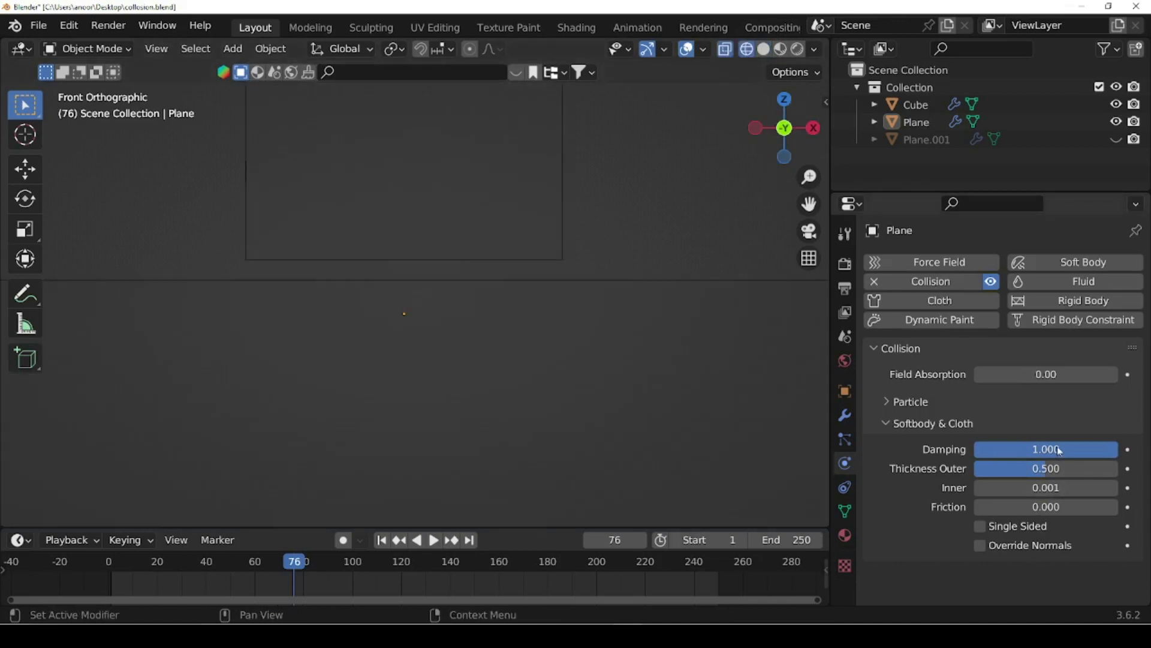
# Set the Plane's Thickness Outer to 0.001, play the simulation from frame 1, stop, and return to frame 1
pyautogui.click(1054, 472)
pyautogui.write('0.001')
pyautogui.press('Return')
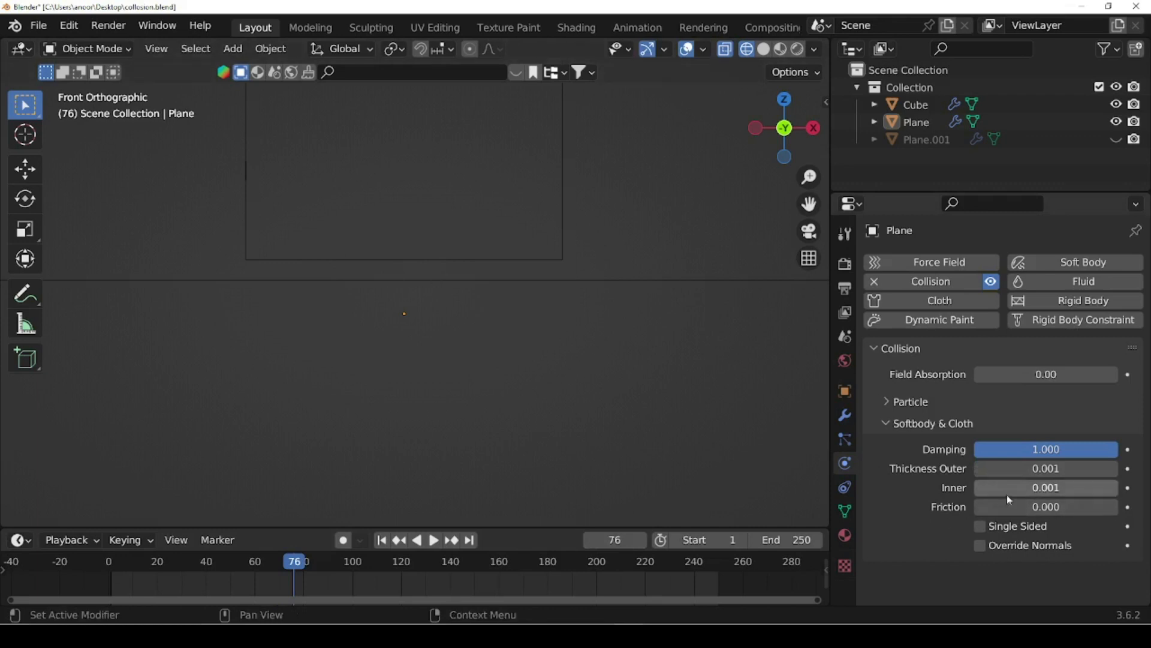
pyautogui.click(382, 540)
pyautogui.click(433, 540)
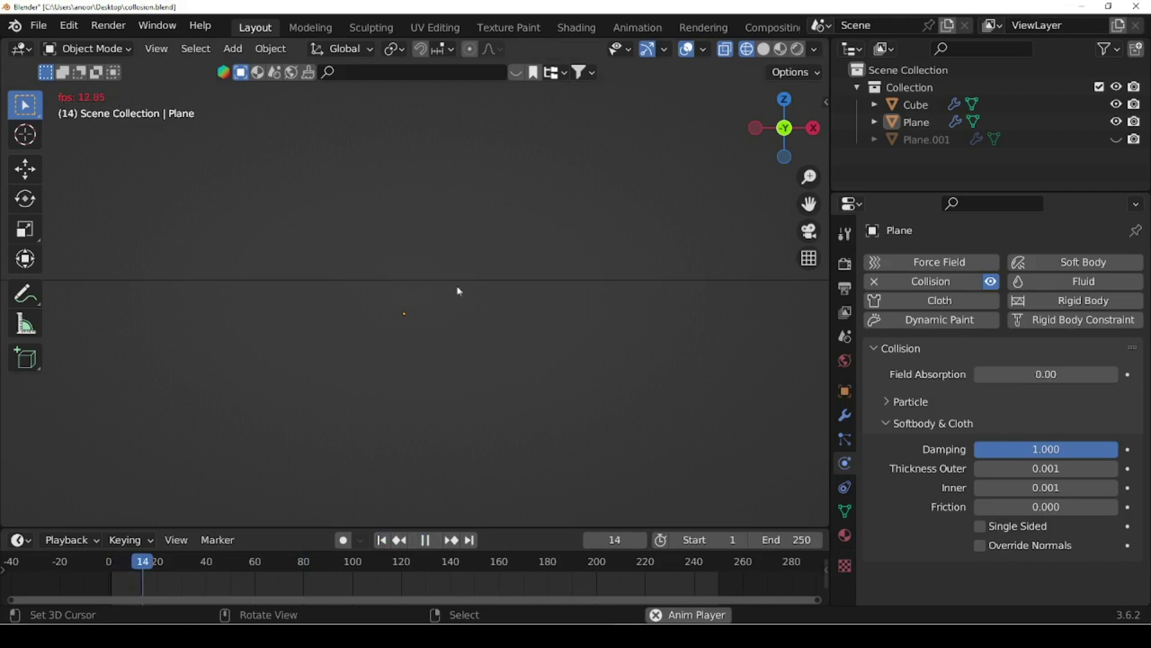
pyautogui.click(425, 540)
pyautogui.scroll(-1, 451, 419)
pyautogui.click(436, 541)
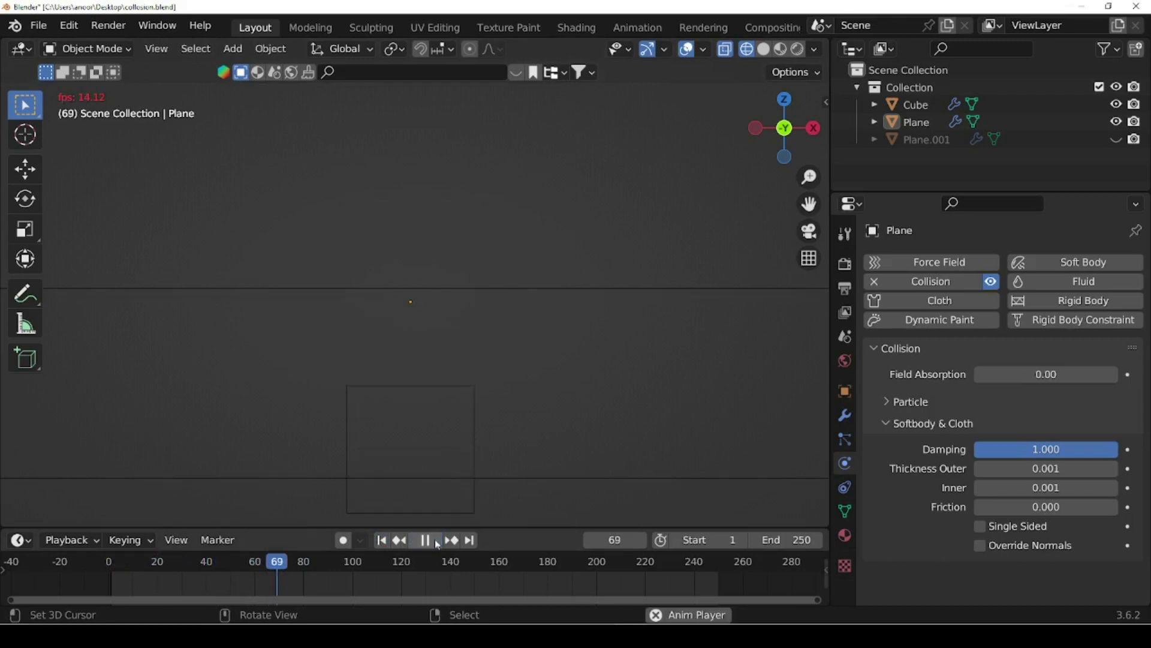
pyautogui.click(435, 542)
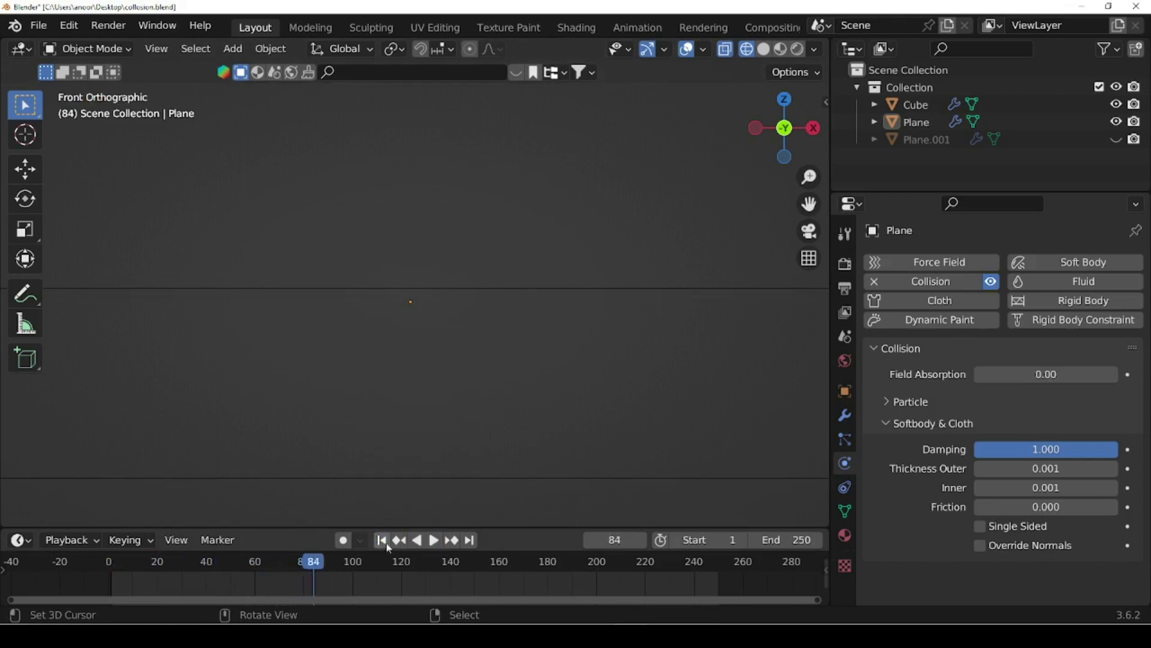
pyautogui.click(381, 539)
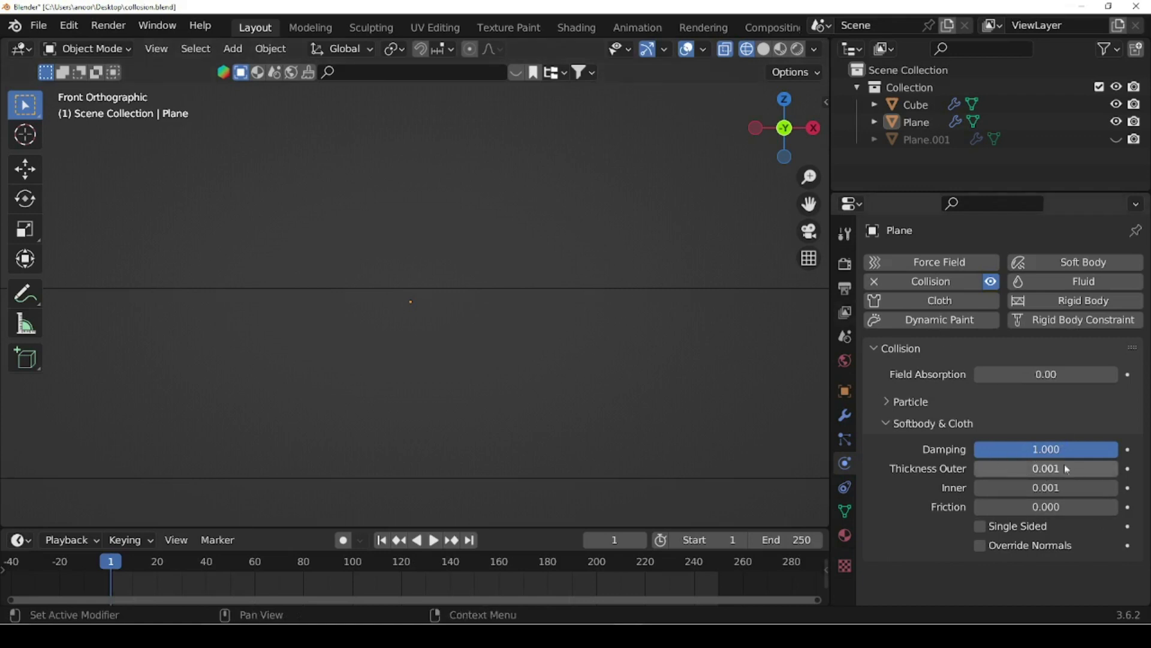
# Set the Plane's Inner thickness to 0.1, play the simulation to check the cube's contact, stop, and return to frame 1
pyautogui.click(995, 488)
pyautogui.moveTo(994, 488); pyautogui.dragTo(1013, 487)
pyautogui.click(1013, 488)
pyautogui.write('0.1')
pyautogui.press('Return')
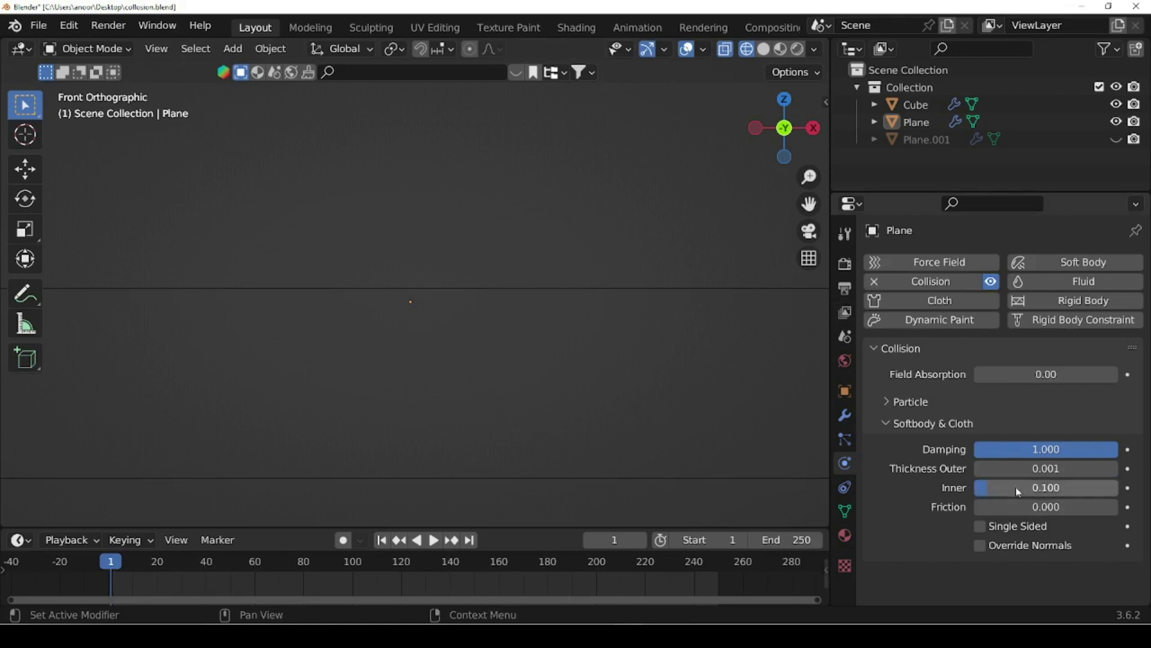
pyautogui.click(433, 541)
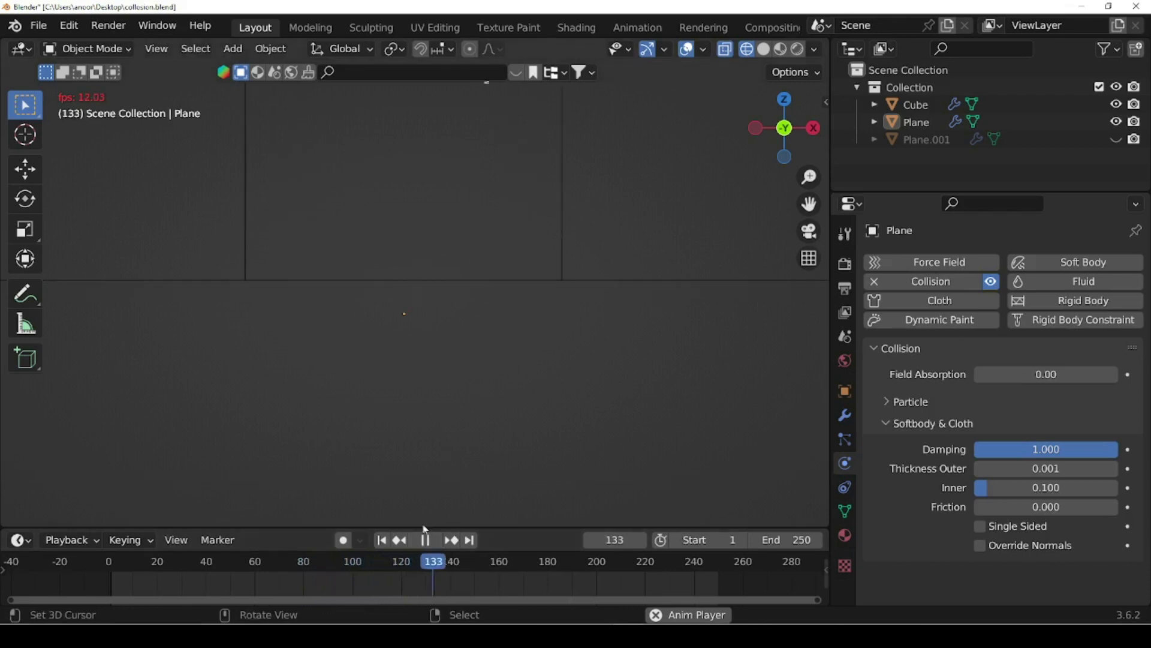
pyautogui.press('space')
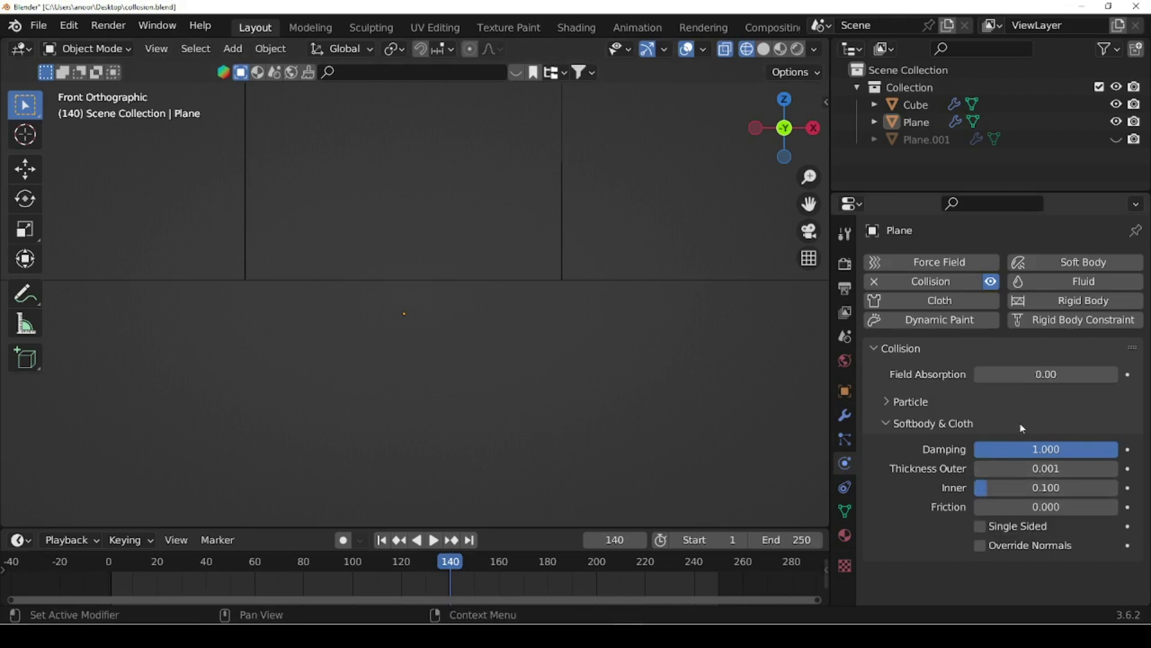
pyautogui.click(382, 540)
# Hide the Cube and unhide Plane.001 above the block, viewed in solid perspective
pyautogui.scroll(-5, 415, 327)
pyautogui.moveTo(575, 339); pyautogui.dragTo(498, 360, button='middle')
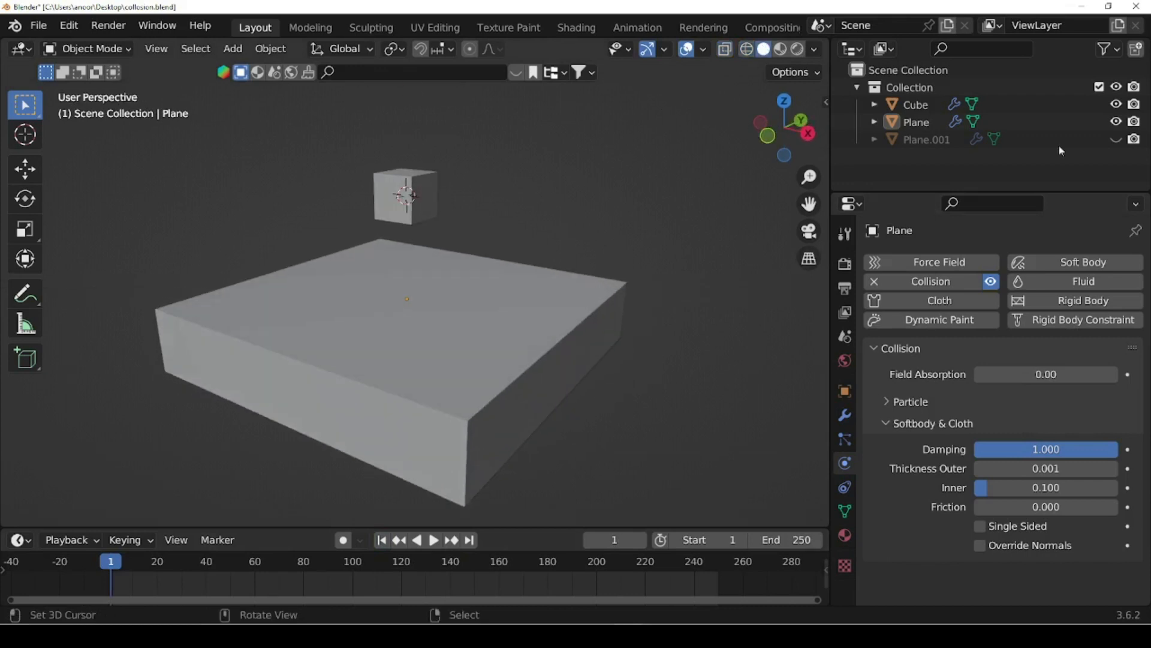
pyautogui.click(1116, 104)
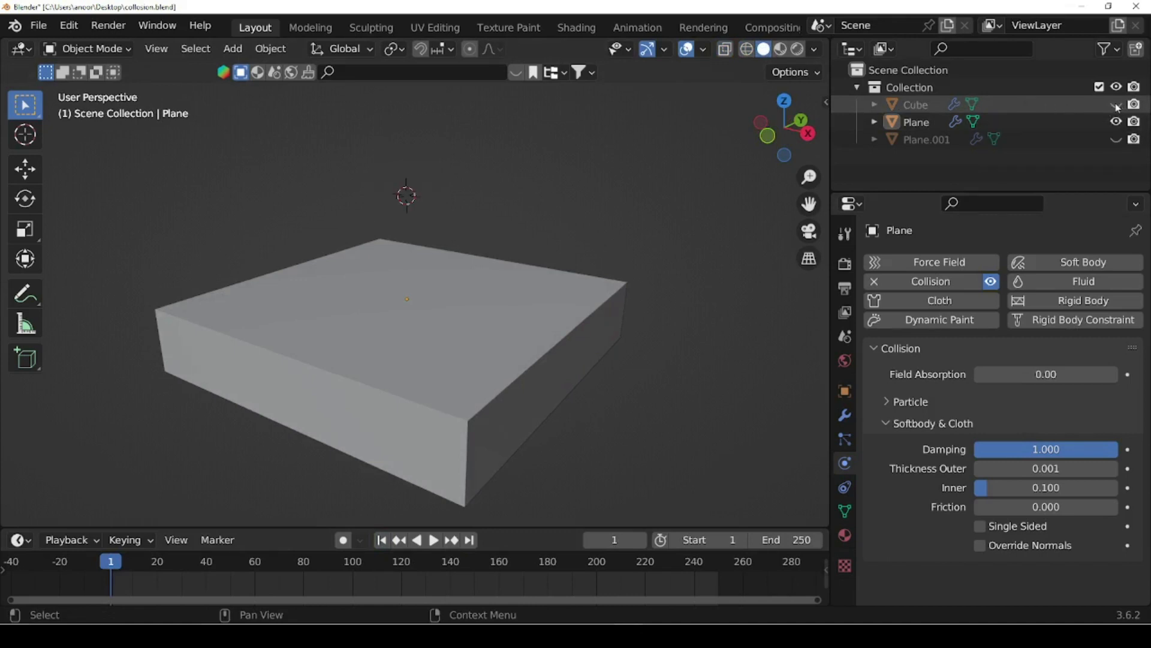
pyautogui.click(1116, 139)
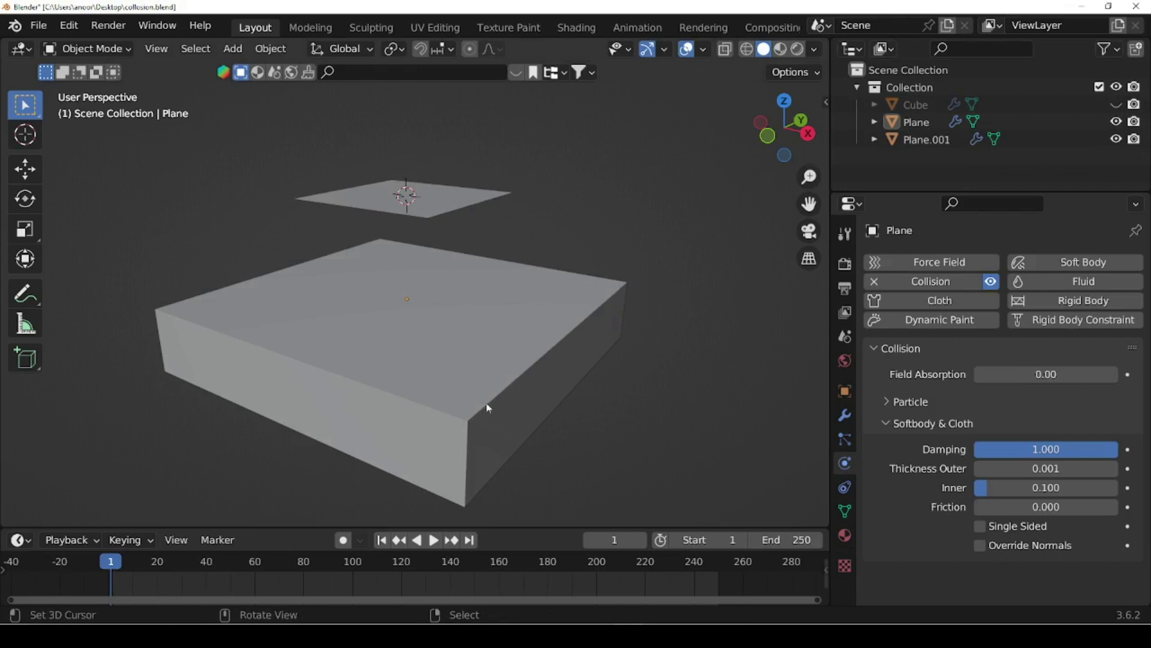
# Rotate the Plane block 25° about the Y axis in the front view
pyautogui.press('KP_1')
pyautogui.click(513, 354)
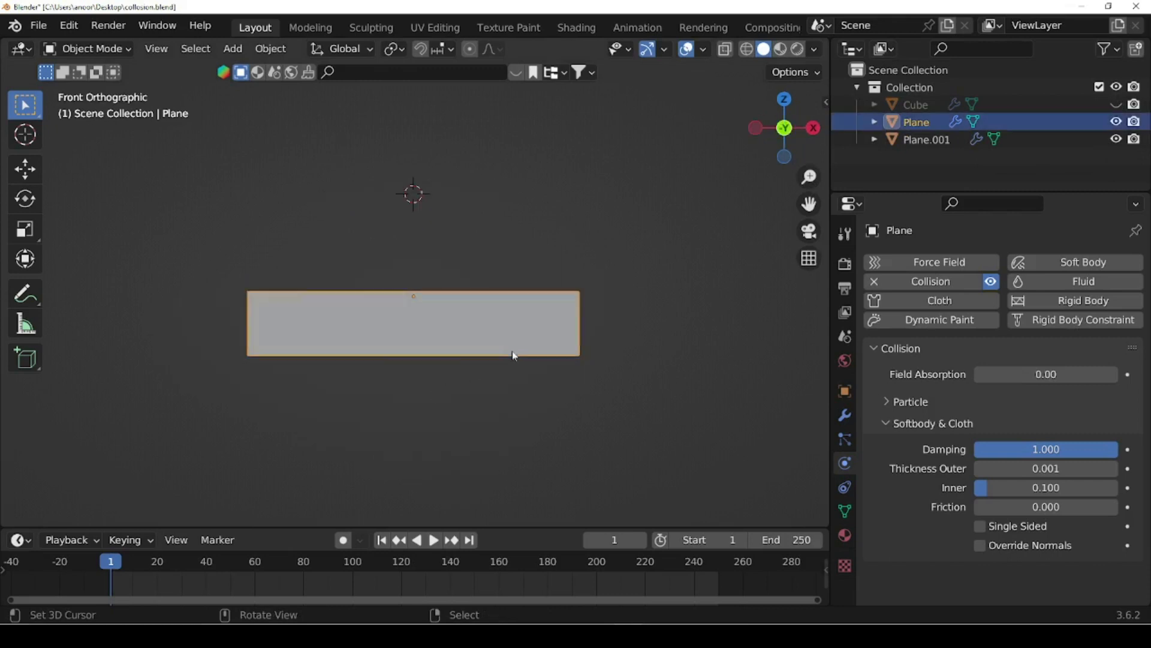
pyautogui.press('r')
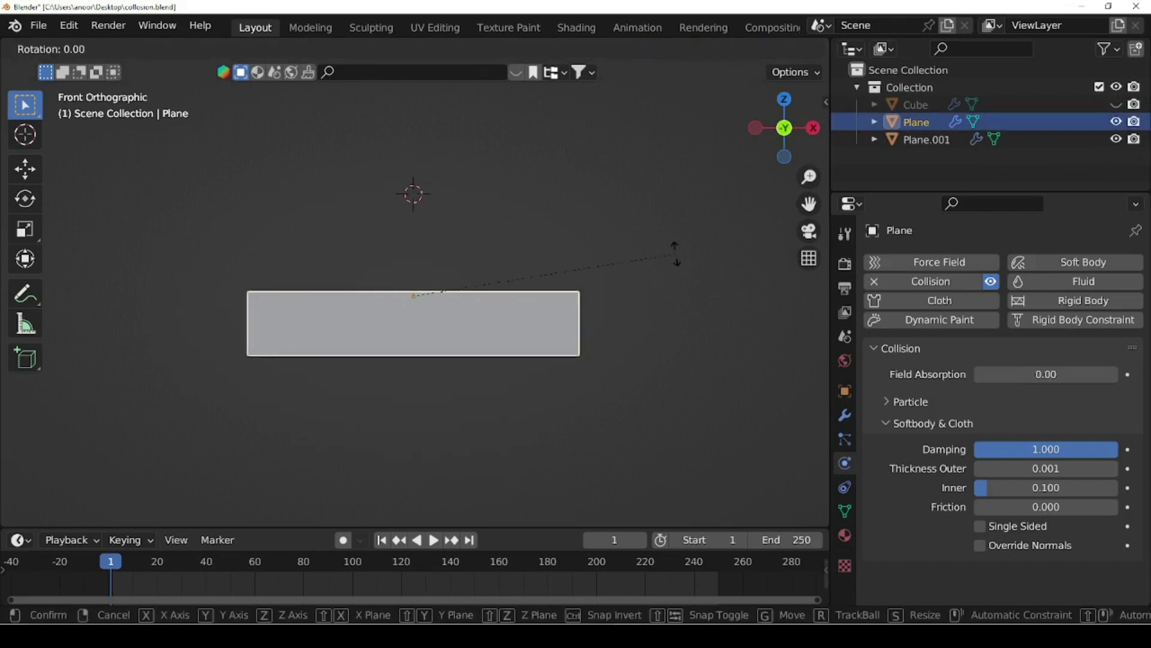
pyautogui.click(666, 321)
pyautogui.click(223, 430)
pyautogui.write('25')
pyautogui.press('Return')
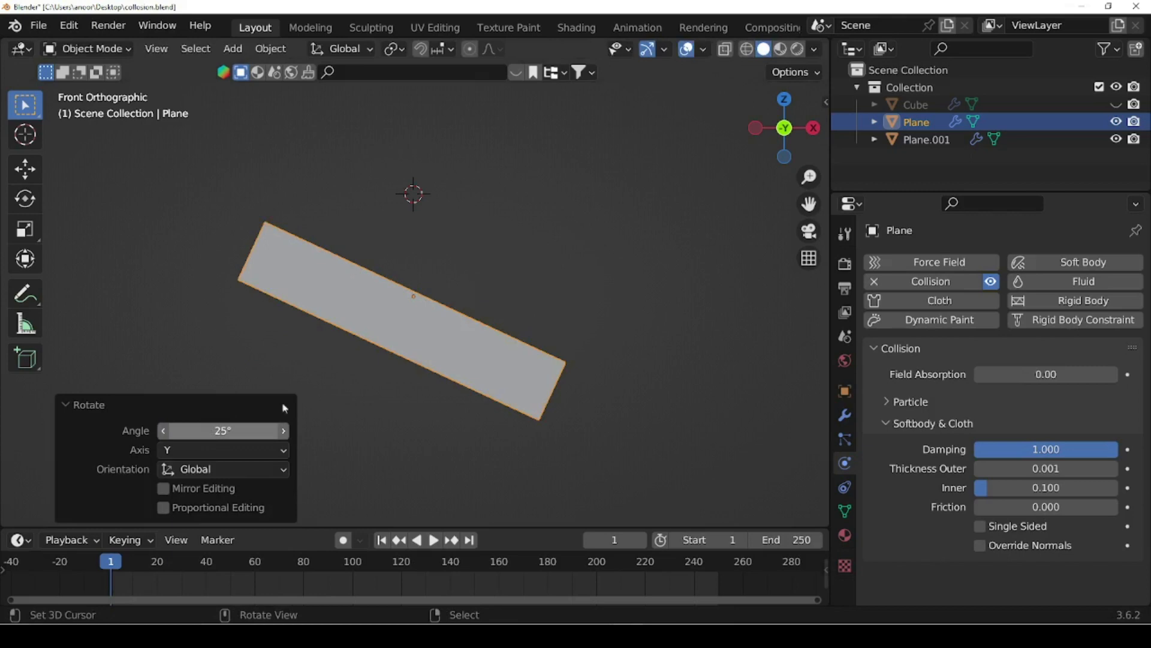
# Set the Plane's Softbody & Cloth Damping to 0, play the cloth simulation in perspective, stop, and return to frame 1
pyautogui.moveTo(588, 362); pyautogui.dragTo(540, 354, button='middle')
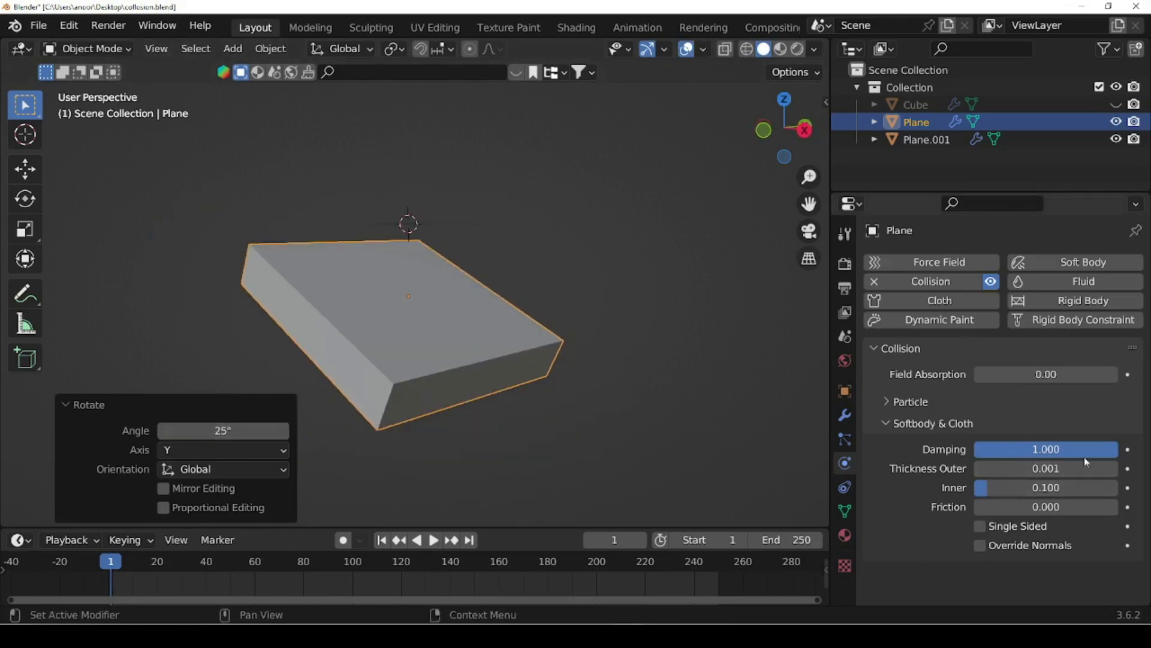
pyautogui.click(1065, 450)
pyautogui.press('Return')
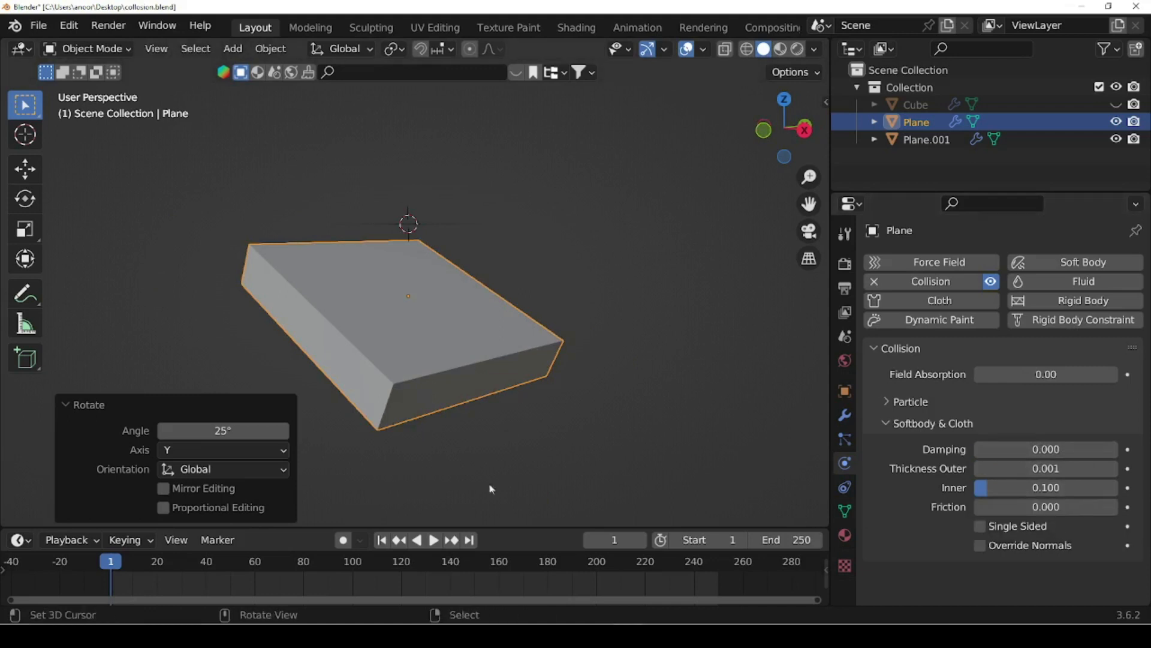
pyautogui.click(434, 540)
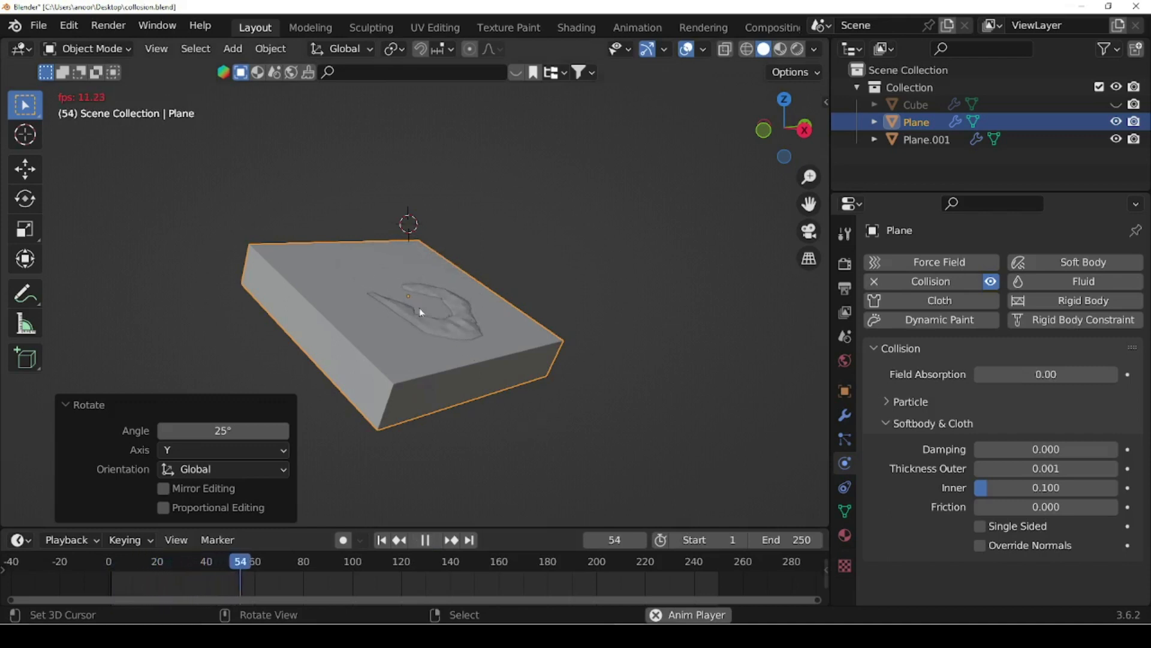
pyautogui.click(425, 540)
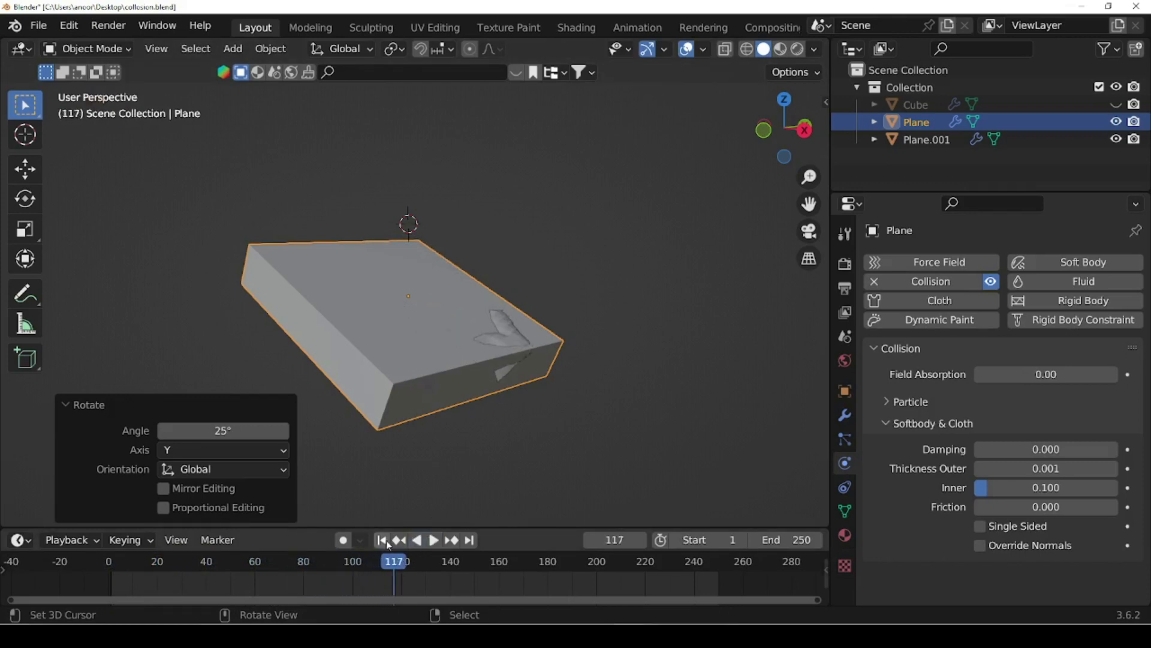
pyautogui.click(381, 539)
# Set the Plane's Thickness Outer to 0.2 and play the cloth simulation twice from frame 1, stopping each time
pyautogui.click(995, 474)
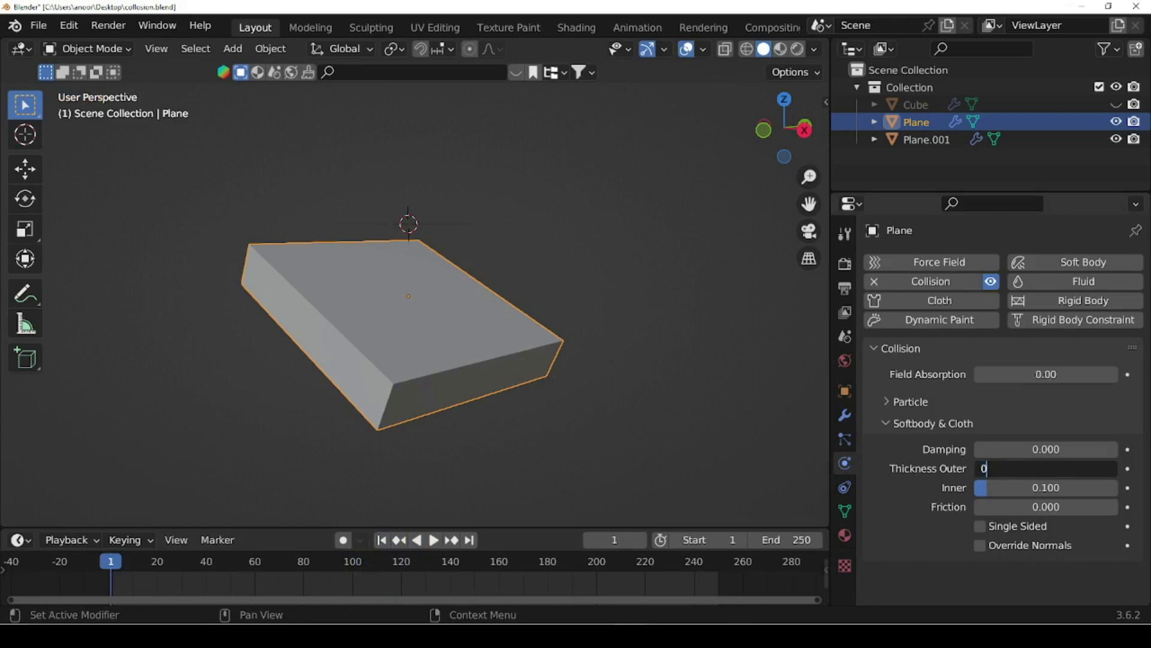
pyautogui.write('0.2')
pyautogui.press('Return')
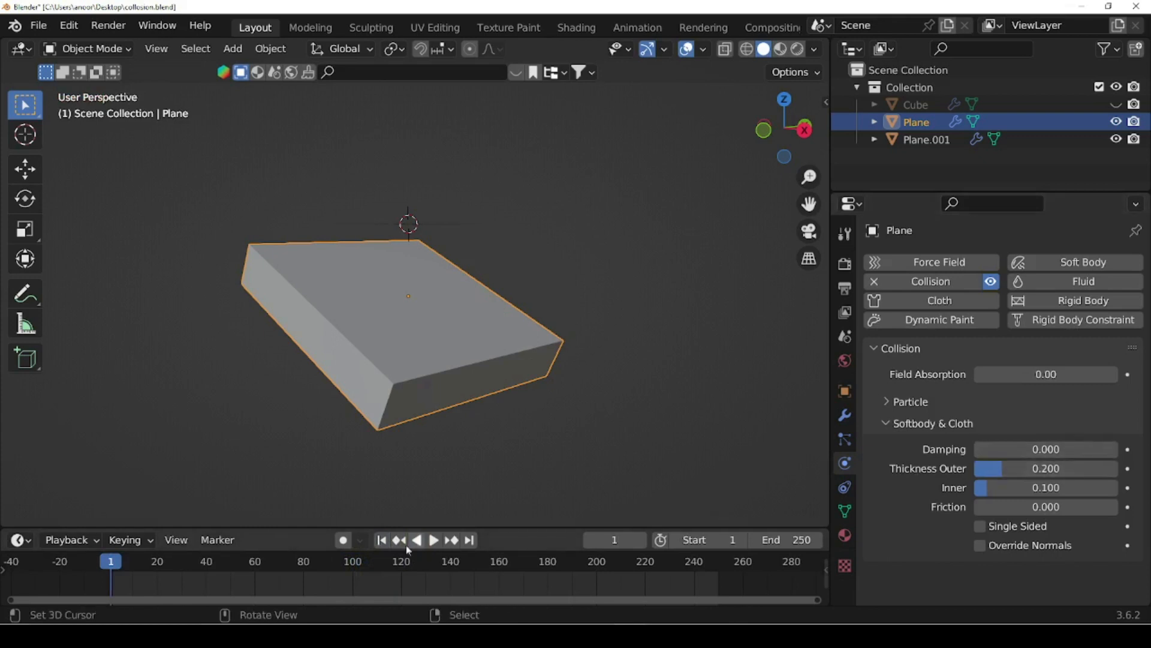
pyautogui.click(433, 539)
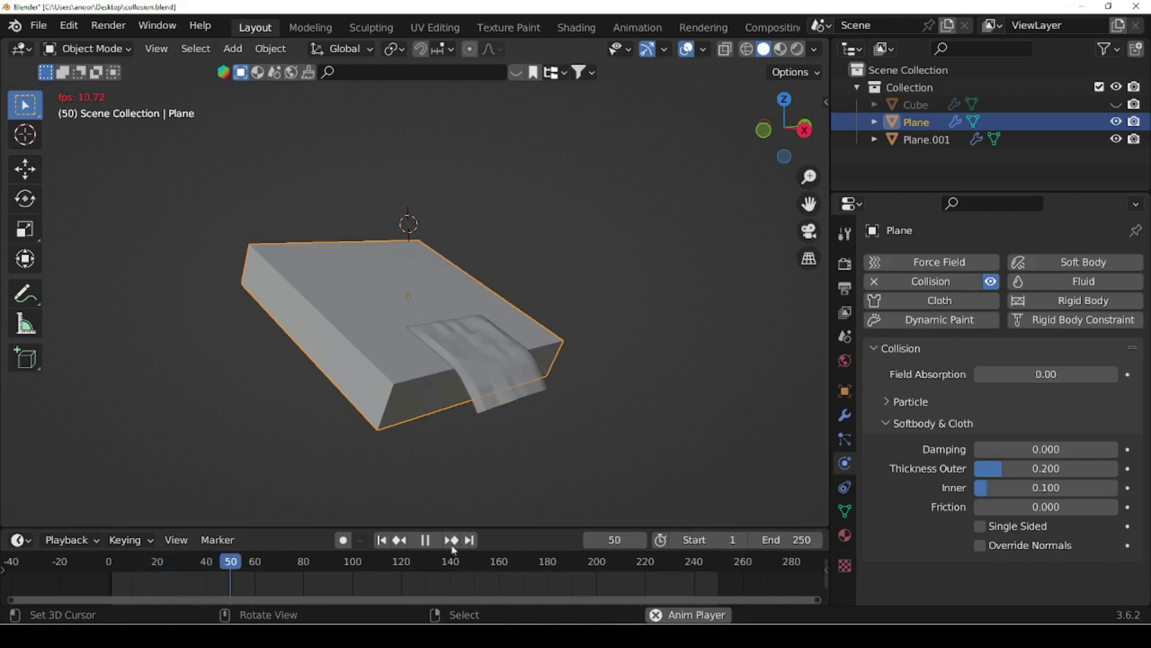
pyautogui.press('space')
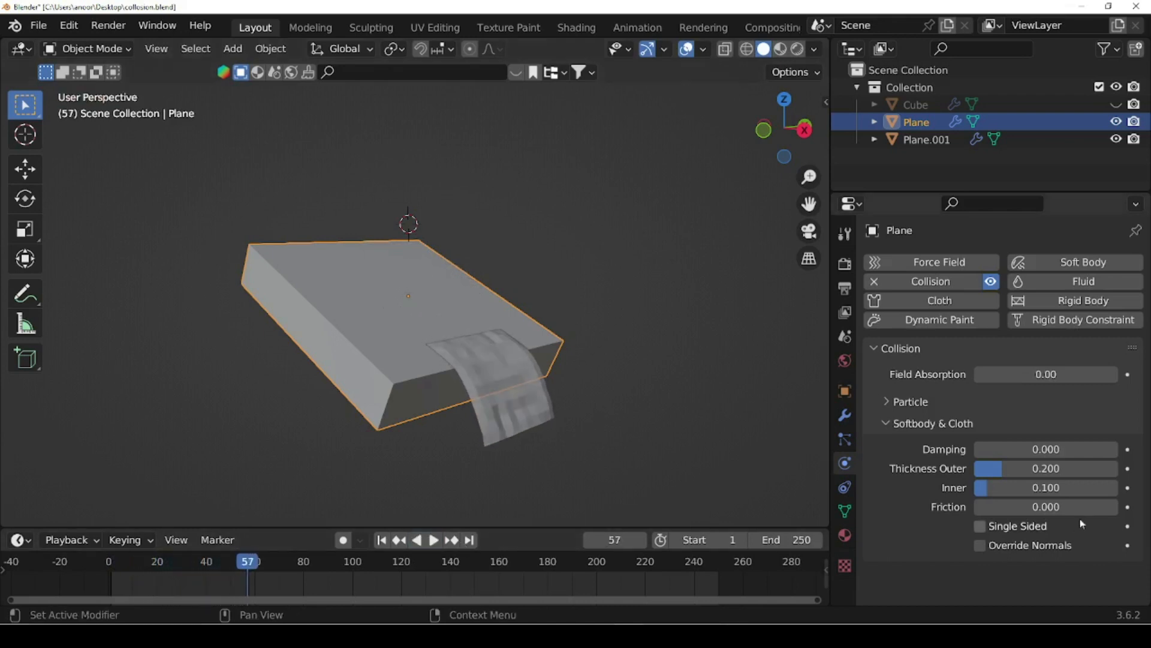
pyautogui.click(381, 539)
pyautogui.click(433, 539)
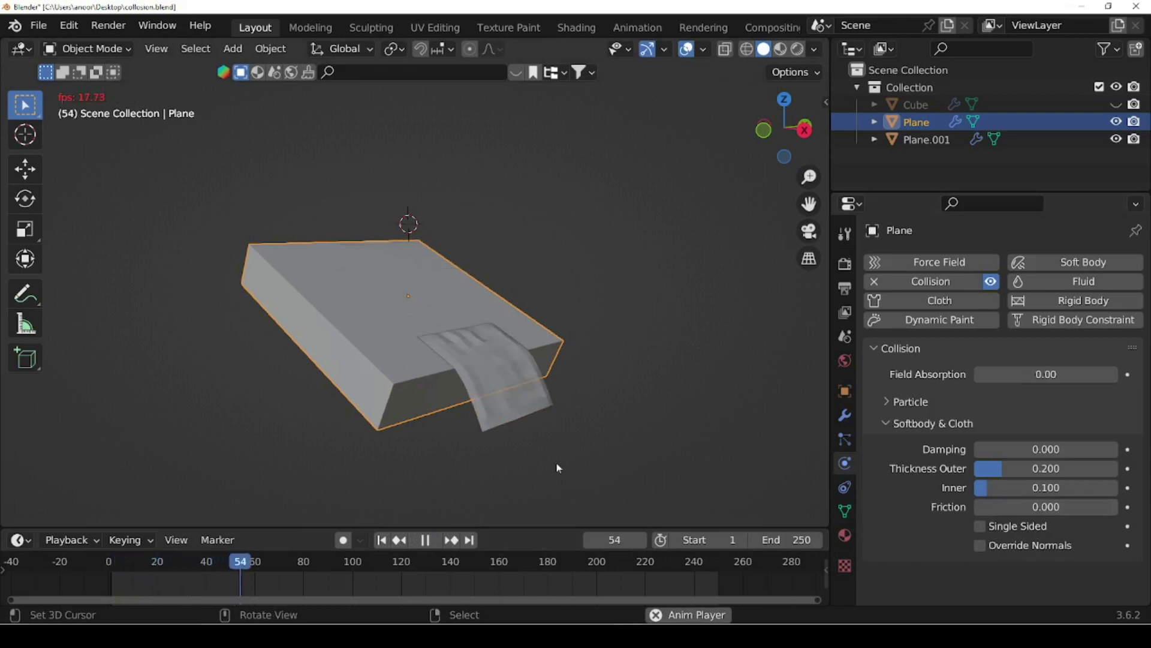
pyautogui.click(427, 540)
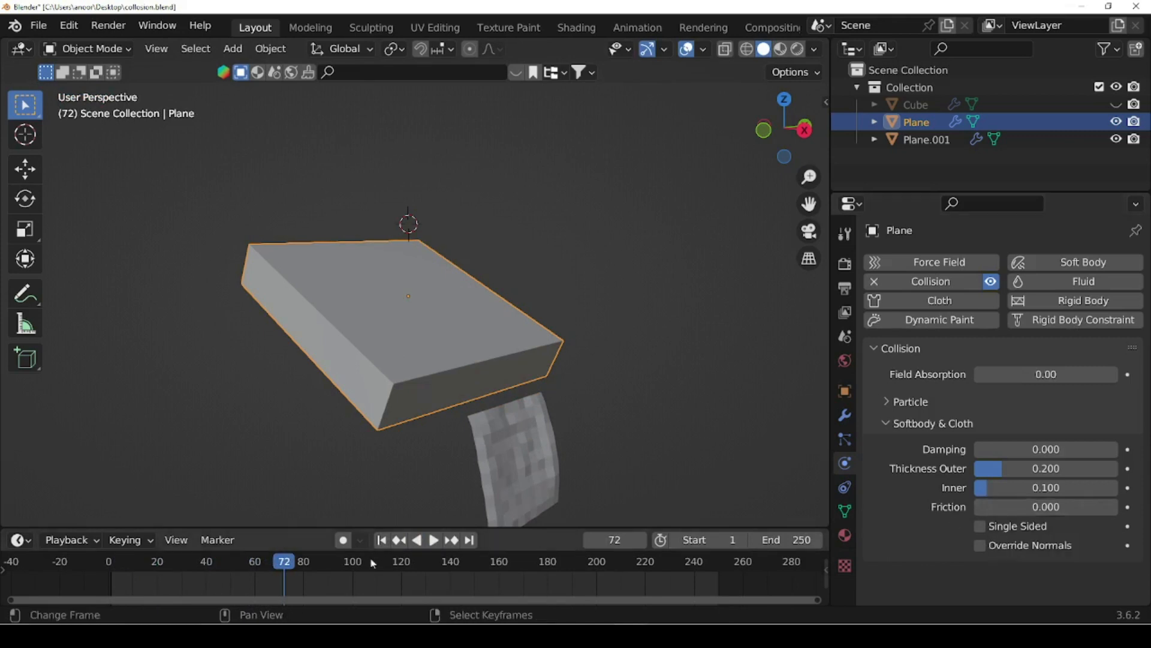
# Try a Friction of 1 on the Plane, raise it to 50, play the cloth simulation from frame 1, and stop
pyautogui.click(1046, 507)
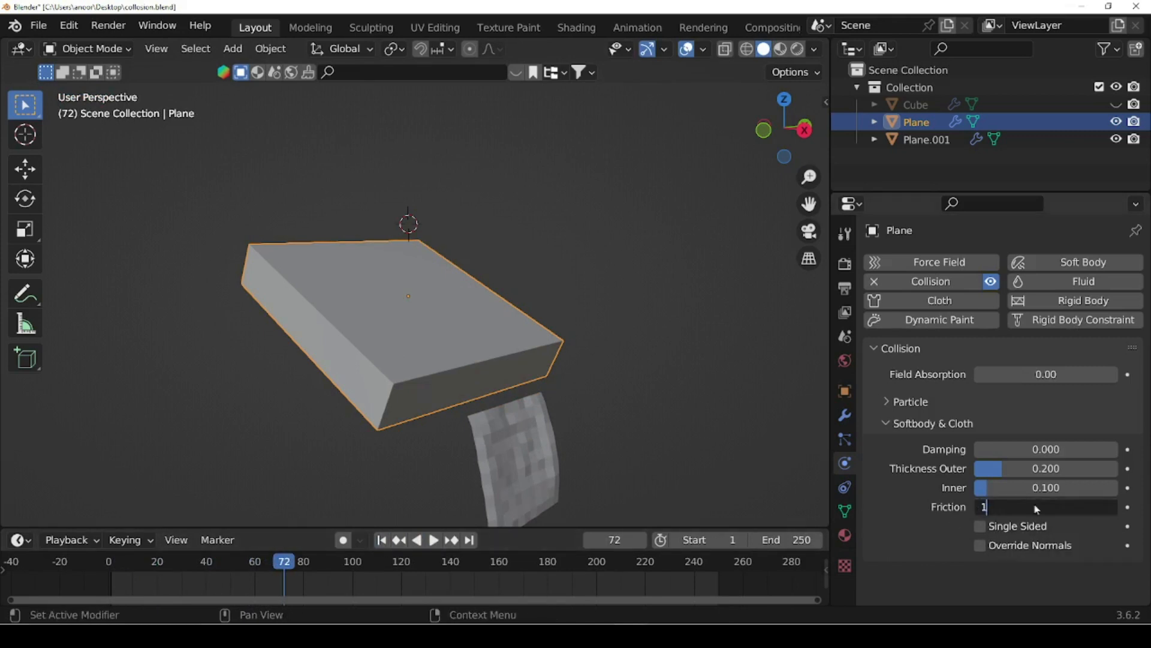
pyautogui.write('1')
pyautogui.press('Return')
pyautogui.click(1026, 506)
pyautogui.write('50')
pyautogui.press('Return')
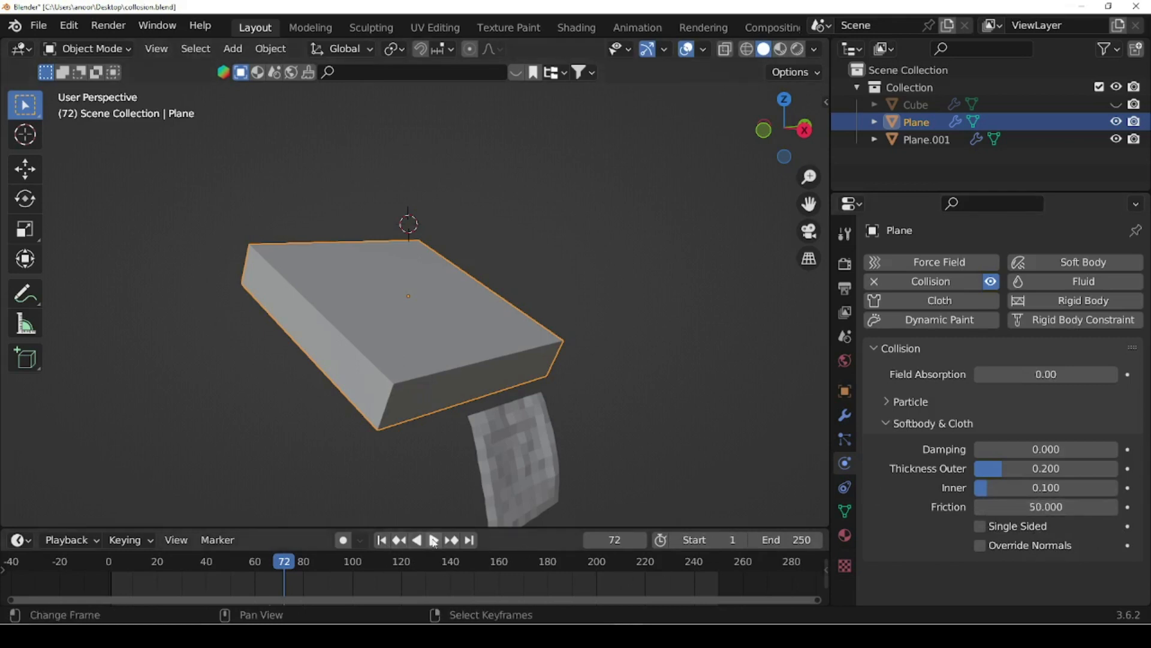
pyautogui.click(381, 539)
pyautogui.click(434, 539)
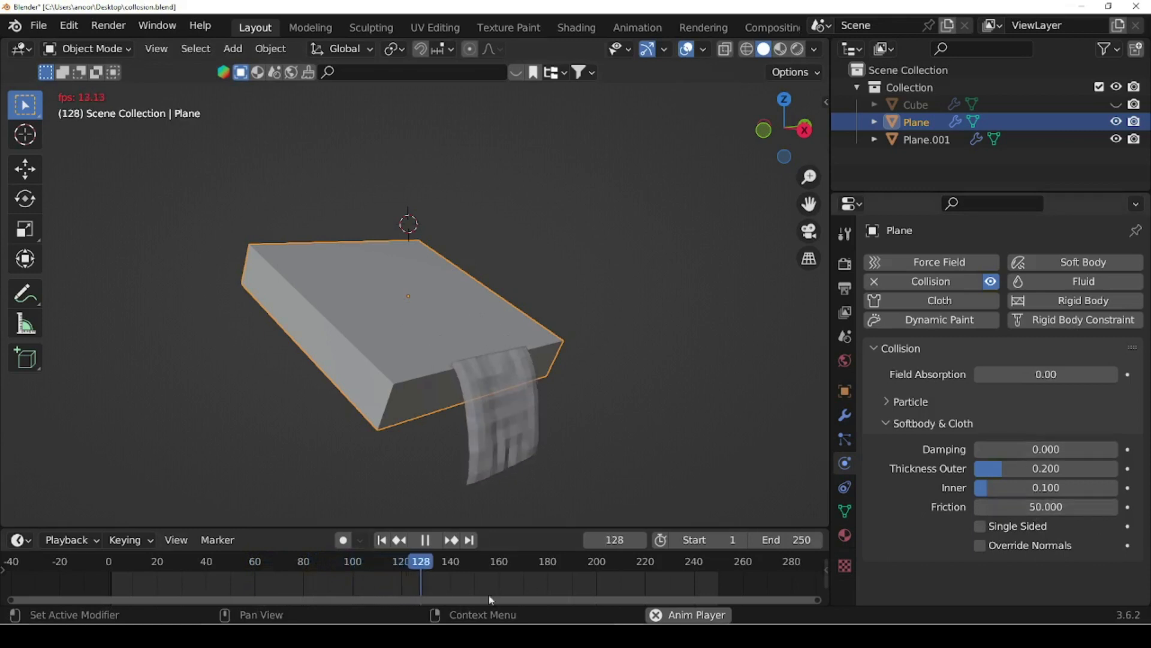
pyautogui.press('space')
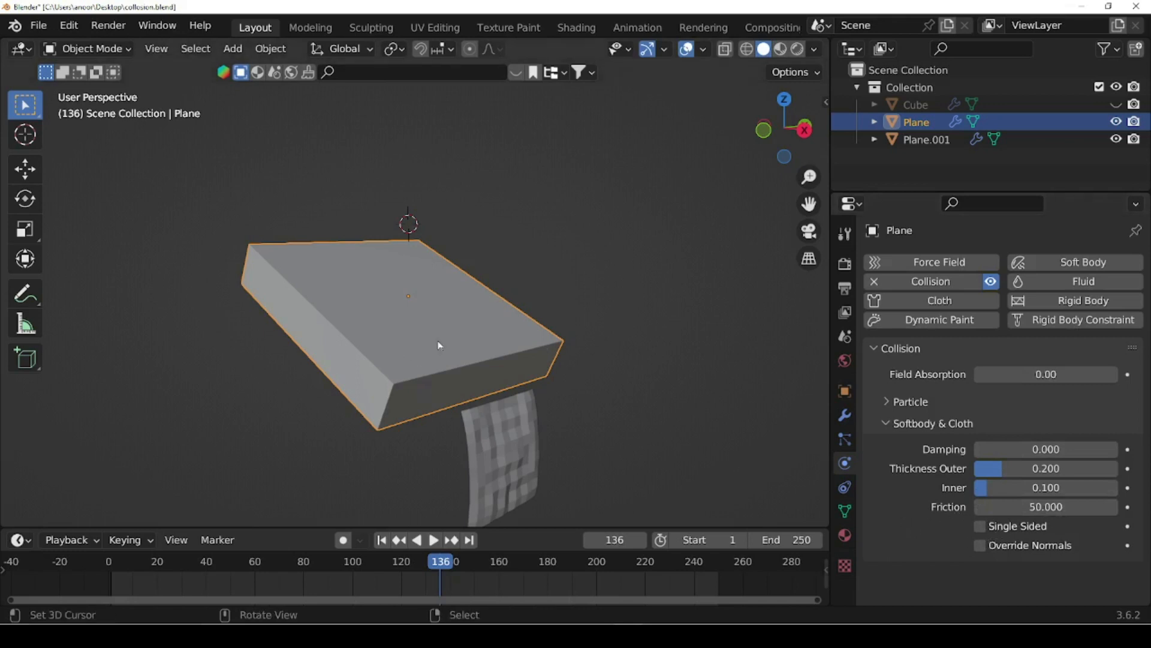
# In front wireframe view, set Thickness Outer to 0.001 and Inner to 0.2, play from frame 1, stop, and return to frame 1
pyautogui.press('KP_1')
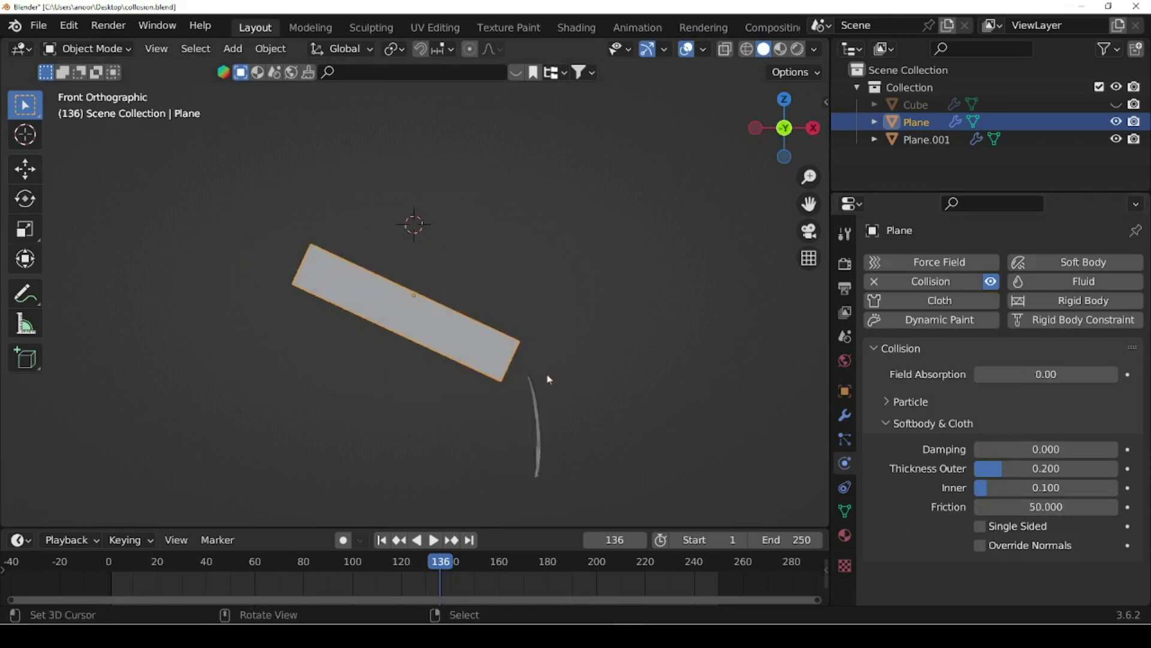
pyautogui.hotkey('shift', 'z')
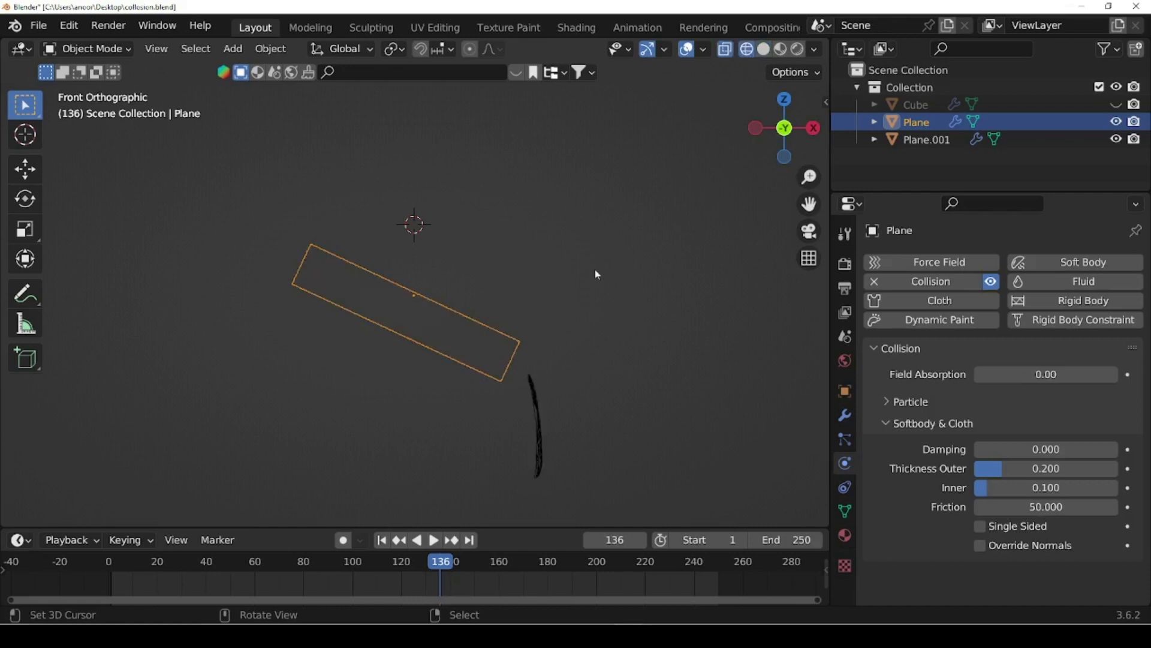
pyautogui.moveTo(1045, 469); pyautogui.dragTo(977, 468)
pyautogui.click(986, 487)
pyautogui.press('Return')
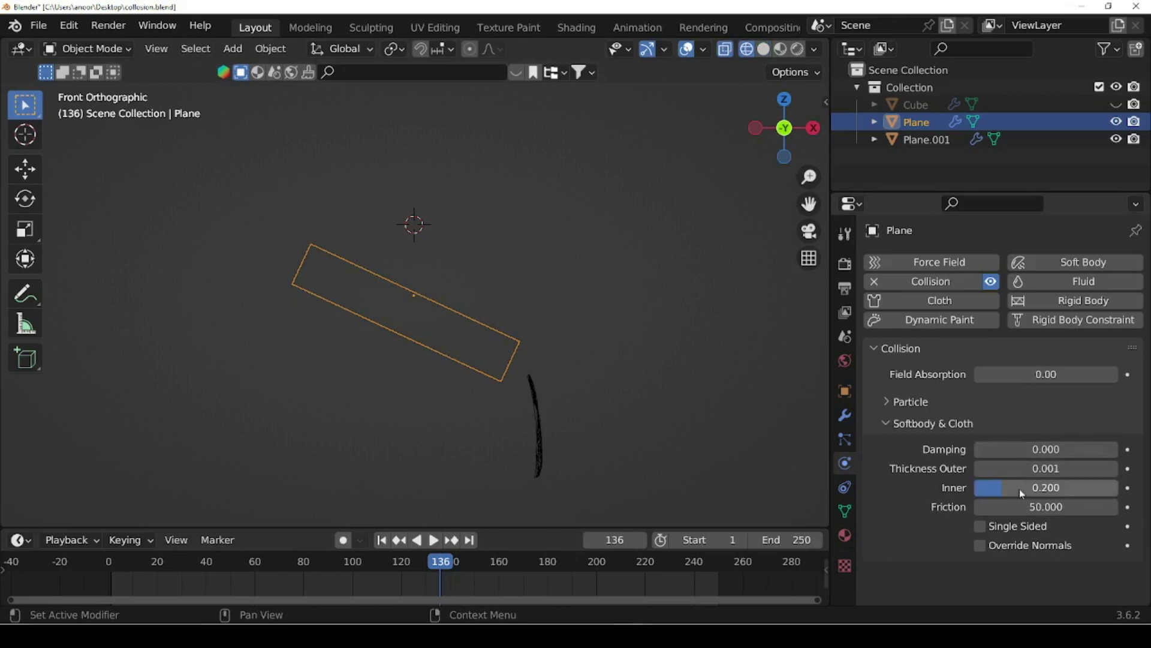
pyautogui.click(382, 540)
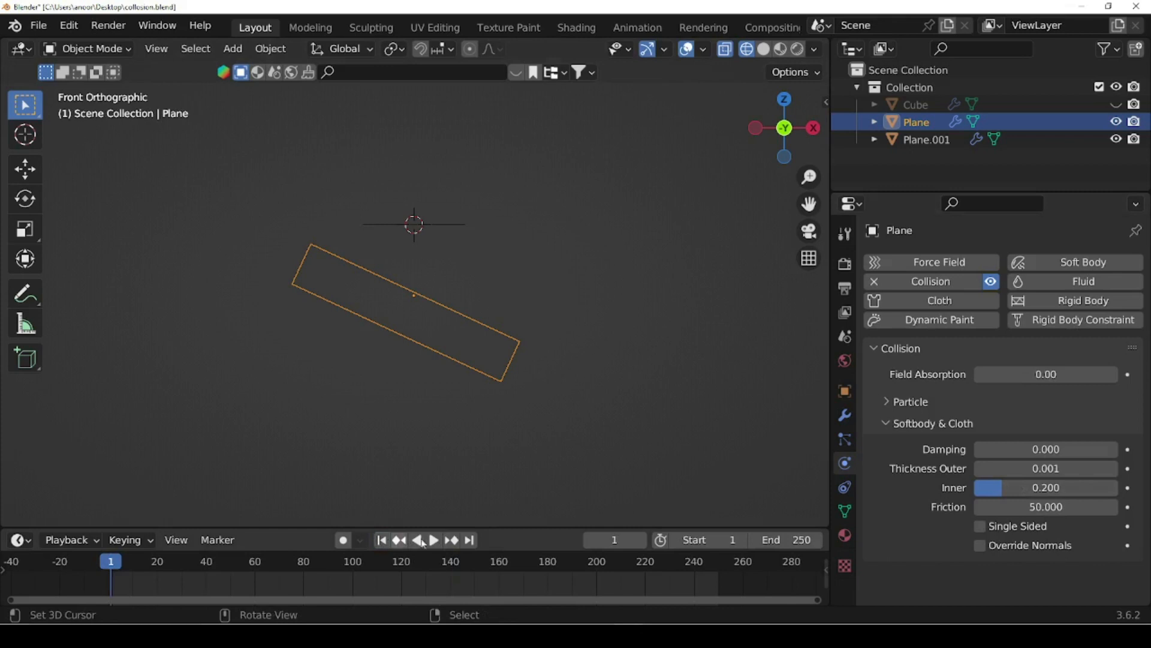
pyautogui.click(433, 540)
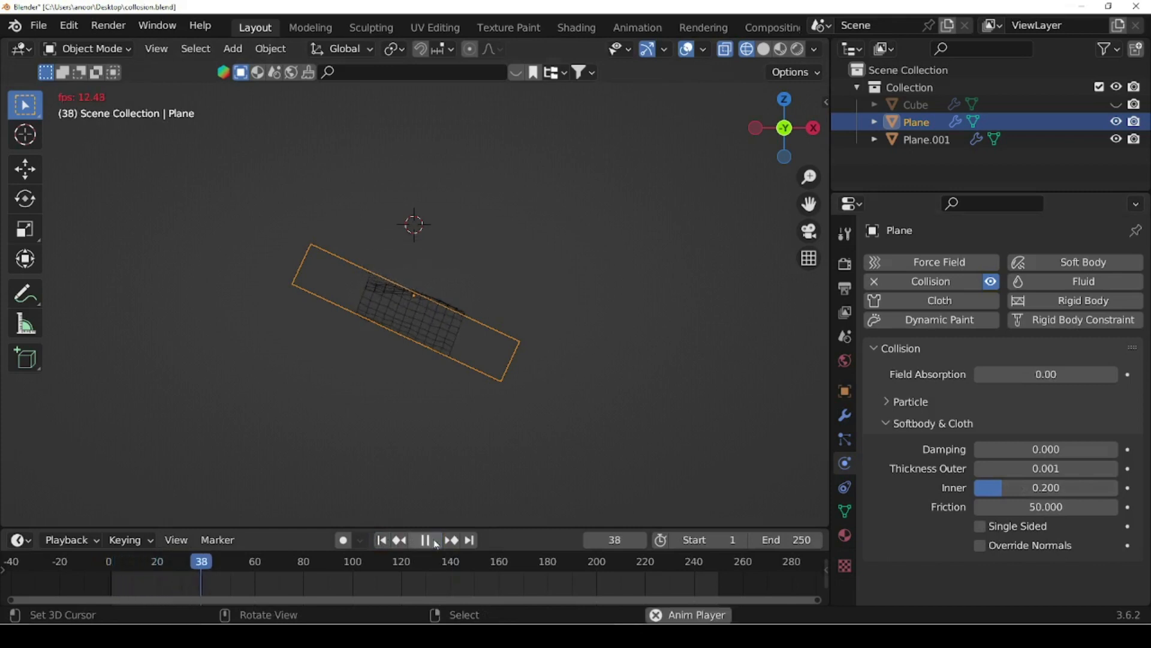
pyautogui.click(434, 542)
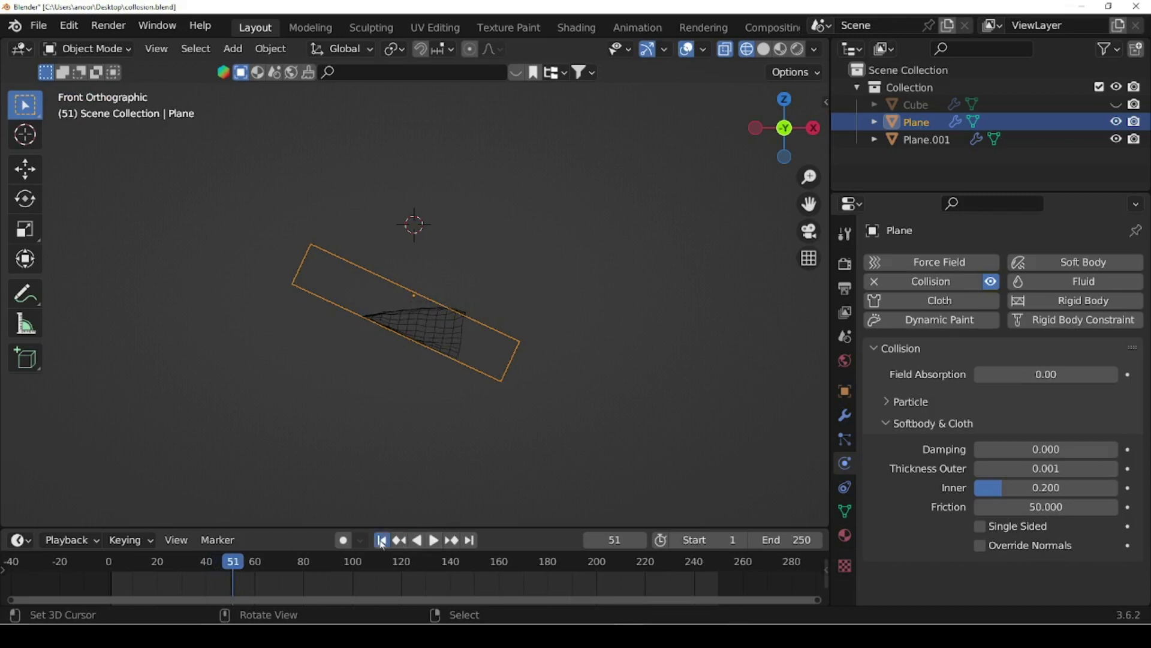
pyautogui.click(382, 540)
# Set the Plane's Inner thickness to 0.5, play the cloth simulation, stop, and return to frame 1
pyautogui.doubleClick(1011, 493)
pyautogui.write('0.5')
pyautogui.press('Return')
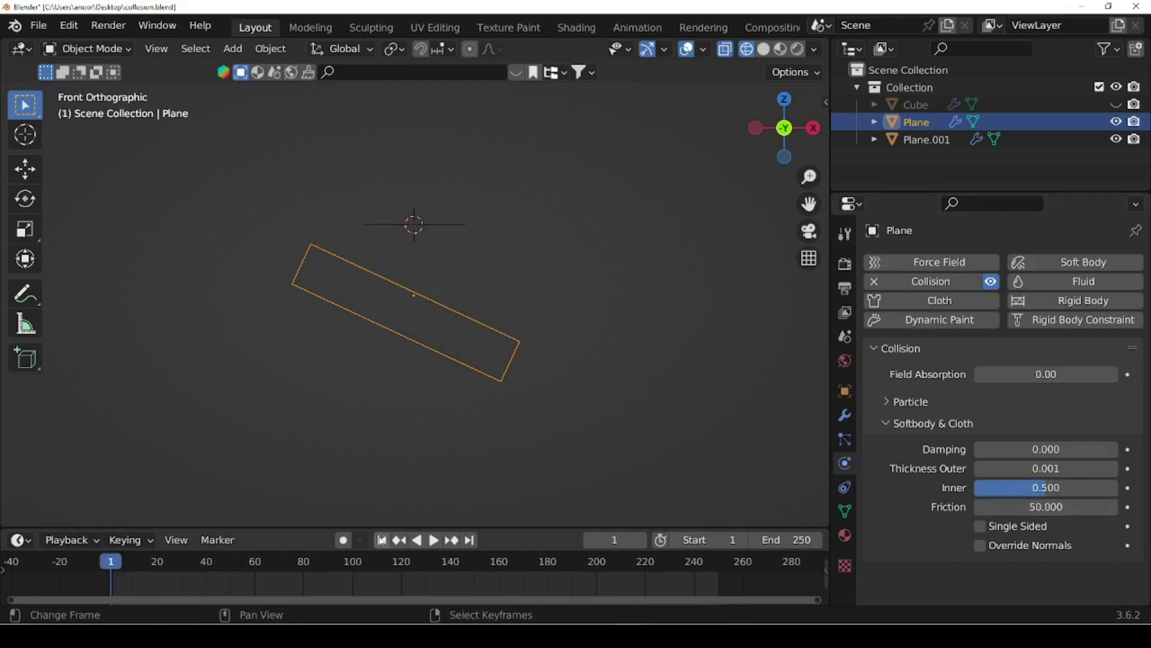
pyautogui.click(436, 540)
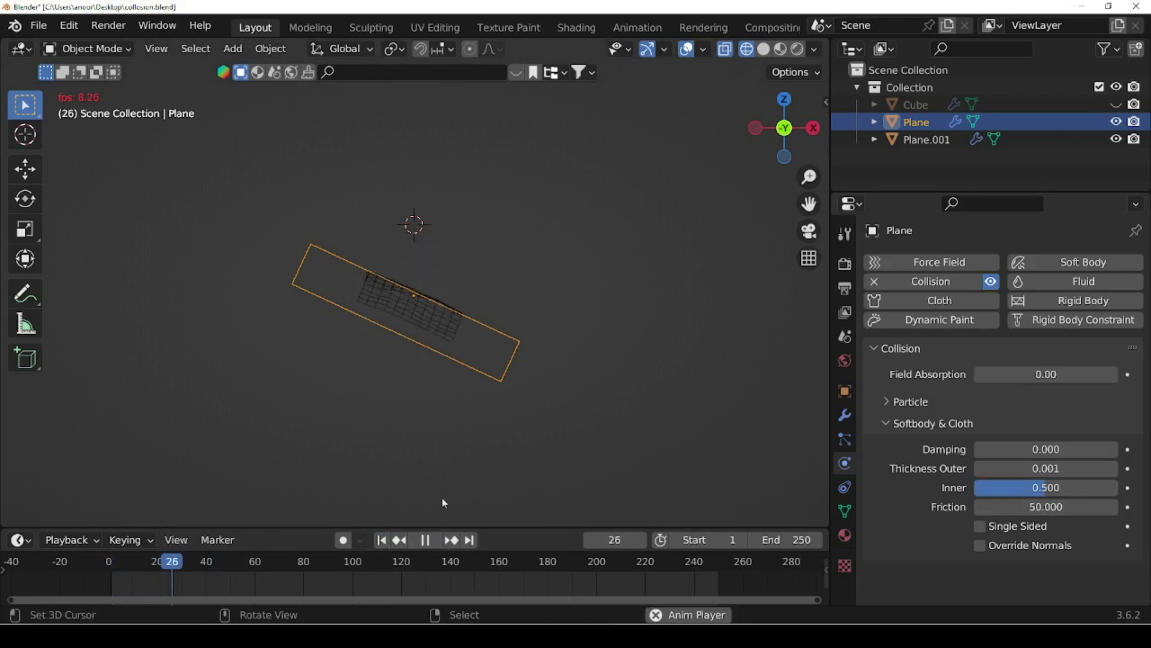
pyautogui.click(426, 540)
pyautogui.click(381, 539)
# Set both the Plane's Thickness Outer and Inner to 0.1
pyautogui.click(1048, 468)
pyautogui.write('0')
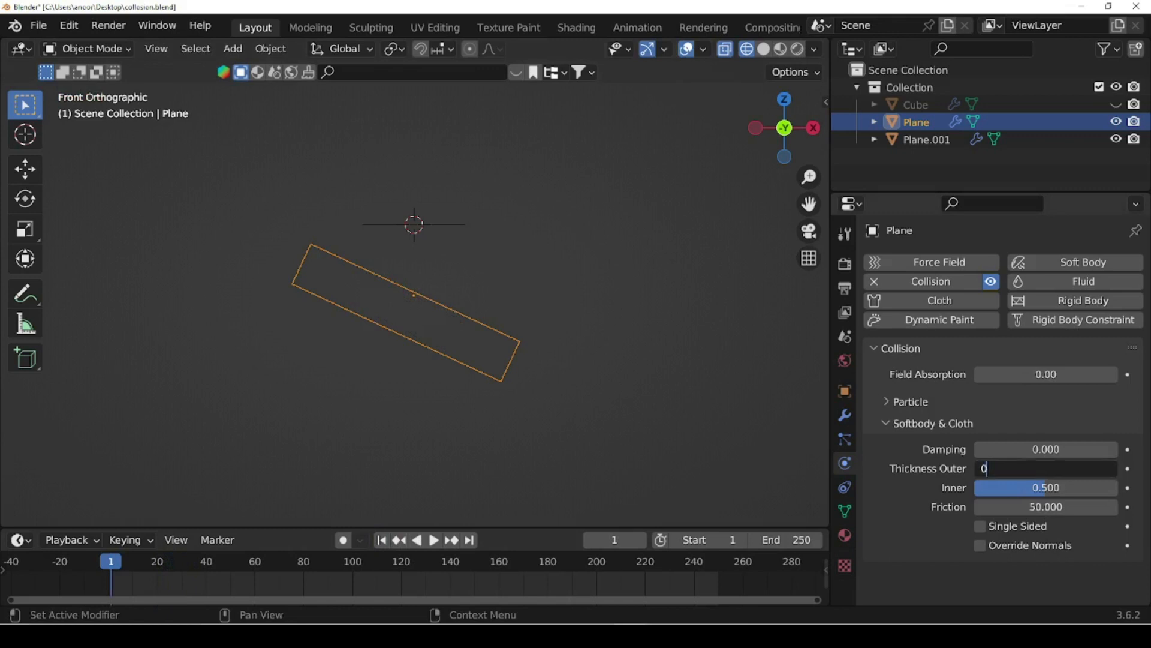
pyautogui.write('.1')
pyautogui.press('Return')
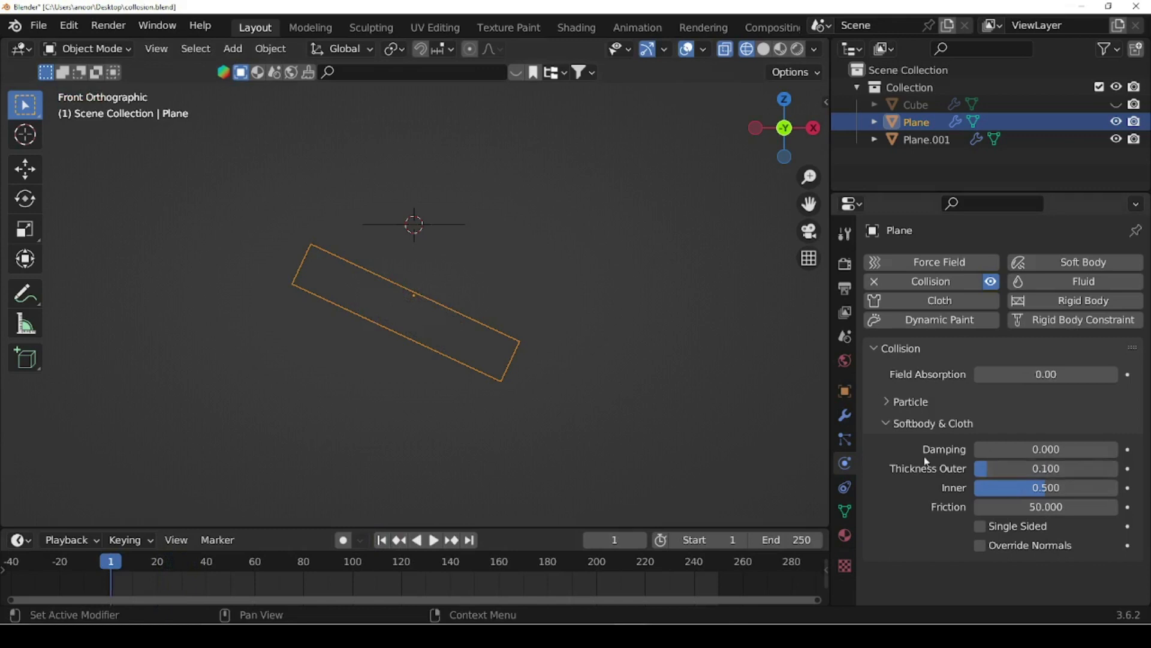
pyautogui.moveTo(1045, 488); pyautogui.dragTo(1005, 488)
pyautogui.click(1005, 489)
pyautogui.write('0.1')
pyautogui.press('Return')
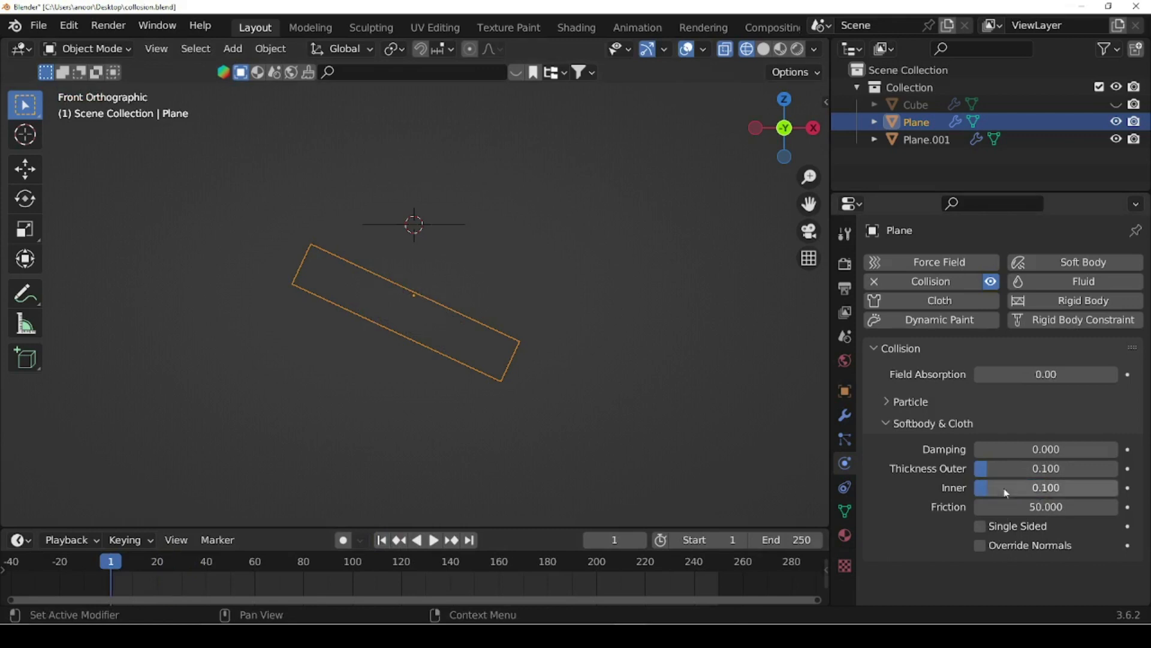
# Play the cloth simulation, stop at frame 37, and inspect the cloth's contact with the sloped surface up close
pyautogui.click(433, 540)
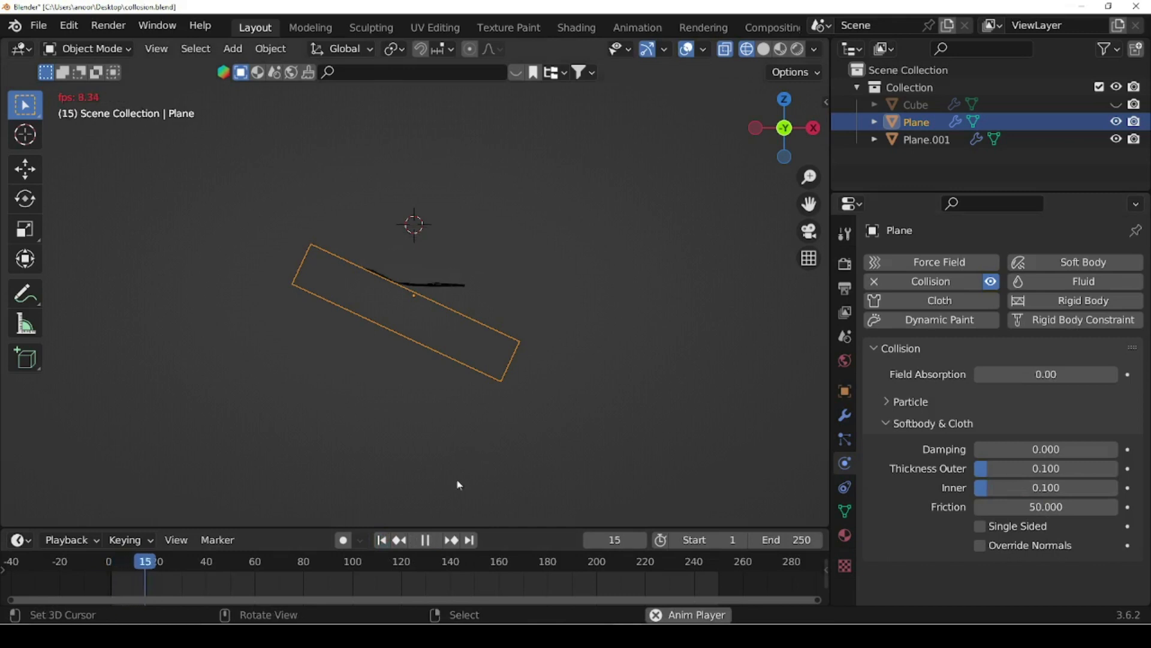
pyautogui.click(435, 541)
pyautogui.scroll(6, 440, 308)
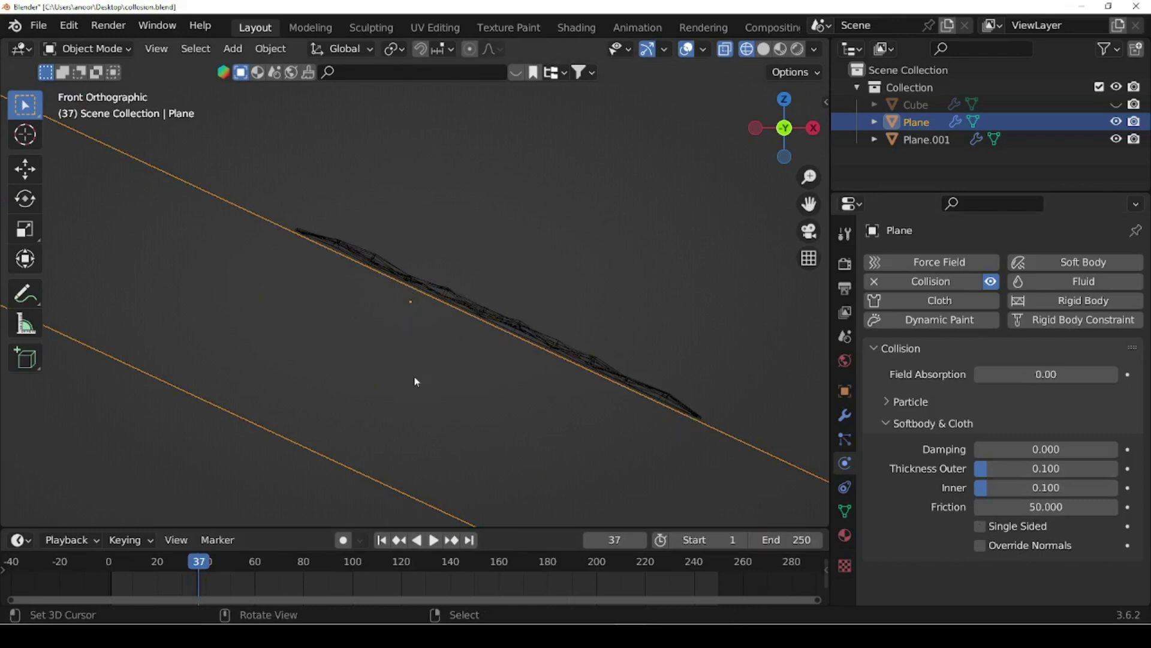
pyautogui.scroll(-3, 413, 375)
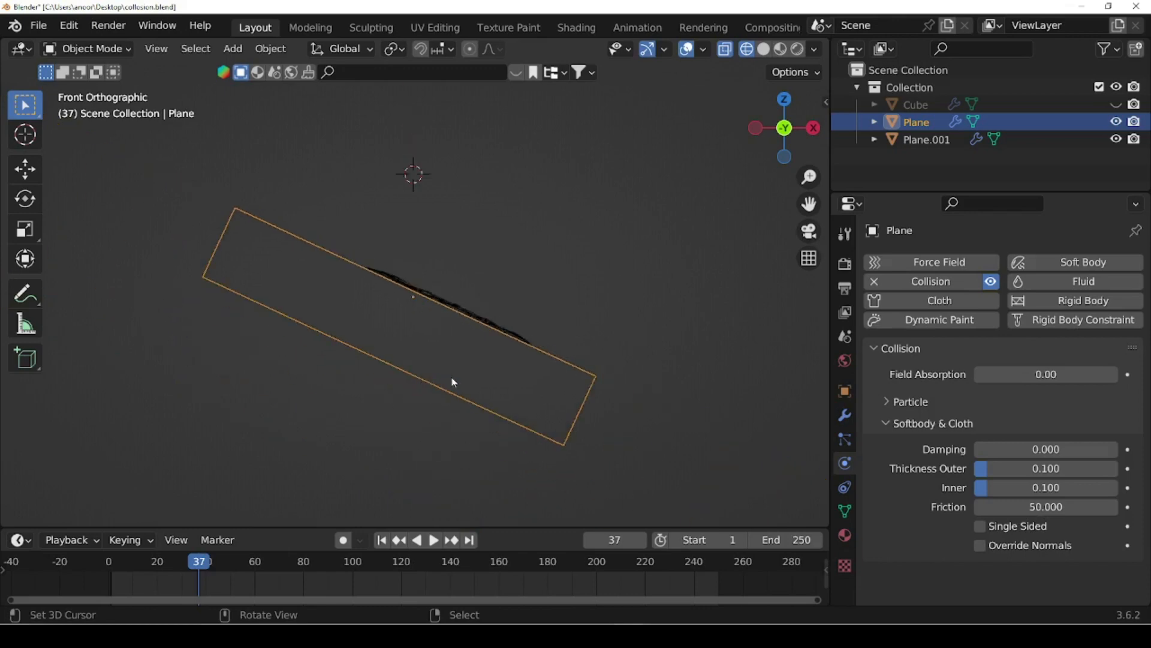
# Set the Plane's Friction to 0, play the simulation from frame 1, stop at frame 30, and inspect the cloth's contact
pyautogui.click(1046, 507)
pyautogui.write('0')
pyautogui.press('Return')
pyautogui.click(384, 541)
pyautogui.click(433, 540)
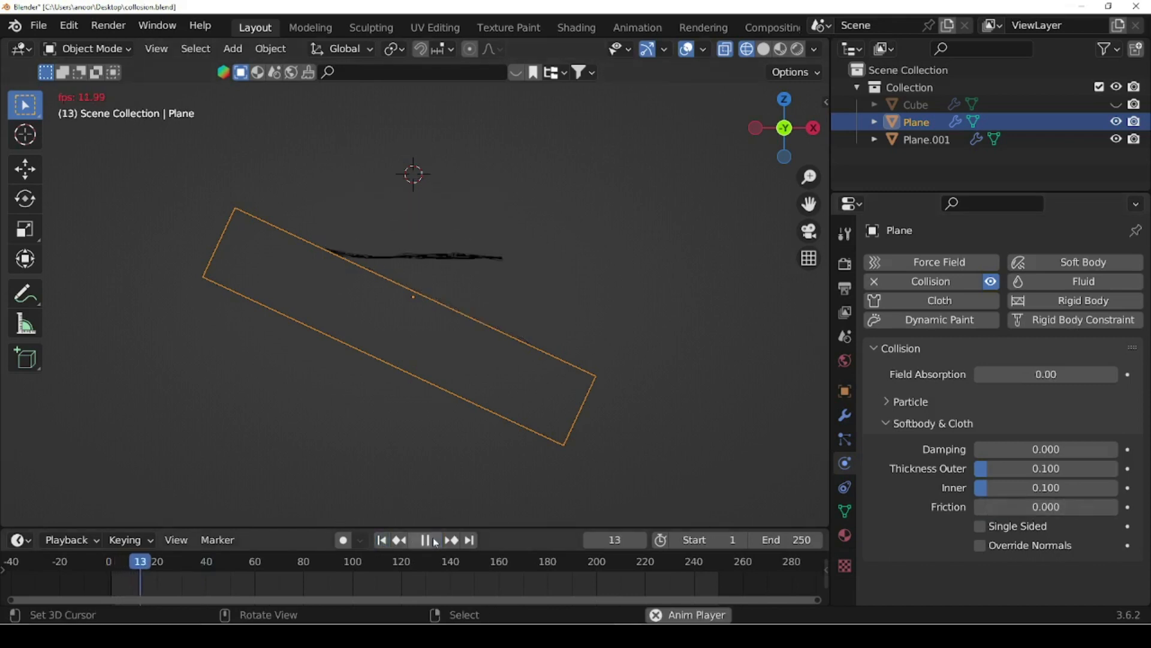
pyautogui.press('space')
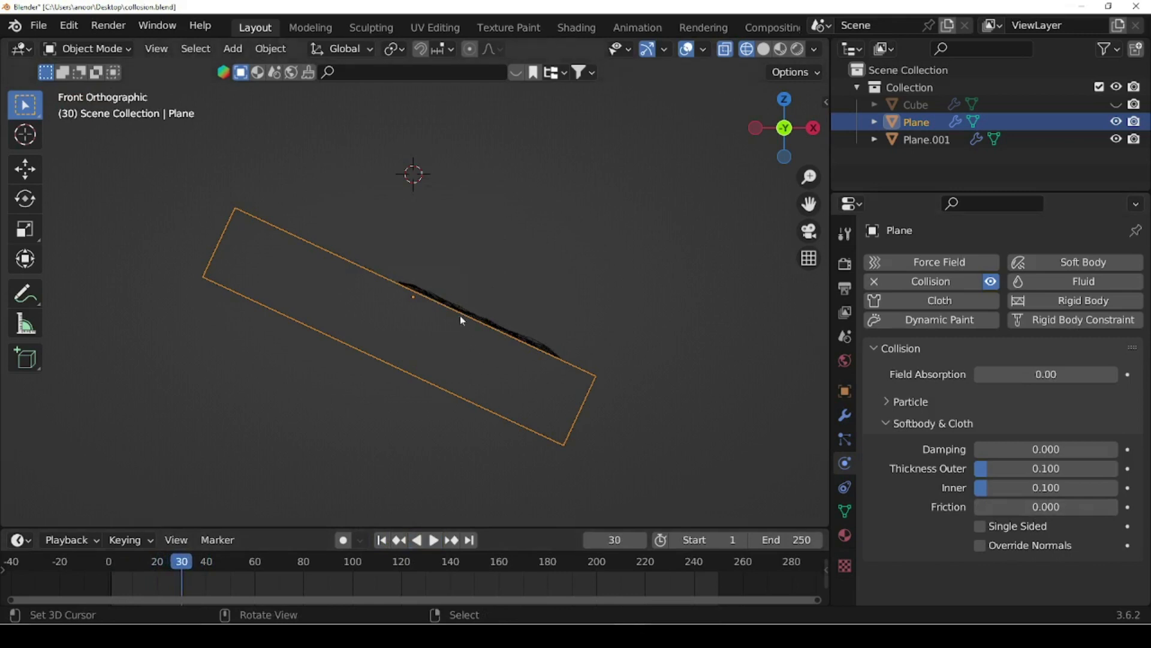
pyautogui.scroll(3, 461, 322)
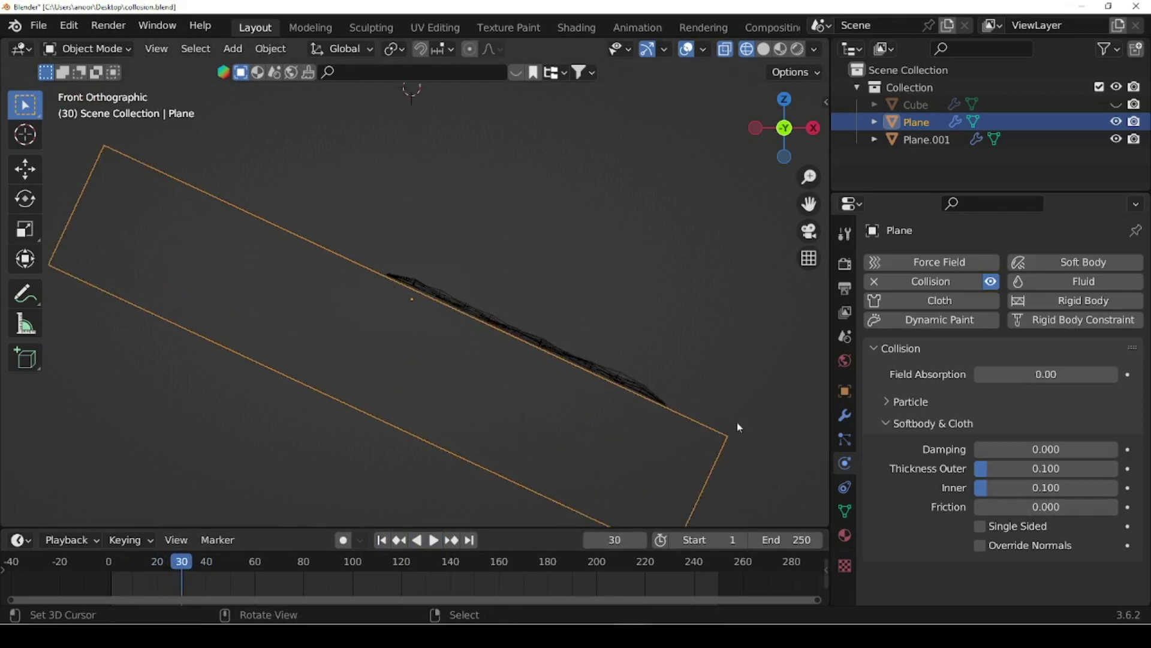
# Set the Plane's Thickness Outer to 0.001, play the simulation from frame 1, stop at frame 36, and inspect the cloth up close
pyautogui.moveTo(992, 471); pyautogui.dragTo(976, 468)
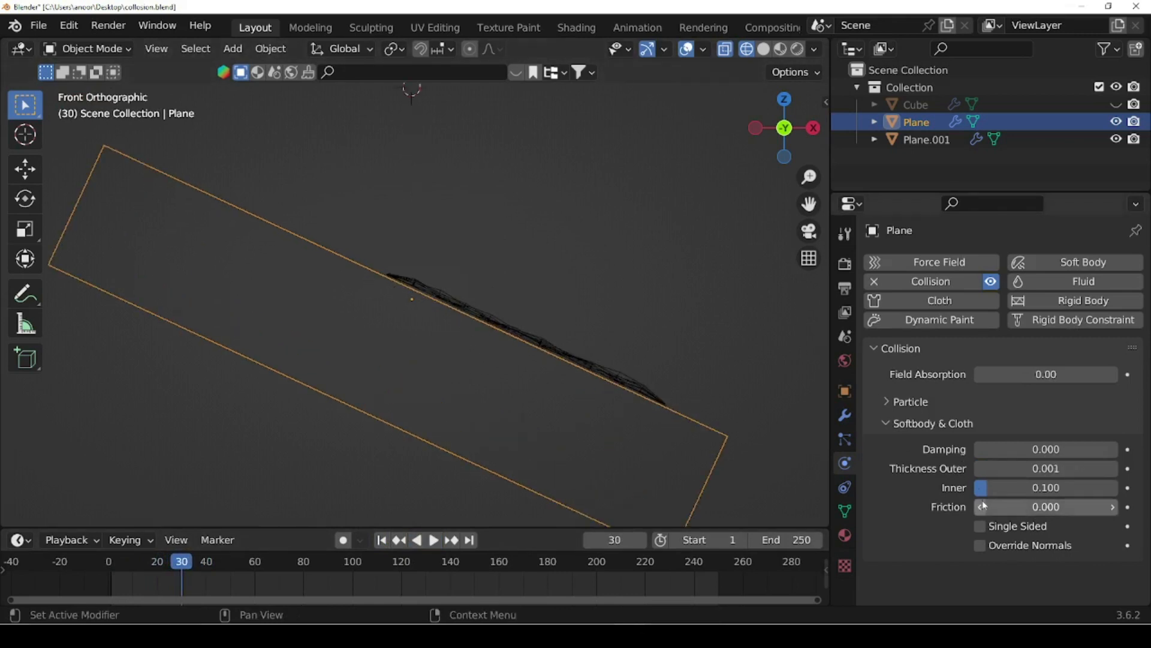
pyautogui.click(382, 540)
pyautogui.click(428, 541)
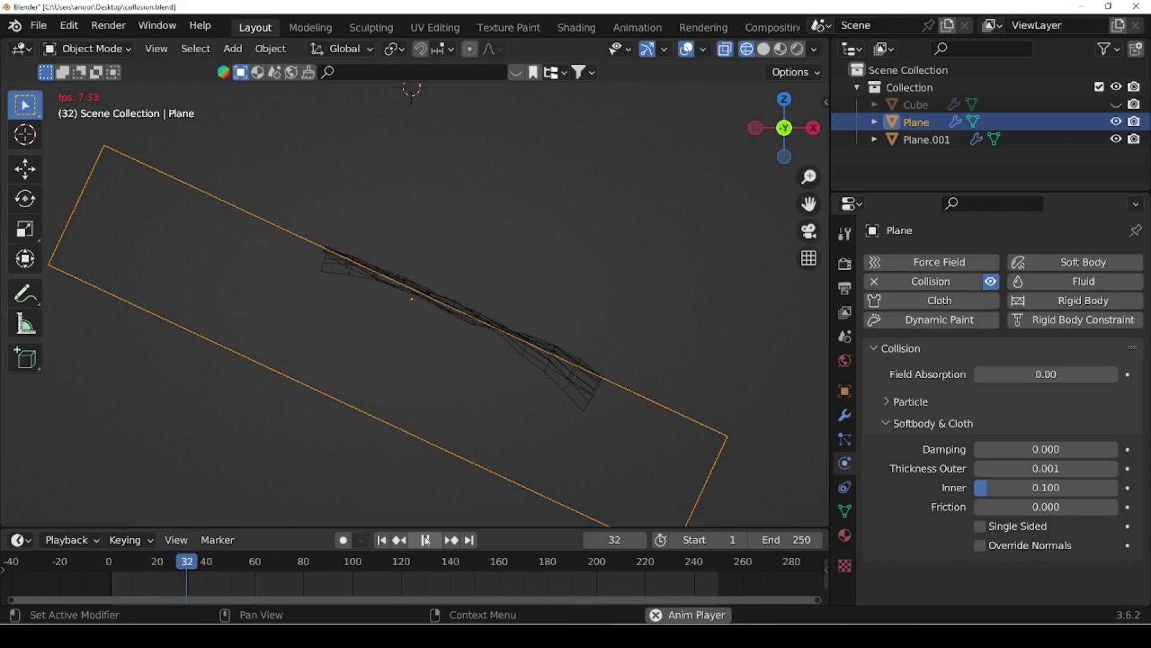
pyautogui.press('space')
pyautogui.scroll(5, 316, 259)
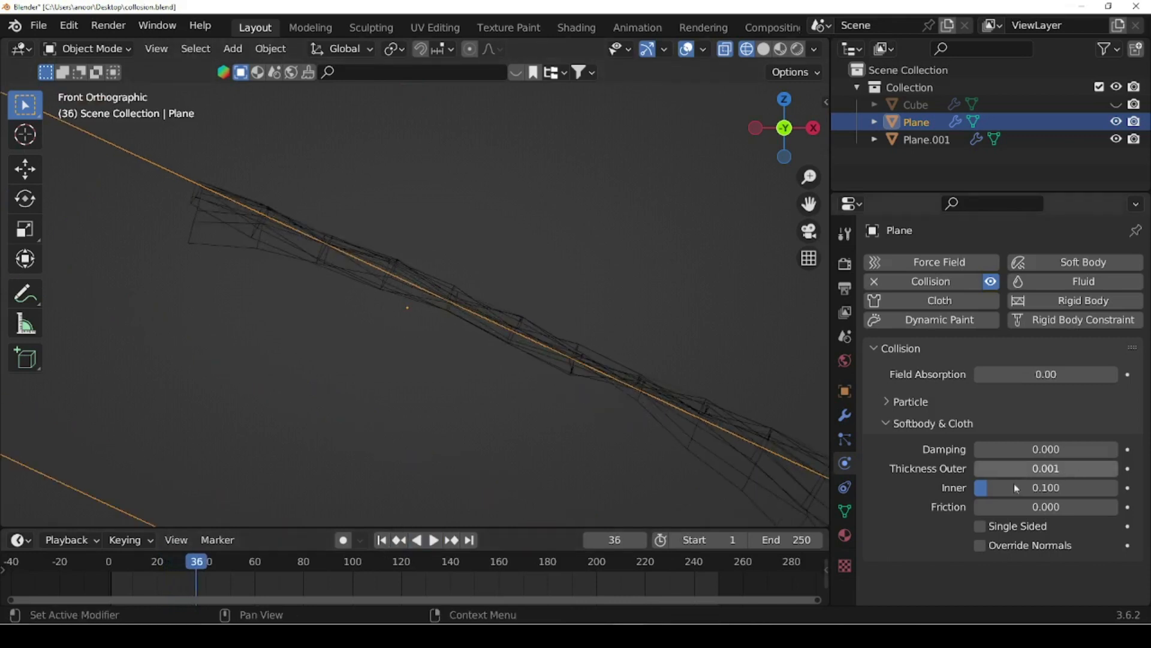
# Replay the cloth simulation from frame 1 and stop at frame 27 to examine how the cloth meets the slope
pyautogui.click(382, 540)
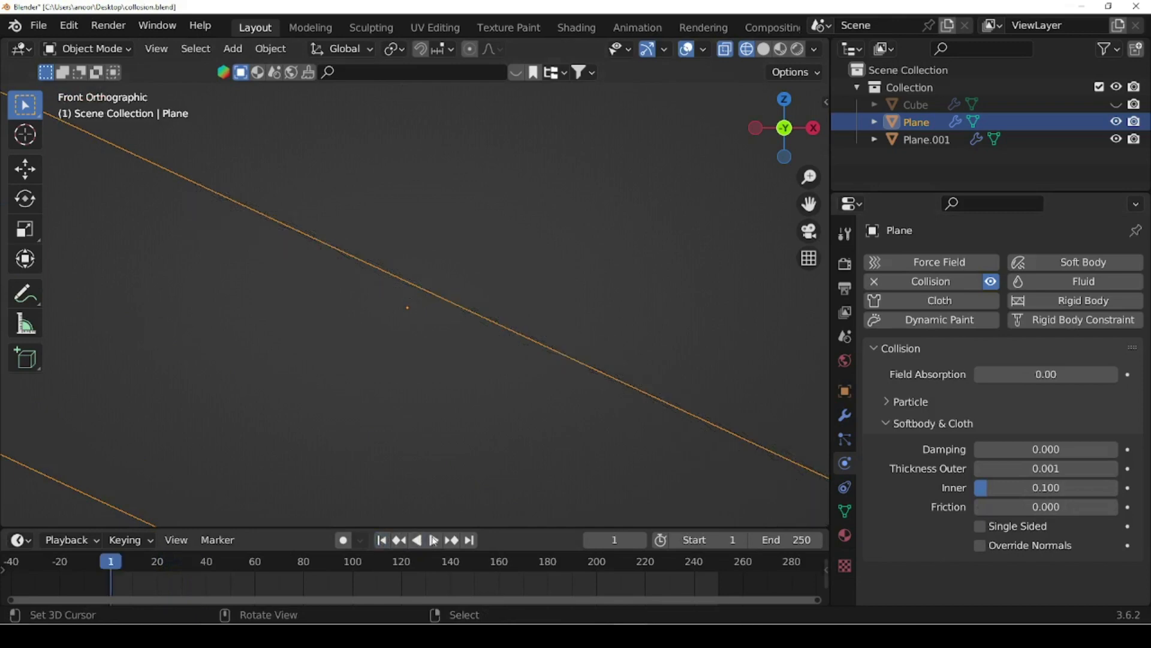
pyautogui.click(433, 540)
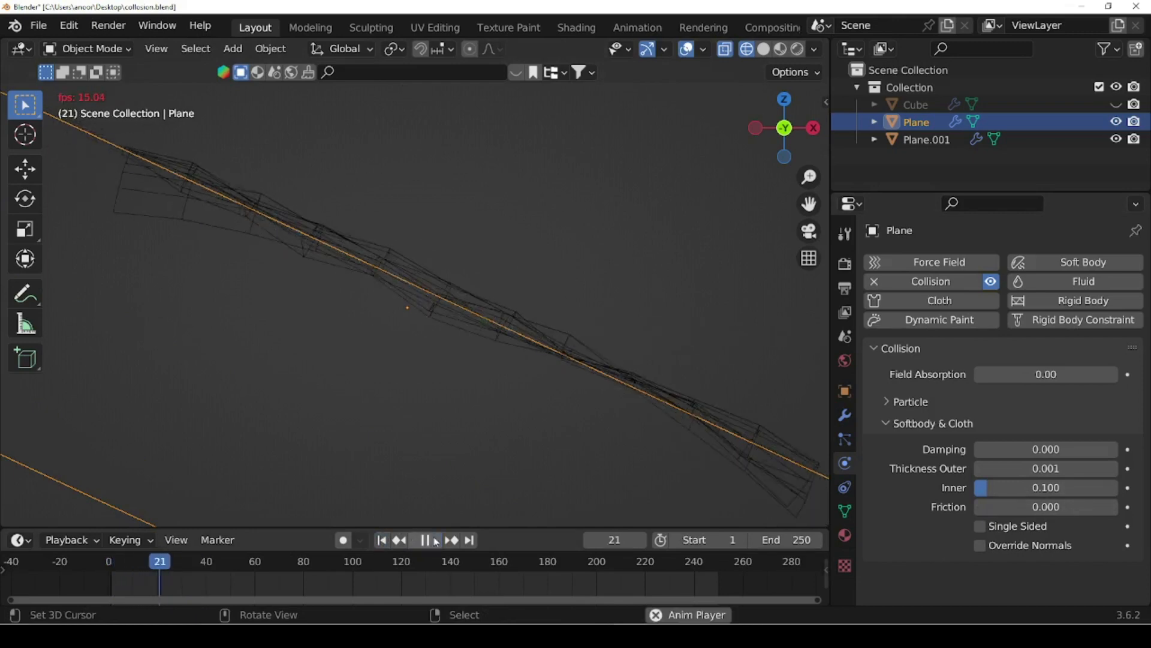
pyautogui.click(434, 540)
pyautogui.scroll(-3, 441, 400)
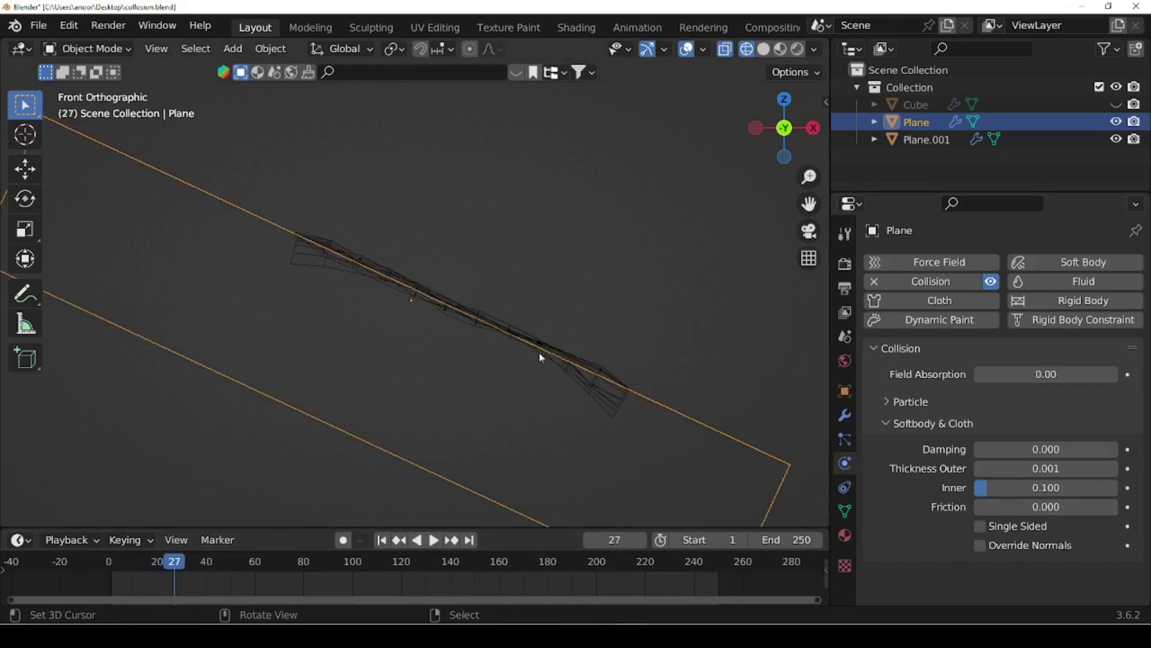
# Enable Single Sided for the Plane's collision, play the simulation from frame 1, stop at frame 60, and return to frame 1
pyautogui.click(981, 527)
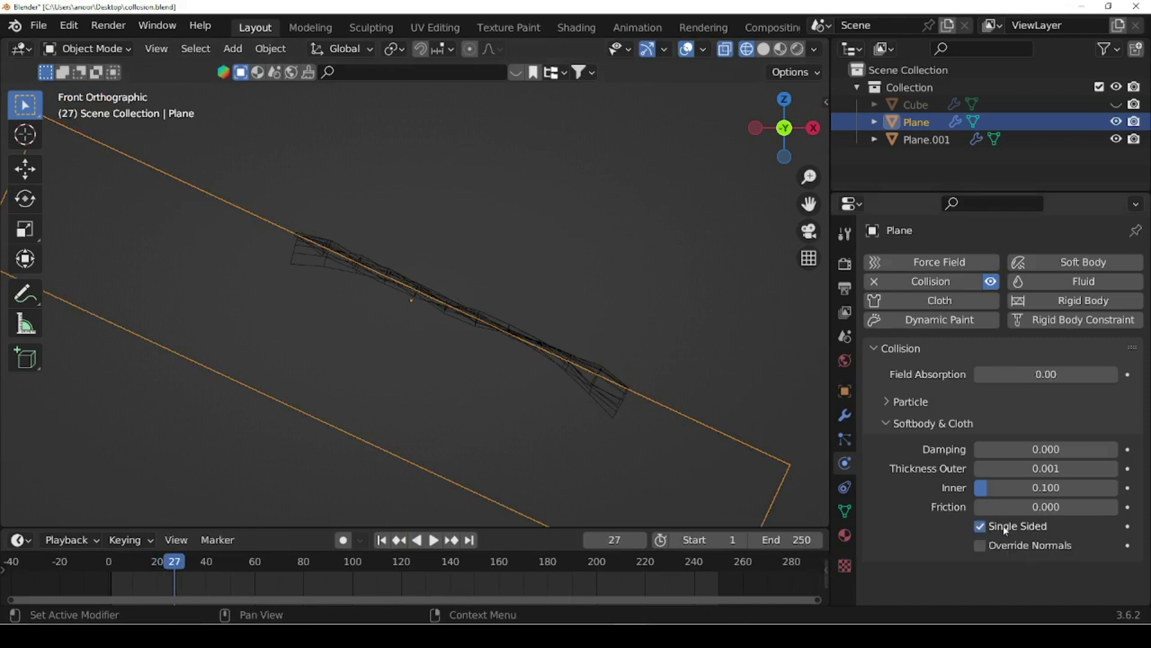
pyautogui.click(382, 540)
pyautogui.click(433, 540)
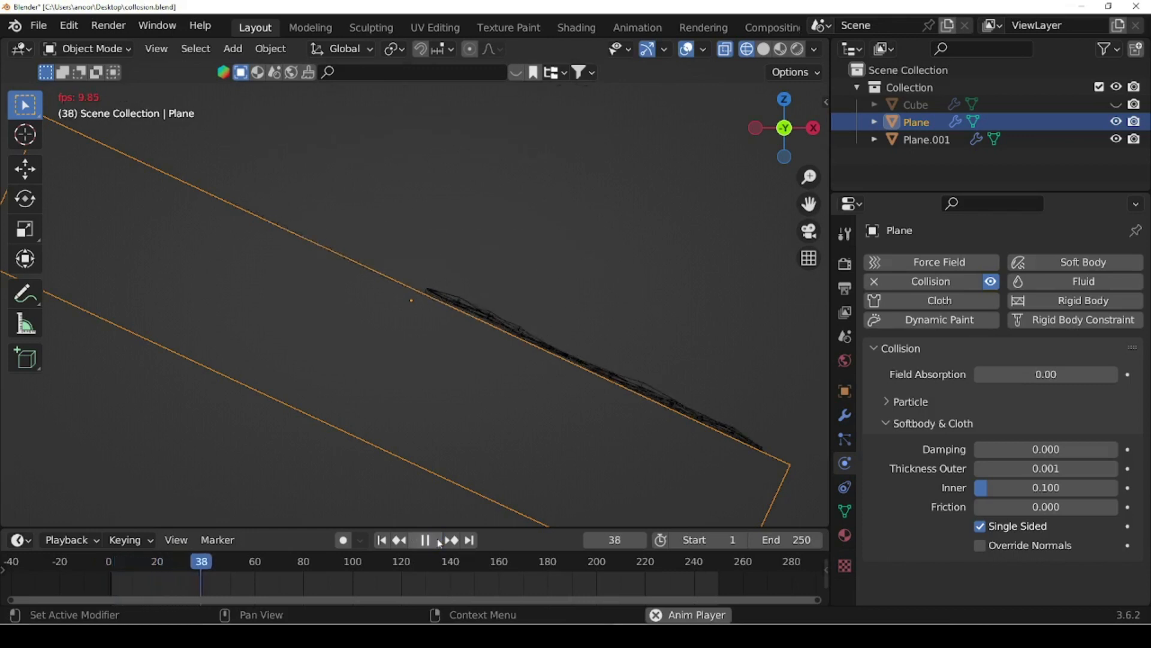
pyautogui.click(430, 541)
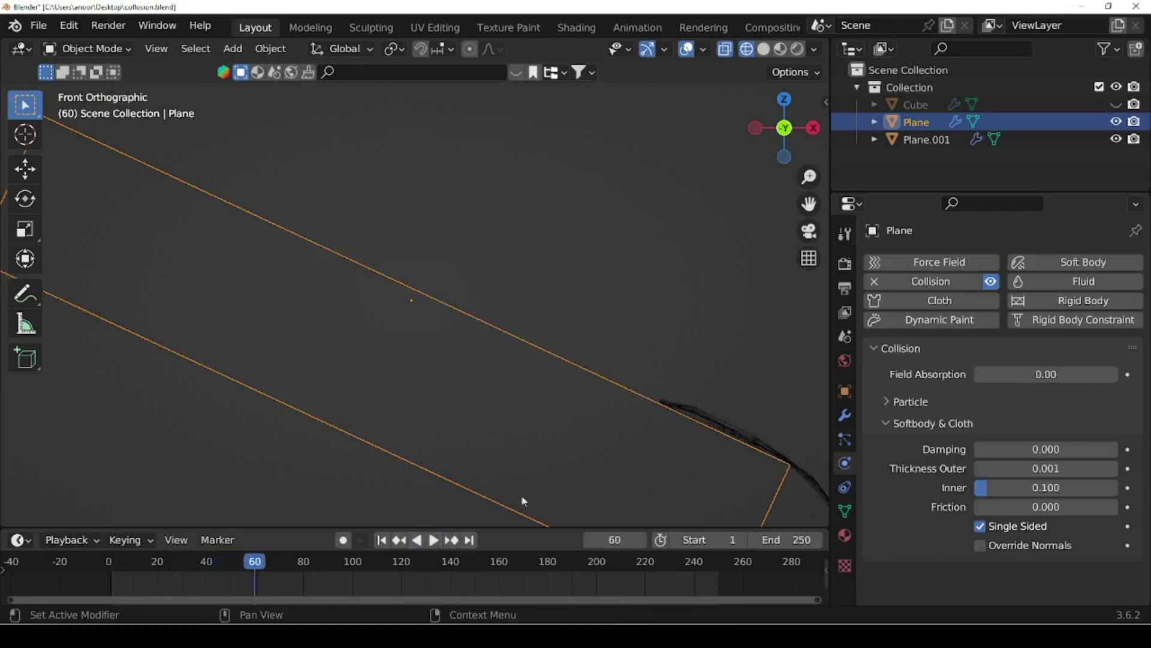
pyautogui.click(382, 541)
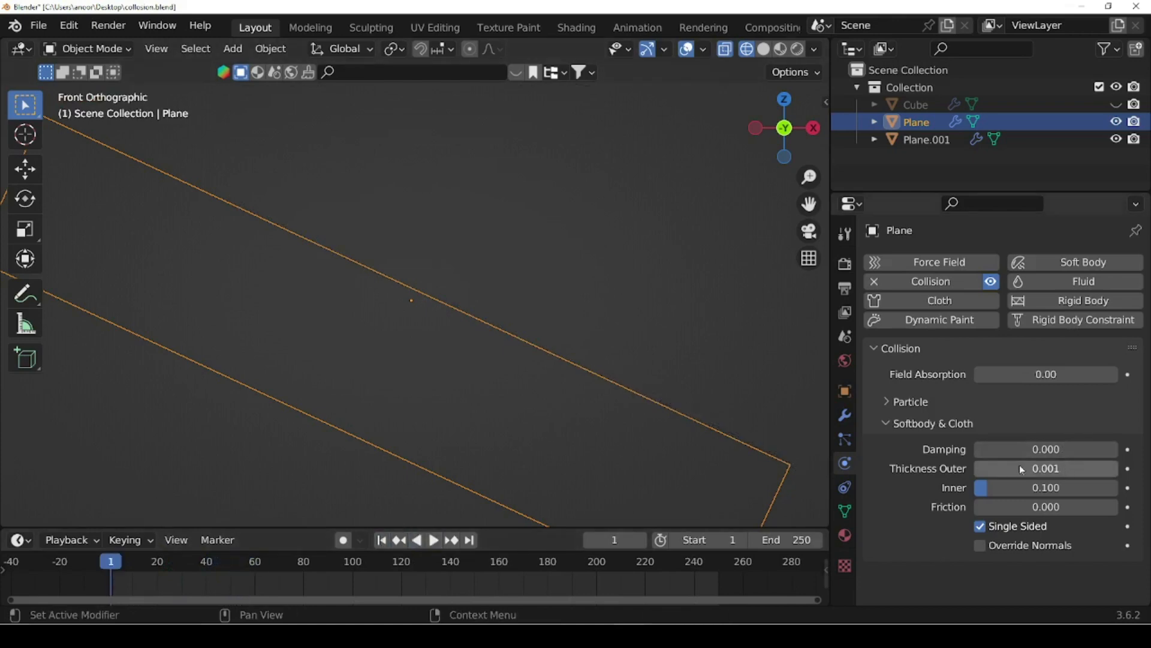
# Set the Plane's Inner thickness to 0.001, play the simulation, stop at frame 40, and inspect the cloth's contact from the front
pyautogui.click(993, 488)
pyautogui.write('0.001')
pyautogui.press('Return')
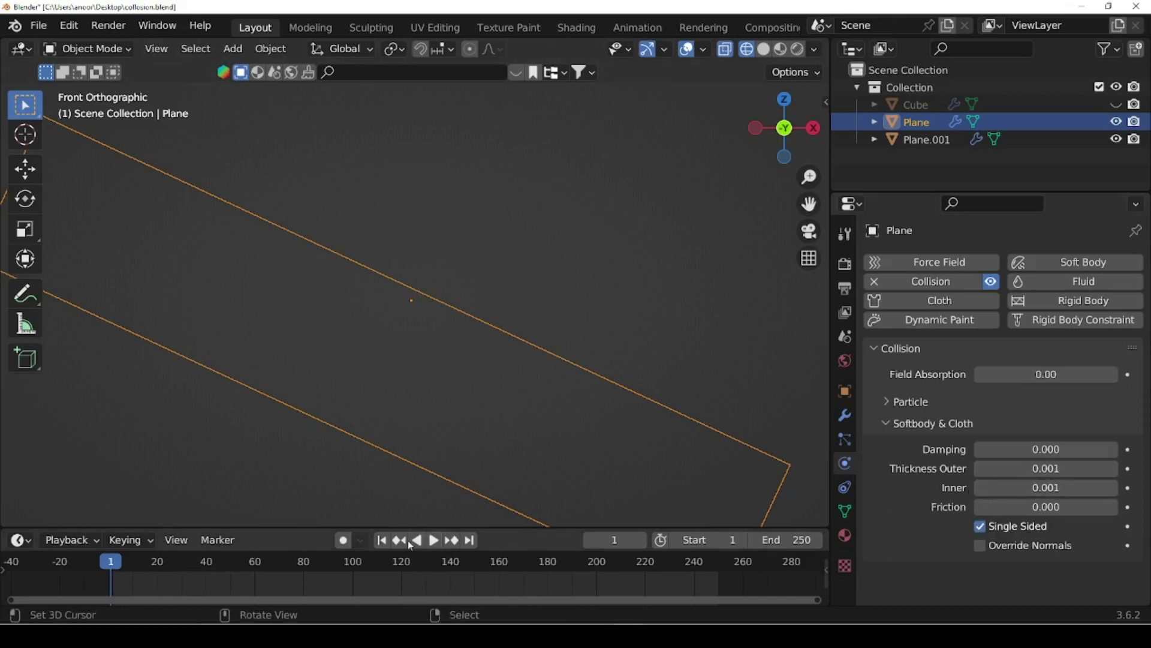
pyautogui.click(433, 539)
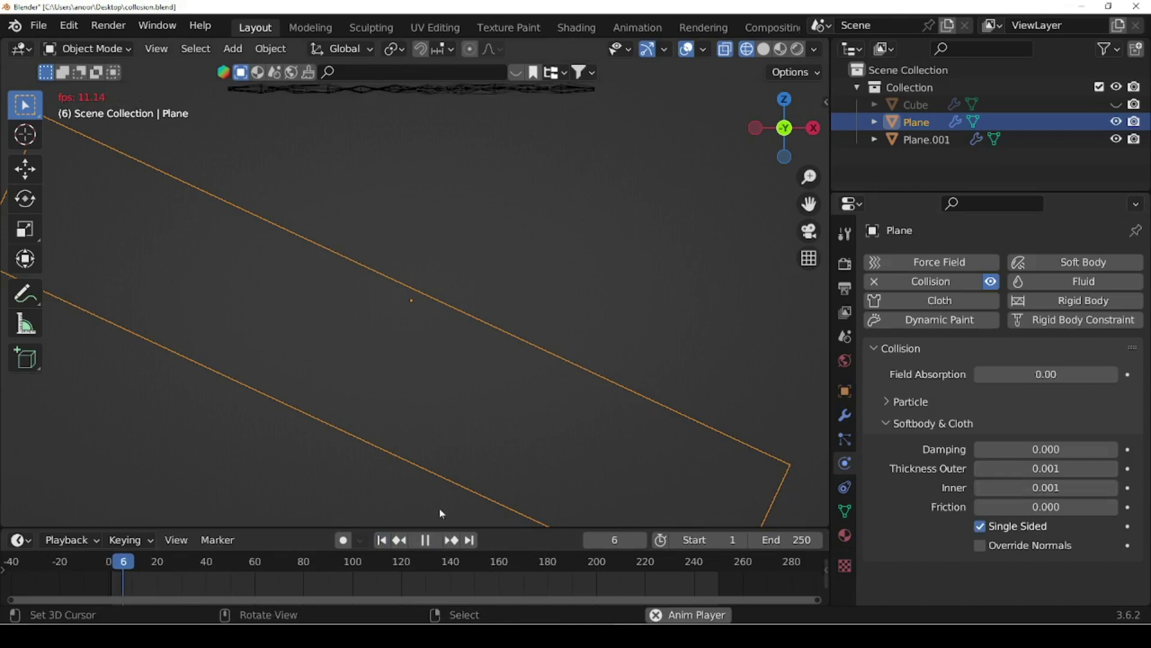
pyautogui.click(427, 539)
pyautogui.moveTo(495, 427); pyautogui.dragTo(398, 398, button='middle')
pyautogui.press('KP_1')
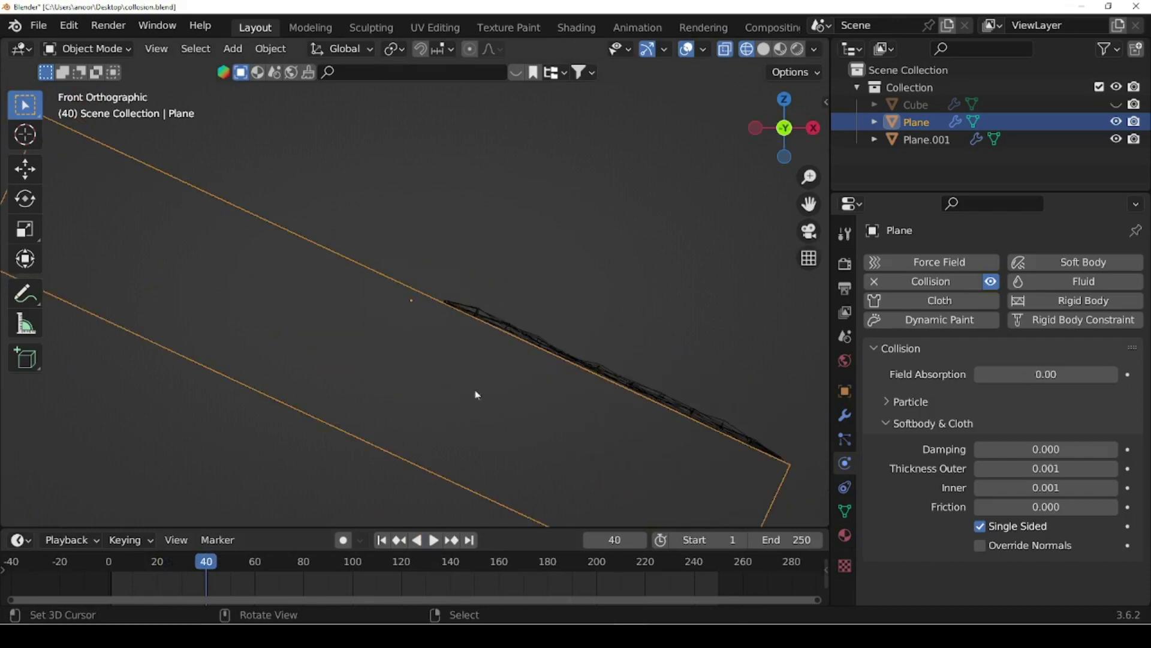
pyautogui.scroll(2, 599, 401)
pyautogui.keyDown('shift'); pyautogui.moveTo(599, 401); pyautogui.dragTo(623, 408, button='middle'); pyautogui.keyUp('shift')
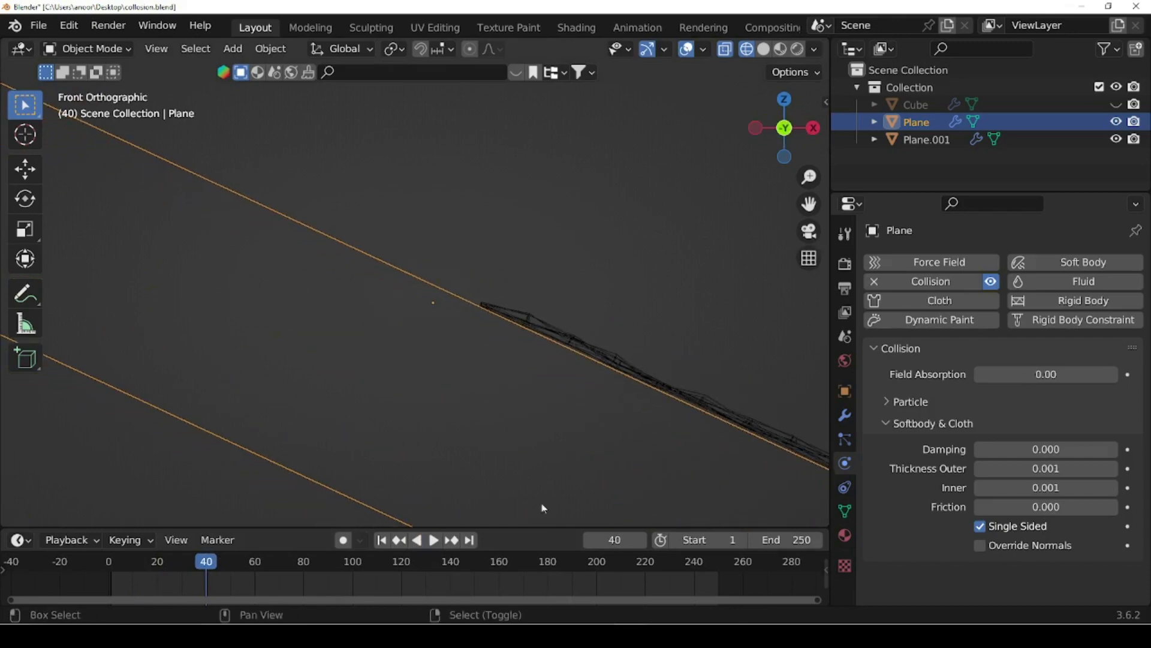
# Replay the single-sided collision from frame 1, stop at frame 38, and return to frame 1
pyautogui.click(381, 541)
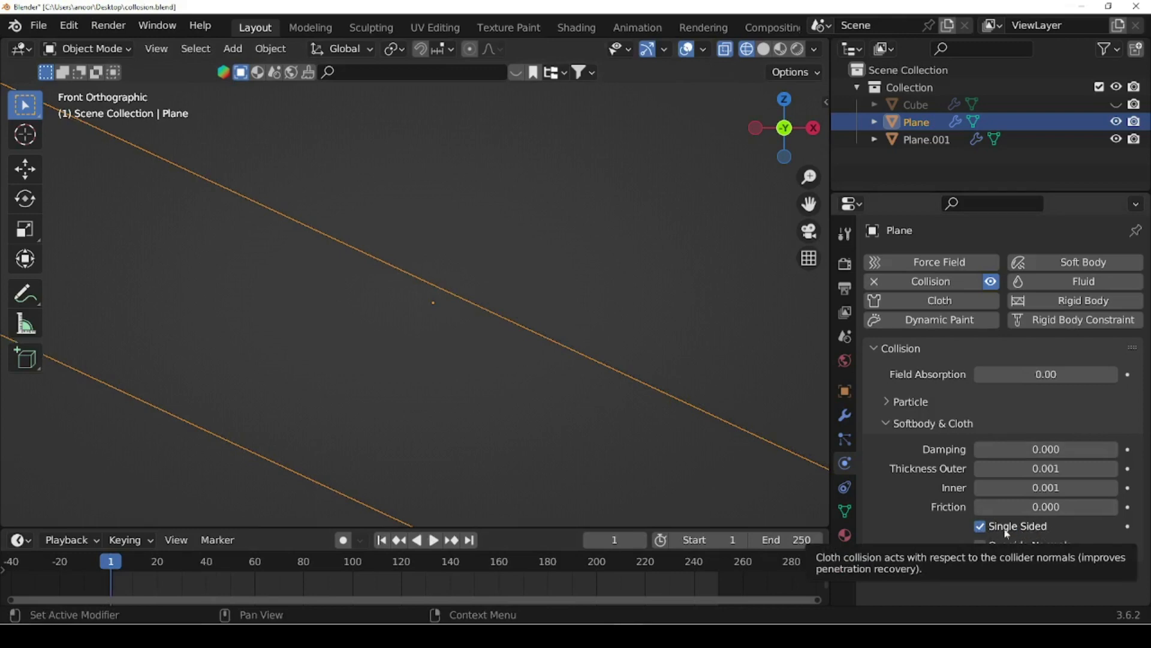
pyautogui.click(432, 540)
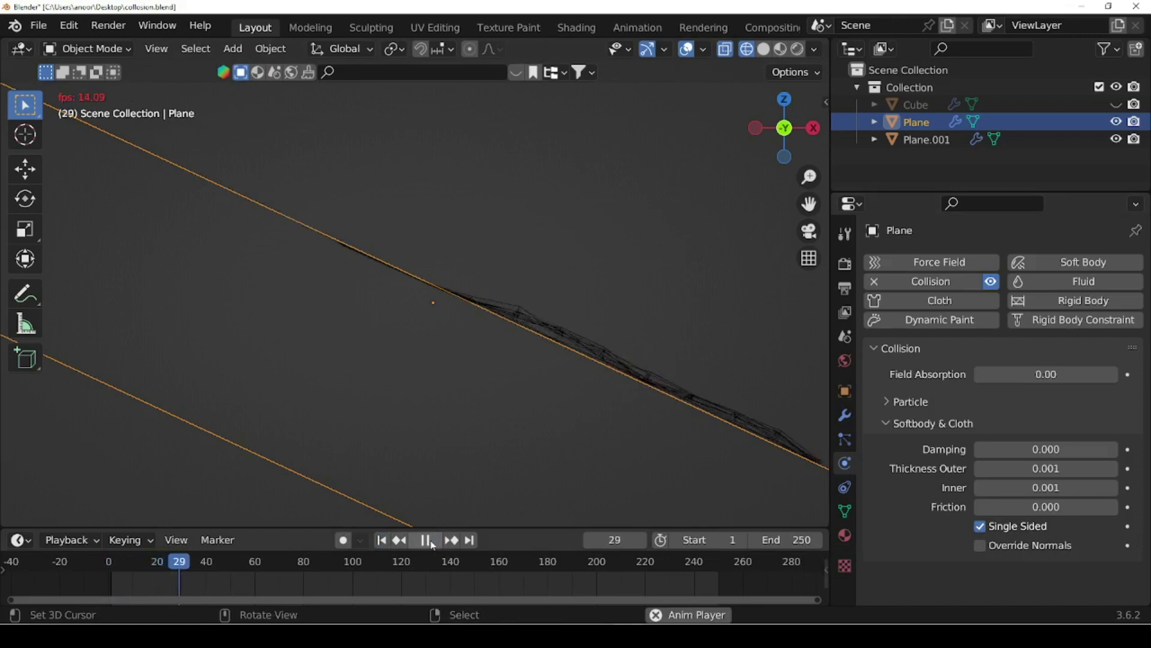
pyautogui.click(434, 543)
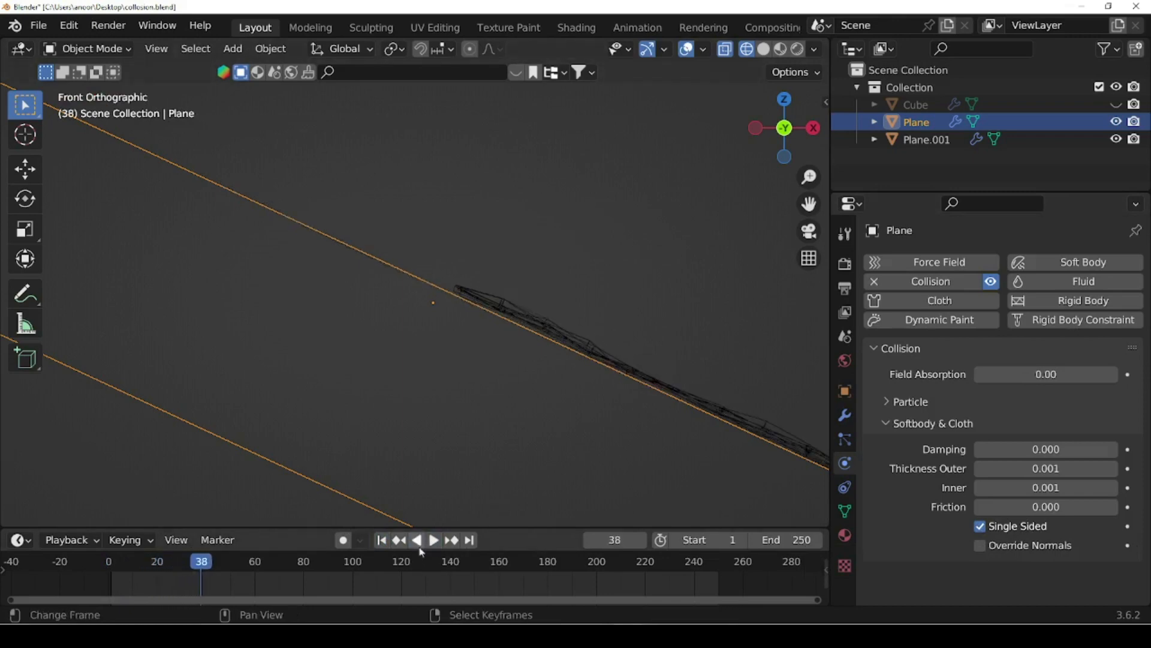
pyautogui.click(382, 540)
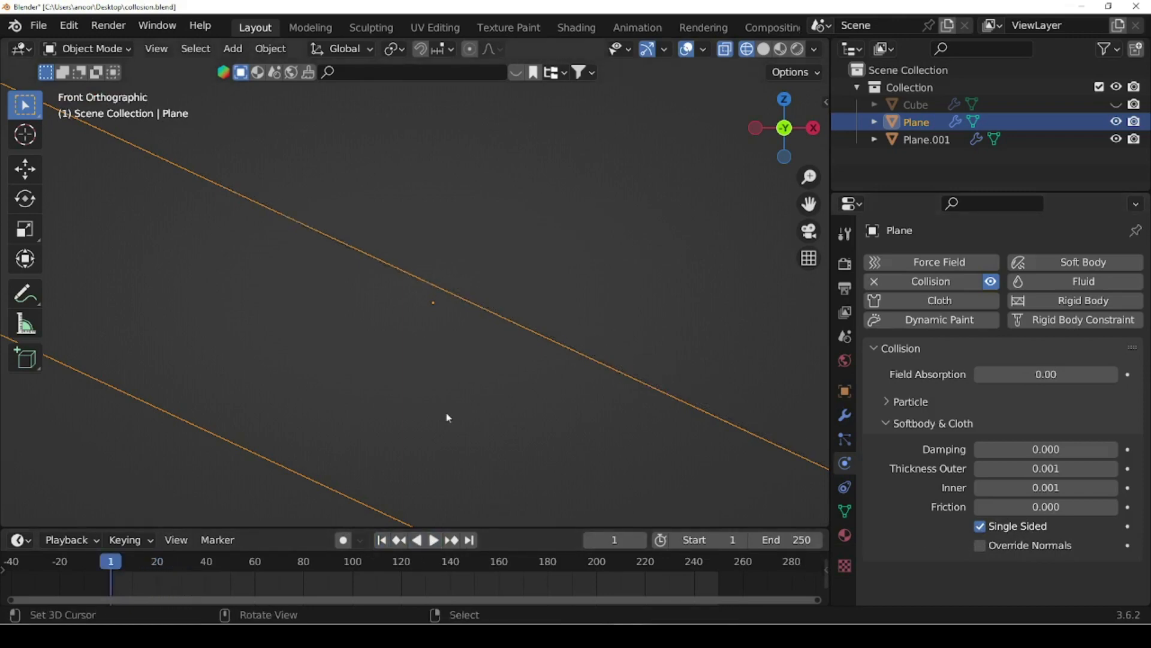
# Rotate the Plane by -25° around the global Y axis to level the block
pyautogui.scroll(-2, 599, 396)
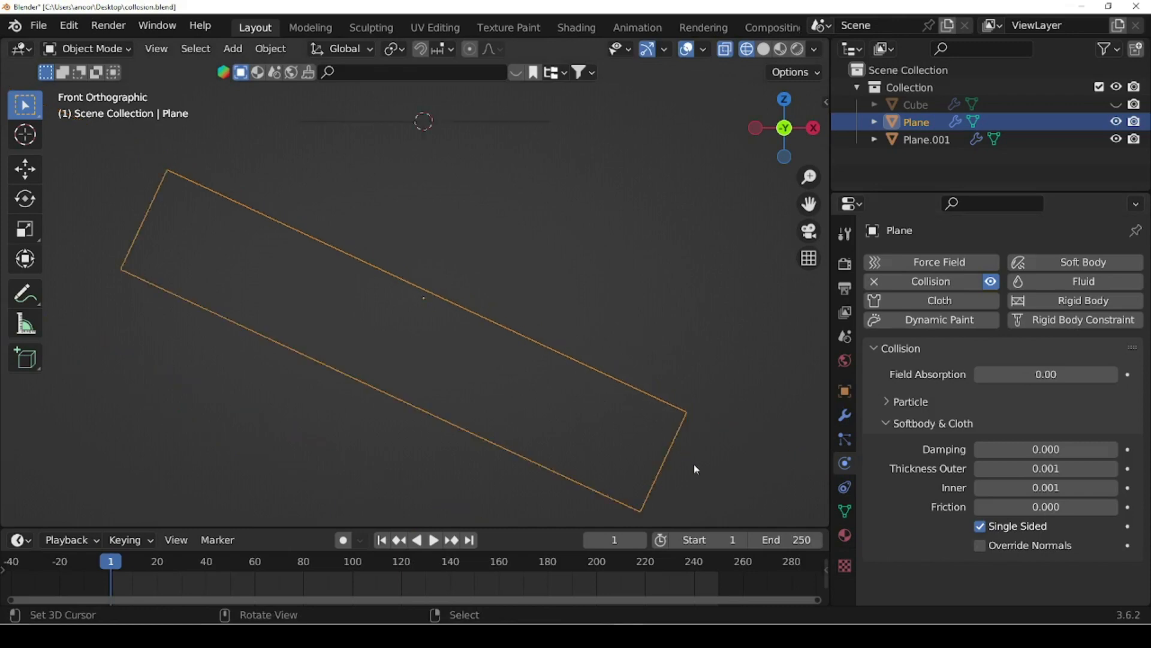
pyautogui.press('r')
pyautogui.press('y')
pyautogui.click(723, 383)
pyautogui.click(223, 431)
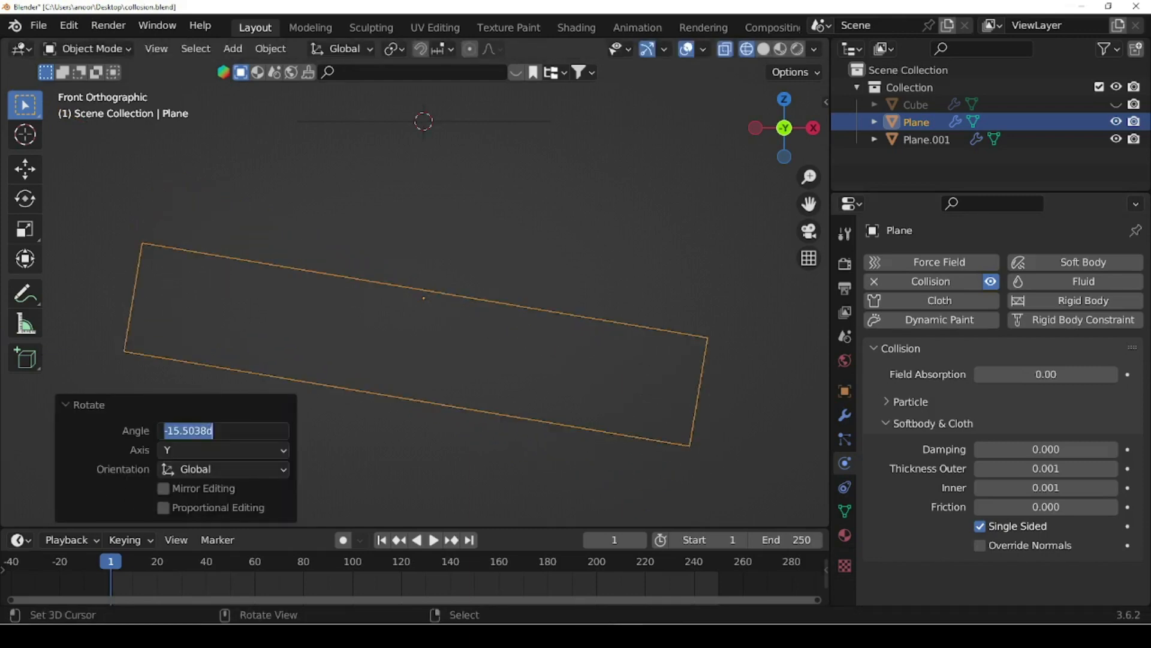
pyautogui.write('-')
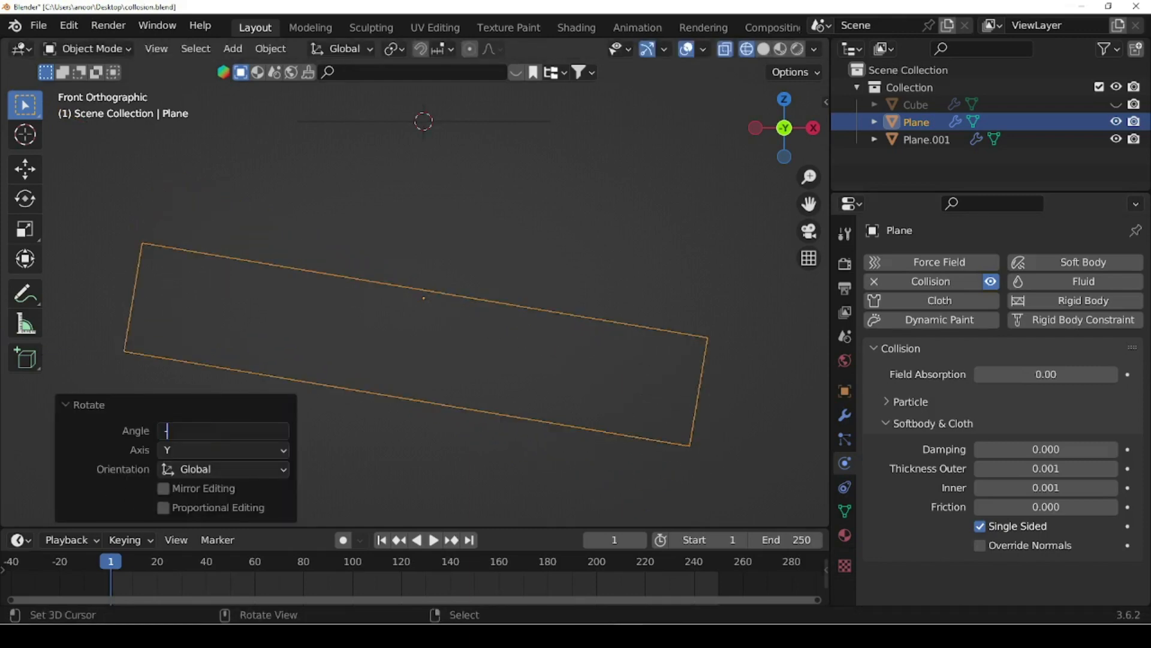
pyautogui.write('25')
pyautogui.press('Return')
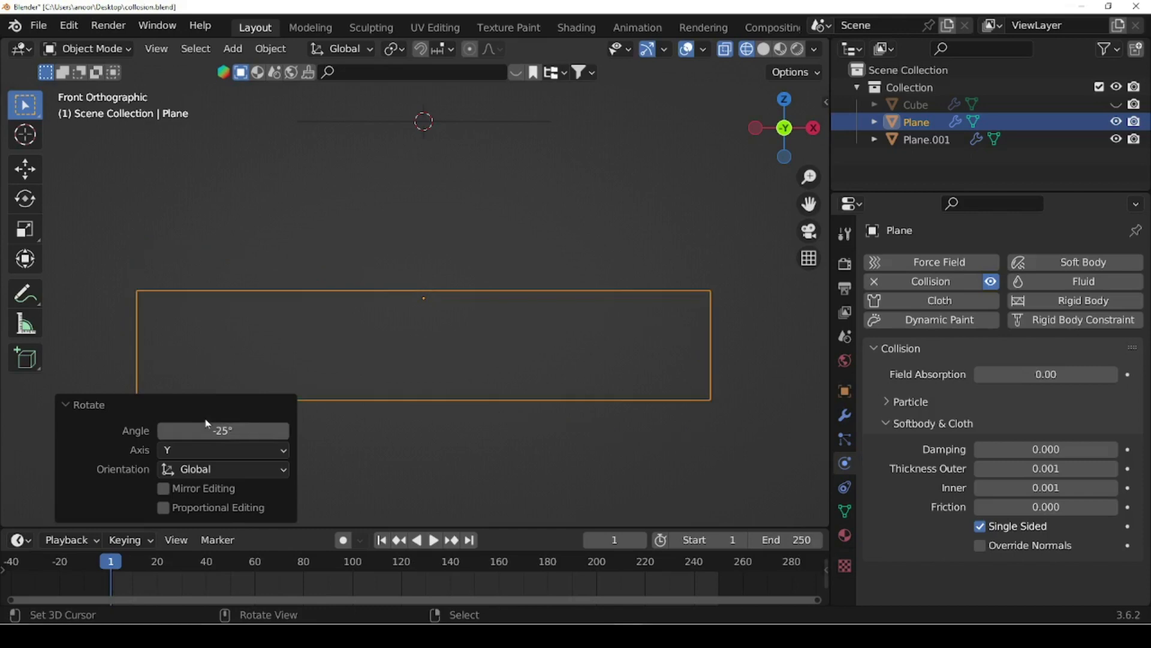
# Switch to solid shading and enter Edit Mode on the Plane to view the block's face normals in perspective
pyautogui.moveTo(599, 330); pyautogui.dragTo(527, 374, button='middle')
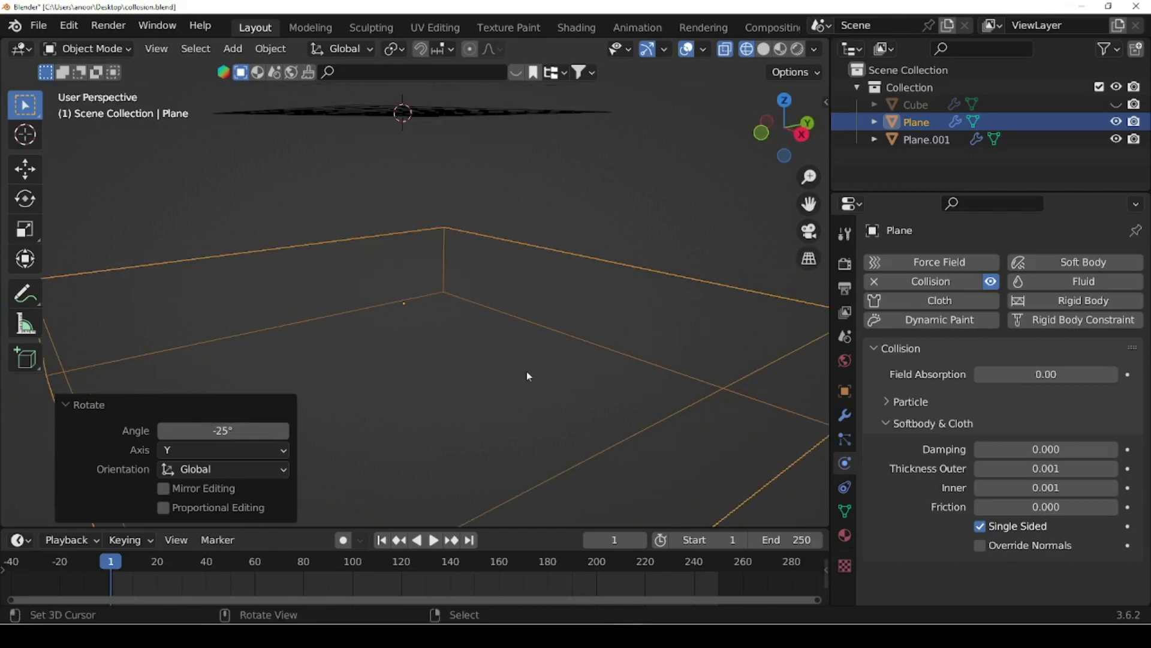
pyautogui.click(765, 51)
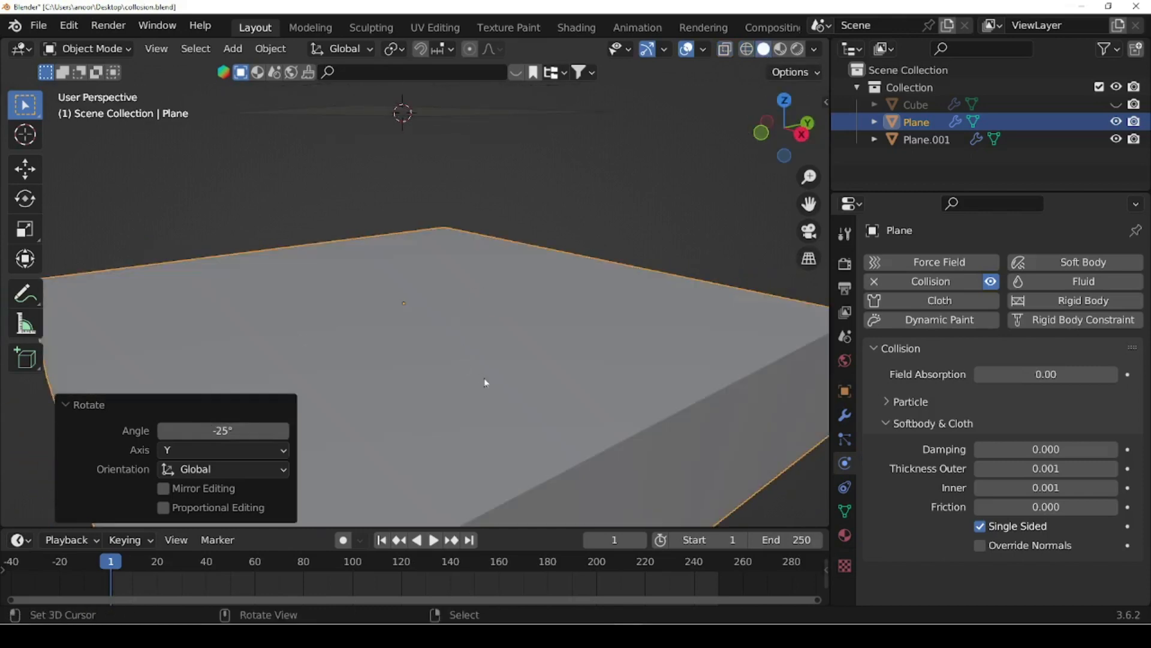
pyautogui.click(701, 50)
pyautogui.press('Tab')
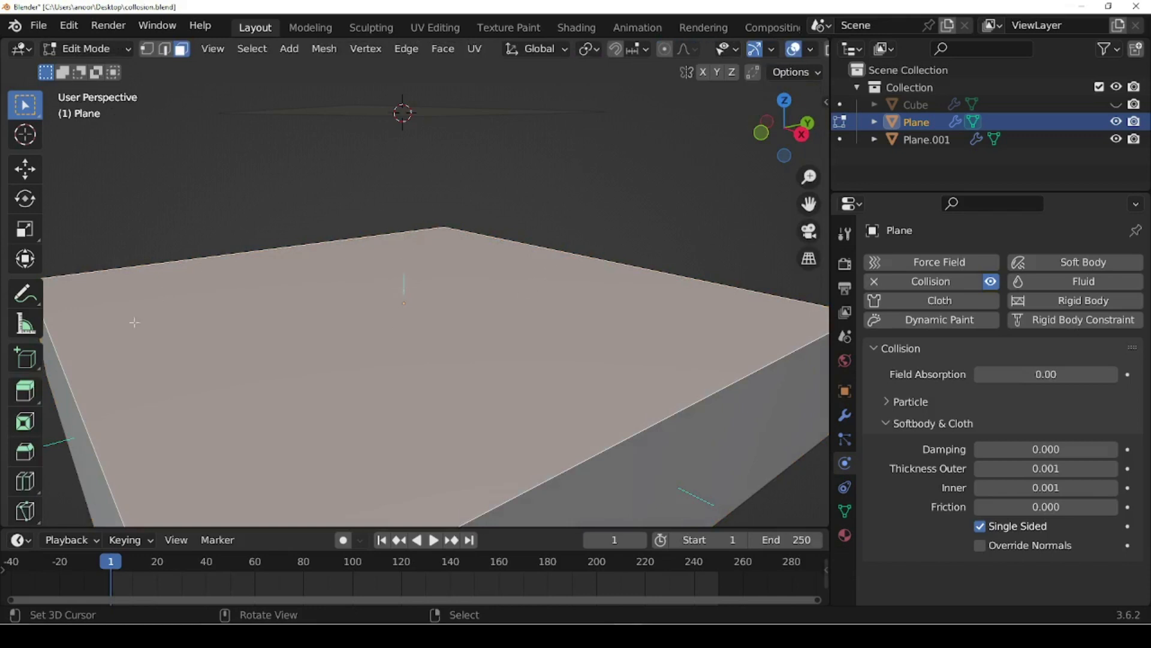
# Disable Single Sided, switch to wireframe front view, play the cloth simulation on the level block, stop, and return to frame 1
pyautogui.click(979, 526)
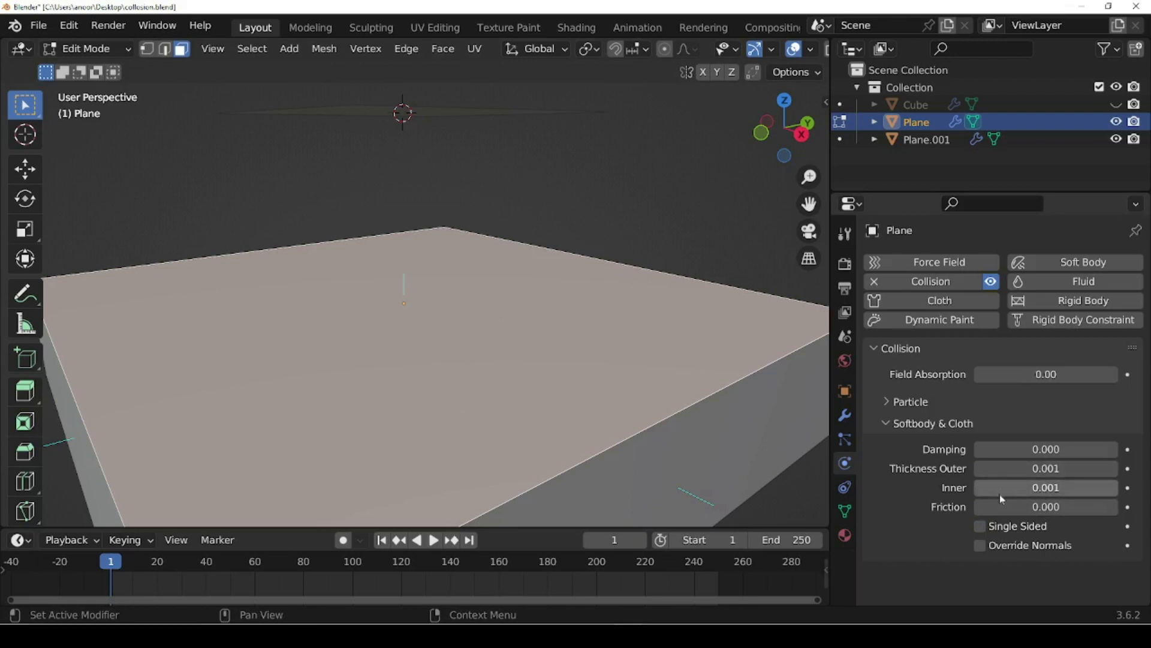
pyautogui.press('KP_1')
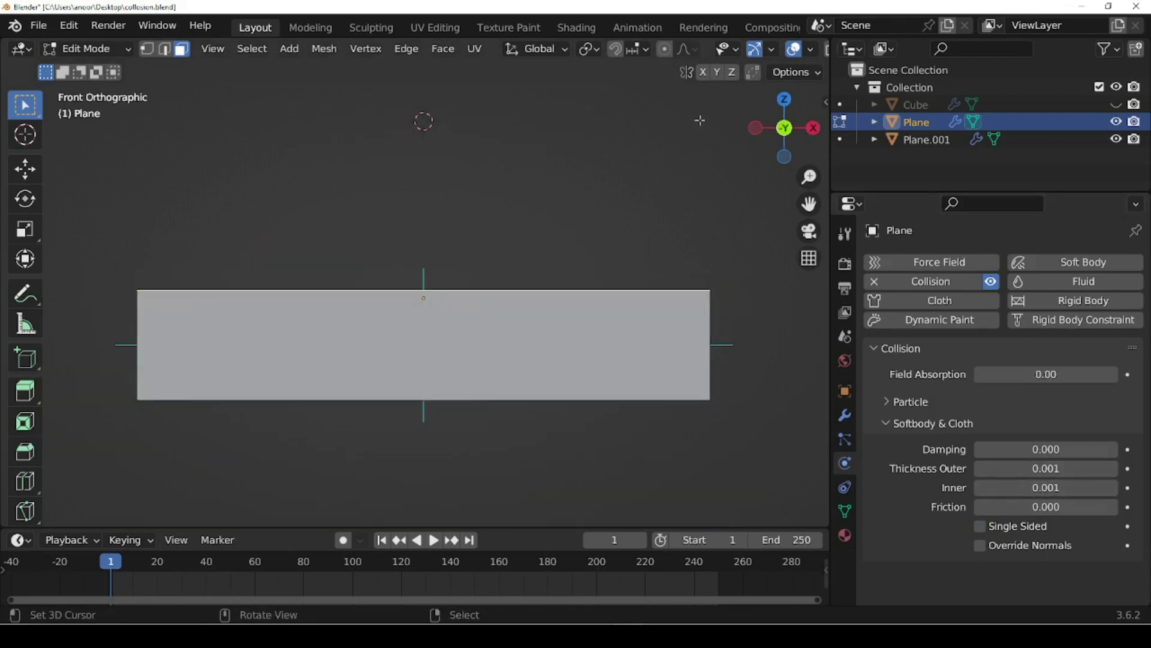
pyautogui.scroll(-4, 708, 57)
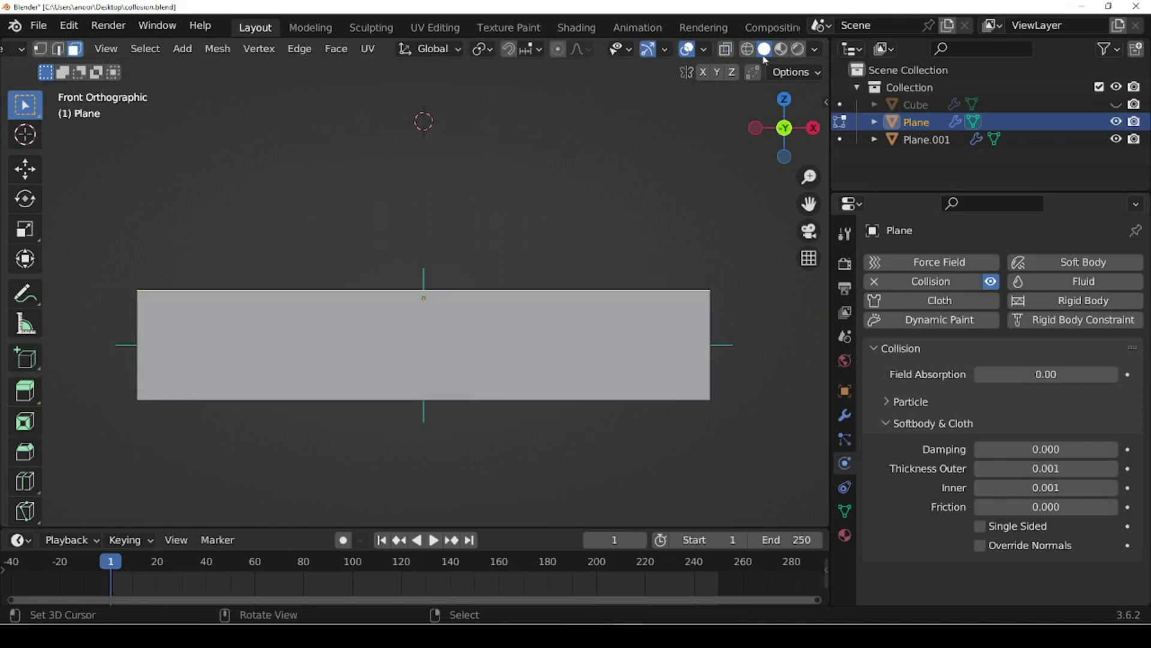
pyautogui.click(747, 48)
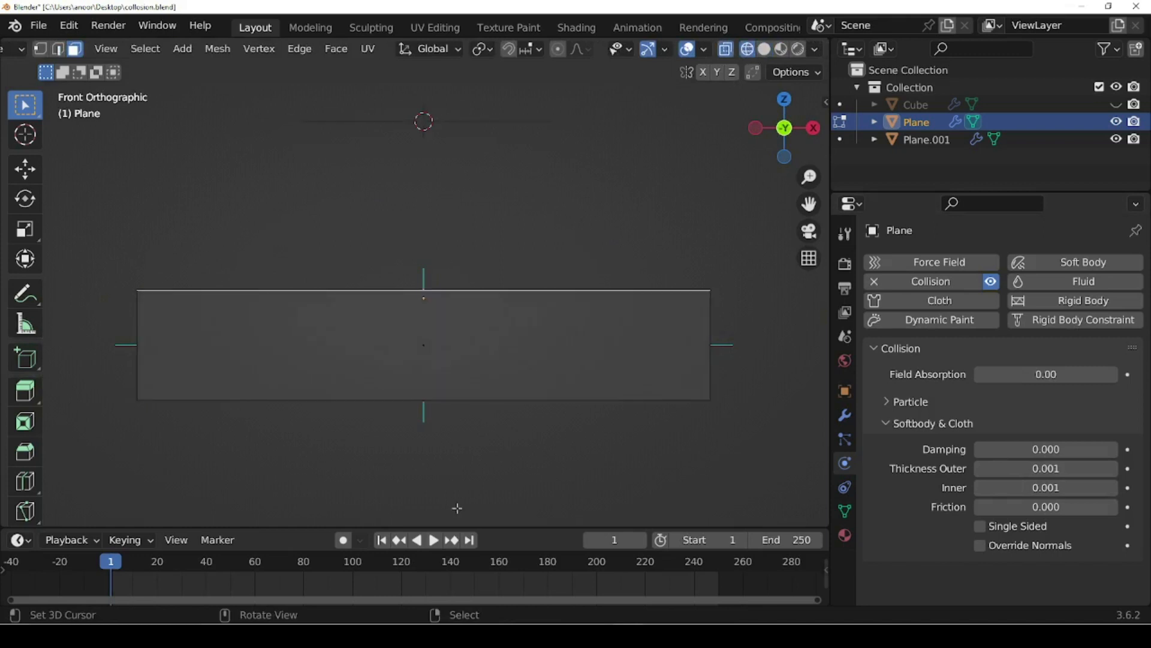
pyautogui.click(433, 540)
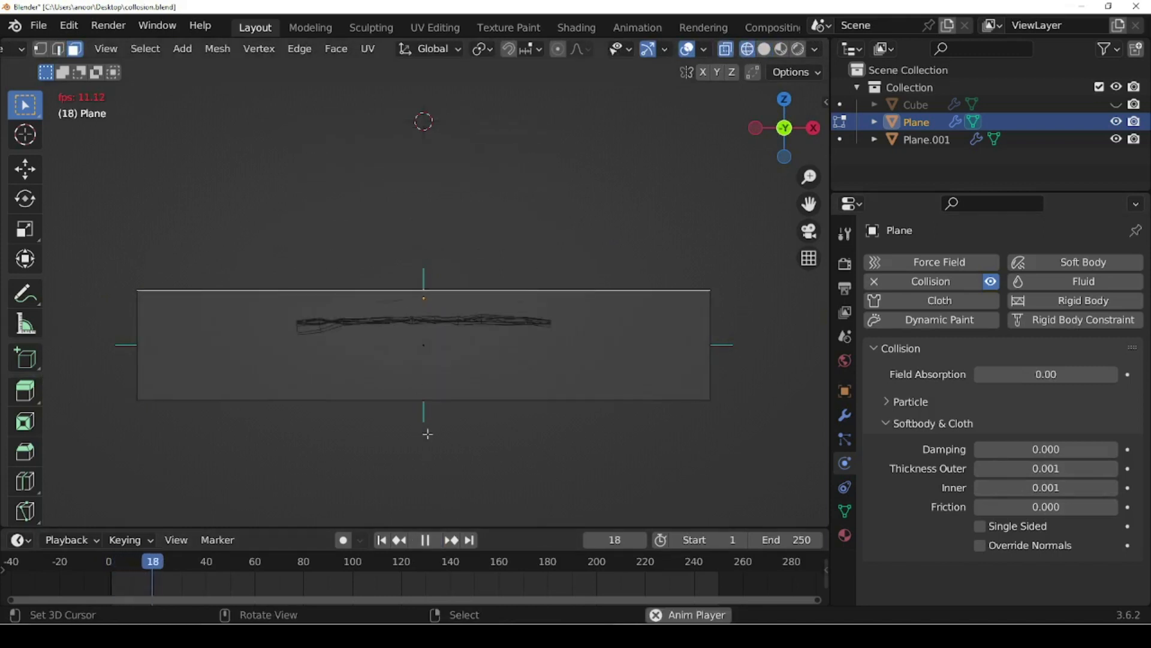
pyautogui.click(425, 540)
pyautogui.click(382, 539)
# Subdivide the block's top face with 25 cuts and view the result from the front
pyautogui.moveTo(501, 319); pyautogui.dragTo(544, 310, button='middle')
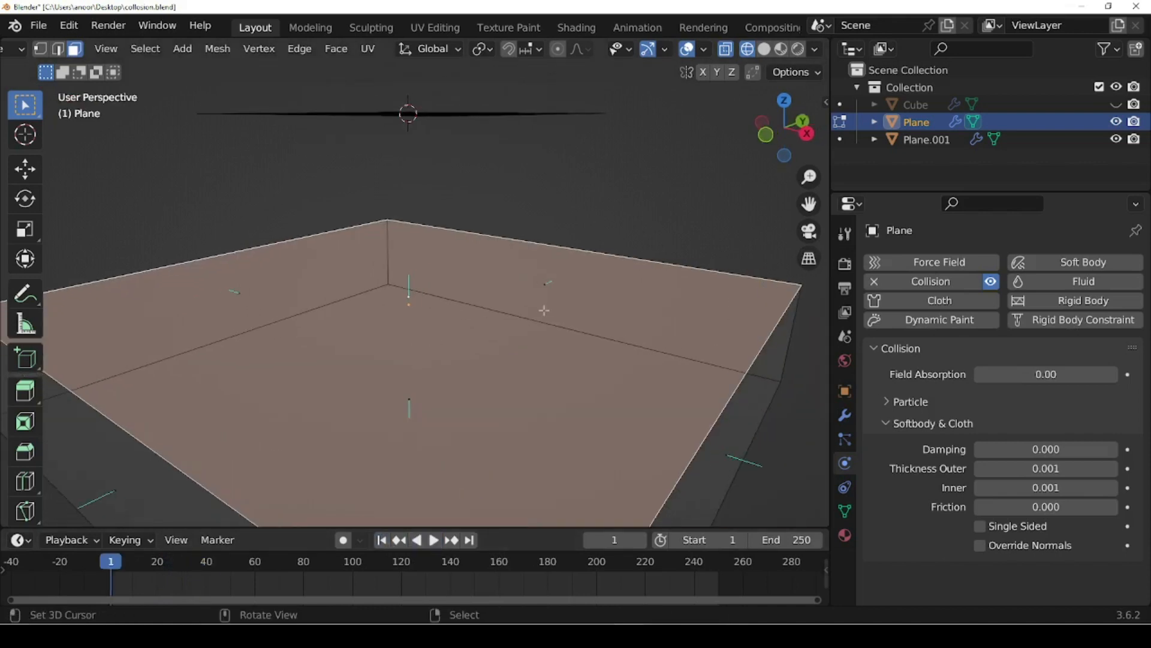
pyautogui.rightClick(521, 340)
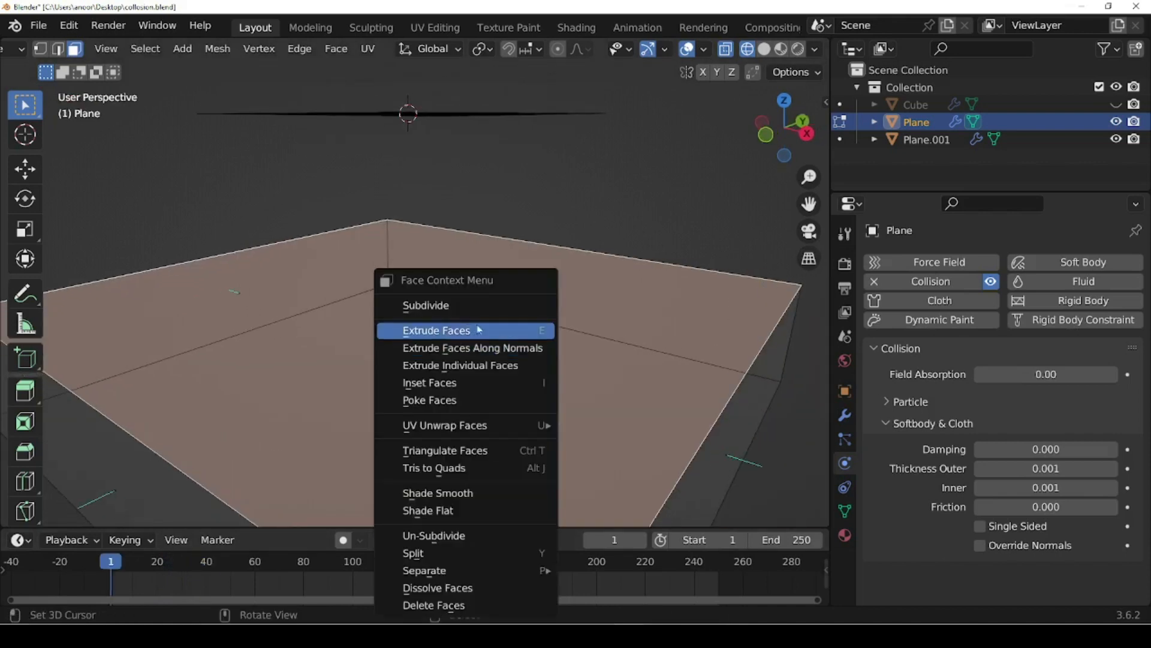
pyautogui.click(458, 305)
pyautogui.click(193, 392)
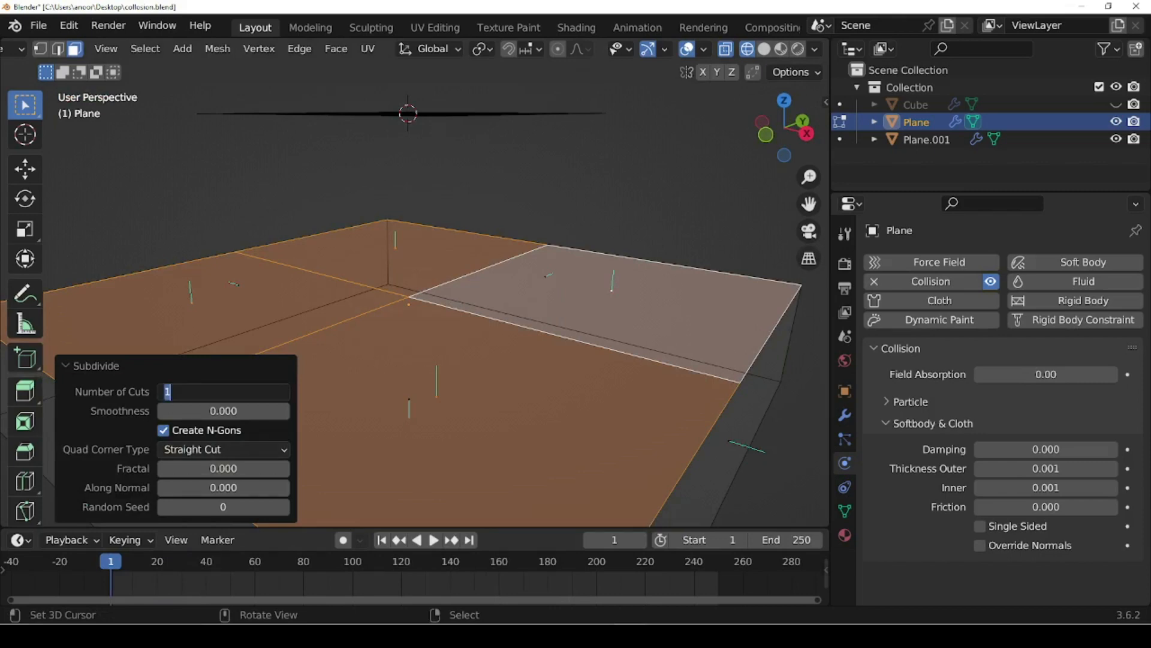
pyautogui.write('25')
pyautogui.press('Return')
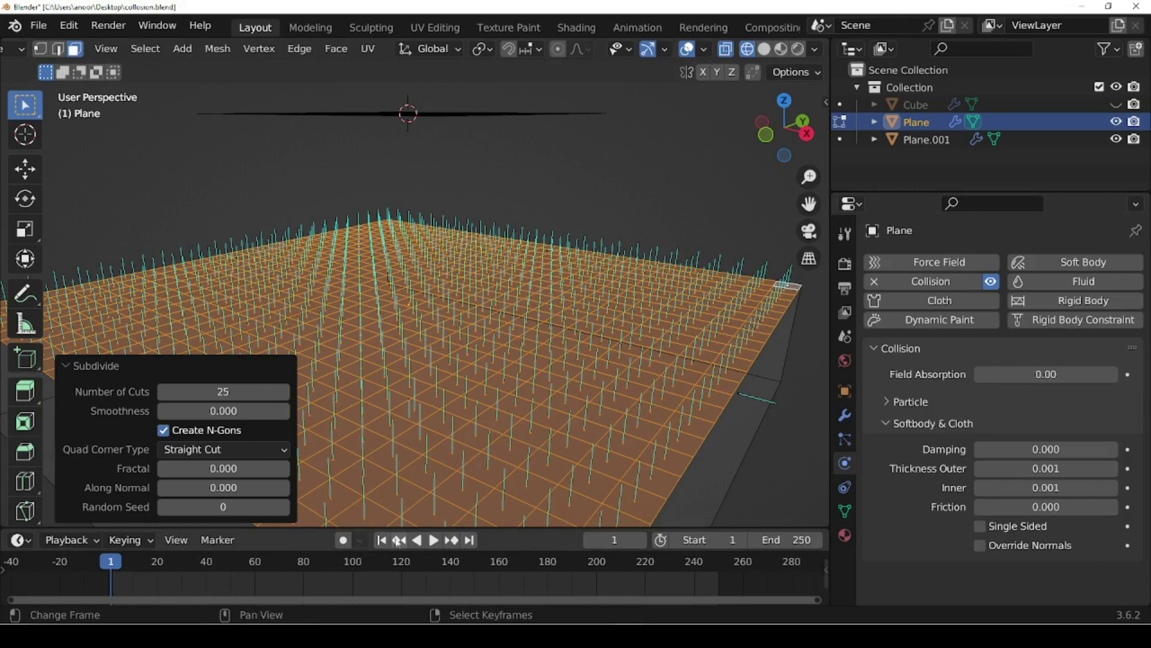
pyautogui.press('KP_1')
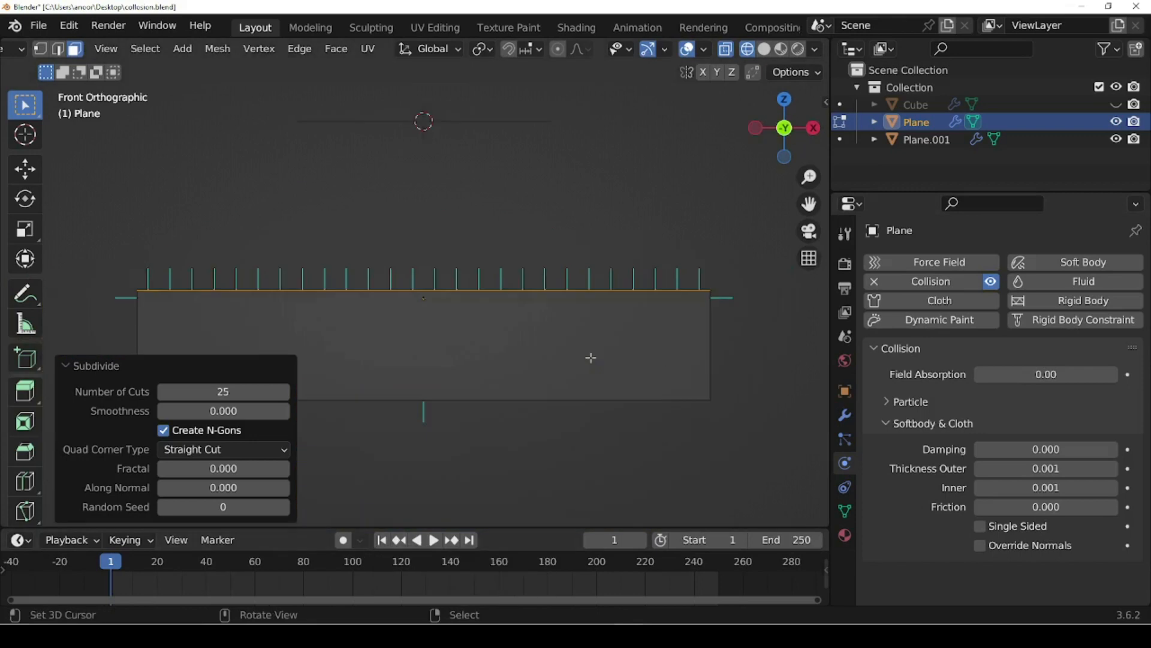
# Leave Edit Mode on the Plane, play the cloth simulation against the subdivided block, stop it, and return to frame 1
pyautogui.press('Tab')
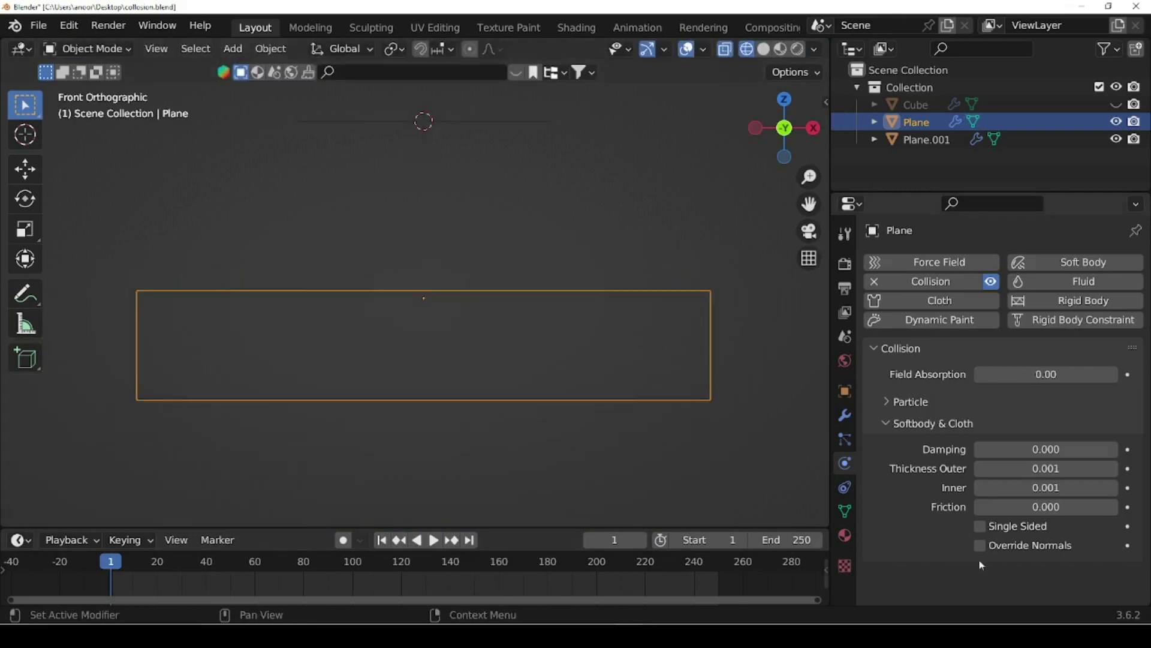
pyautogui.click(433, 540)
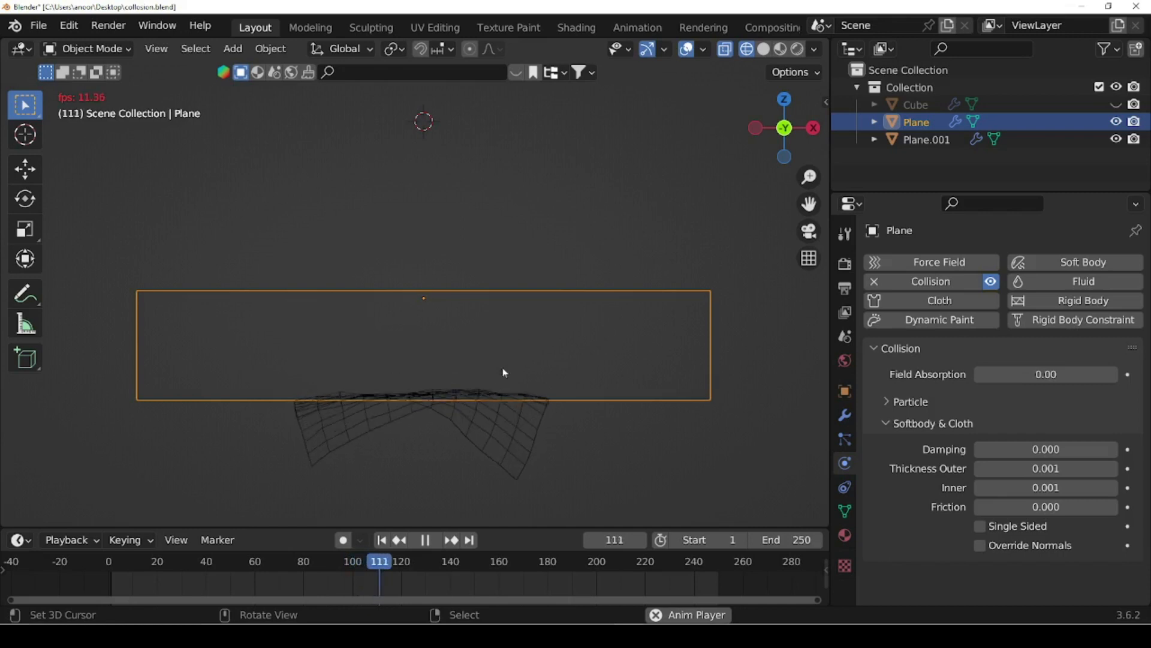
pyautogui.click(425, 540)
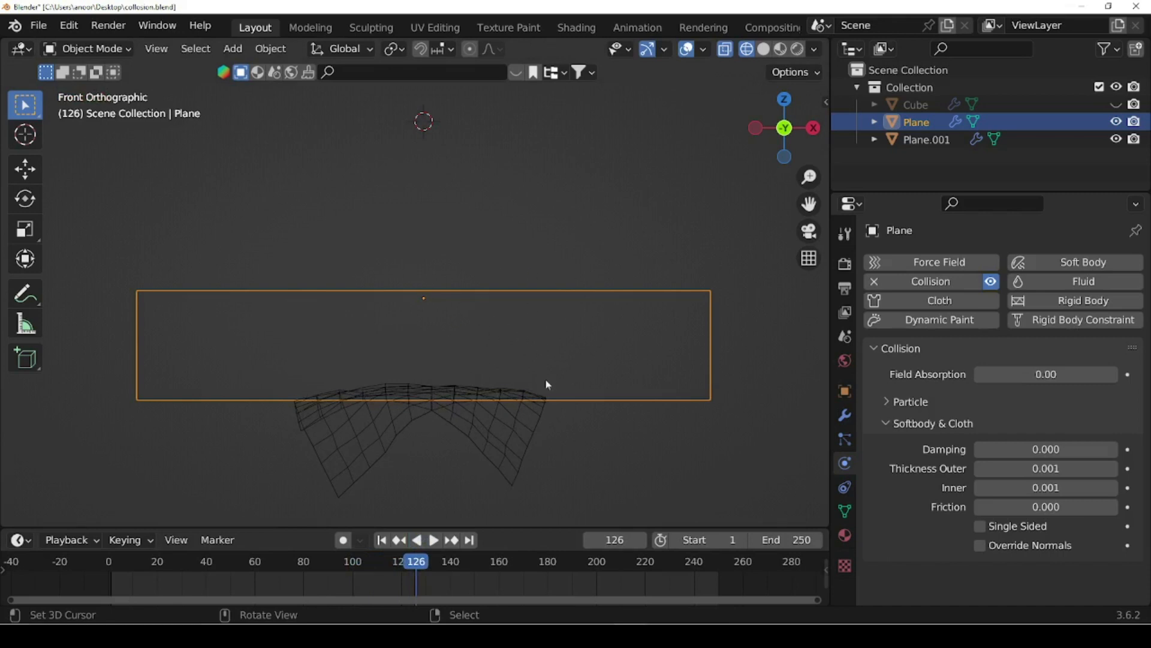
pyautogui.click(381, 539)
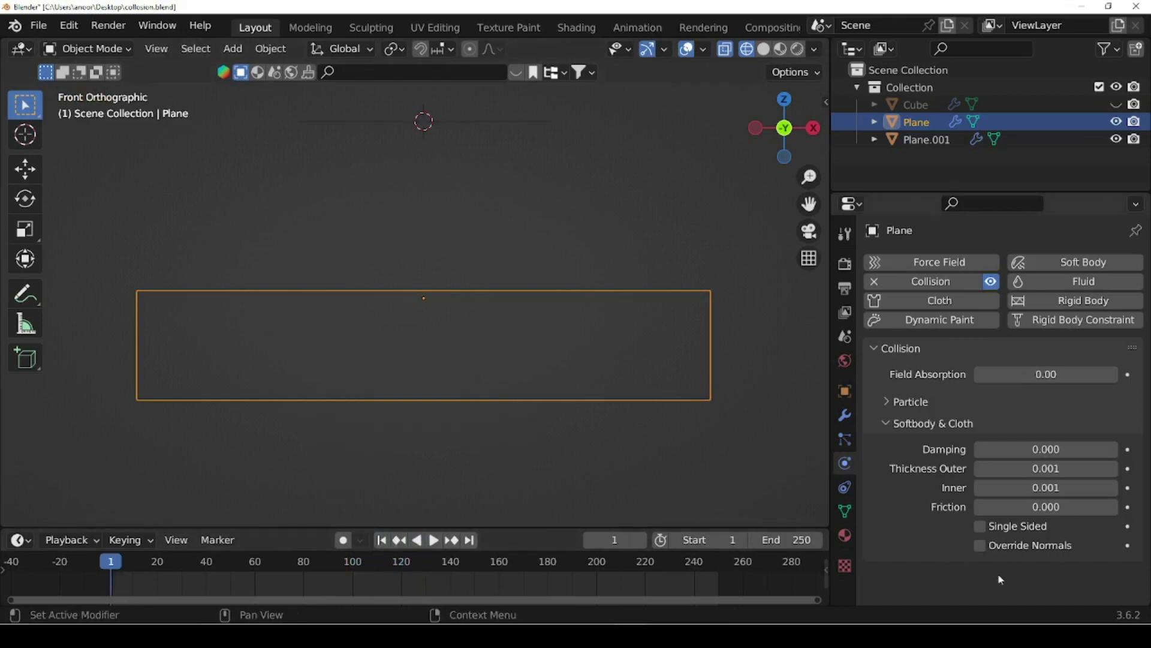
# Enable Override Normals in the Plane's Softbody & Cloth collision settings, replay the cloth simulation from the start, and stop it at frame 79
pyautogui.click(980, 545)
pyautogui.click(433, 541)
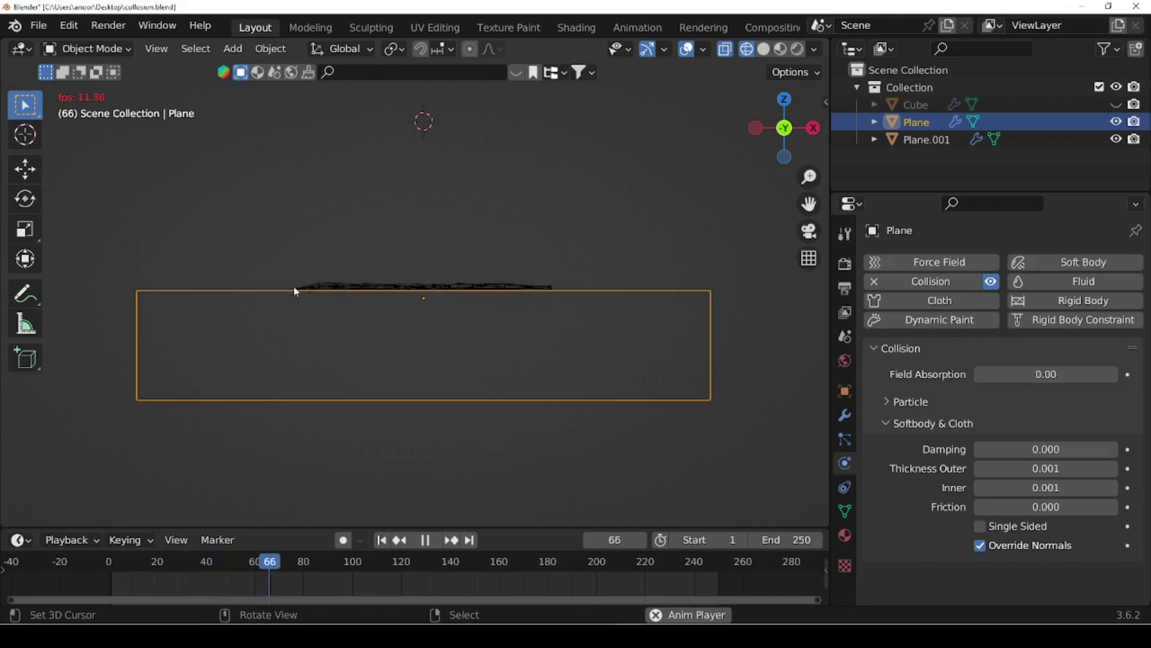
pyautogui.moveTo(619, 334)
pyautogui.mouseDown(button='middle')
pyautogui.moveTo(548, 363)
pyautogui.moveTo(615, 318)
pyautogui.mouseUp(button='middle')
pyautogui.click(382, 542)
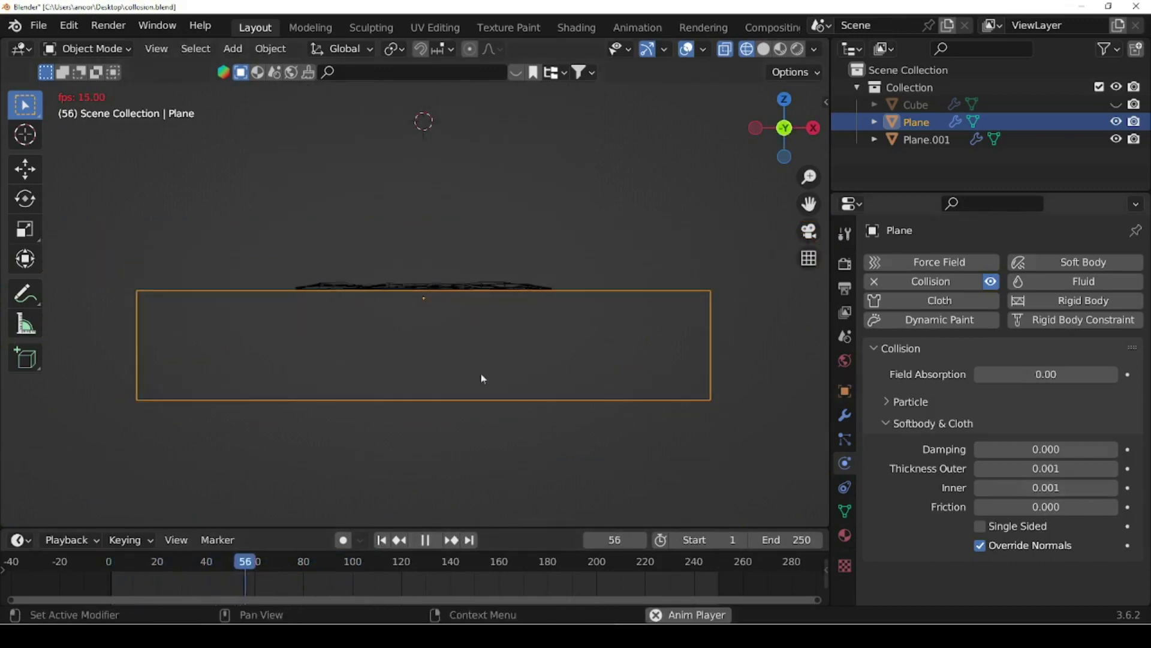
pyautogui.click(427, 540)
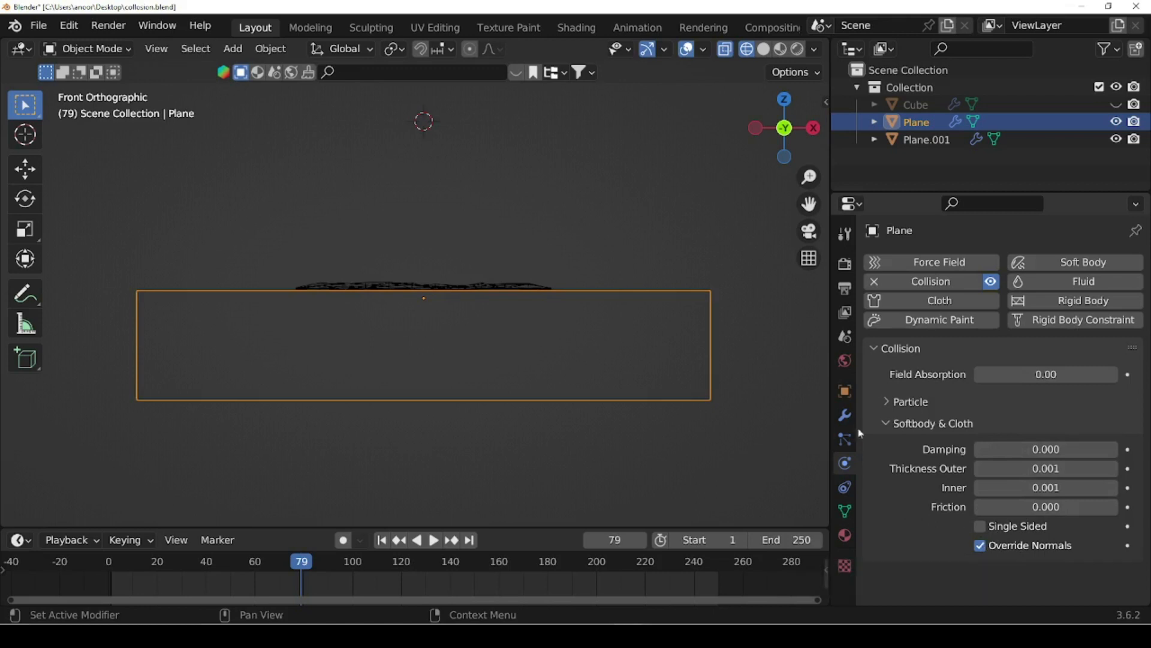
# Examine the Plane's Particle and Softbody & Cloth collision settings, and look up Collision among the available physics modifiers
pyautogui.click(886, 402)
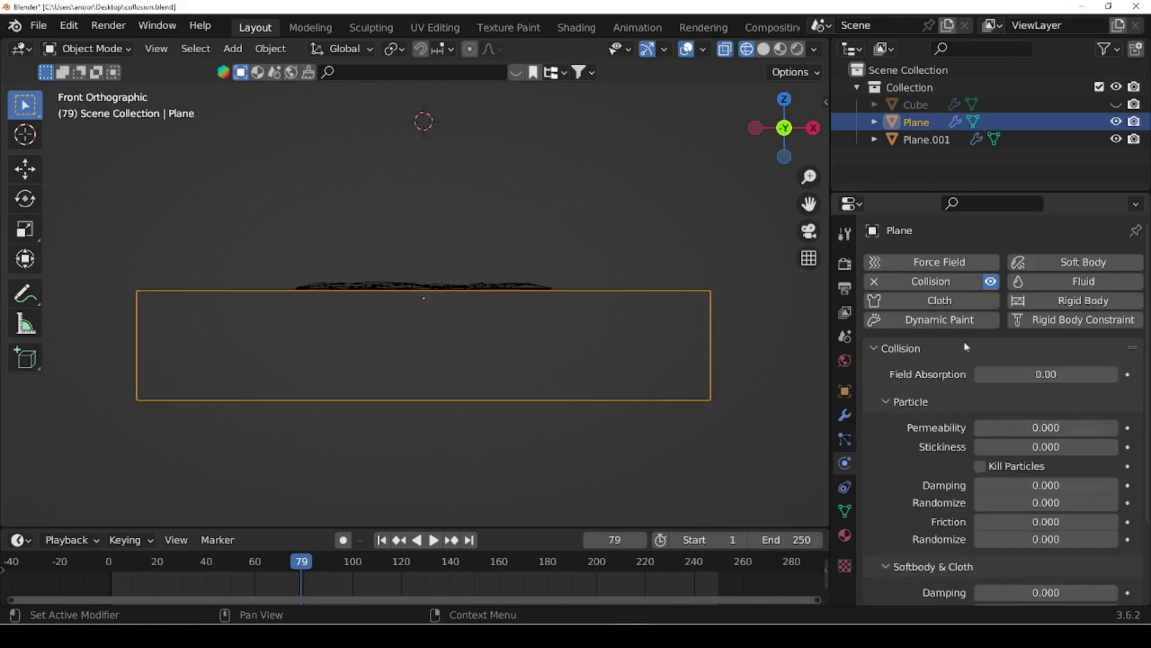
pyautogui.scroll(-3, 903, 430)
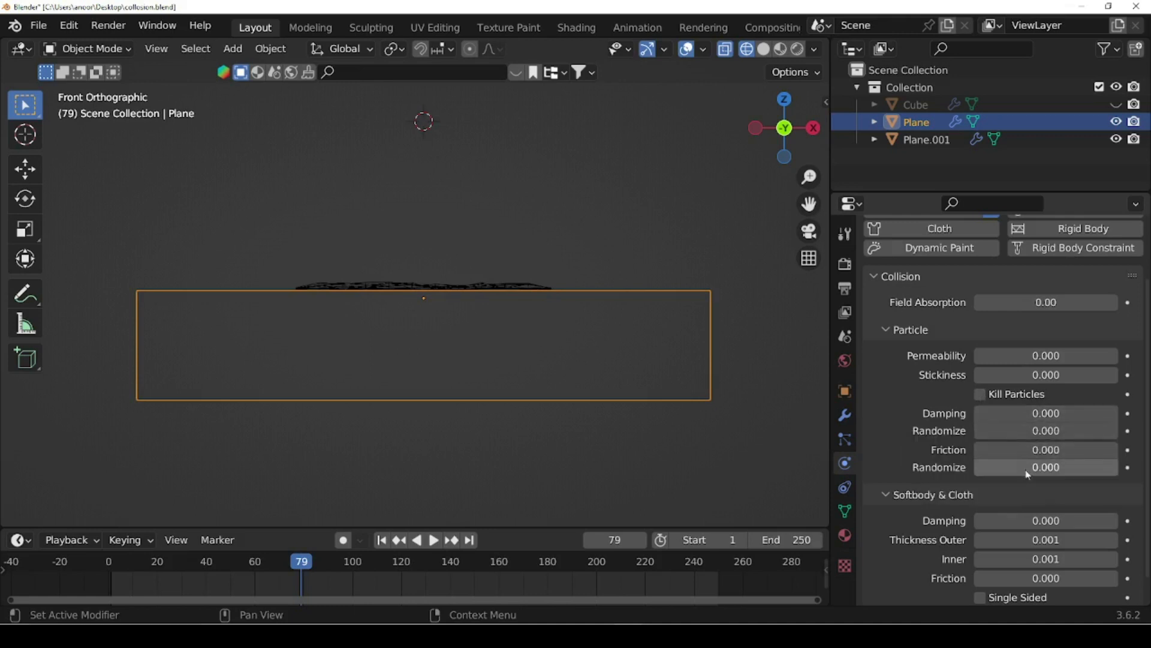
pyautogui.scroll(-1, 1028, 475)
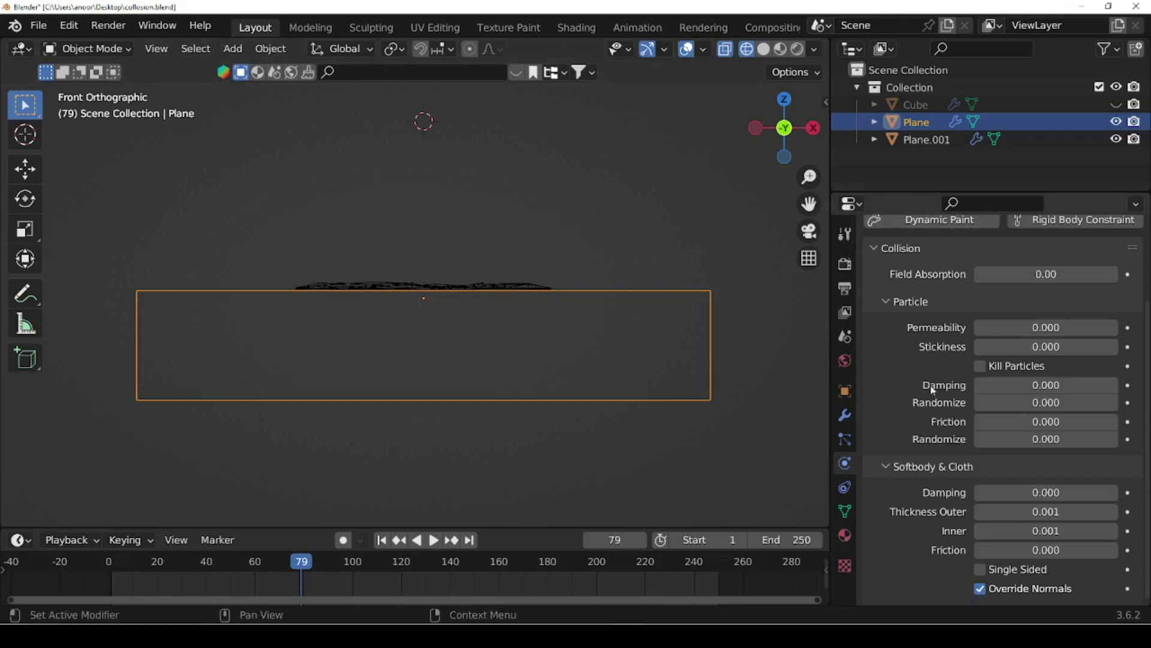
pyautogui.click(845, 415)
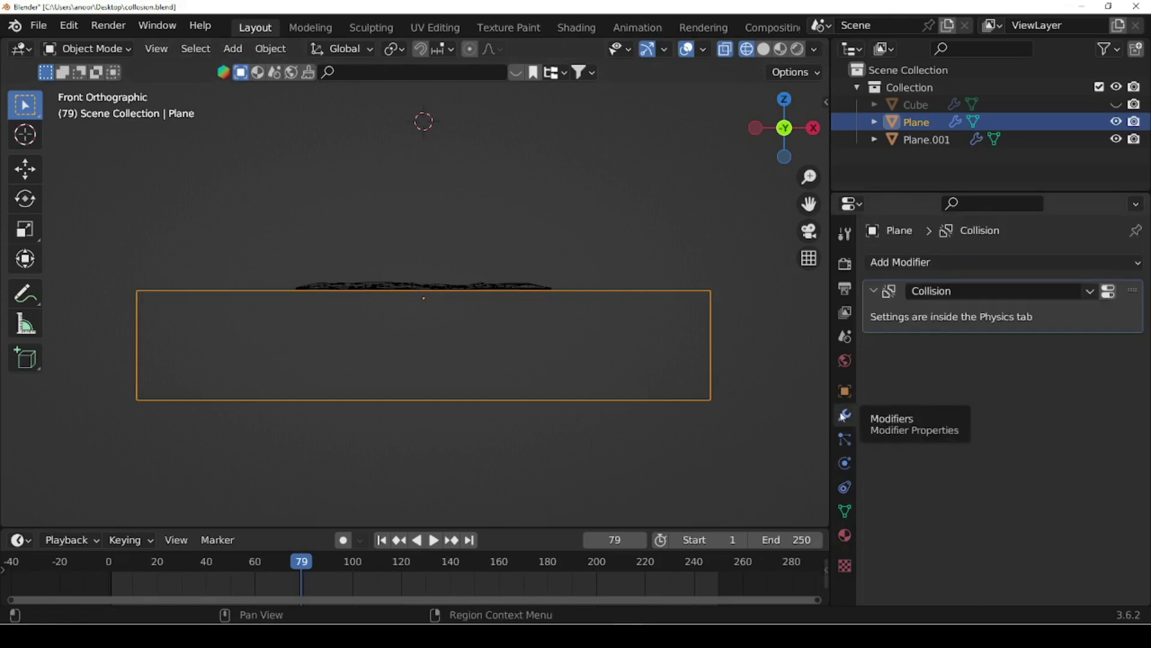
pyautogui.click(1041, 264)
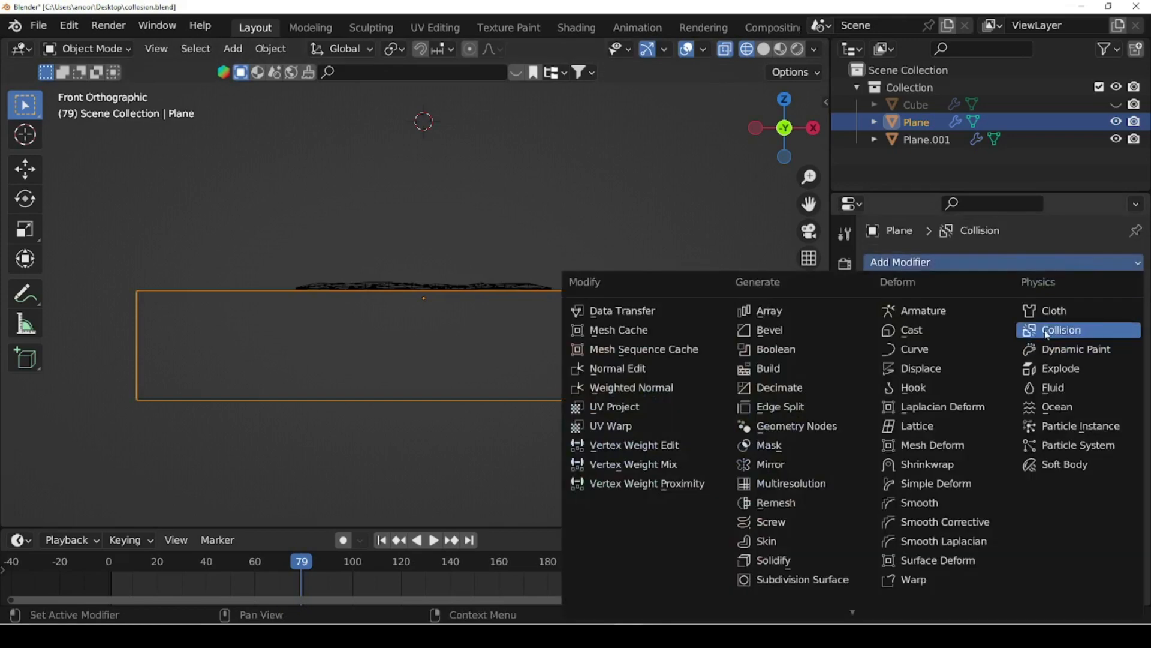